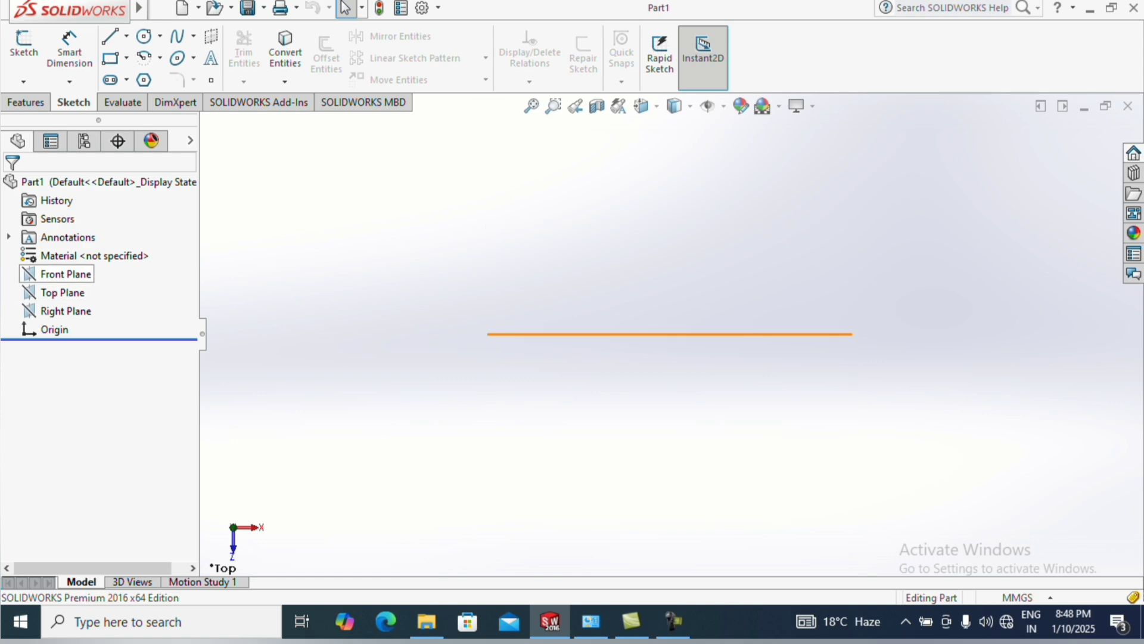
Step: Start a new sketch on the Top Plane, viewed normal to it
{"action": "left_click", "coordinate": [60, 293]}
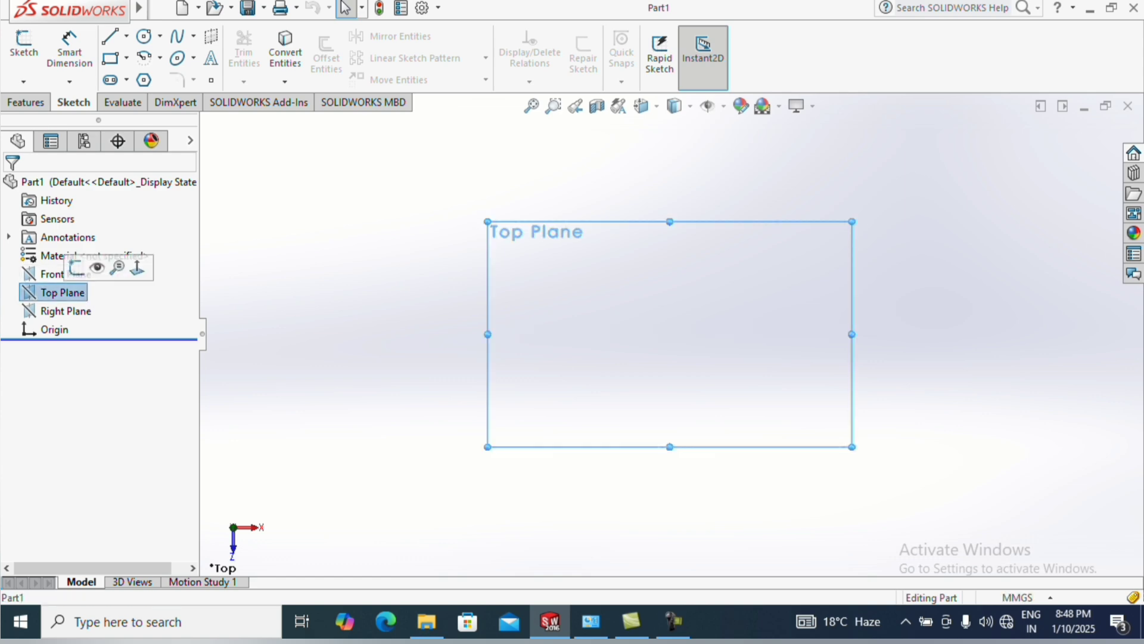
{"action": "left_click", "coordinate": [137, 268]}
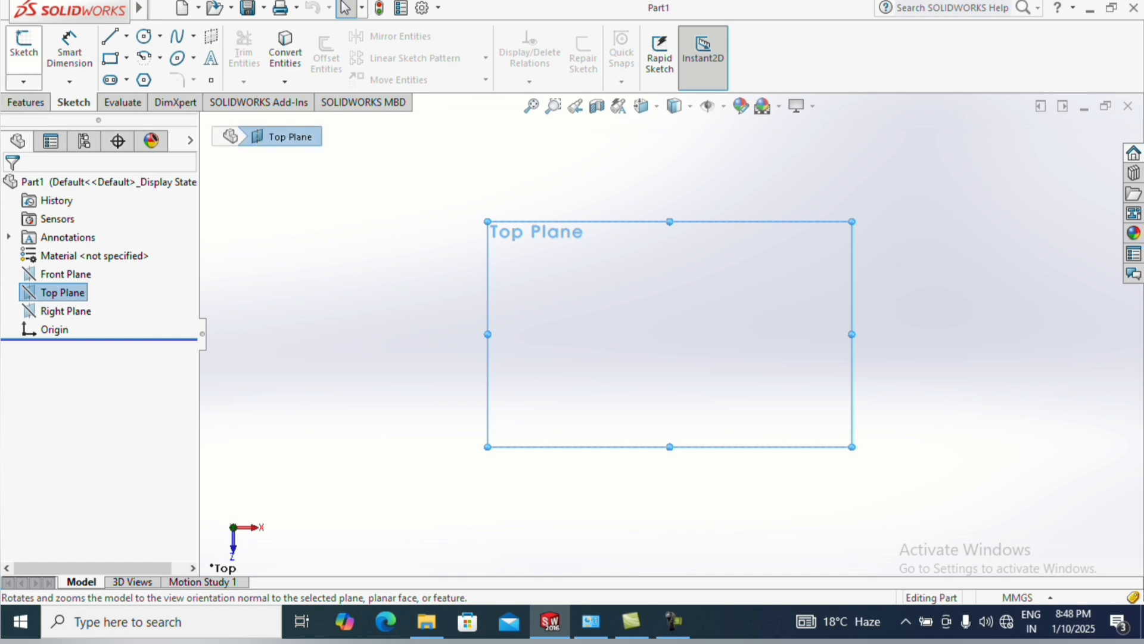
{"action": "left_click", "coordinate": [24, 47]}
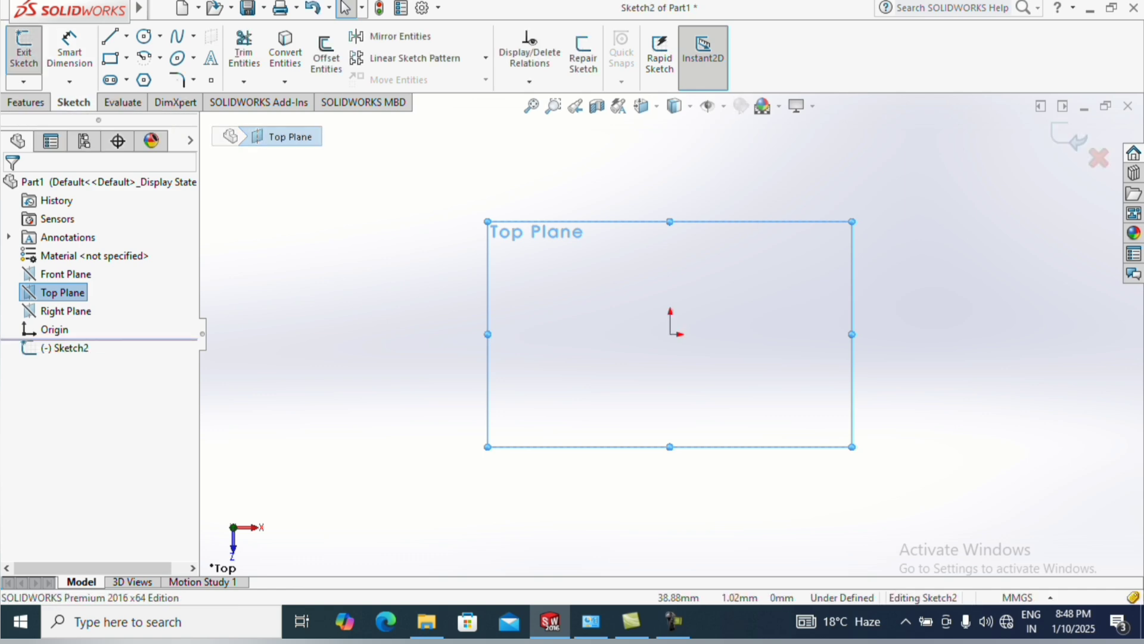
Step: Draw a closed rectangle from four lines starting at the origin, about 154 mm wide and 91 mm high
{"action": "left_click", "coordinate": [126, 36]}
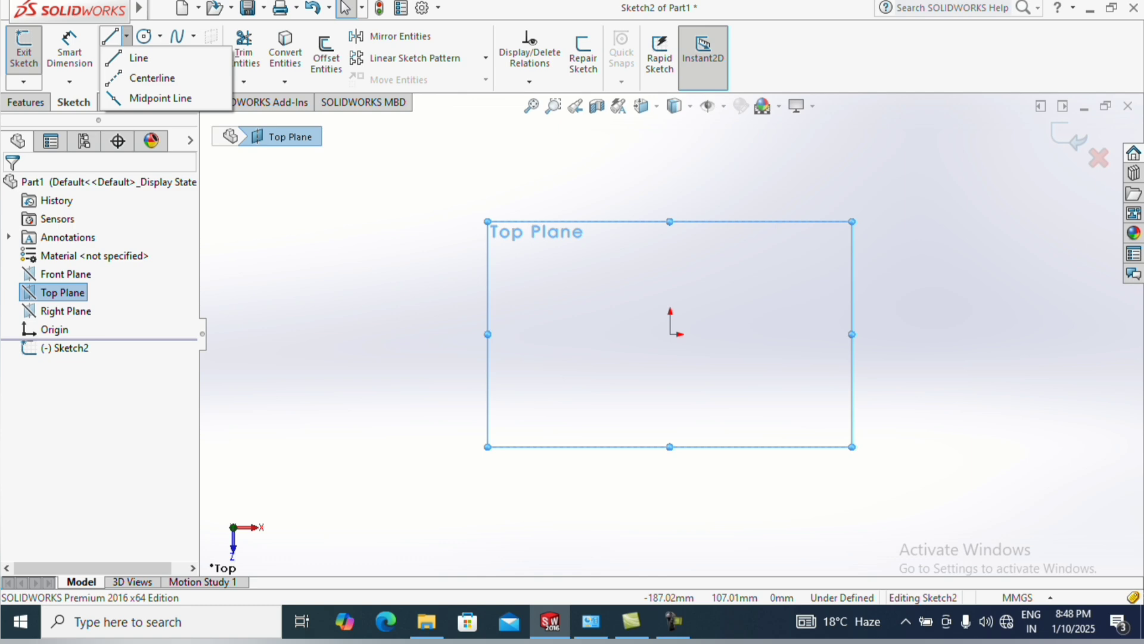
{"action": "left_click", "coordinate": [138, 57]}
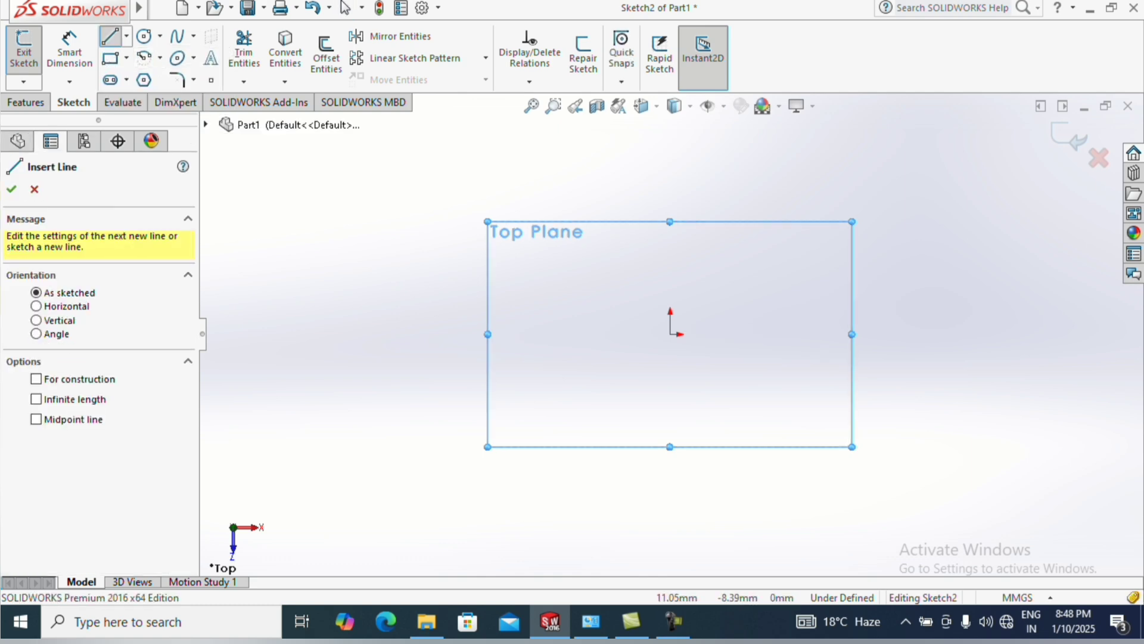
{"action": "left_click", "coordinate": [671, 334]}
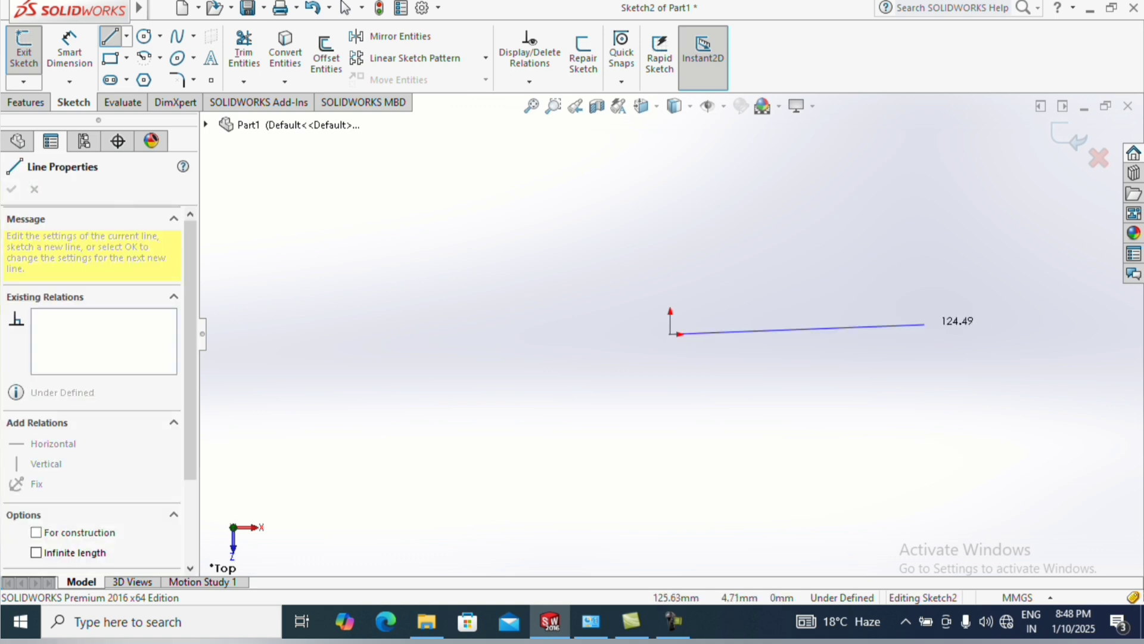
{"action": "left_click", "coordinate": [956, 334]}
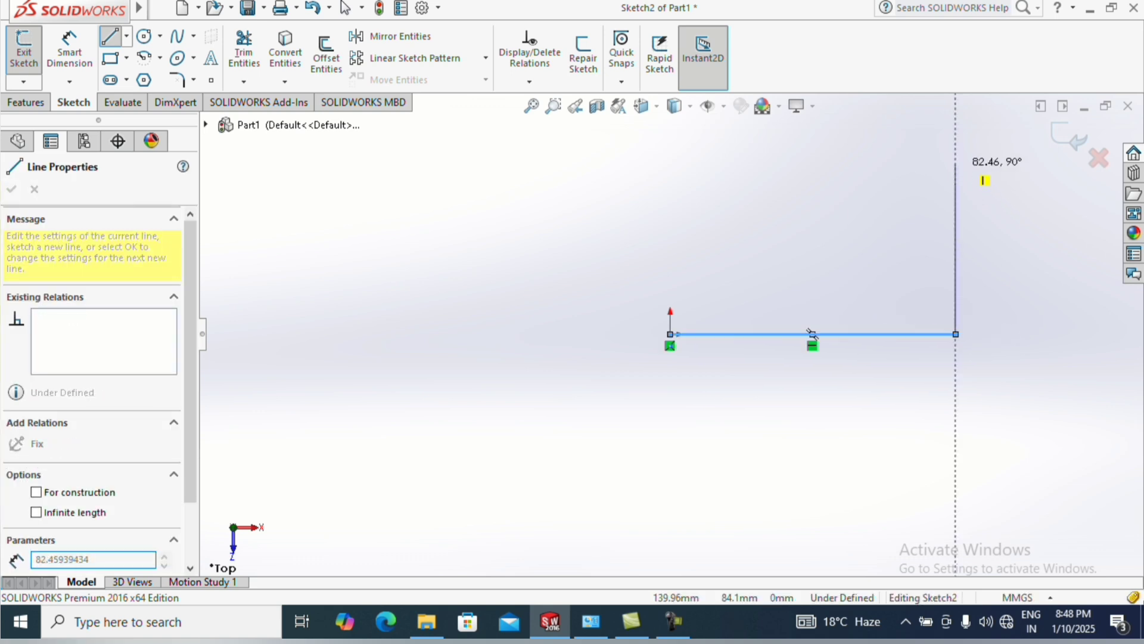
{"action": "left_click", "coordinate": [956, 147]}
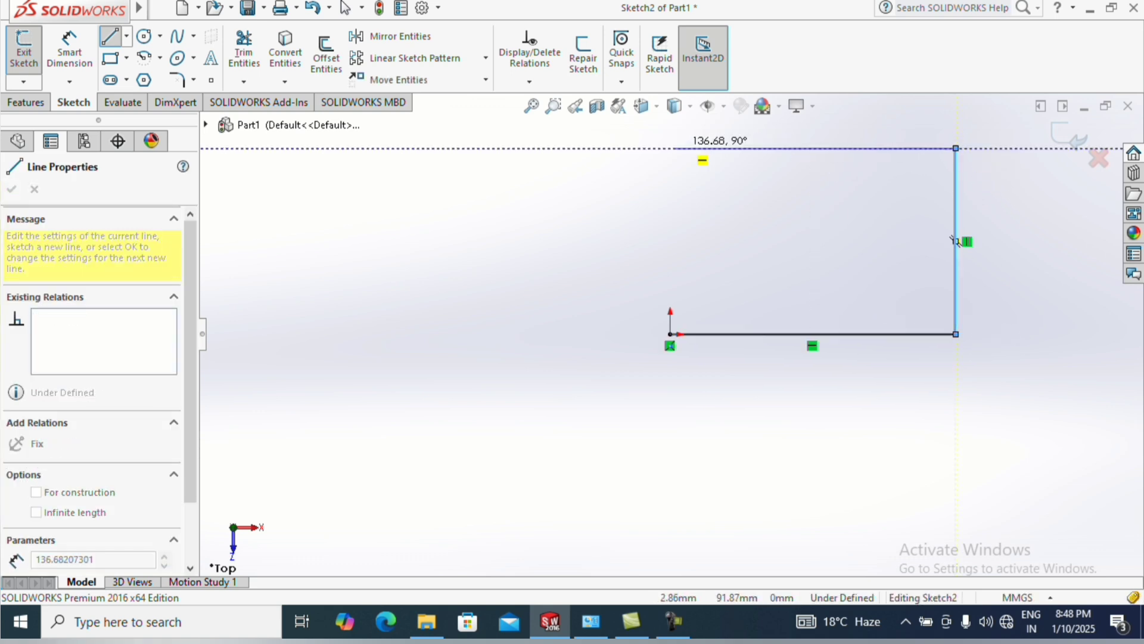
{"action": "left_click", "coordinate": [670, 147]}
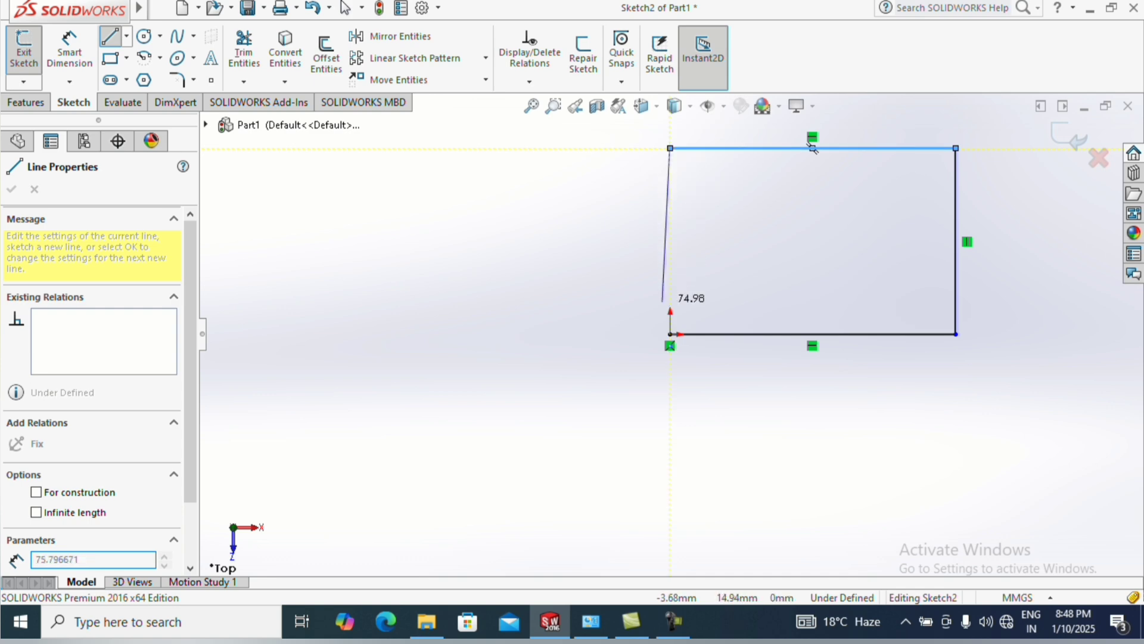
{"action": "left_click", "coordinate": [671, 333]}
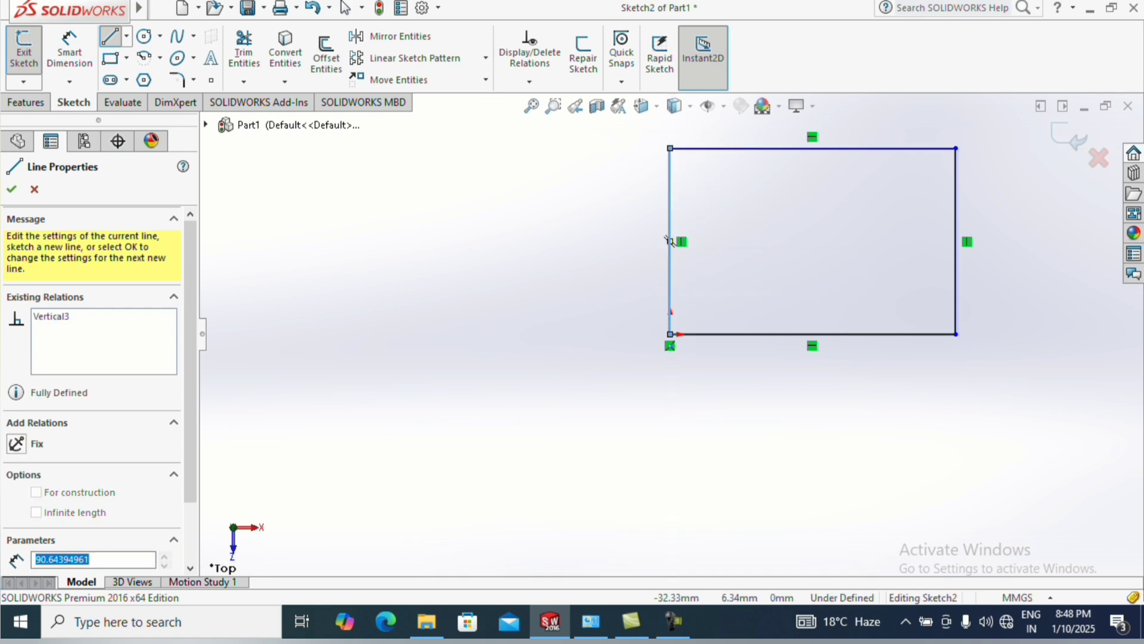
{"action": "key", "text": "Escape"}
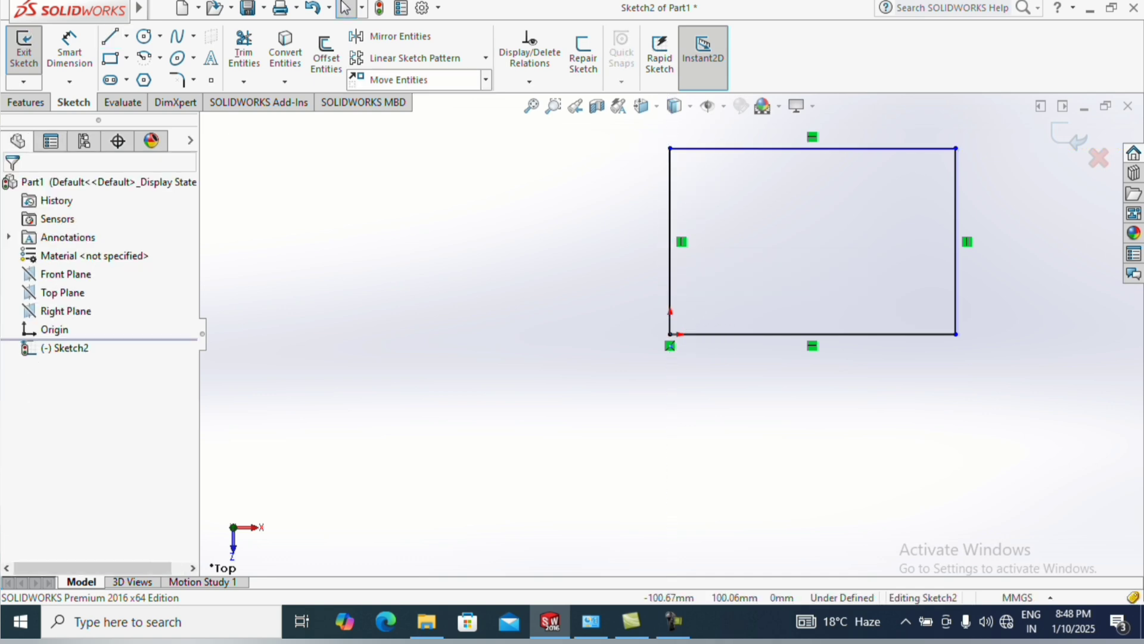
Step: Dimension the rectangle's right vertical line and set its length to 100 mm
{"action": "left_click", "coordinate": [69, 51]}
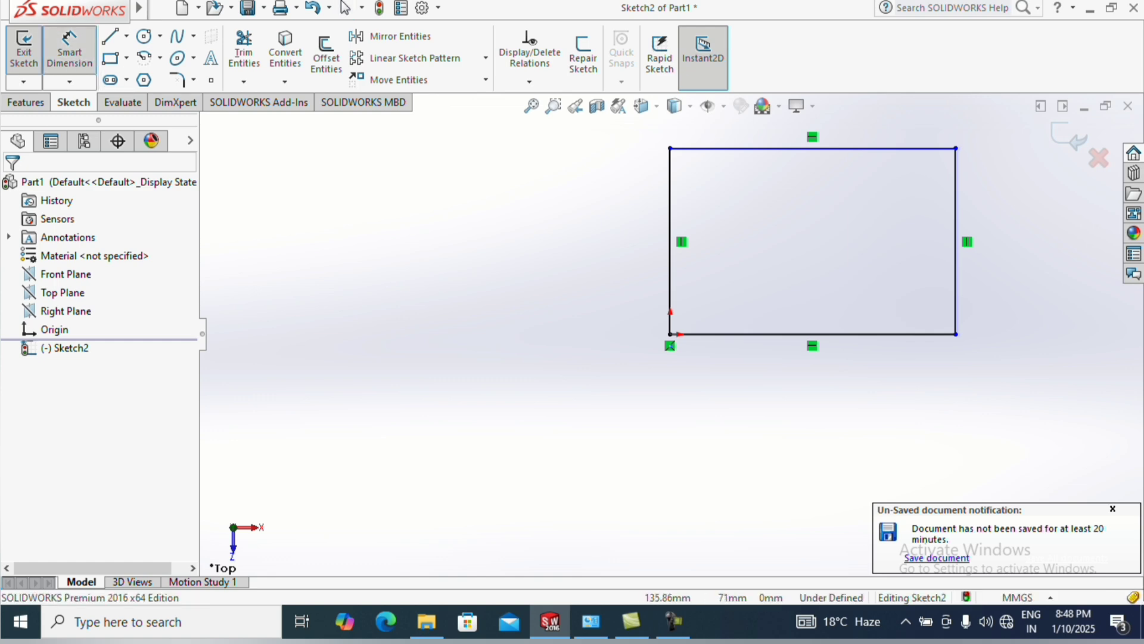
{"action": "left_click", "coordinate": [956, 240]}
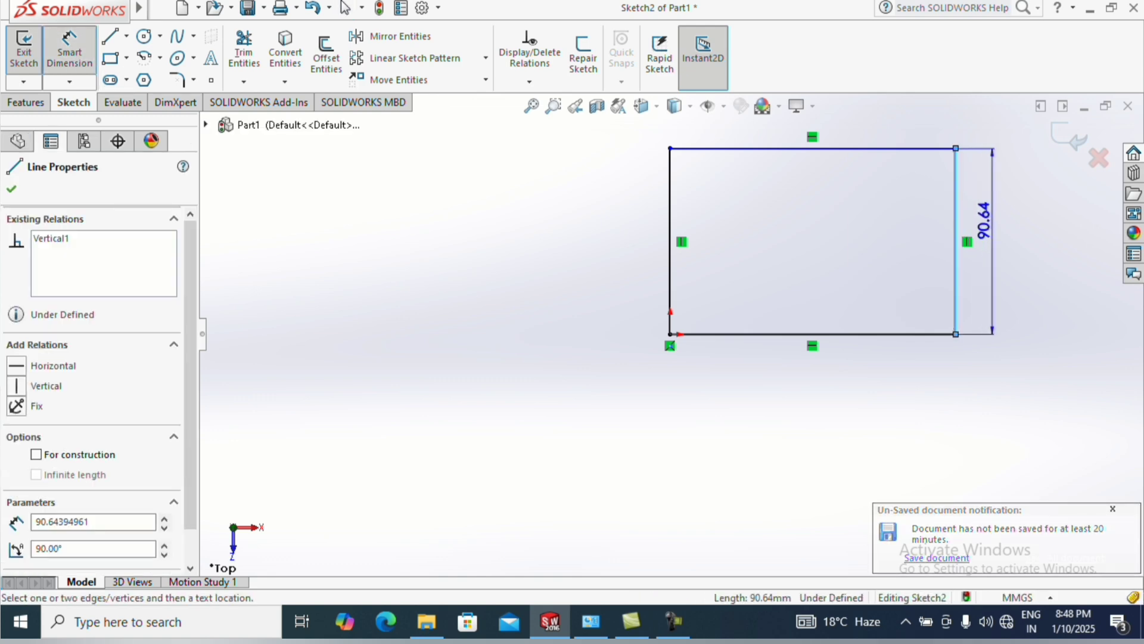
{"action": "left_click", "coordinate": [989, 232]}
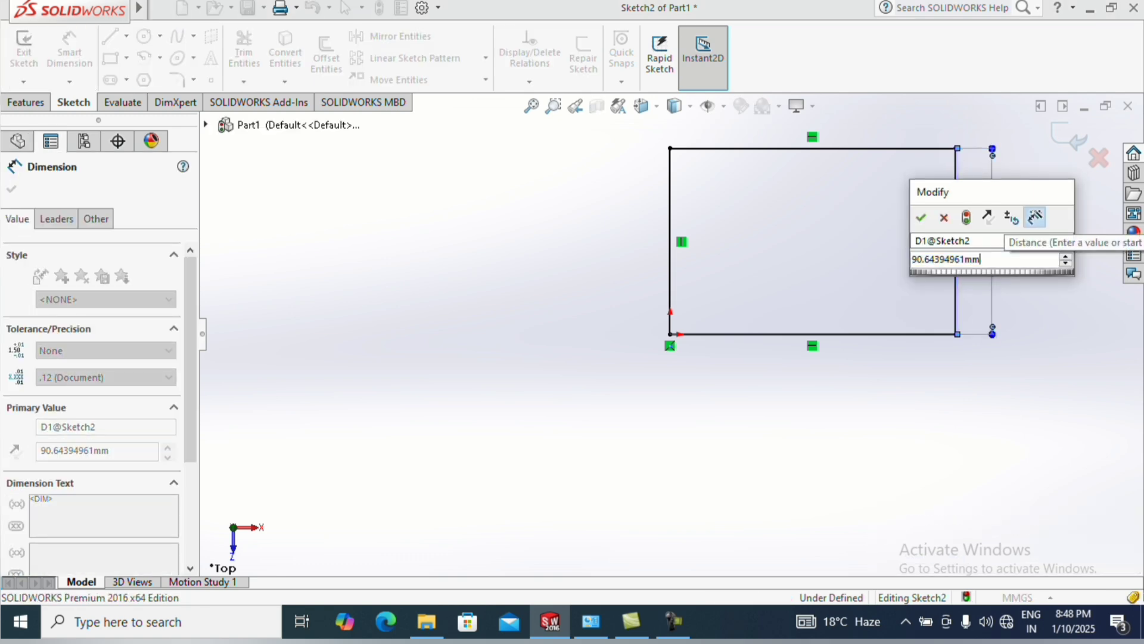
{"action": "type", "text": "100"}
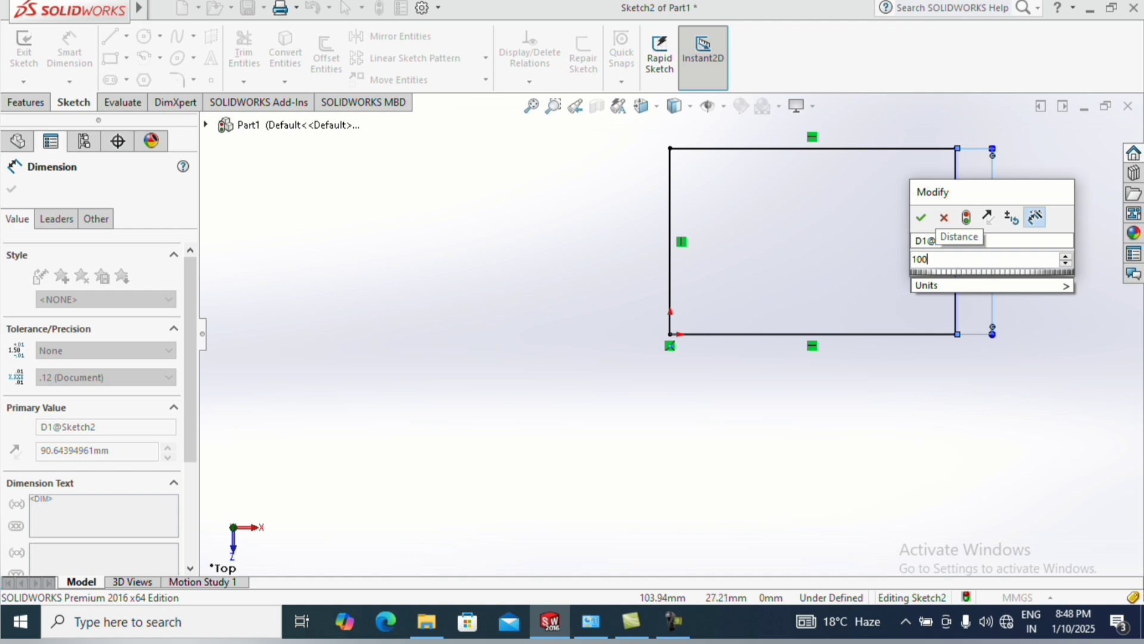
{"action": "key", "text": "Return"}
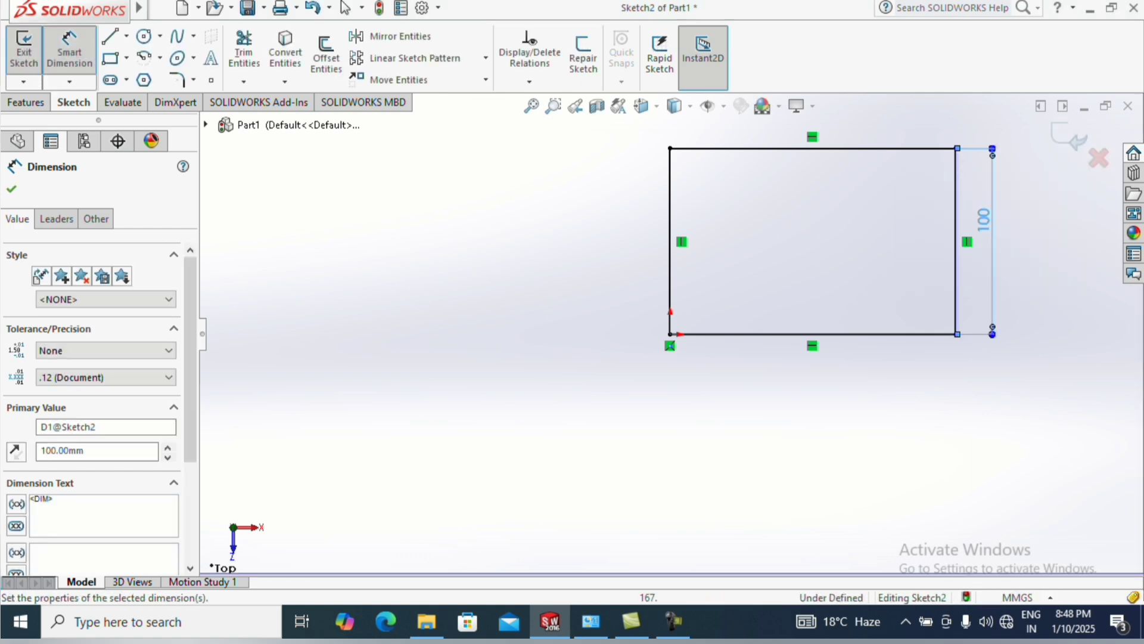
Step: Dimension the rectangle's top horizontal line and set its length to 150 mm
{"action": "left_click", "coordinate": [813, 148]}
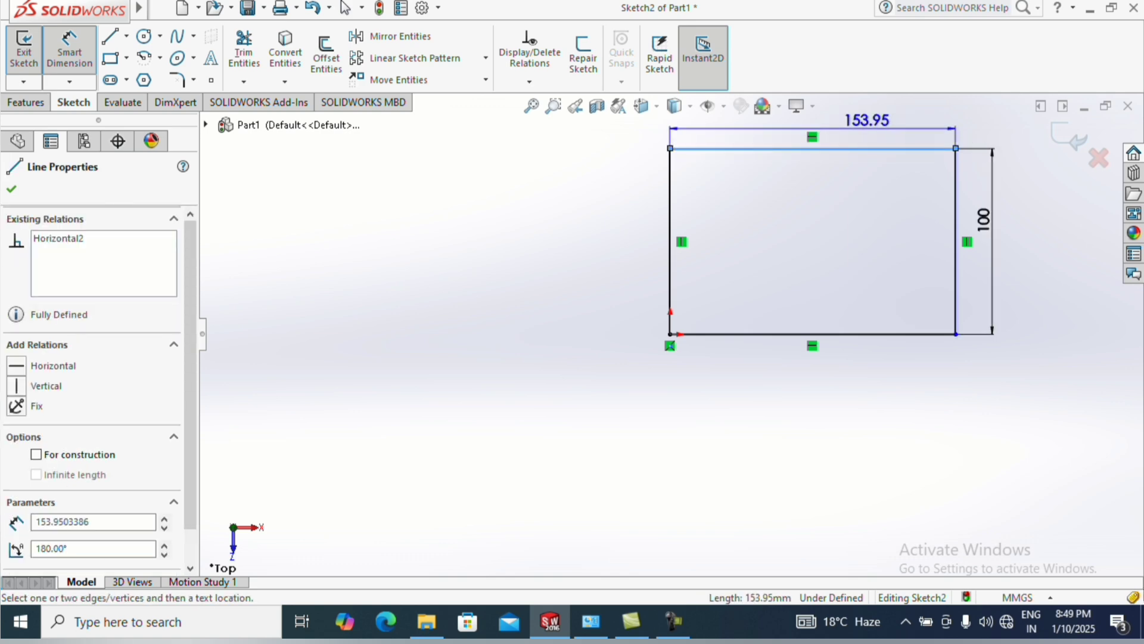
{"action": "left_click", "coordinate": [864, 118]}
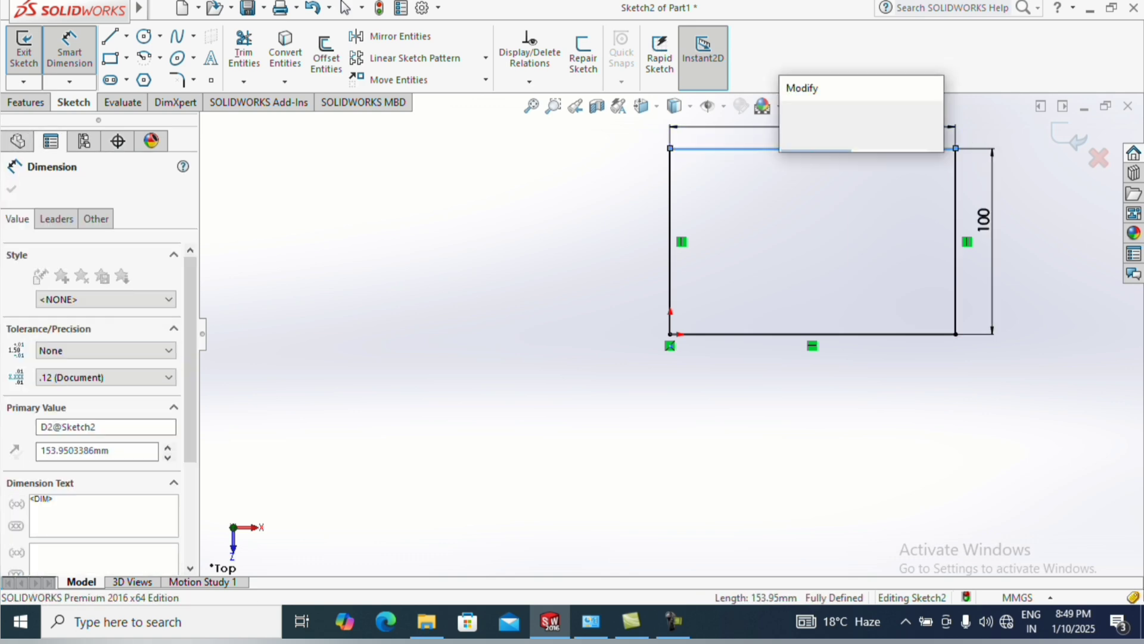
{"action": "type", "text": "150"}
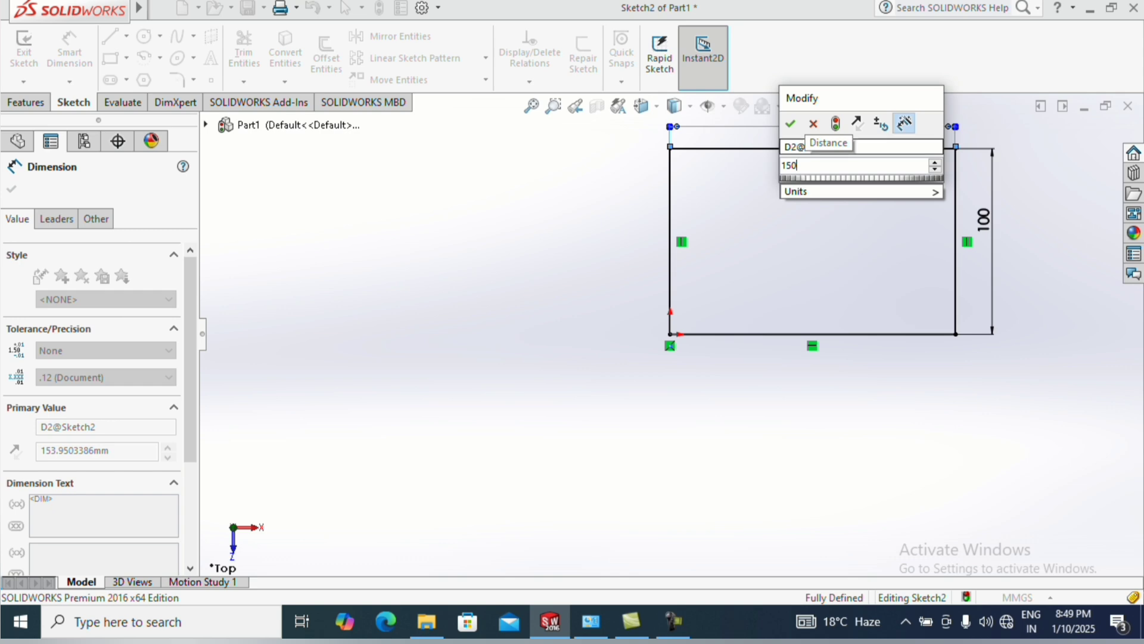
{"action": "left_click", "coordinate": [790, 123]}
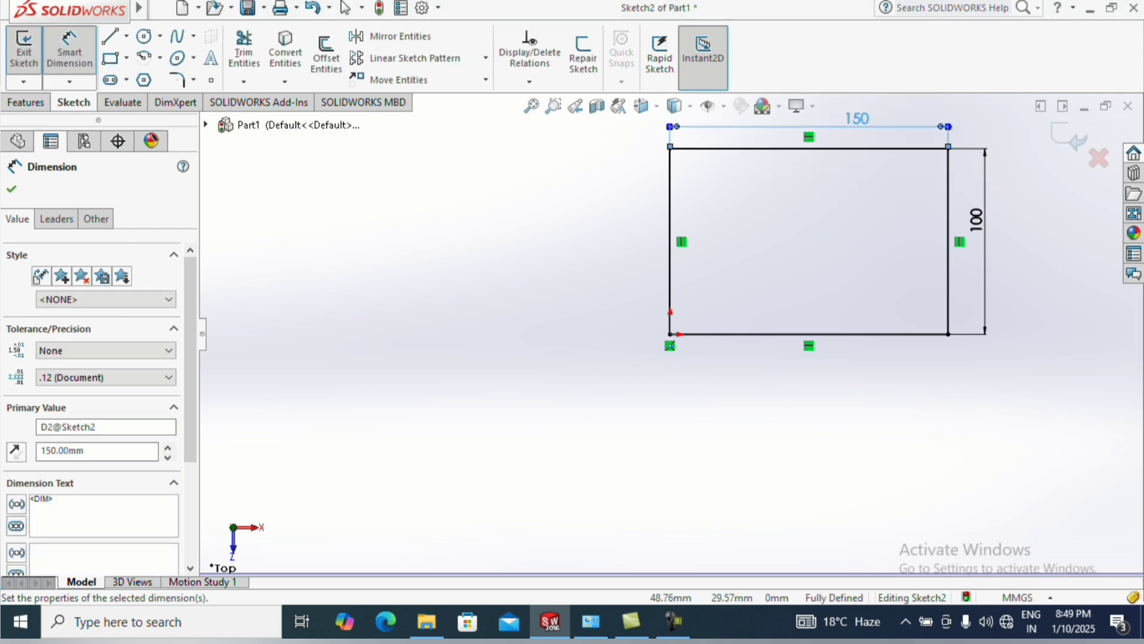
Step: Draw a vertical centerline from the midpoint of the rectangle's top edge to the midpoint of its bottom edge
{"action": "key", "text": "f"}
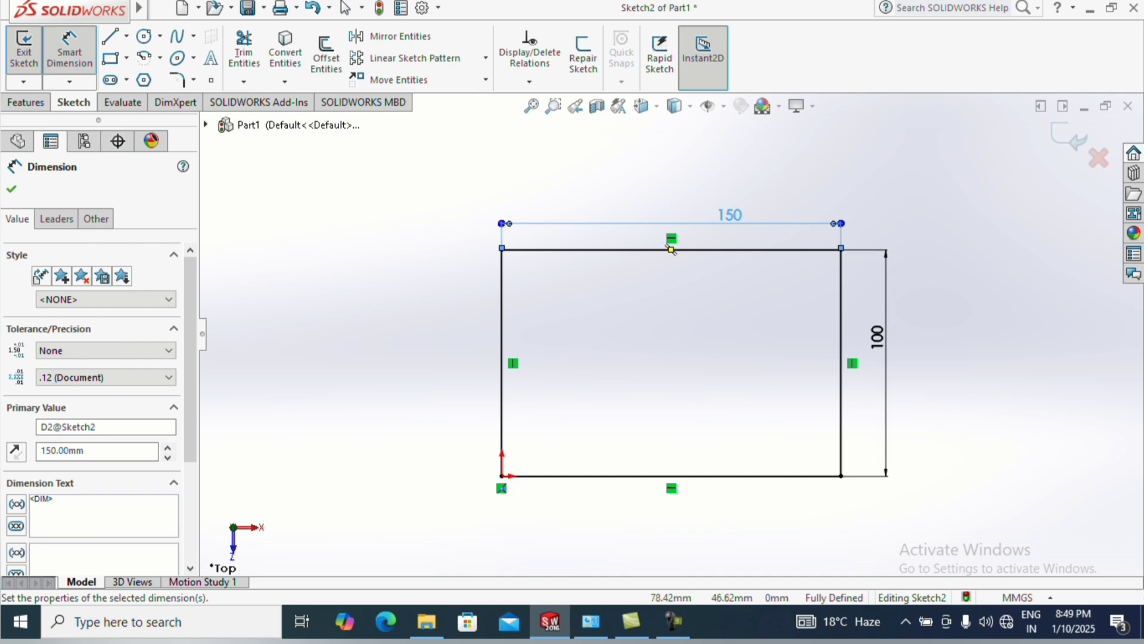
{"action": "scroll", "coordinate": [670, 333], "scroll_direction": "up", "scroll_amount": 3}
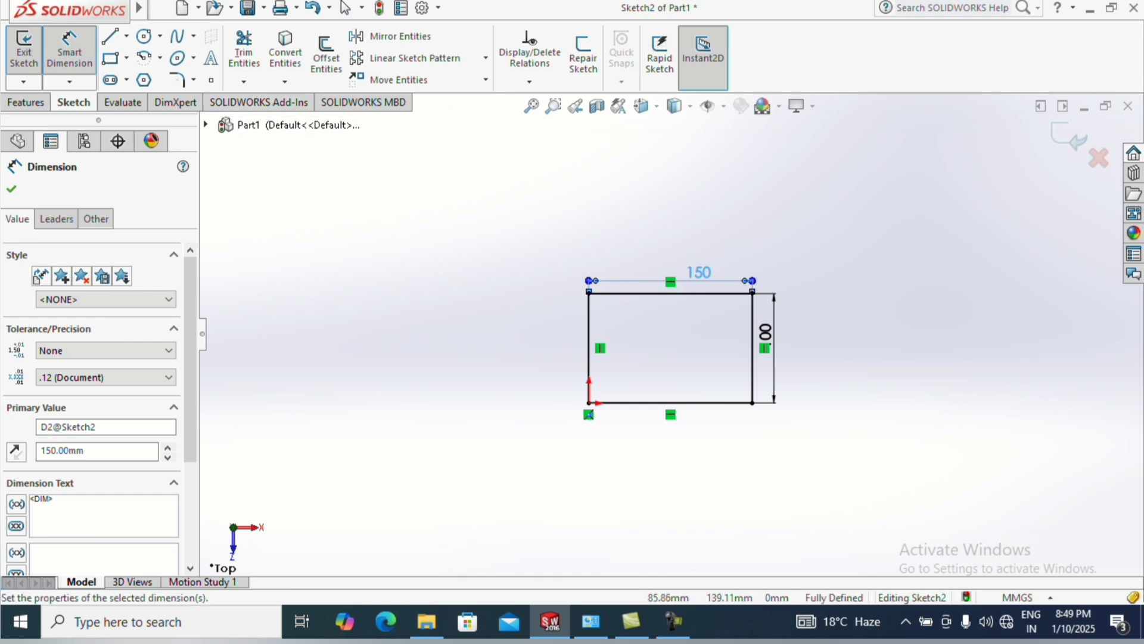
{"action": "left_click", "coordinate": [126, 35]}
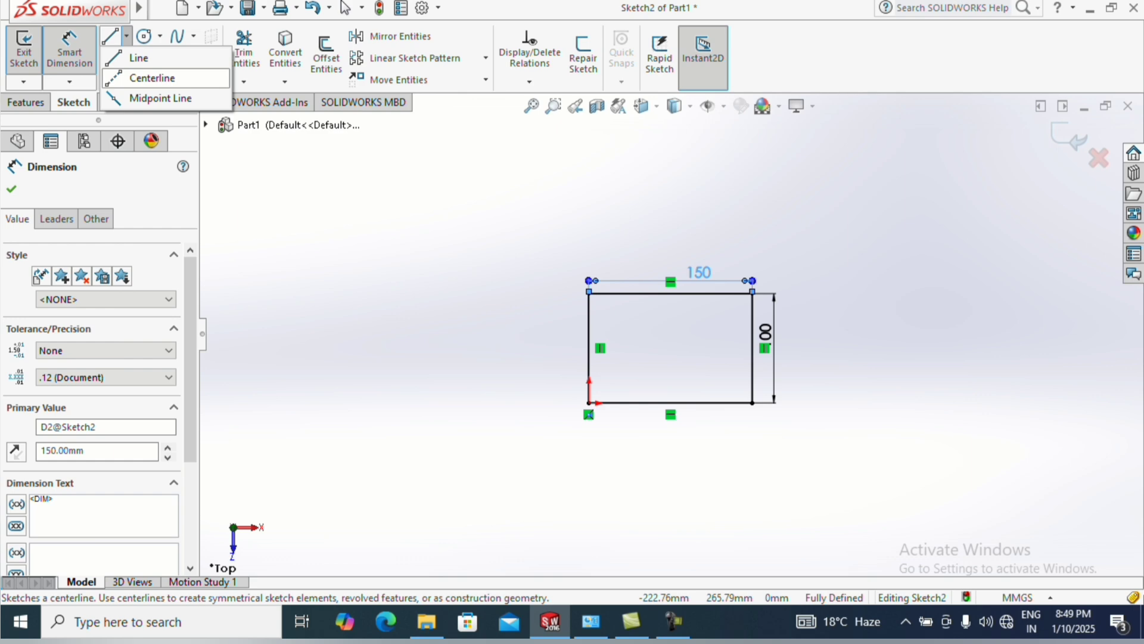
{"action": "left_click", "coordinate": [152, 77]}
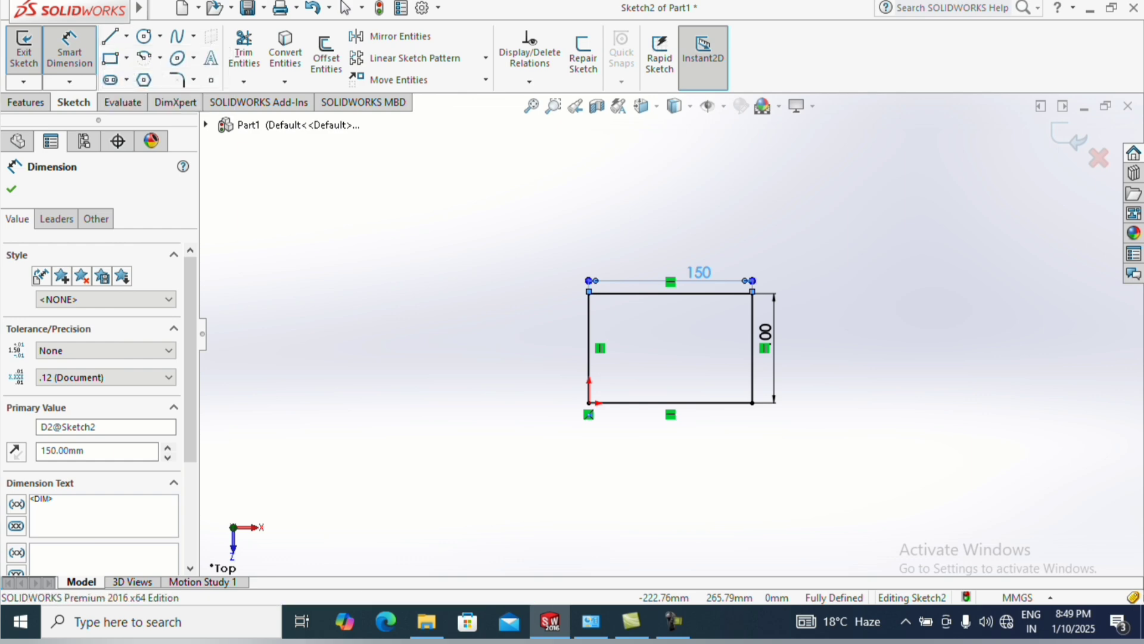
{"action": "left_click", "coordinate": [670, 293]}
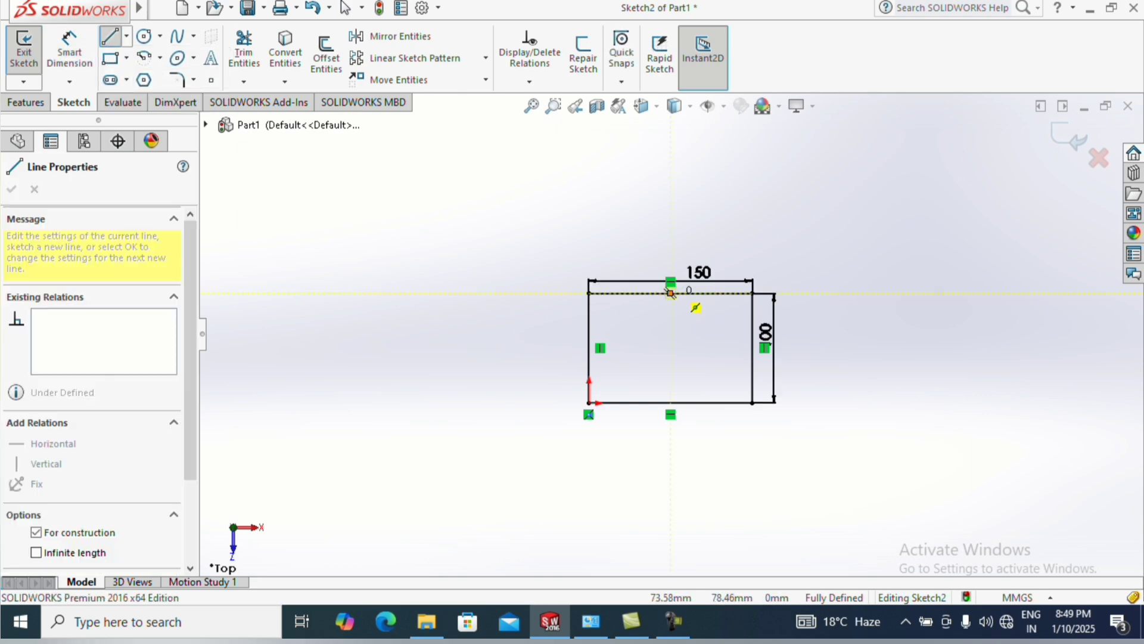
{"action": "left_click", "coordinate": [670, 402]}
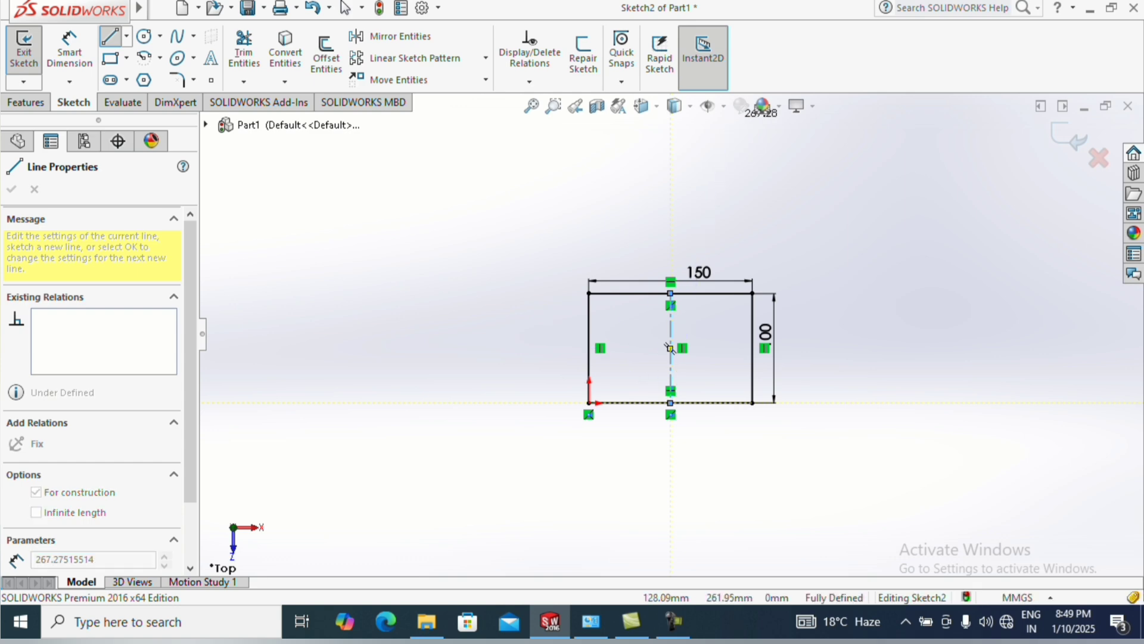
{"action": "key", "text": "Escape"}
Step: Draw a horizontal midpoint line centred on the vertical centerline's midpoint and ending at the midpoint of the rectangle's right edge
{"action": "scroll", "coordinate": [703, 378], "scroll_direction": "down", "scroll_amount": 4}
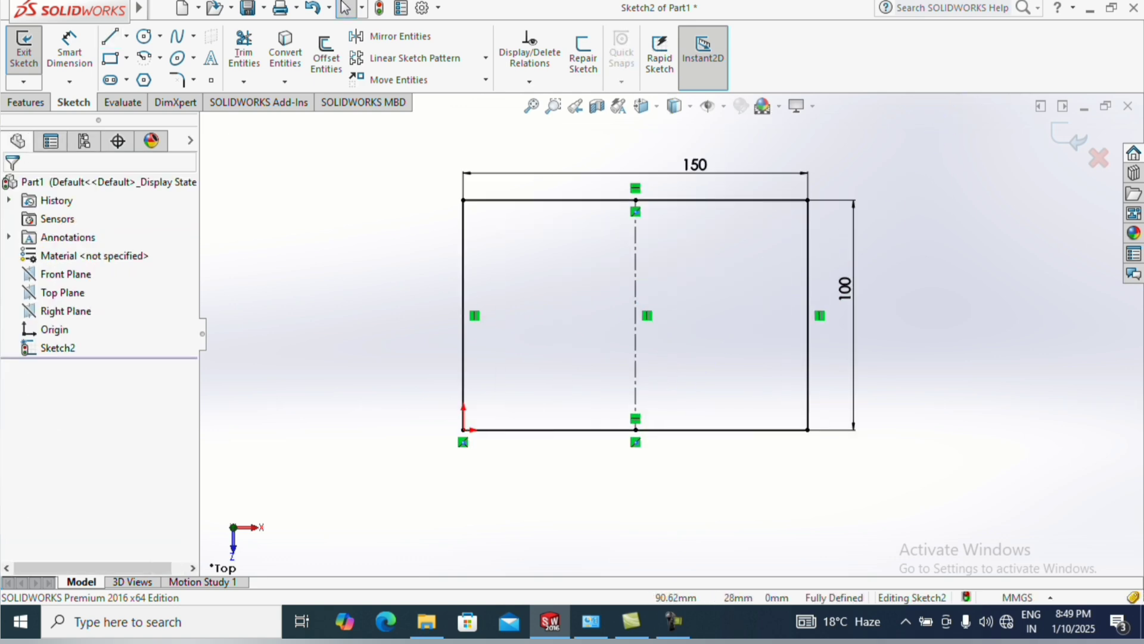
{"action": "scroll", "coordinate": [672, 334], "scroll_direction": "up", "scroll_amount": 1}
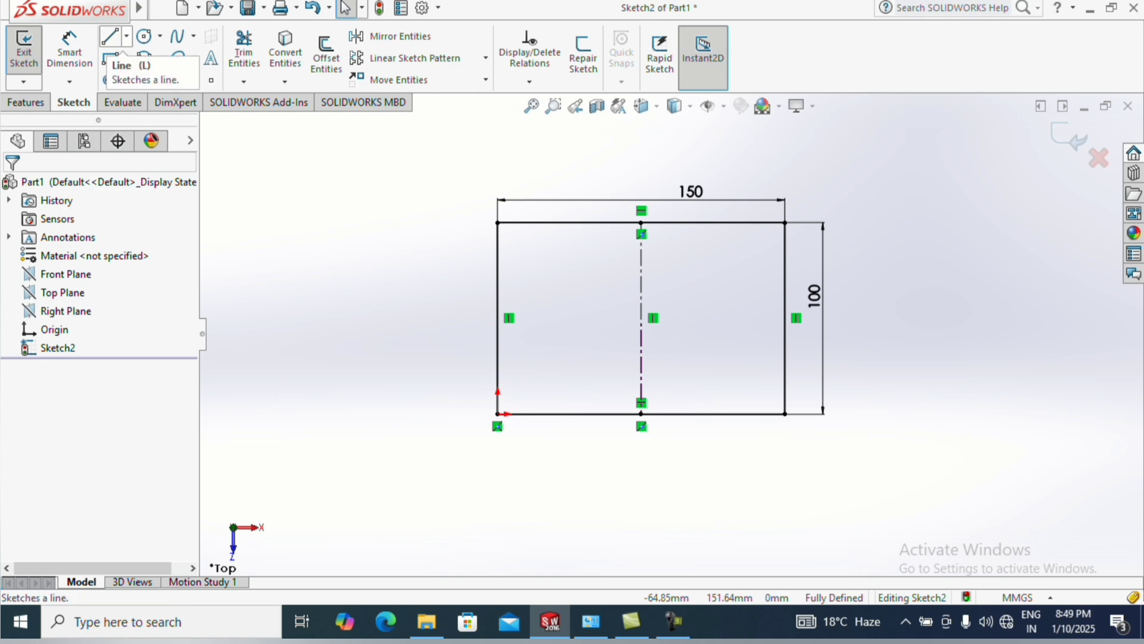
{"action": "left_click", "coordinate": [127, 35]}
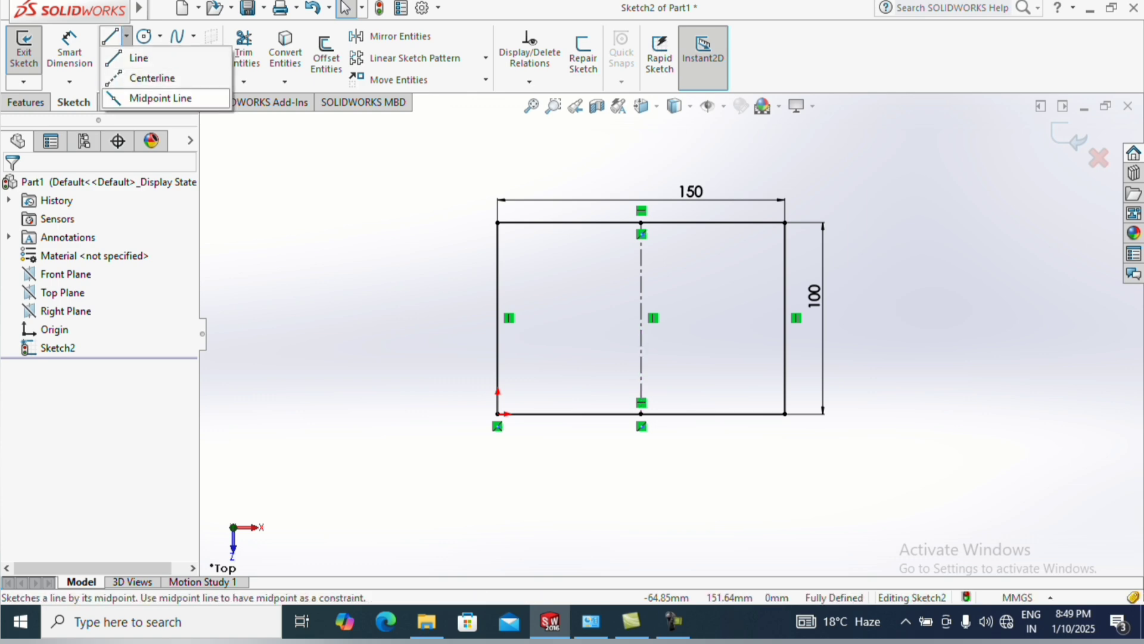
{"action": "left_click", "coordinate": [159, 98]}
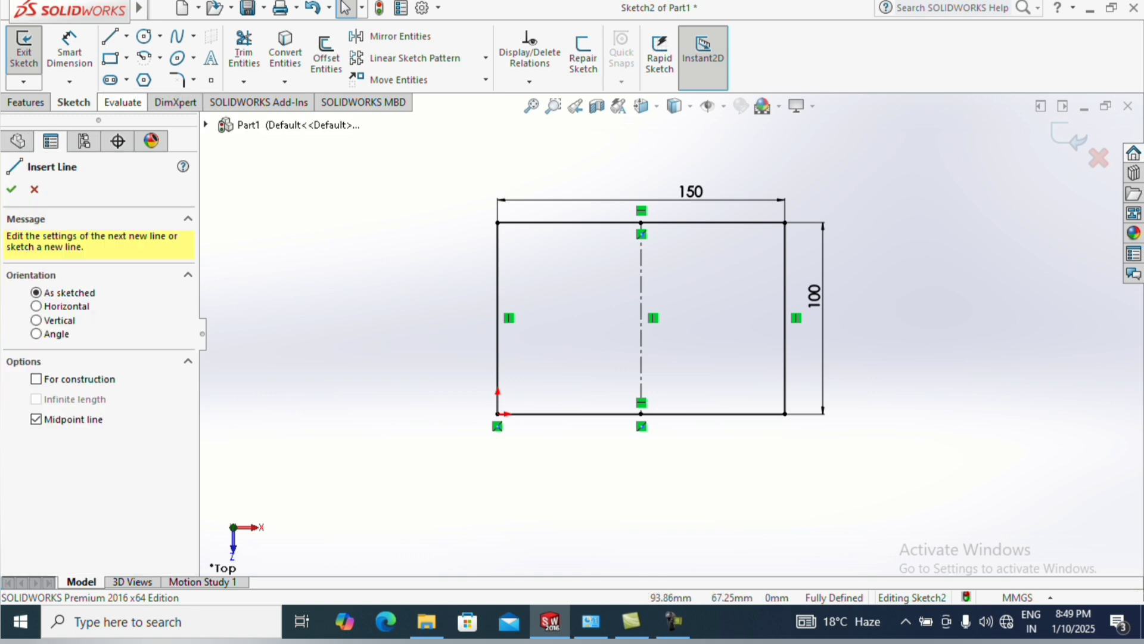
{"action": "left_click", "coordinate": [640, 318]}
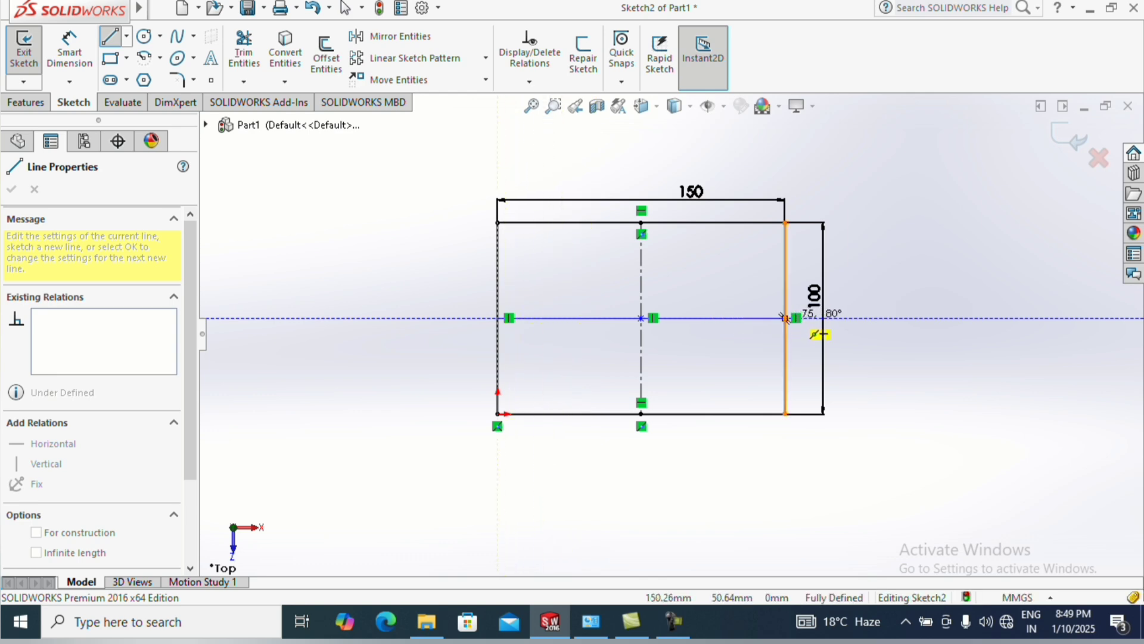
{"action": "left_click", "coordinate": [785, 318]}
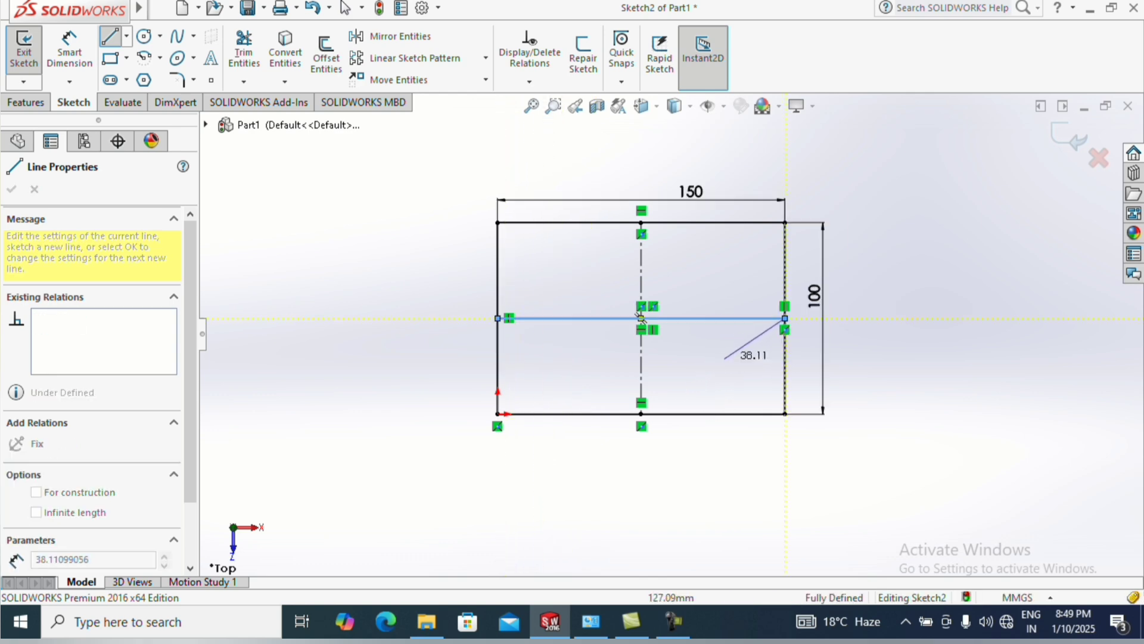
{"action": "key", "text": "Escape"}
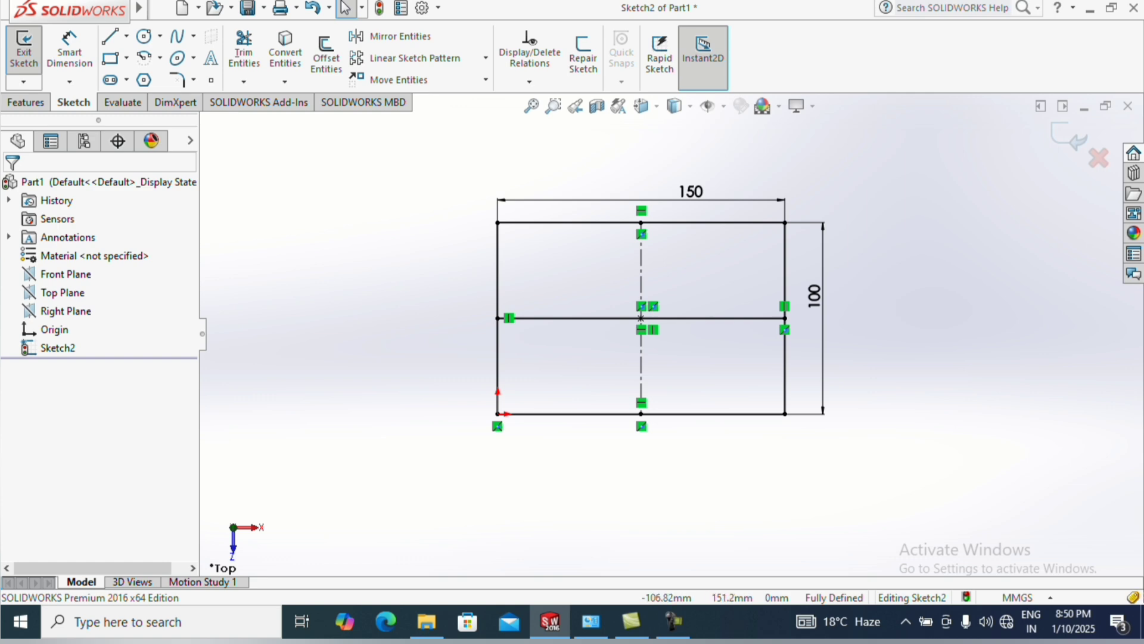
Step: Try to dimension the distance between the rectangle's top edge and the horizontal midpoint line
{"action": "left_click", "coordinate": [70, 50]}
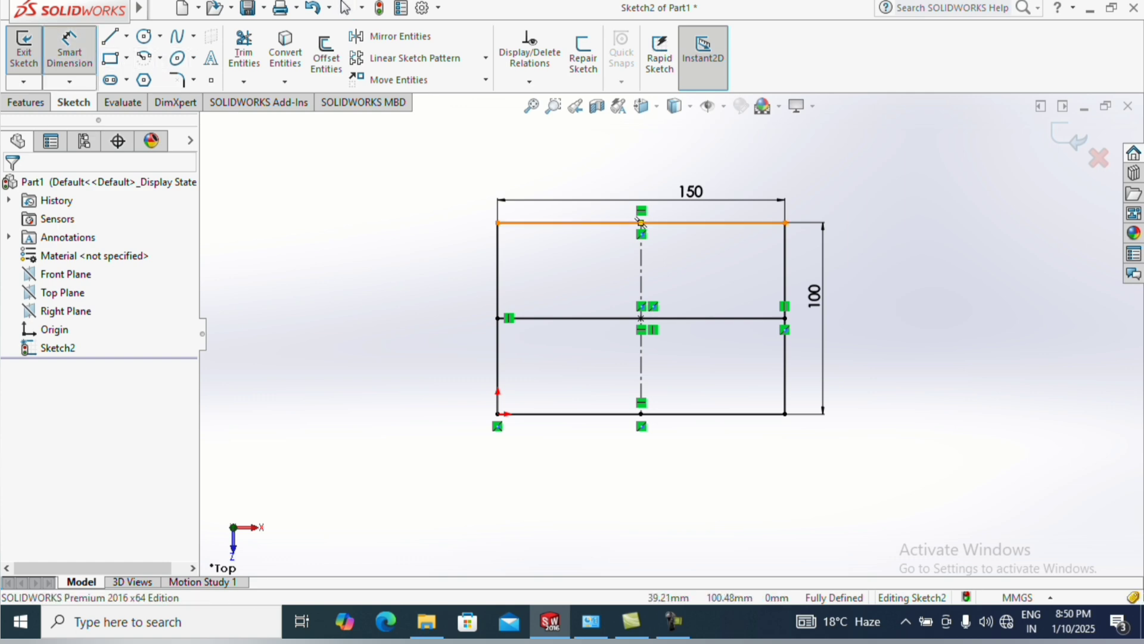
{"action": "left_click", "coordinate": [641, 223]}
{"action": "left_click", "coordinate": [560, 318]}
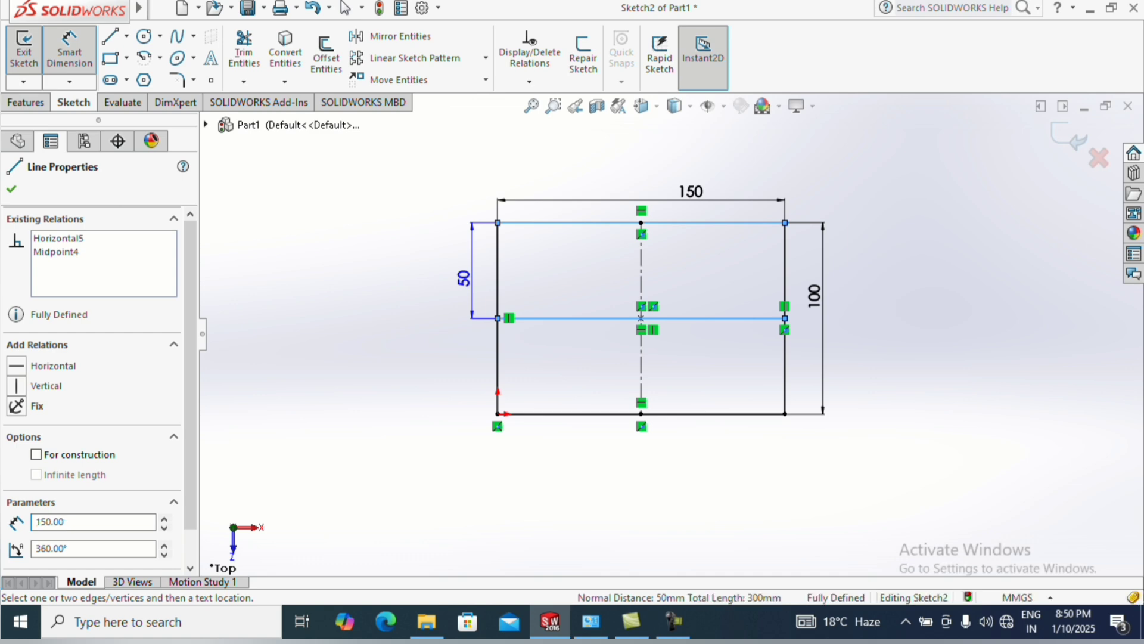
{"action": "left_click", "coordinate": [465, 278]}
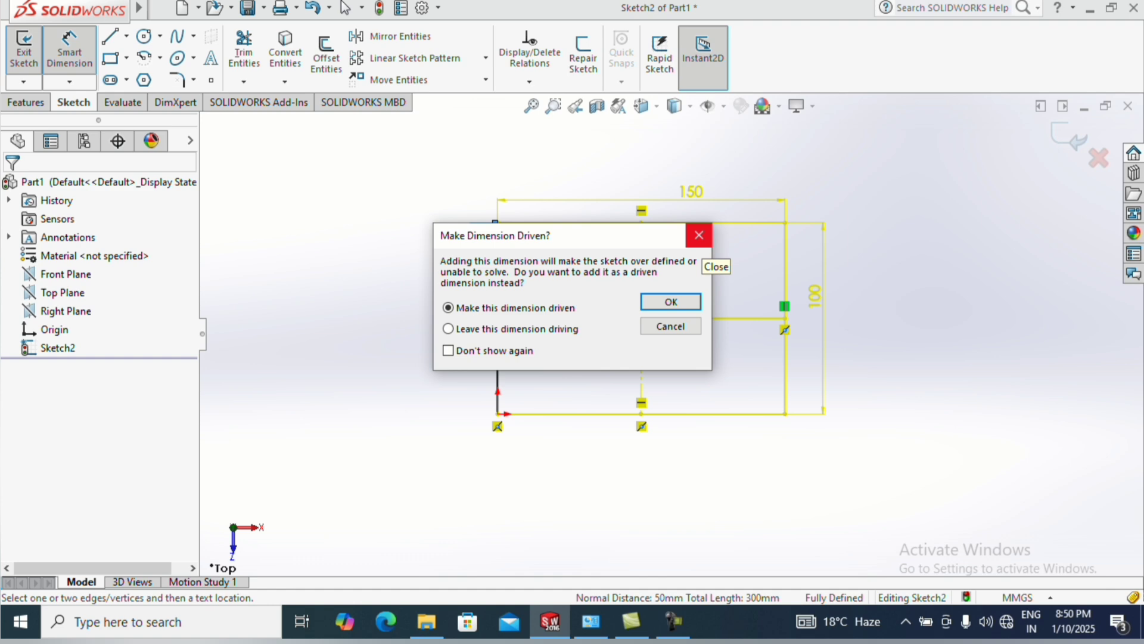
{"action": "left_click", "coordinate": [700, 239]}
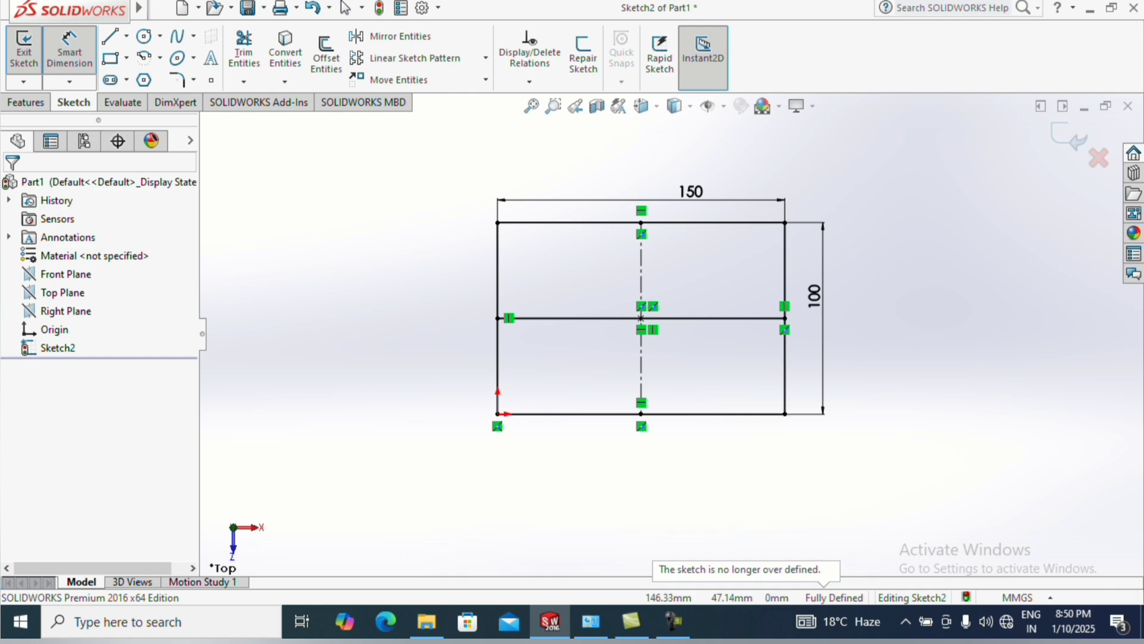
{"action": "scroll", "coordinate": [785, 318], "scroll_direction": "down", "scroll_amount": 3}
{"action": "scroll", "coordinate": [753, 330], "scroll_direction": "down", "scroll_amount": 2}
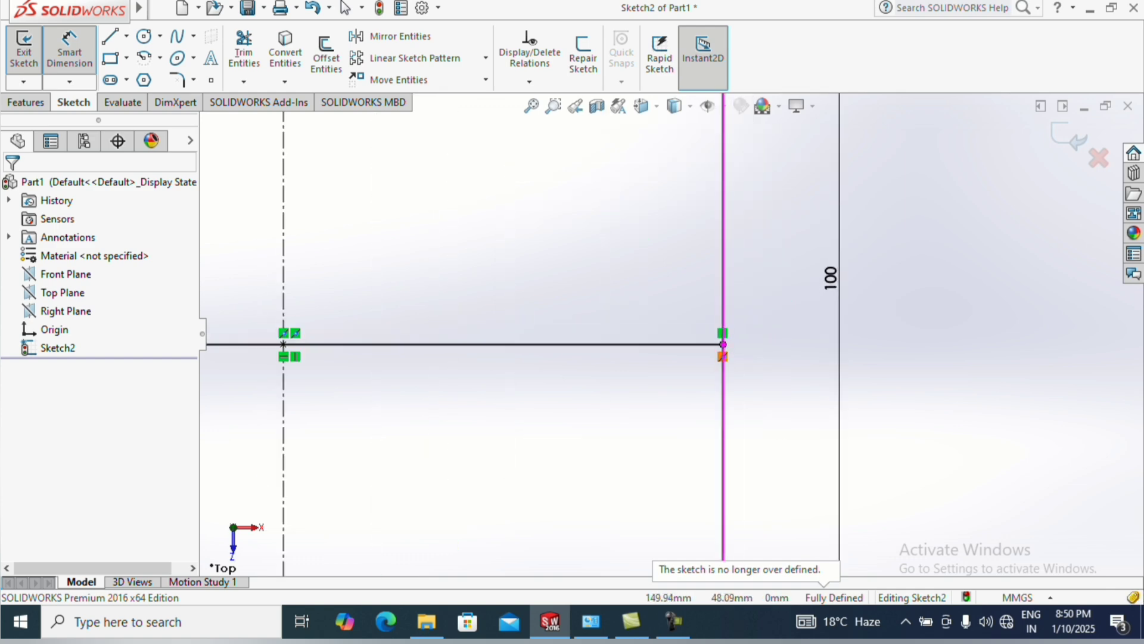
{"action": "scroll", "coordinate": [670, 334], "scroll_direction": "up", "scroll_amount": 5}
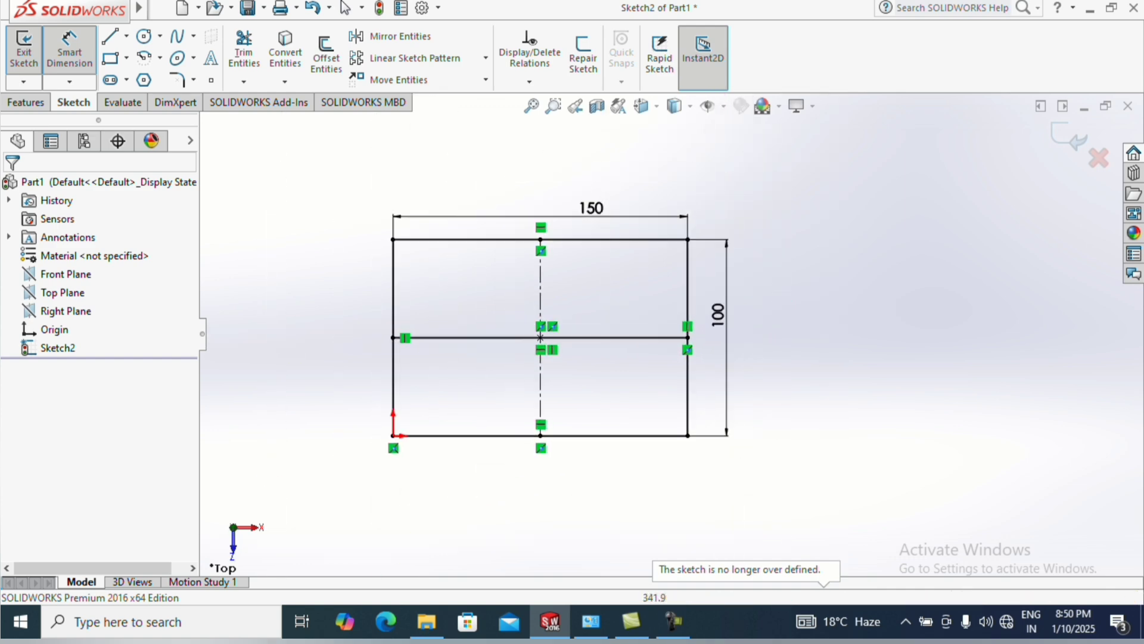
{"action": "scroll", "coordinate": [669, 334], "scroll_direction": "up", "scroll_amount": 3}
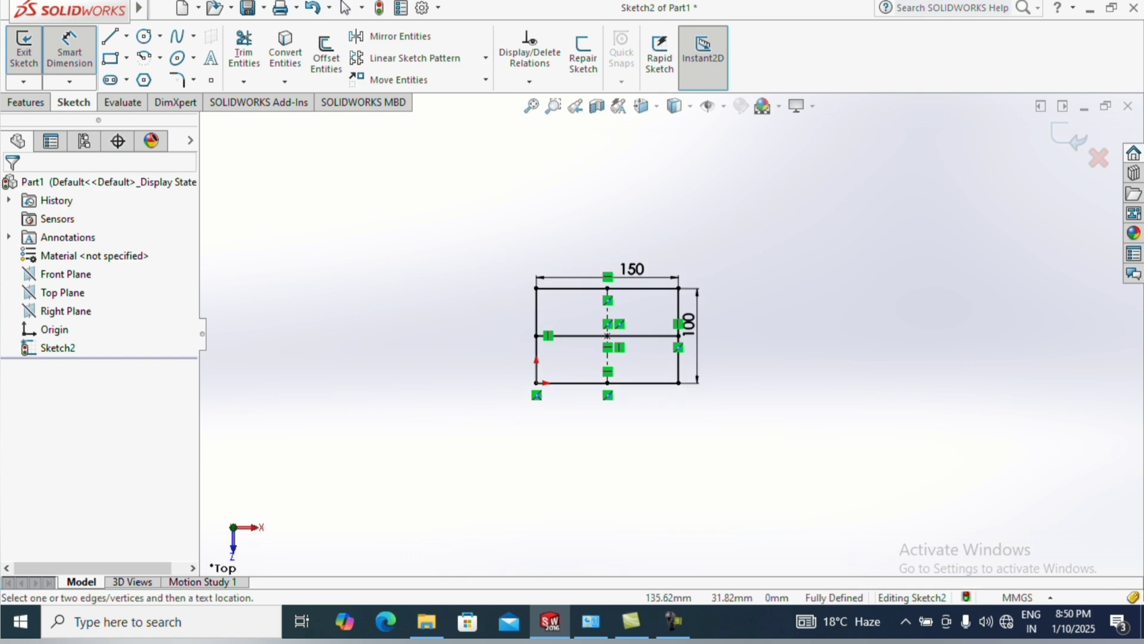
{"action": "left_click", "coordinate": [643, 288]}
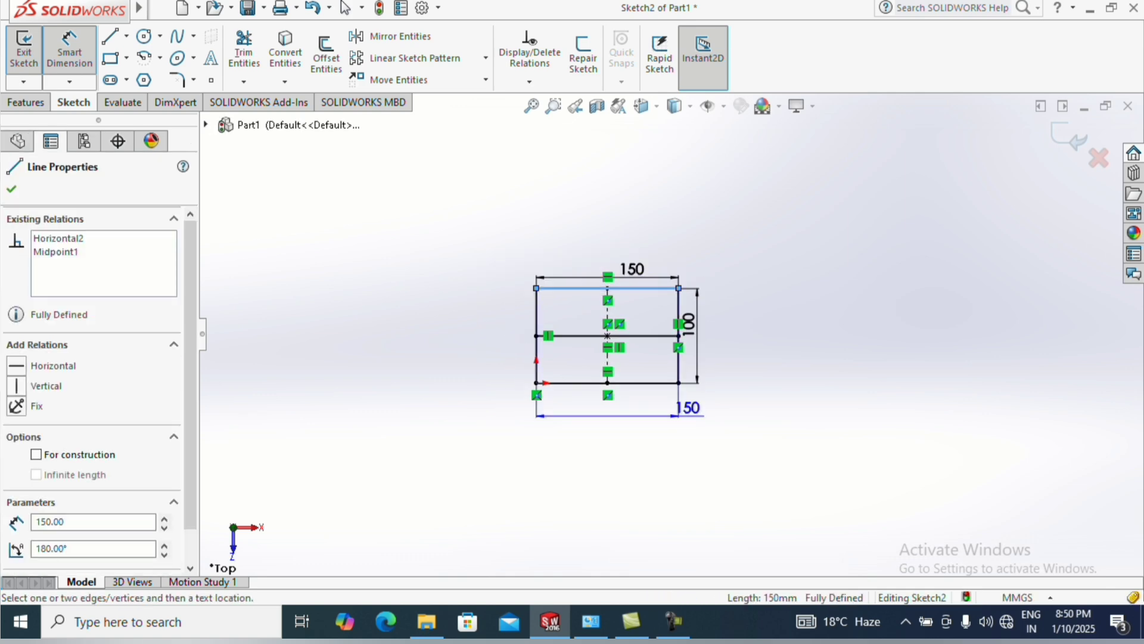
{"action": "key", "text": "Escape"}
{"action": "key", "text": "Escape"}
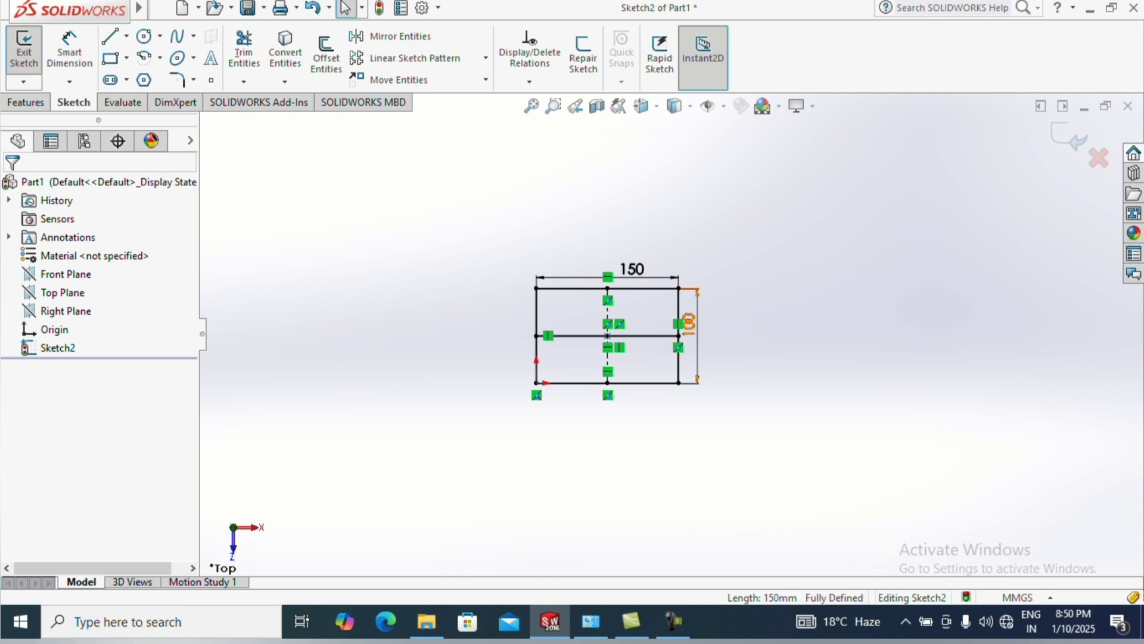
Step: Delete the rectangle's top edge and all remaining lines and dimensions, leaving the sketch empty
{"action": "left_click", "coordinate": [607, 288]}
{"action": "key", "text": "Delete"}
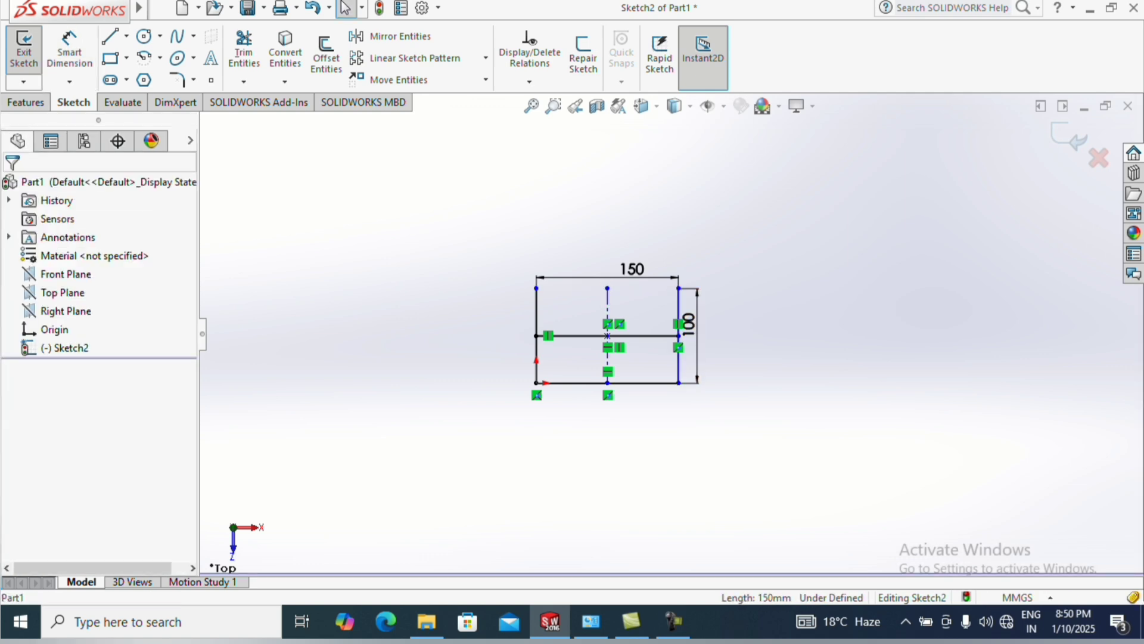
{"action": "mouse_move", "coordinate": [799, 212]}
{"action": "left_mouse_down"}
{"action": "mouse_move", "coordinate": [797, 331]}
{"action": "mouse_move", "coordinate": [582, 453]}
{"action": "mouse_move", "coordinate": [456, 442]}
{"action": "left_mouse_up"}
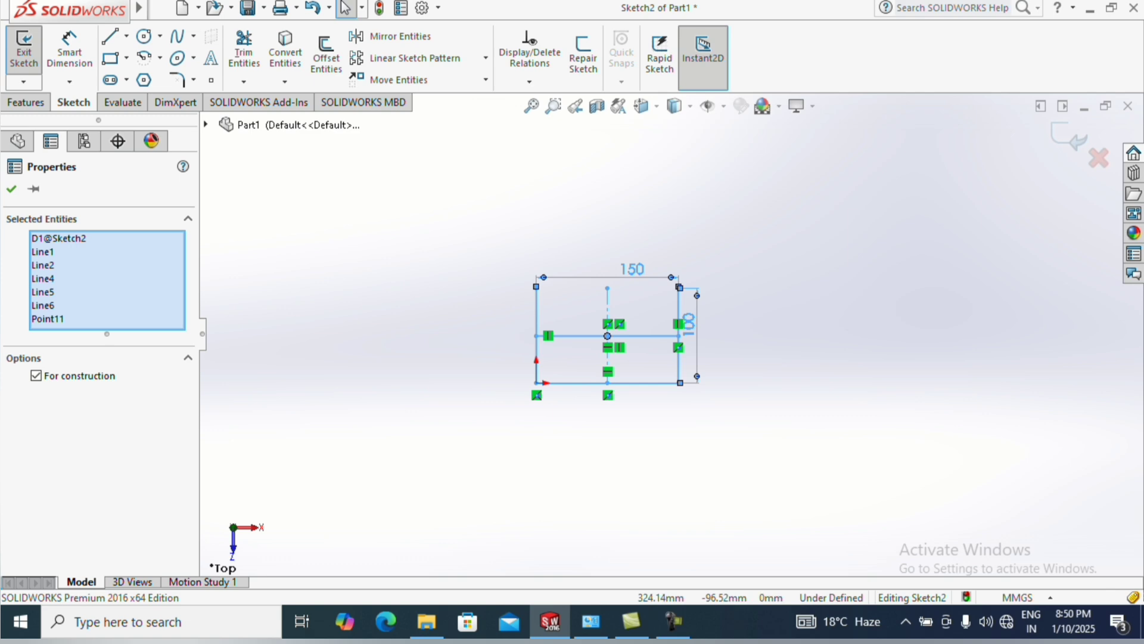
{"action": "key", "text": "Delete"}
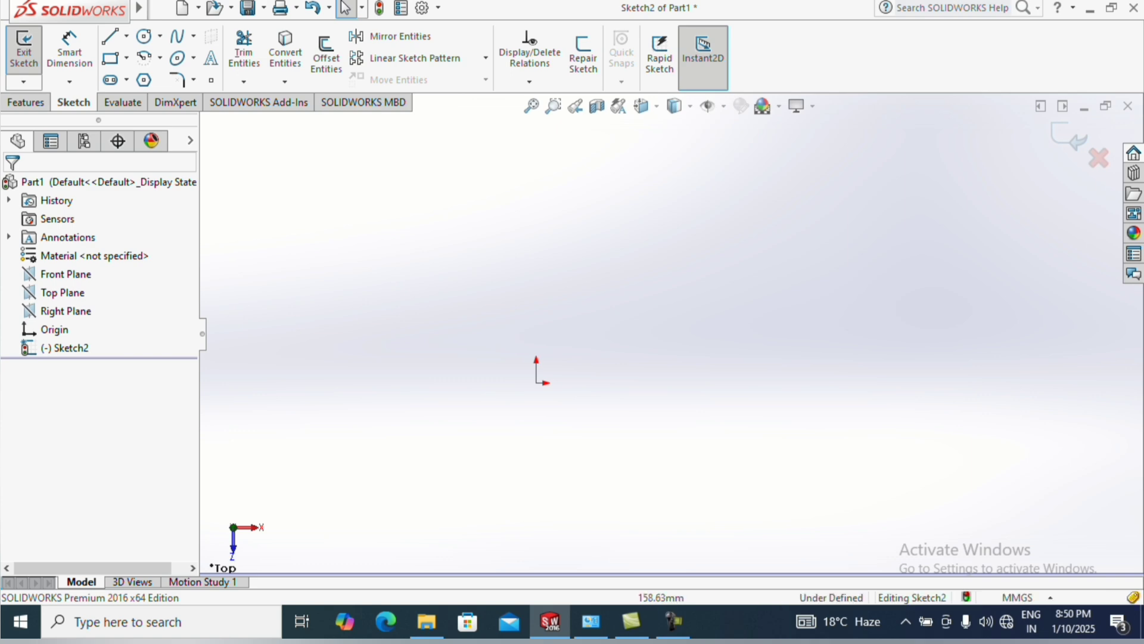
Step: Draw a center-point circle with a radius of about 28 mm, its center about 114 mm horizontally right of the origin
{"action": "middle_click_drag", "start_coordinate": [882, 447], "coordinate": [825, 368]}
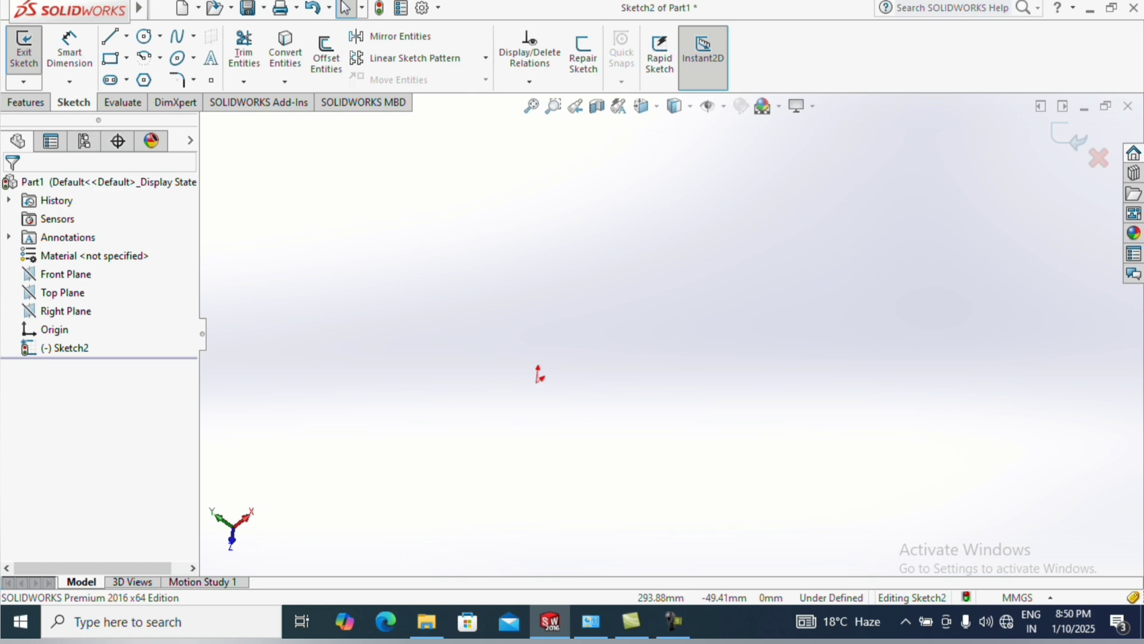
{"action": "key", "text": "ctrl+8"}
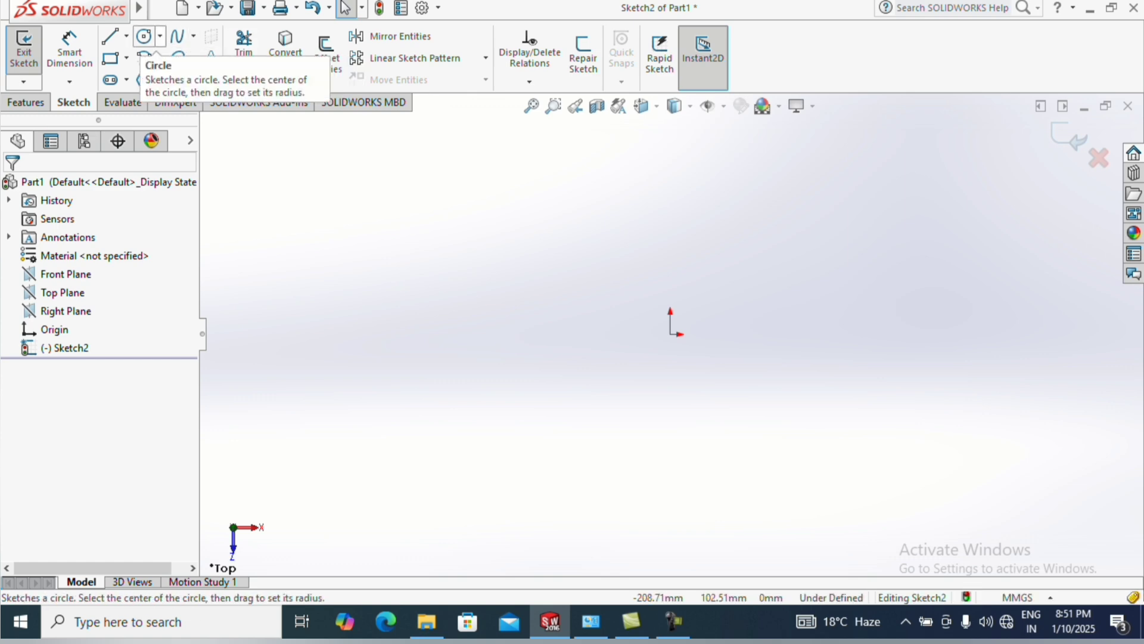
{"action": "left_click", "coordinate": [160, 36]}
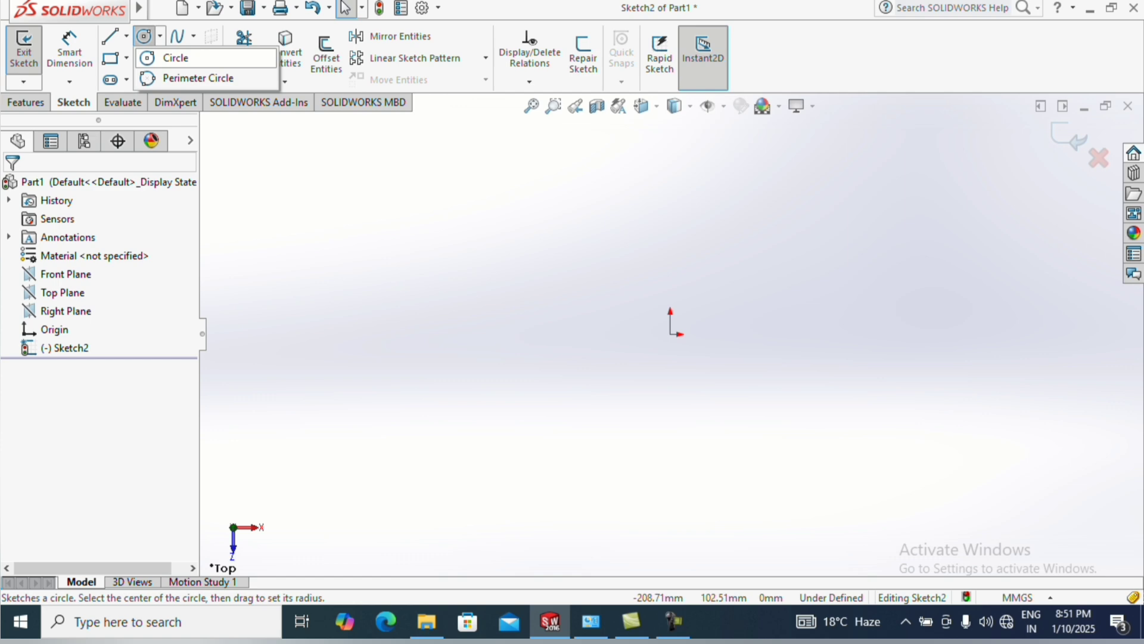
{"action": "left_click", "coordinate": [176, 58]}
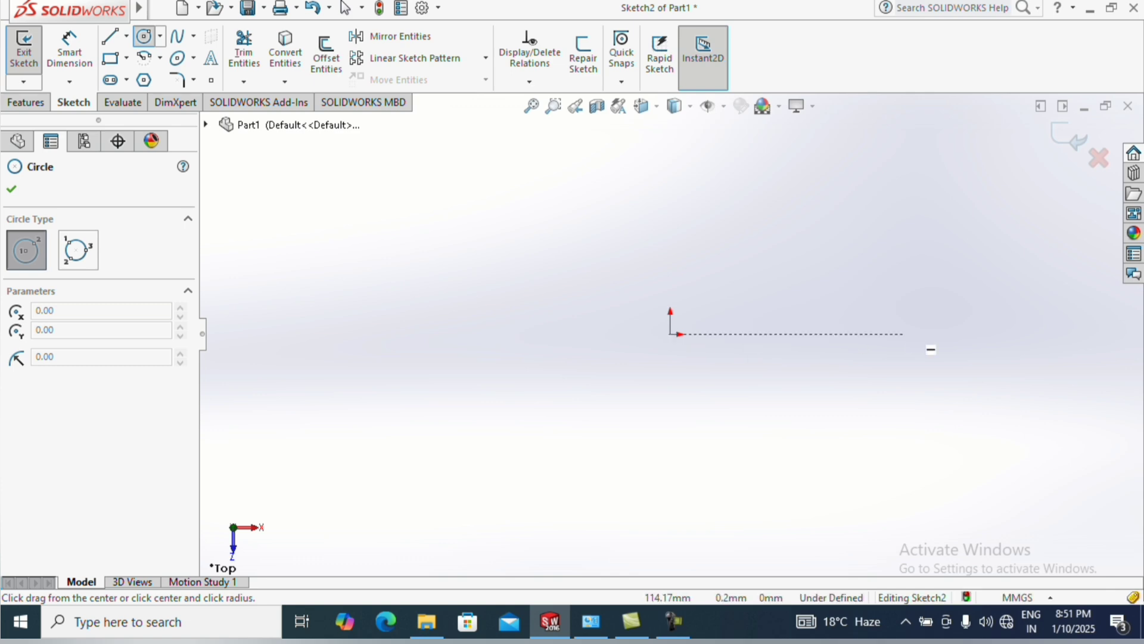
{"action": "left_click", "coordinate": [903, 334]}
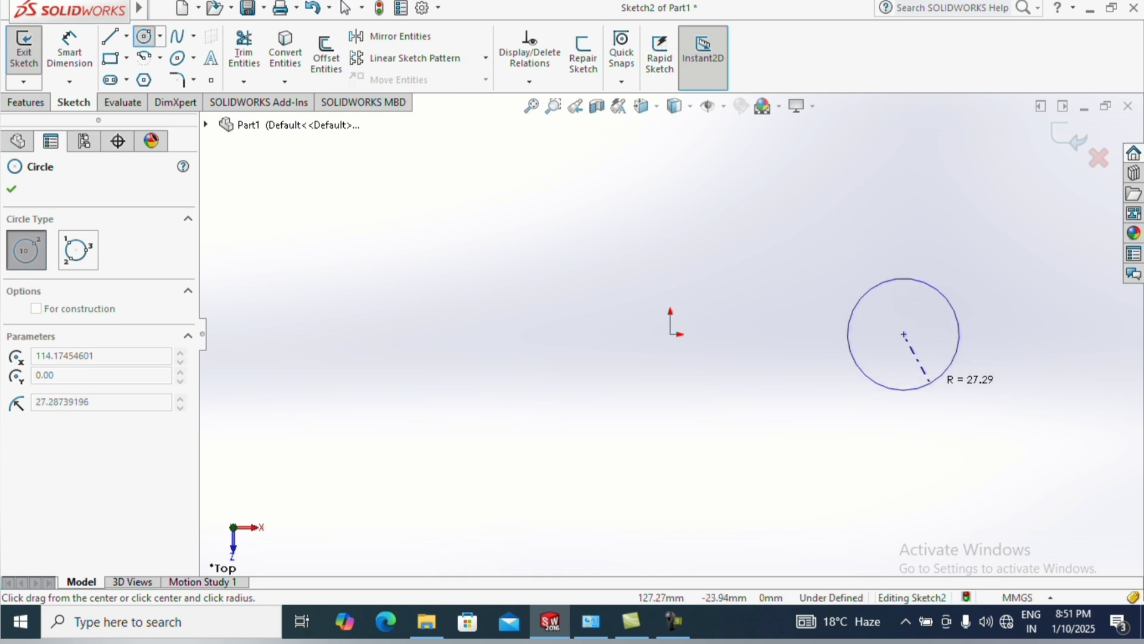
{"action": "left_click", "coordinate": [928, 381]}
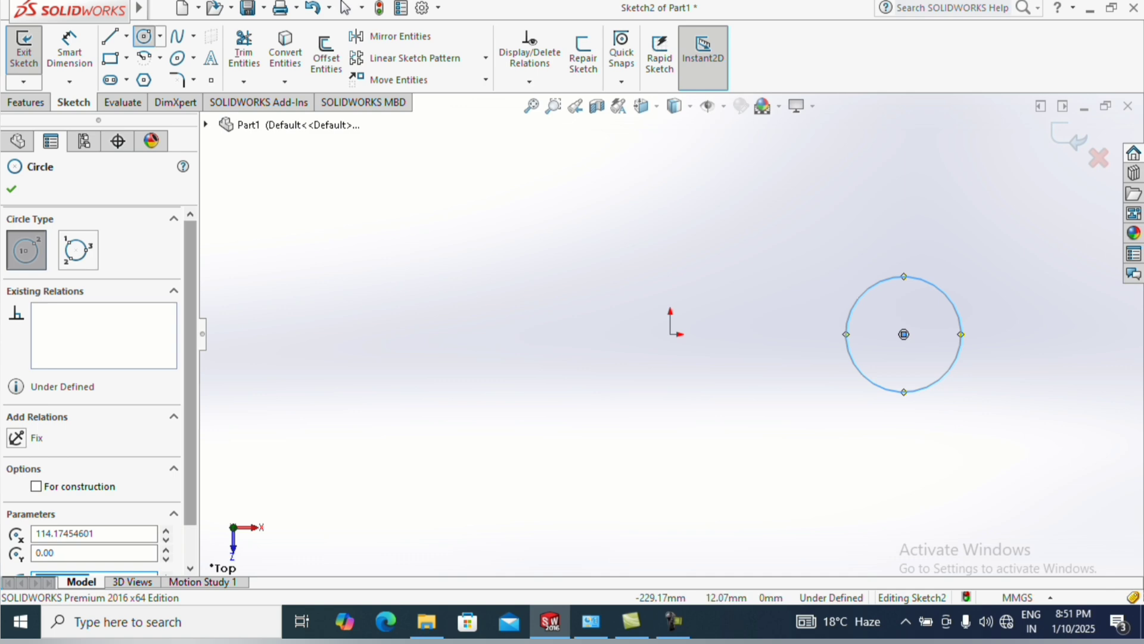
{"action": "left_click_drag", "start_coordinate": [190, 311], "coordinate": [190, 350]}
{"action": "left_click", "coordinate": [91, 536]}
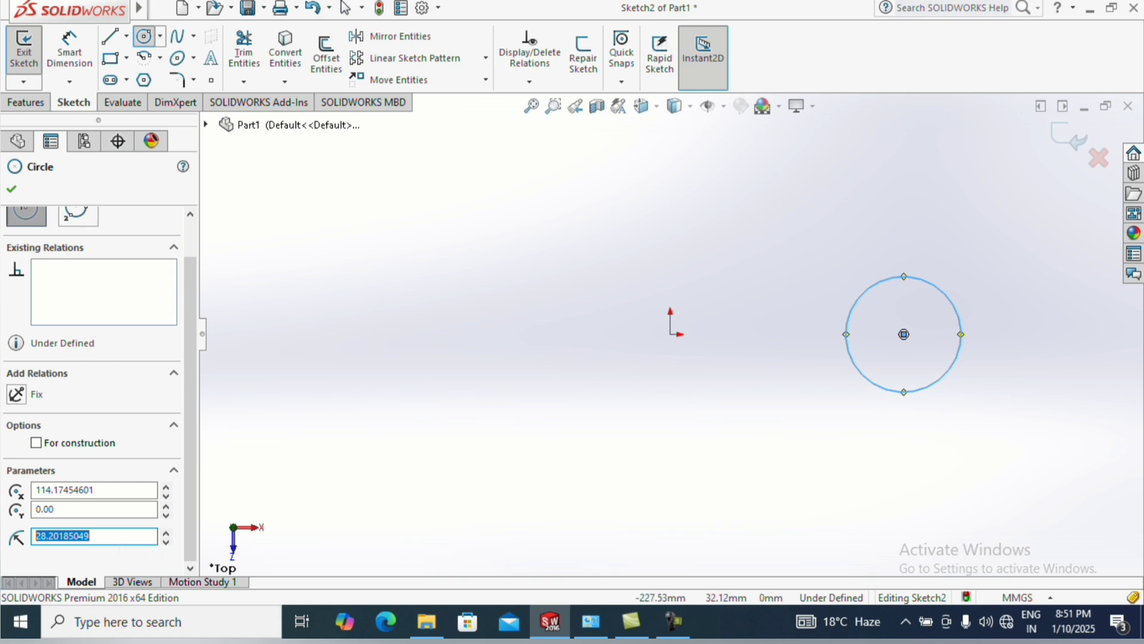
{"action": "left_click_drag", "start_coordinate": [190, 387], "coordinate": [190, 350]}
{"action": "left_click", "coordinate": [12, 189]}
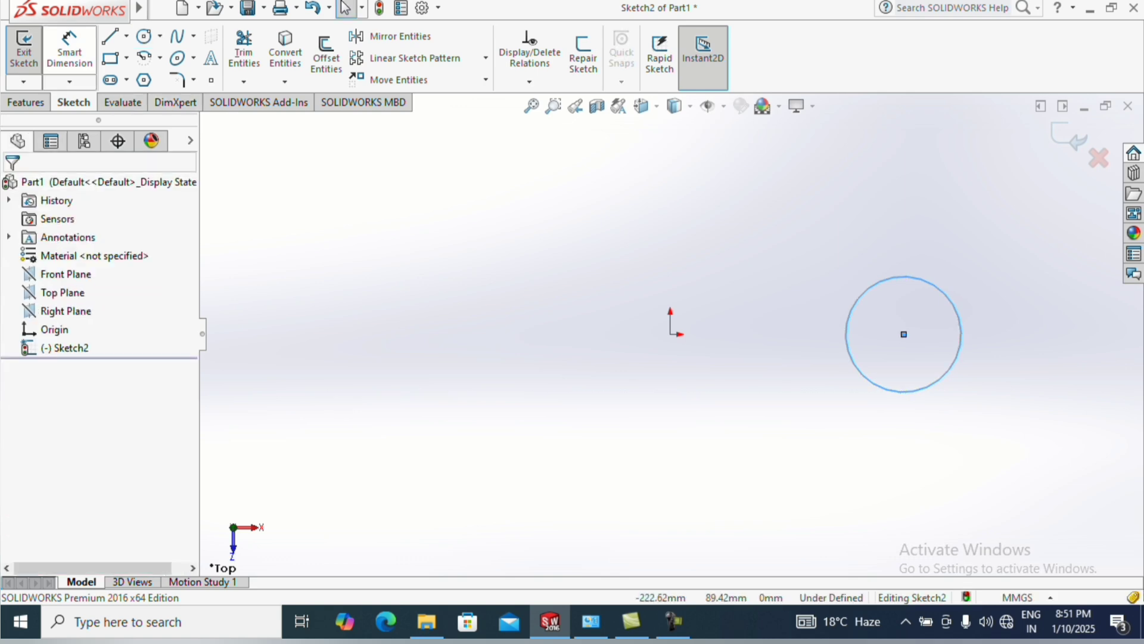
Step: Dimension the diameter of the circle right of the origin and set it to 70 mm
{"action": "left_click", "coordinate": [69, 51]}
{"action": "left_click", "coordinate": [847, 331]}
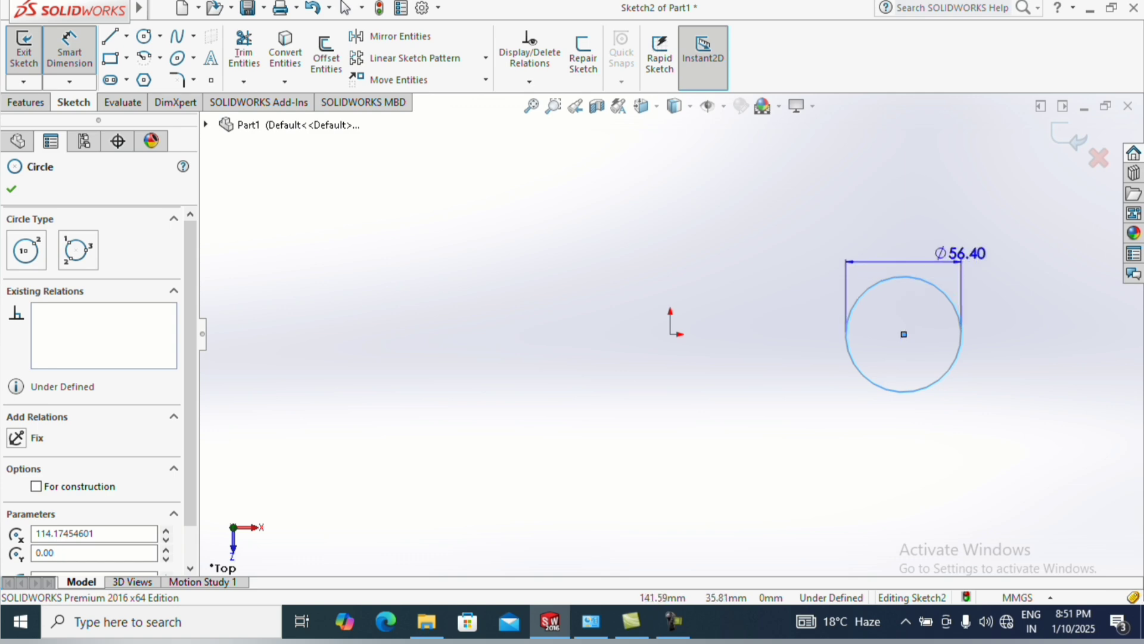
{"action": "left_click", "coordinate": [986, 238]}
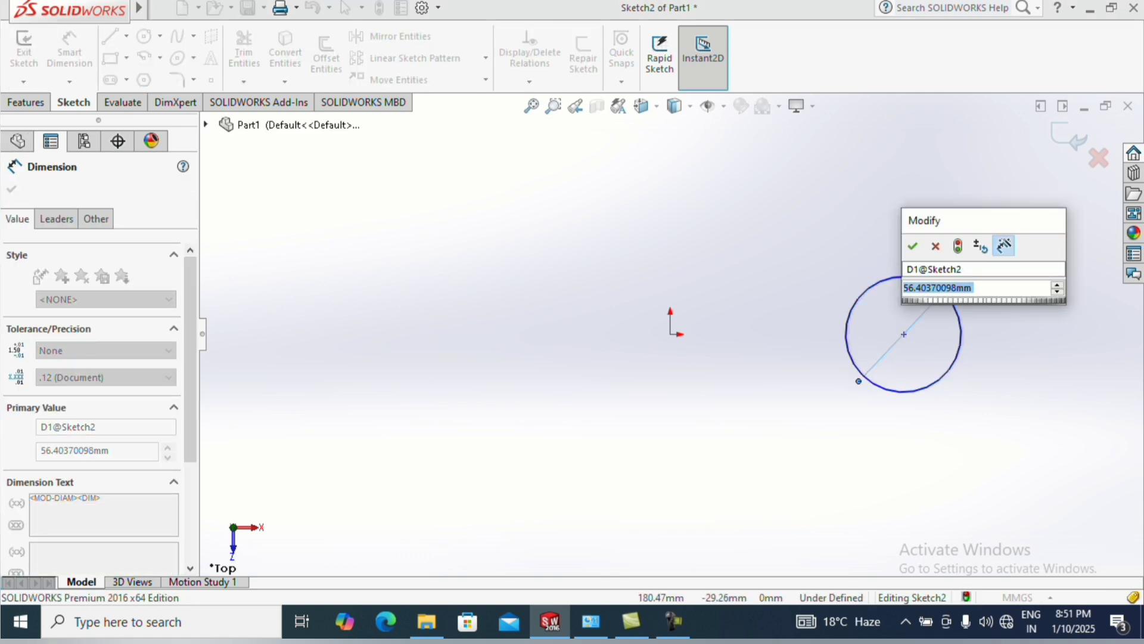
{"action": "type", "text": "70"}
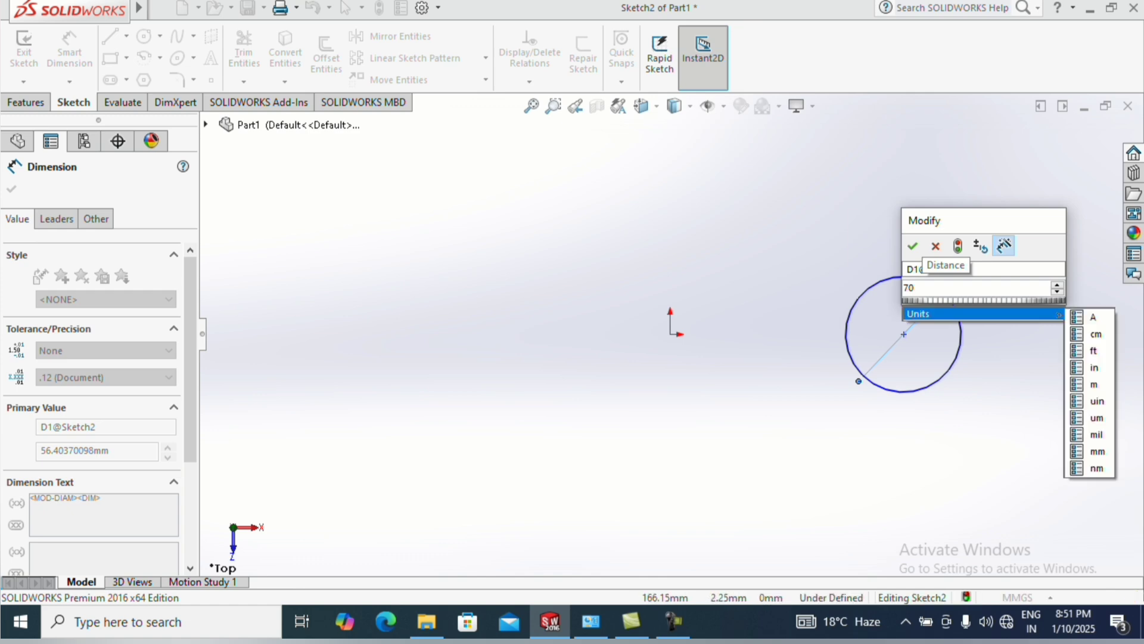
{"action": "left_click", "coordinate": [912, 245]}
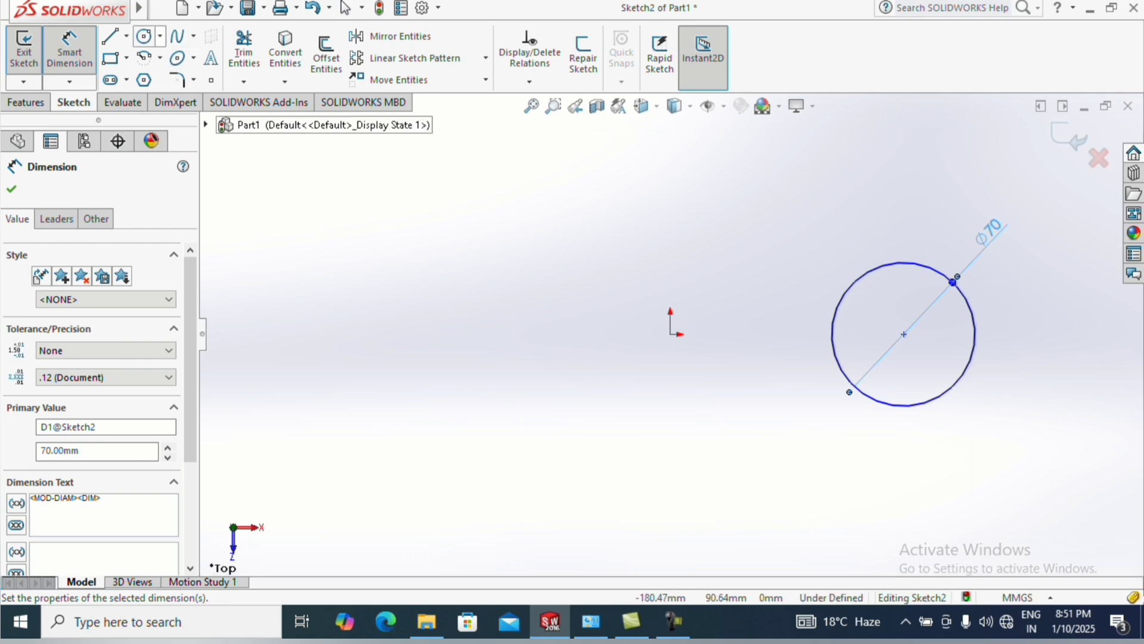
Step: Draw a three-point perimeter circle about 76 mm in diameter to the left of the origin
{"action": "left_click", "coordinate": [160, 37]}
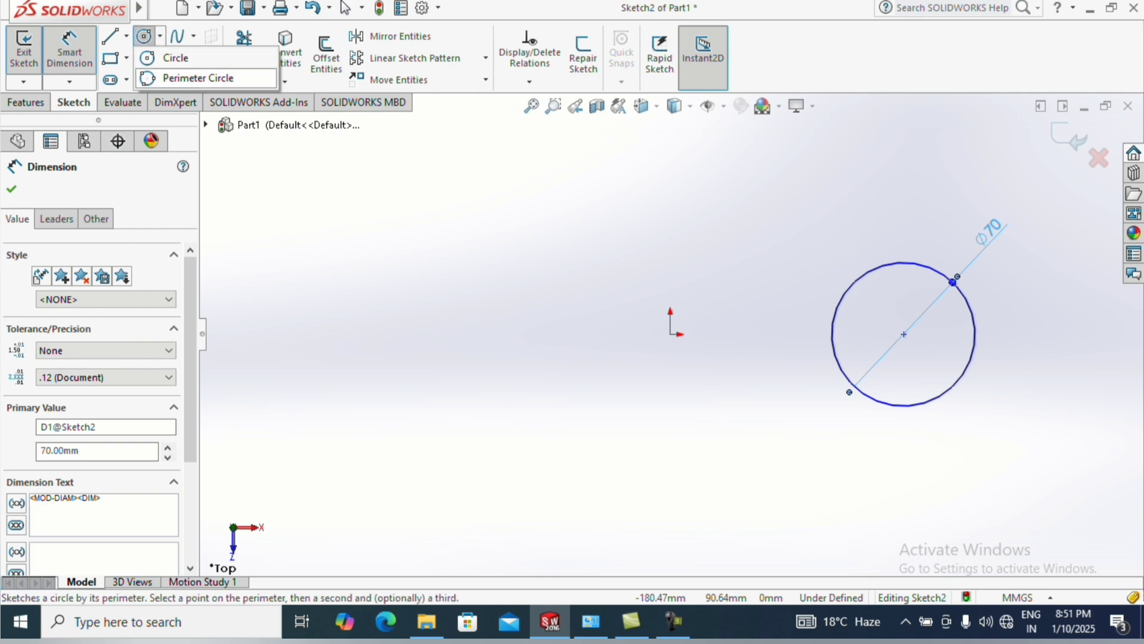
{"action": "left_click", "coordinate": [197, 78]}
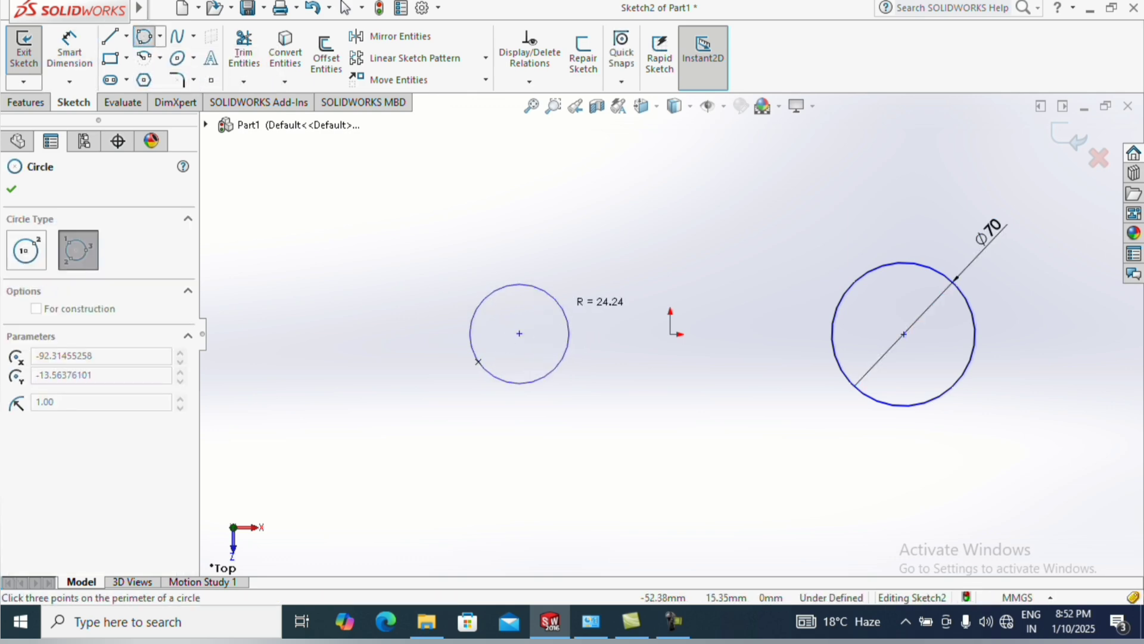
{"action": "left_click", "coordinate": [589, 268]}
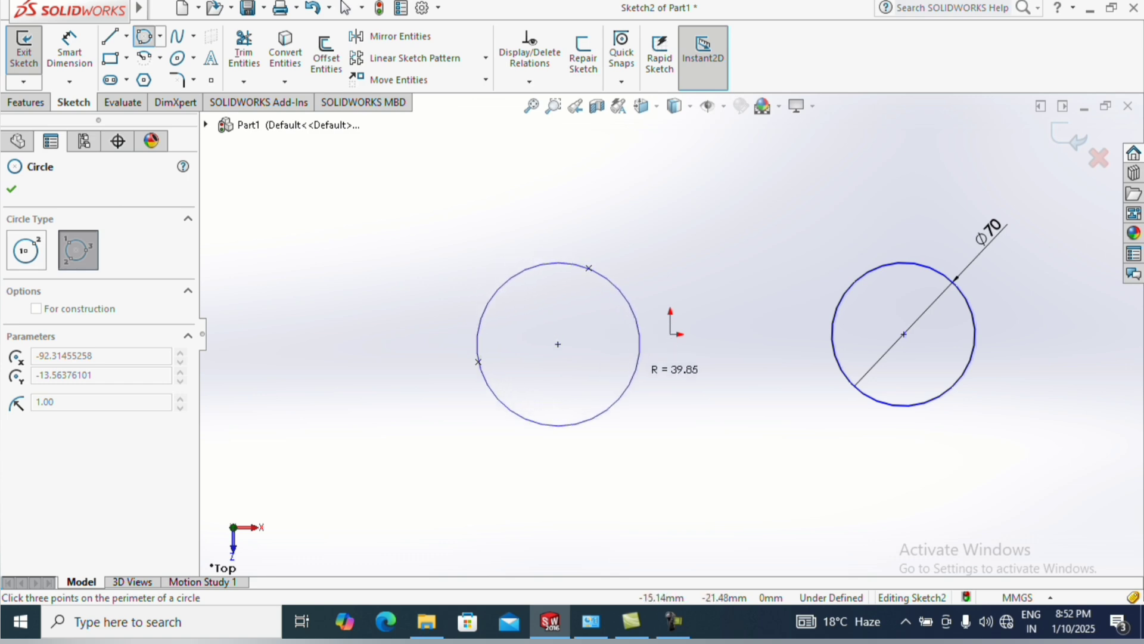
{"action": "left_click", "coordinate": [626, 358]}
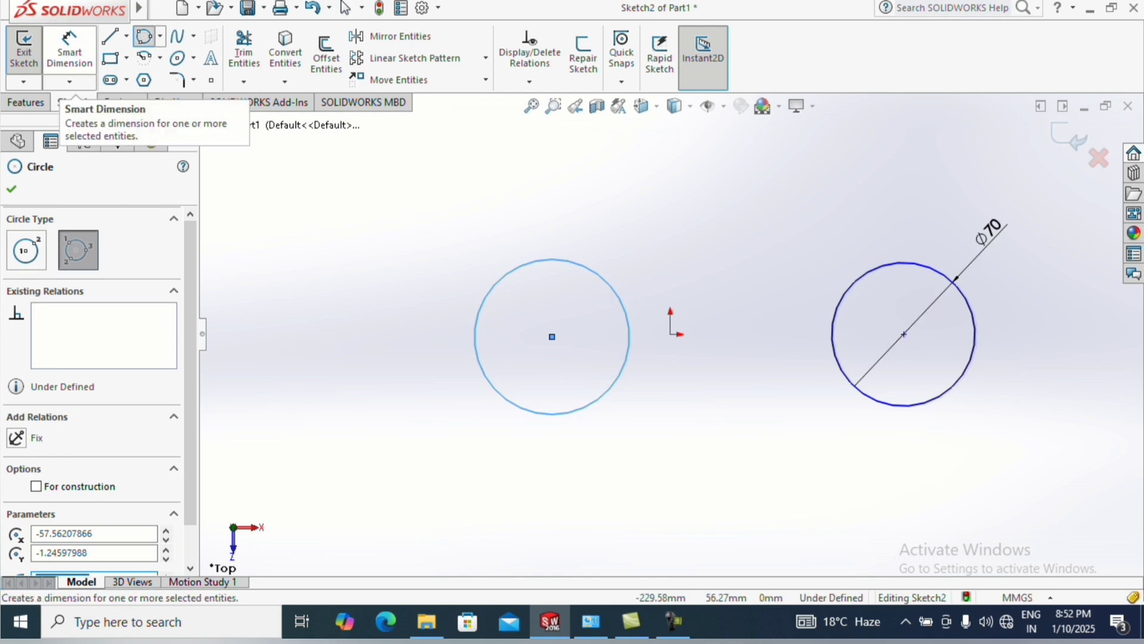
Step: Dimension the diameter of the perimeter circle and set it to 80 mm
{"action": "left_click", "coordinate": [69, 50]}
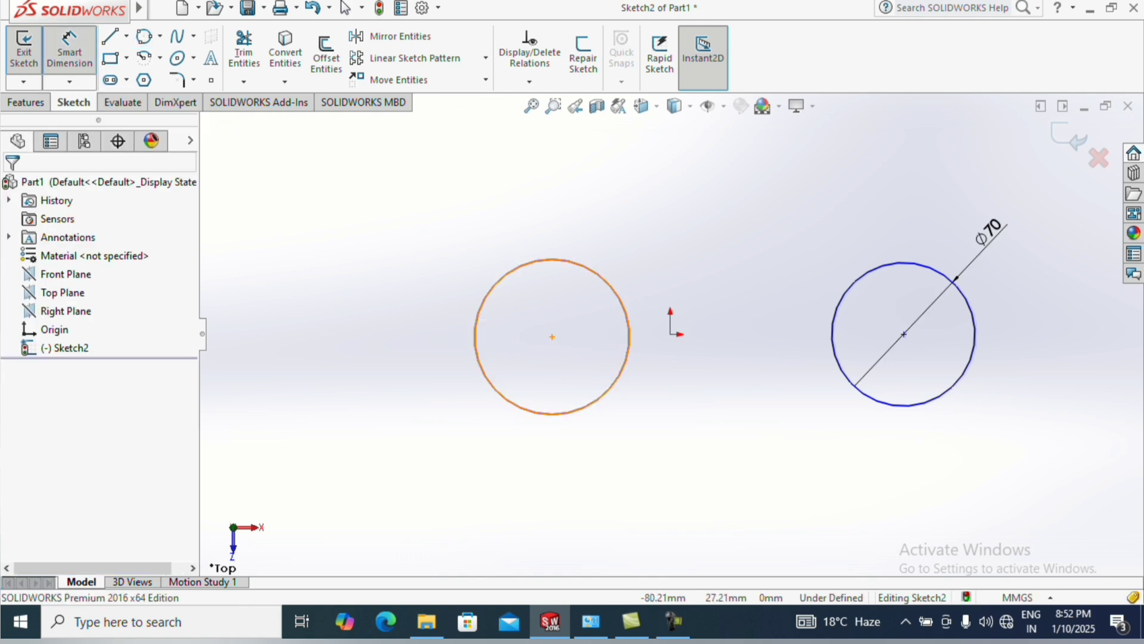
{"action": "left_click", "coordinate": [502, 278]}
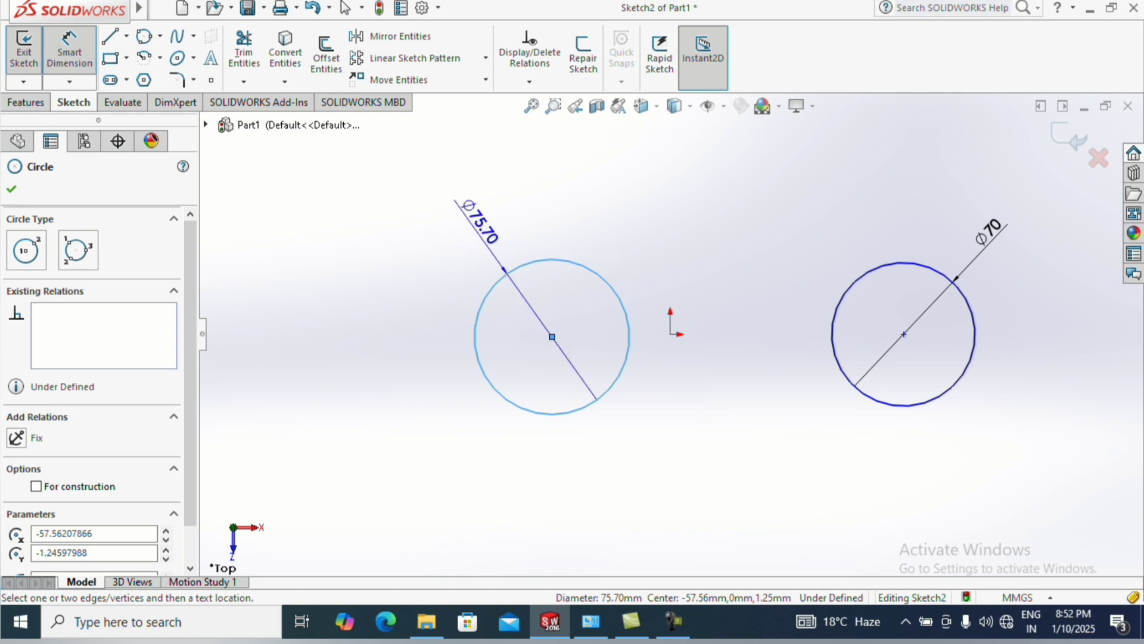
{"action": "left_click", "coordinate": [458, 219]}
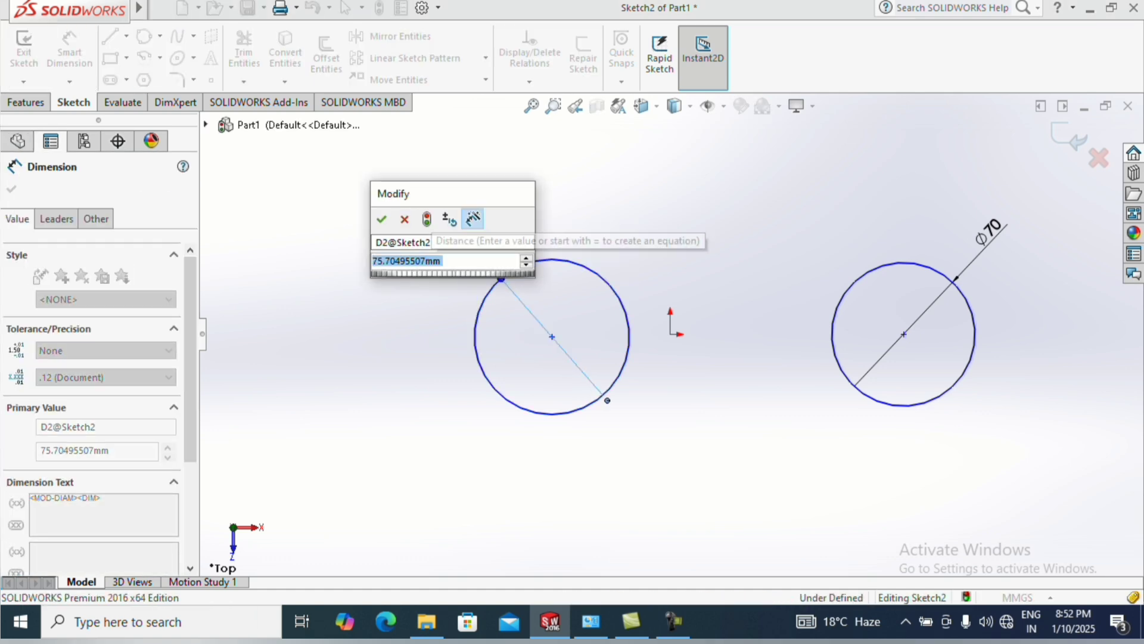
{"action": "type", "text": "80"}
{"action": "key", "text": "Return"}
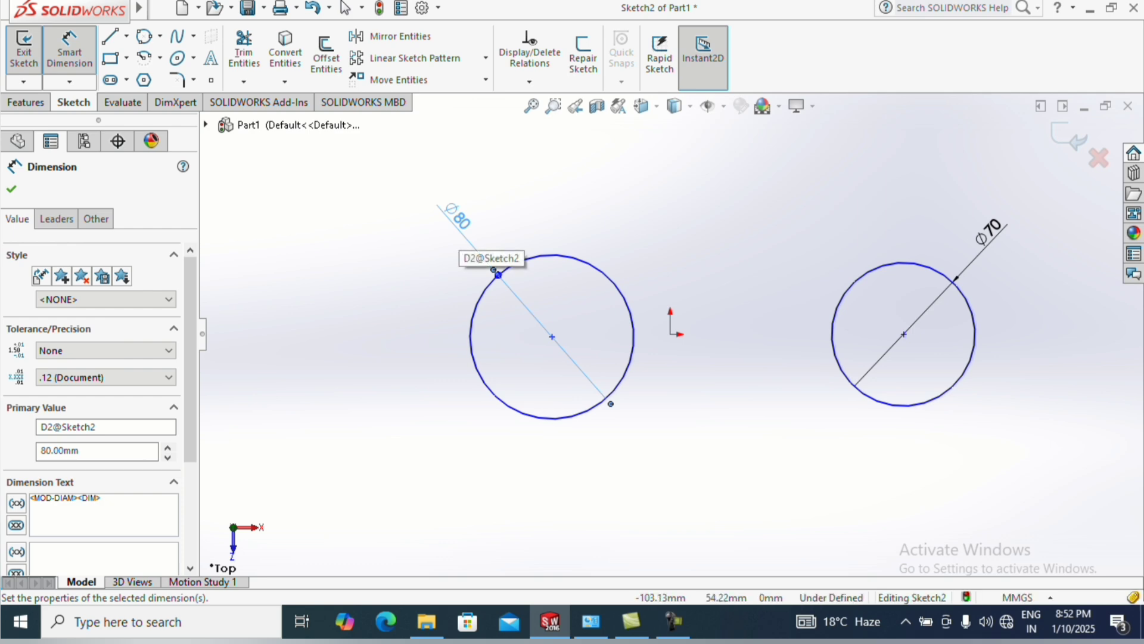
Step: Delete both circles together with their diameter dimensions from the sketch
{"action": "scroll", "coordinate": [673, 332], "scroll_direction": "up", "scroll_amount": 2}
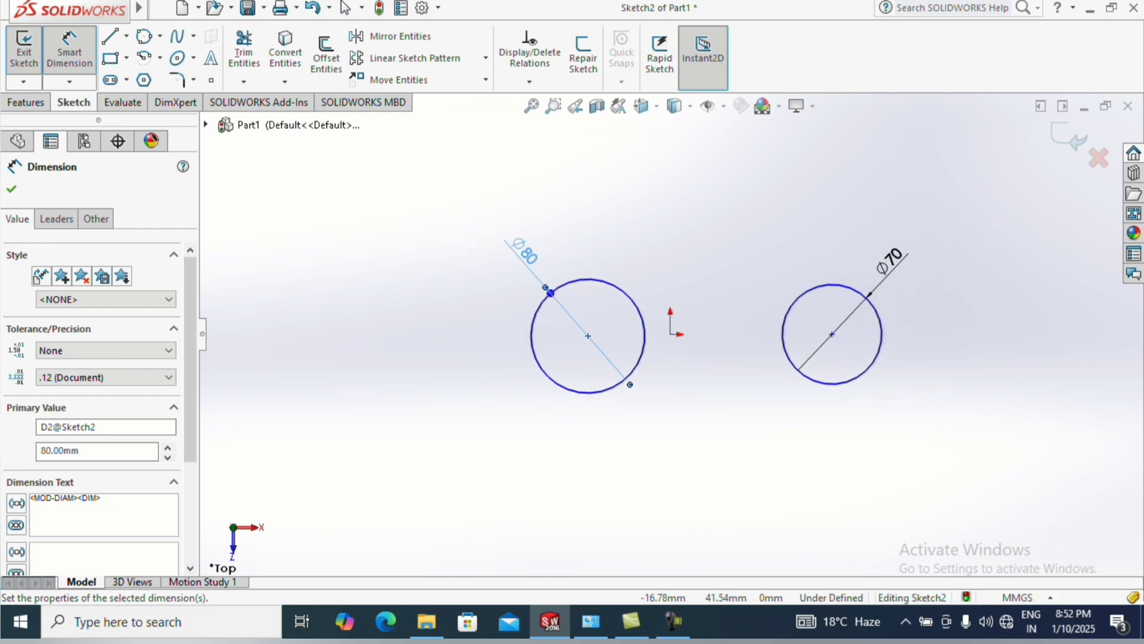
{"action": "key", "text": "Escape"}
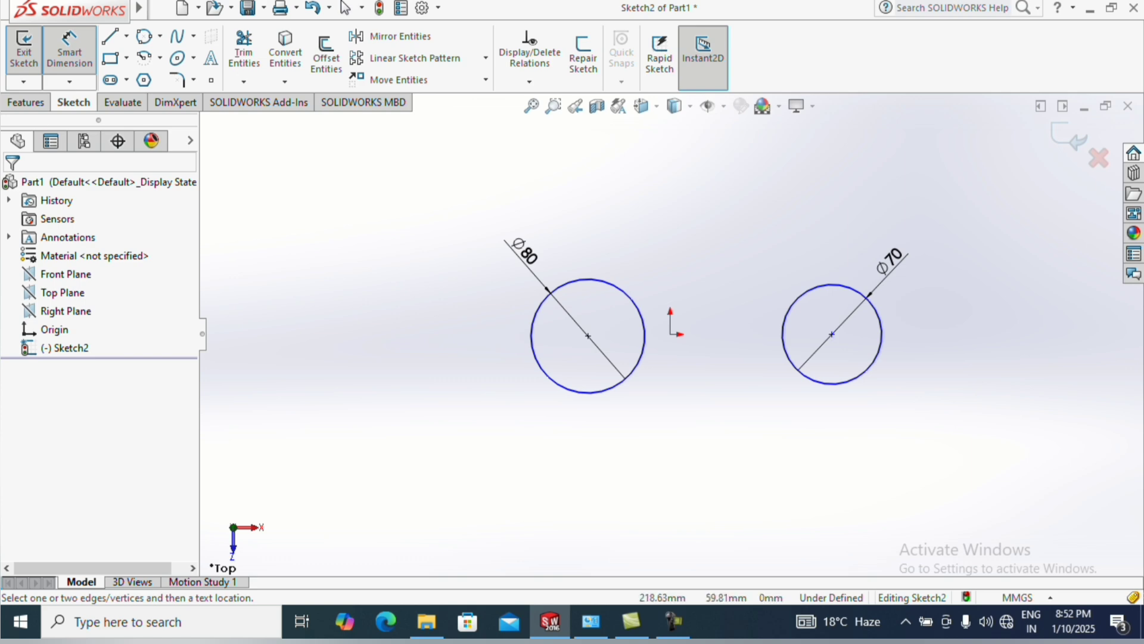
{"action": "key", "text": "Escape"}
{"action": "left_click_drag", "start_coordinate": [987, 201], "coordinate": [421, 443]}
{"action": "key", "text": "Delete"}
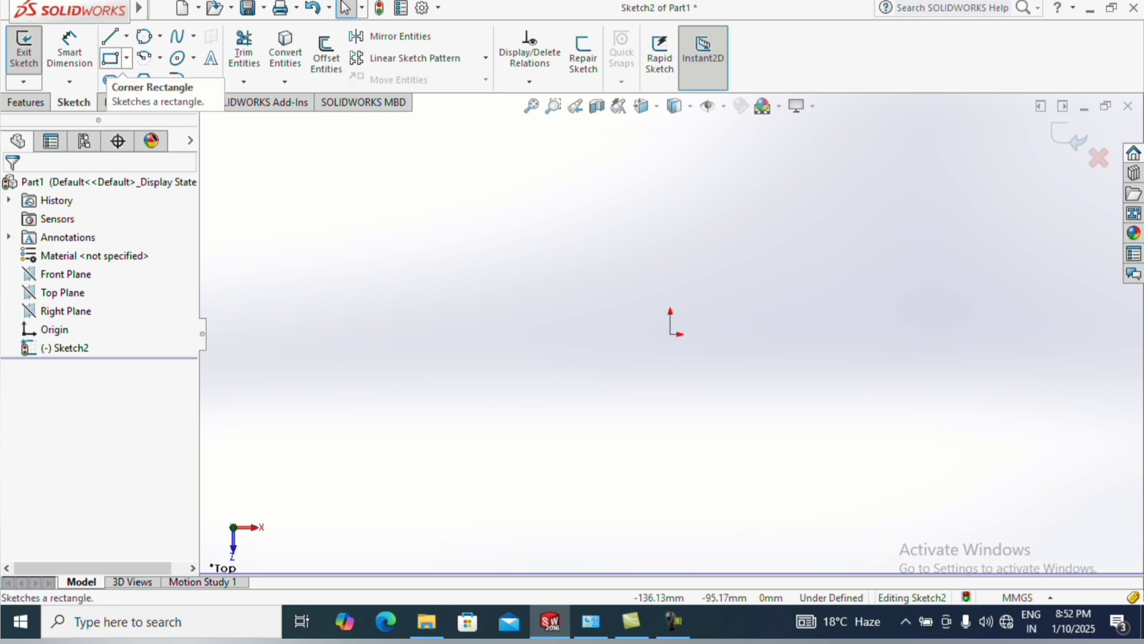
Step: Draw a corner rectangle starting at the origin and extending up to the right
{"action": "left_click", "coordinate": [126, 58]}
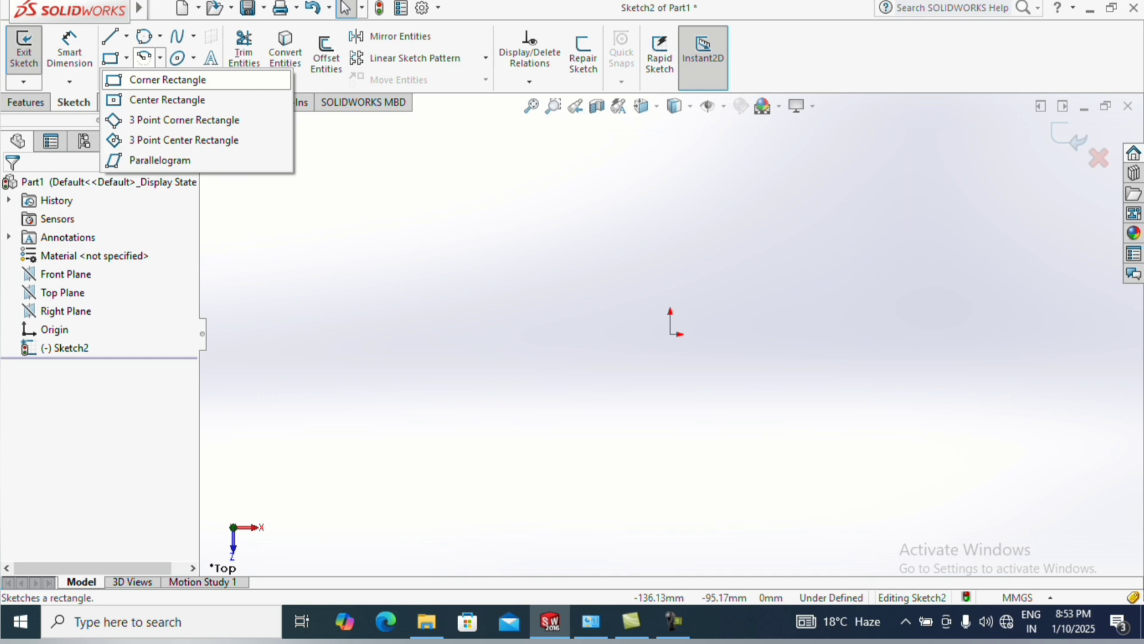
{"action": "left_click", "coordinate": [167, 80]}
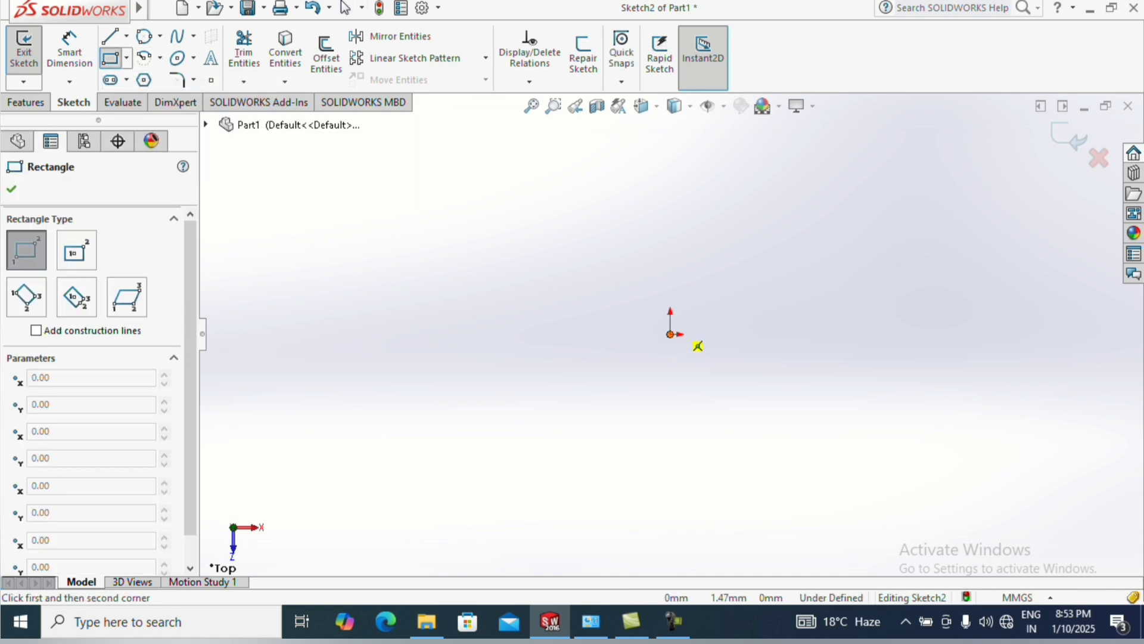
{"action": "left_click", "coordinate": [671, 333]}
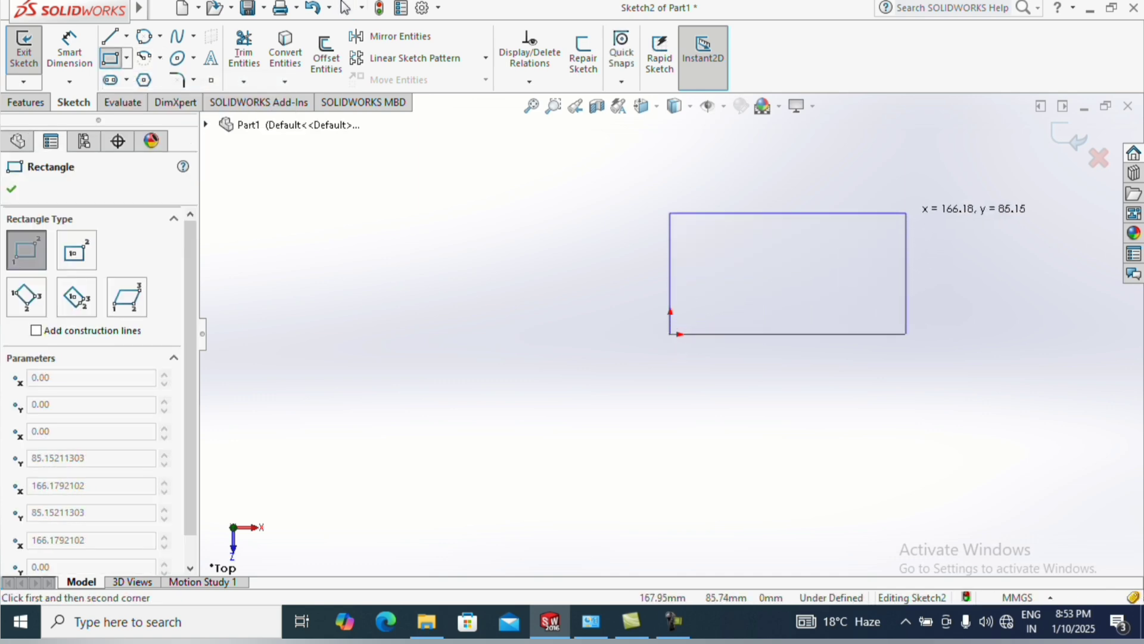
{"action": "left_click", "coordinate": [941, 192]}
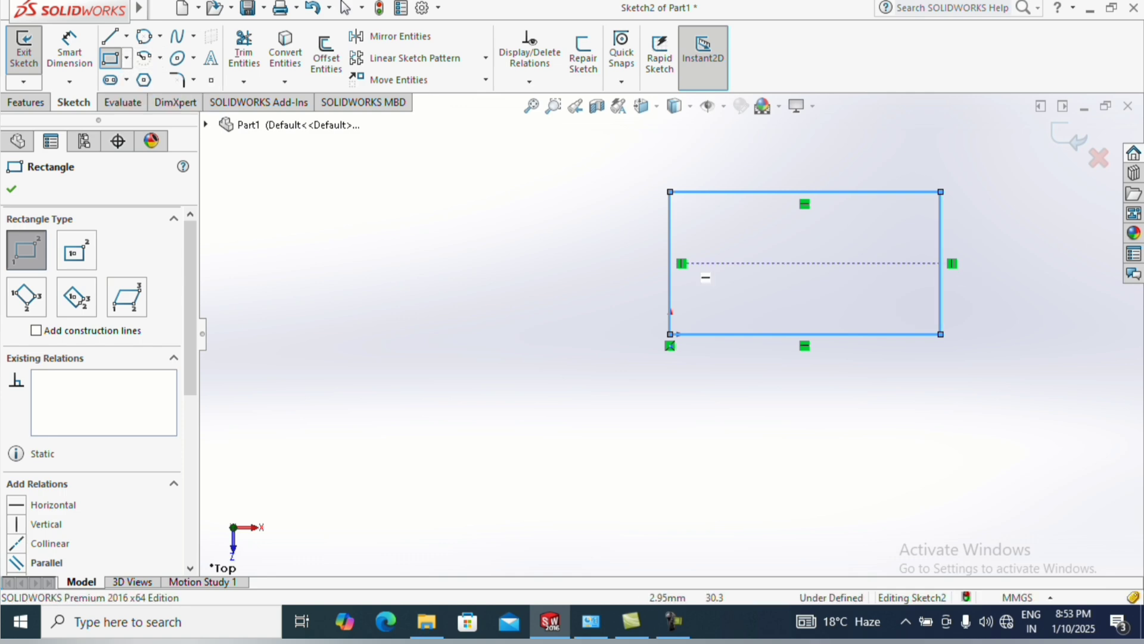
Step: Draw a second corner rectangle about 122 mm wide and 105 mm high to the lower left of the origin
{"action": "left_click", "coordinate": [126, 58]}
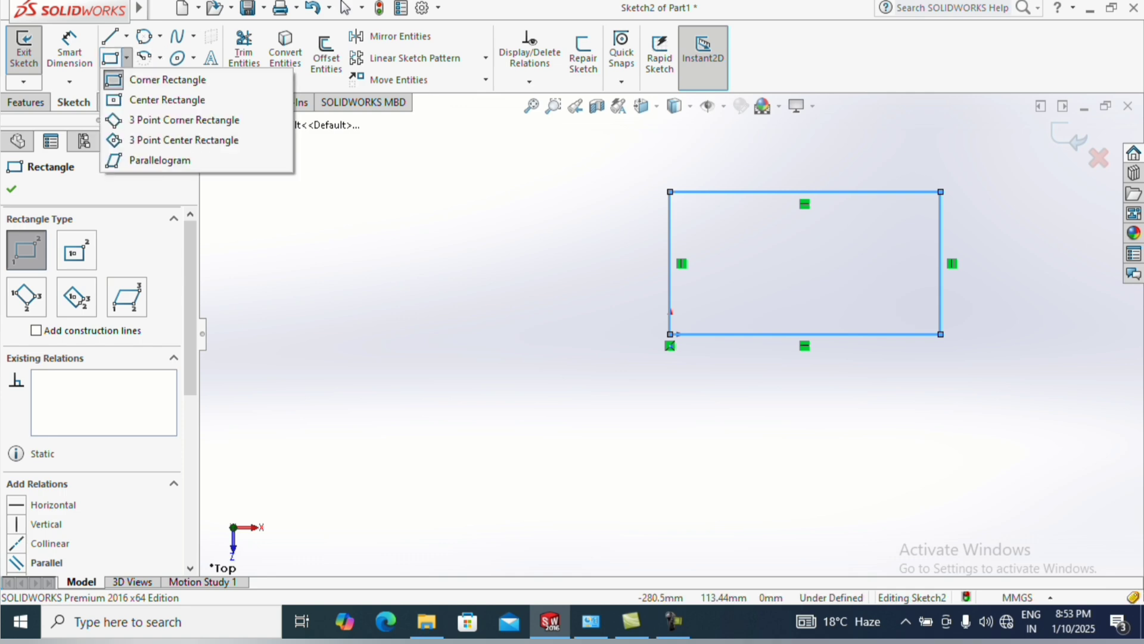
{"action": "left_click", "coordinate": [126, 79]}
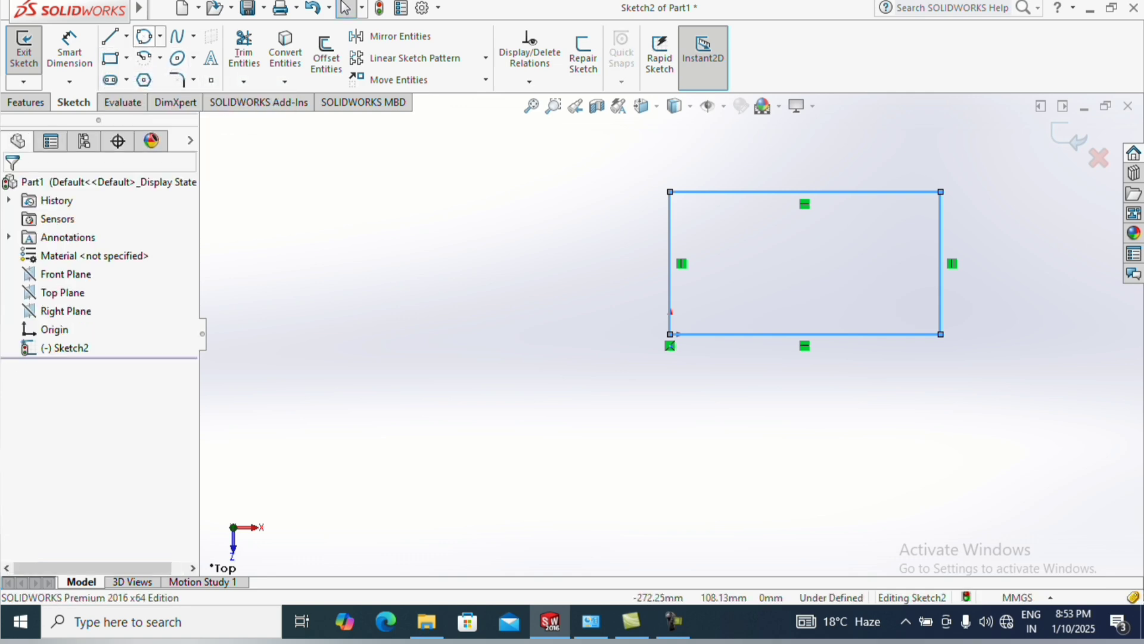
{"action": "left_click", "coordinate": [109, 58]}
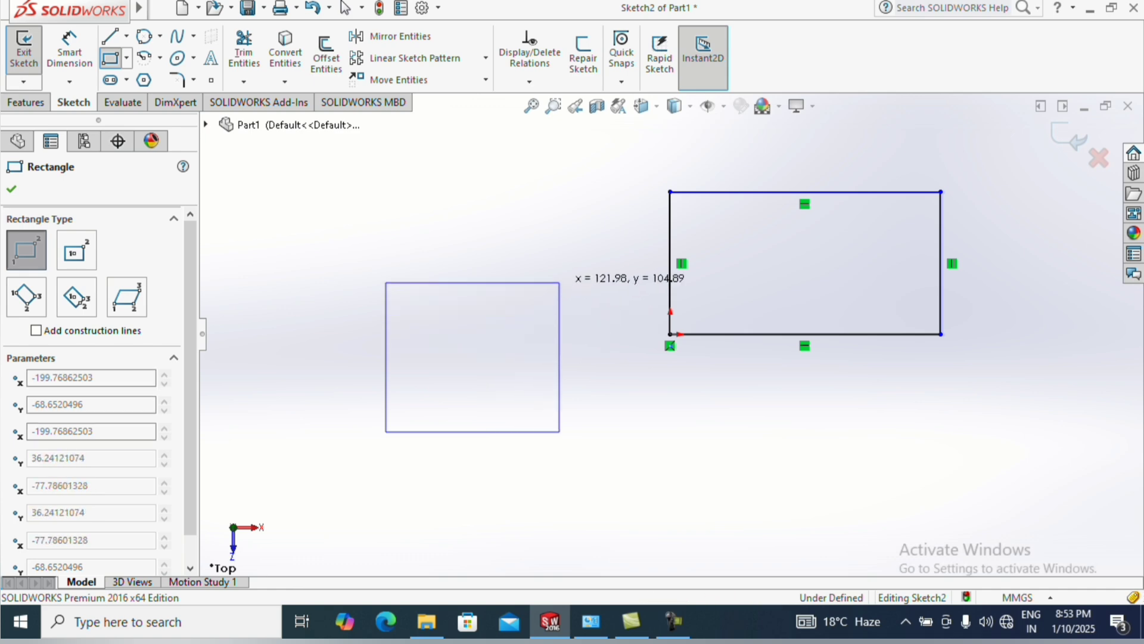
{"action": "left_click", "coordinate": [559, 281]}
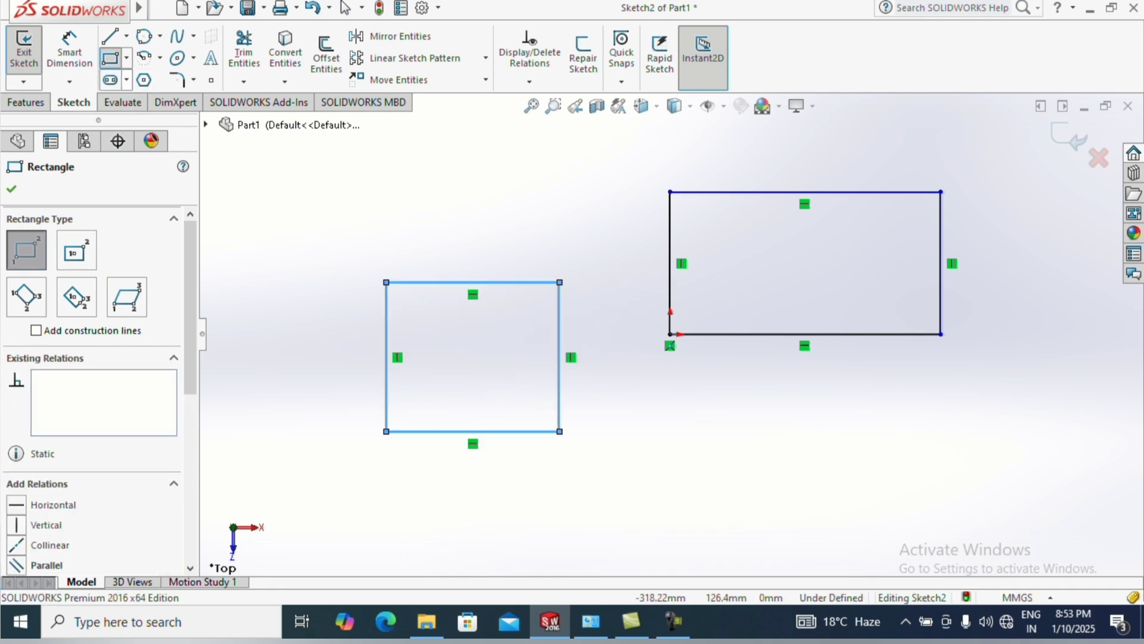
Step: Draw a center rectangle about 259 mm square to the right of the first rectangle, with diagonals from its corners
{"action": "left_click", "coordinate": [127, 58]}
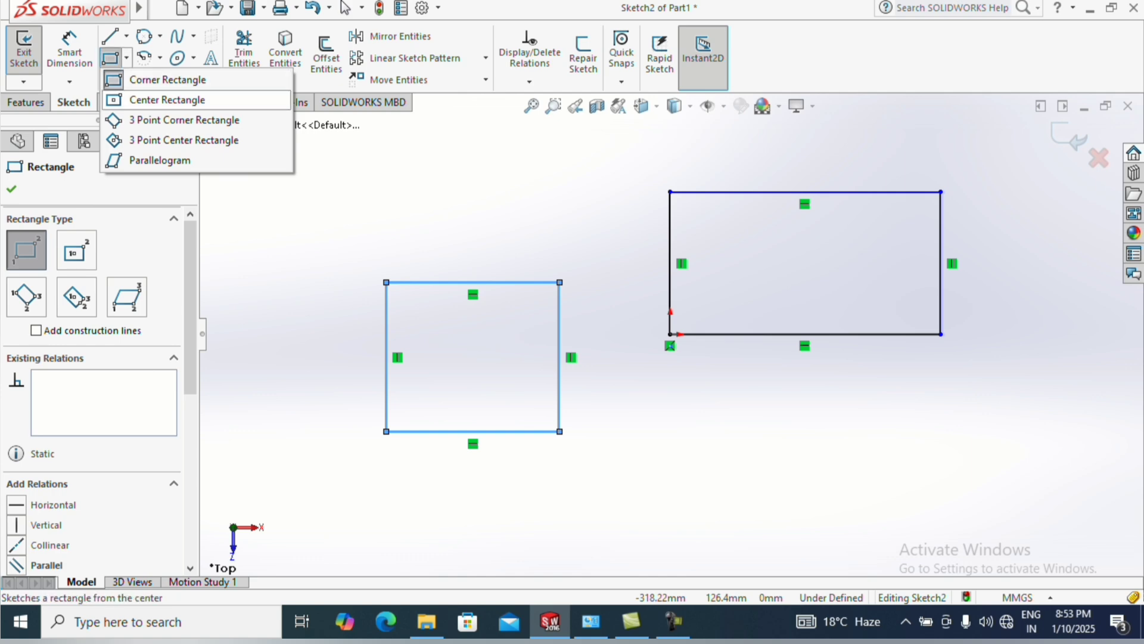
{"action": "left_click", "coordinate": [168, 99]}
{"action": "scroll", "coordinate": [669, 334], "scroll_direction": "up", "scroll_amount": 4}
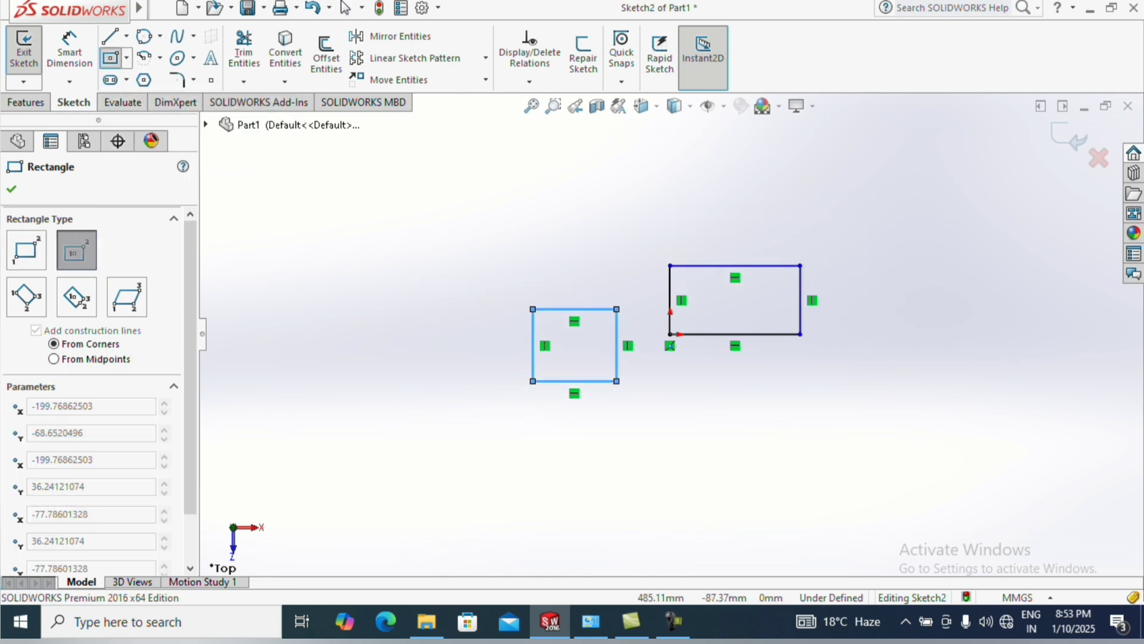
{"action": "left_click", "coordinate": [985, 354]}
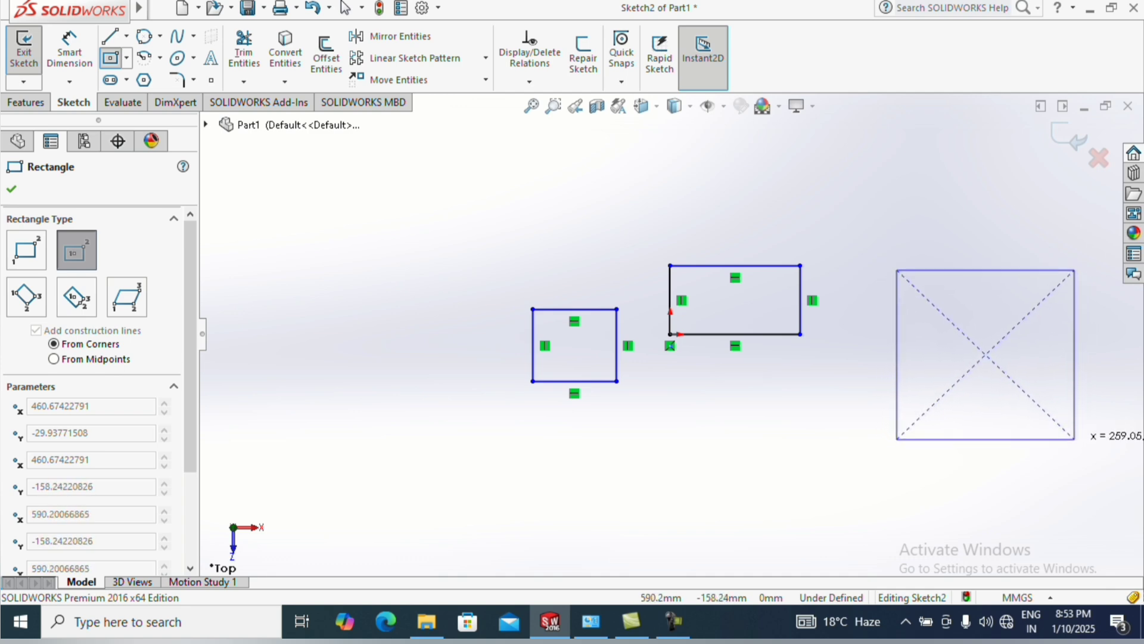
{"action": "left_click", "coordinate": [1075, 442]}
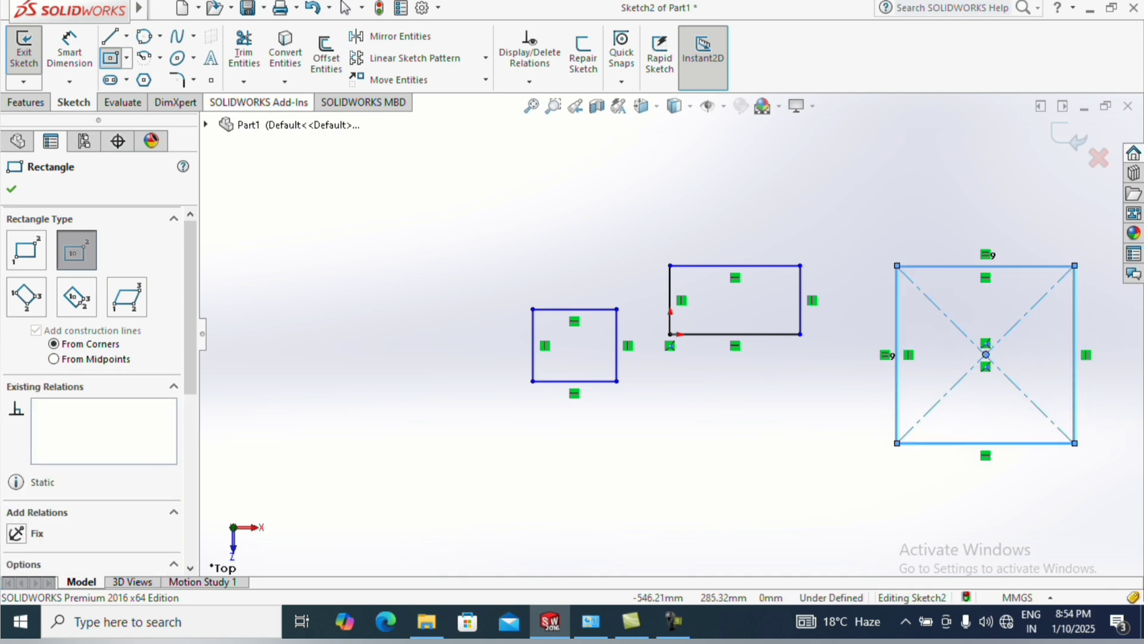
Step: Draw a horizontal 3 point corner rectangle about 271 mm by 112 mm to the upper left of the existing rectangles
{"action": "left_click", "coordinate": [127, 58]}
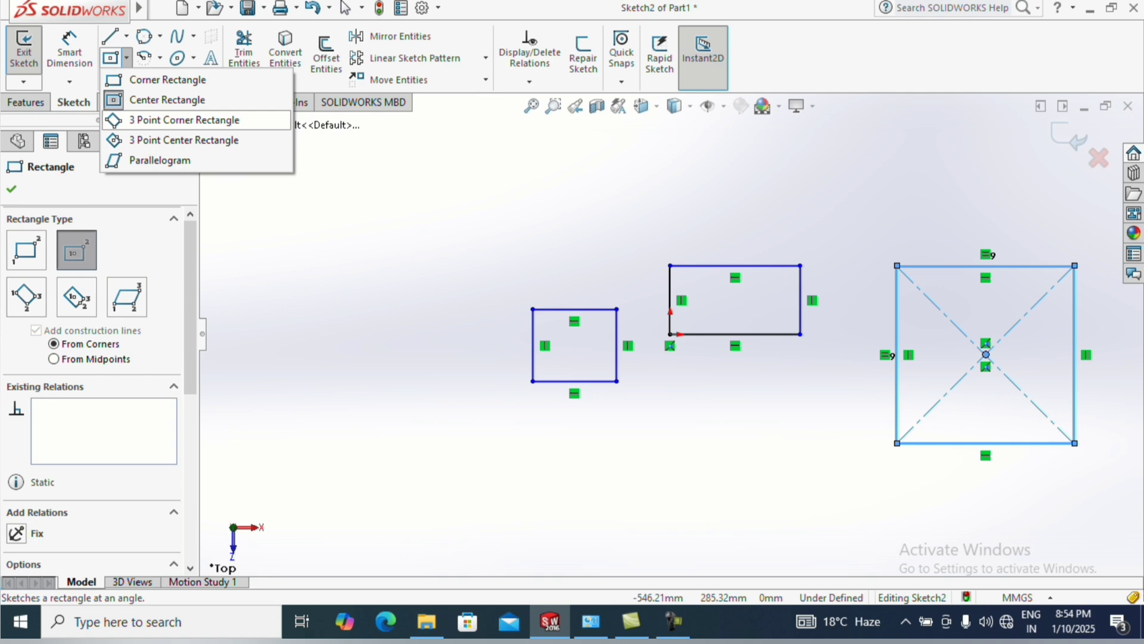
{"action": "left_click", "coordinate": [184, 119]}
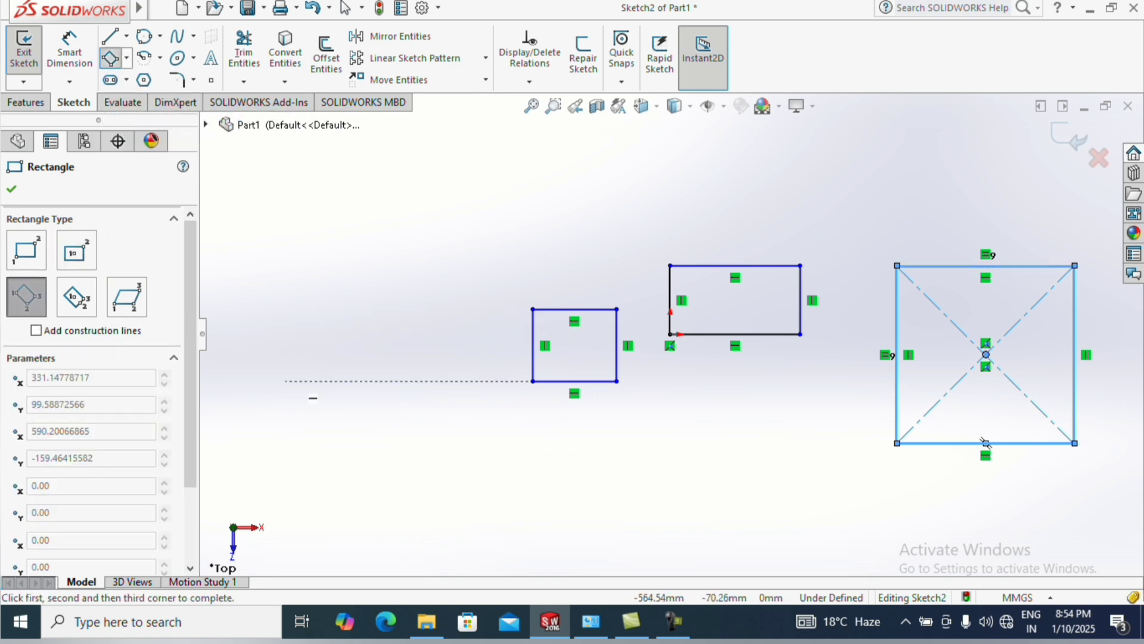
{"action": "left_click", "coordinate": [369, 219]}
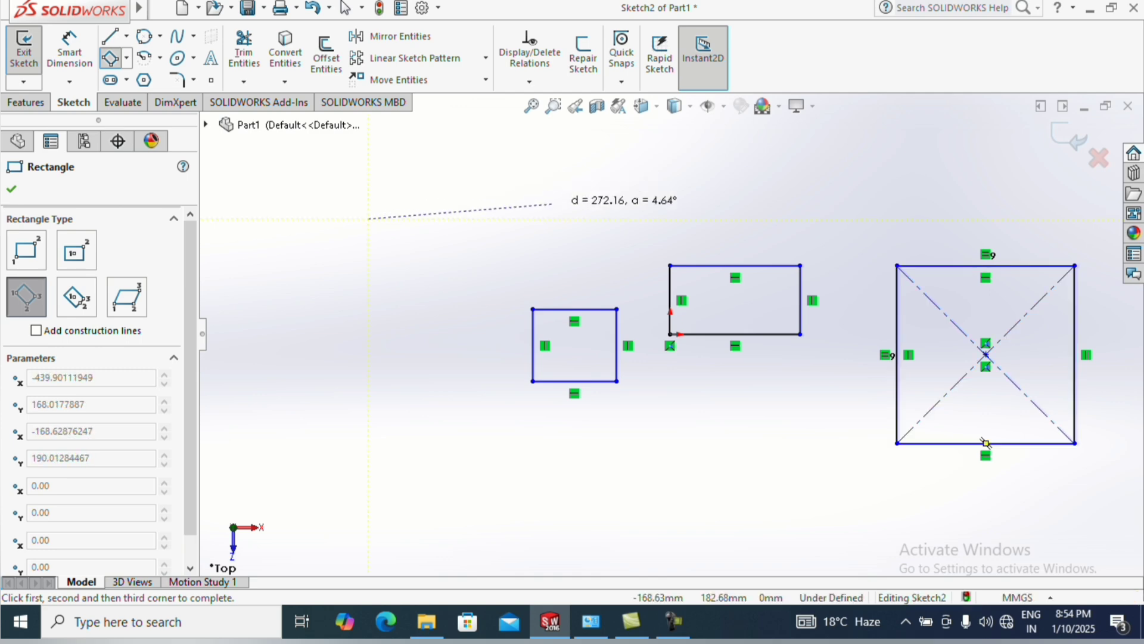
{"action": "left_click", "coordinate": [554, 219]}
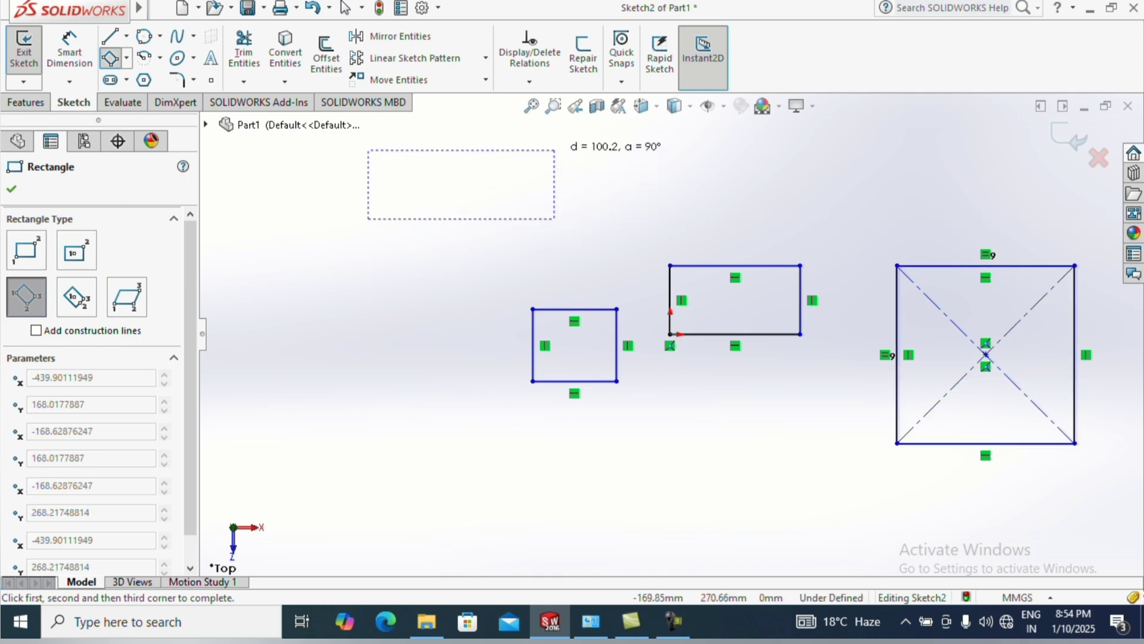
{"action": "left_click", "coordinate": [555, 141]}
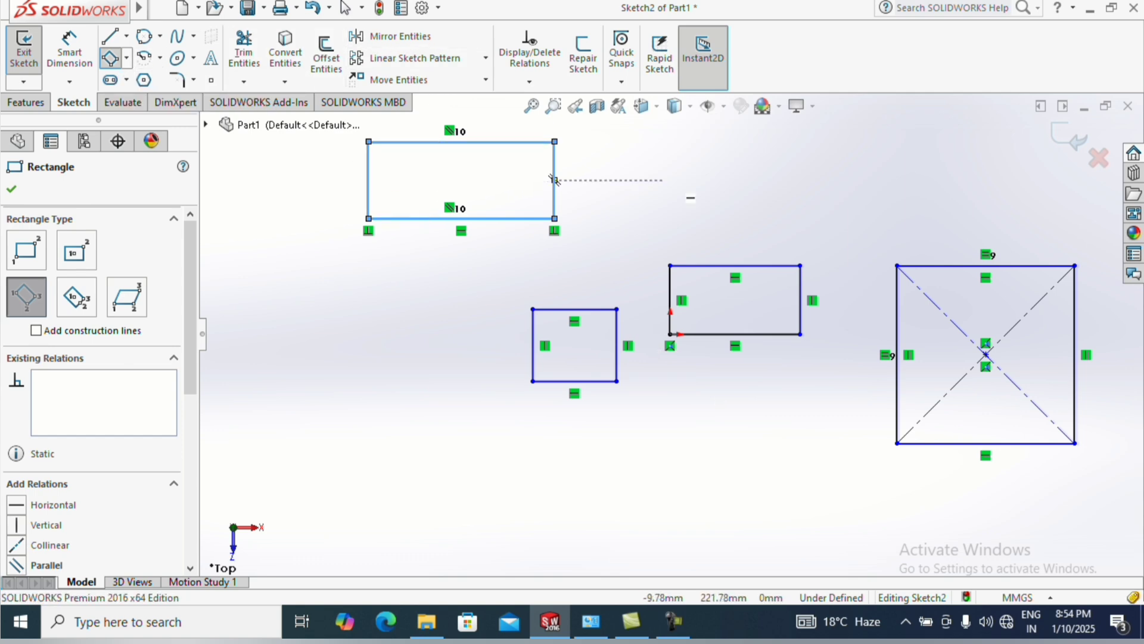
Step: Draw a horizontal 3 point center rectangle about 401 mm by 268 mm to the lower left of the existing rectangles
{"action": "left_click", "coordinate": [127, 58]}
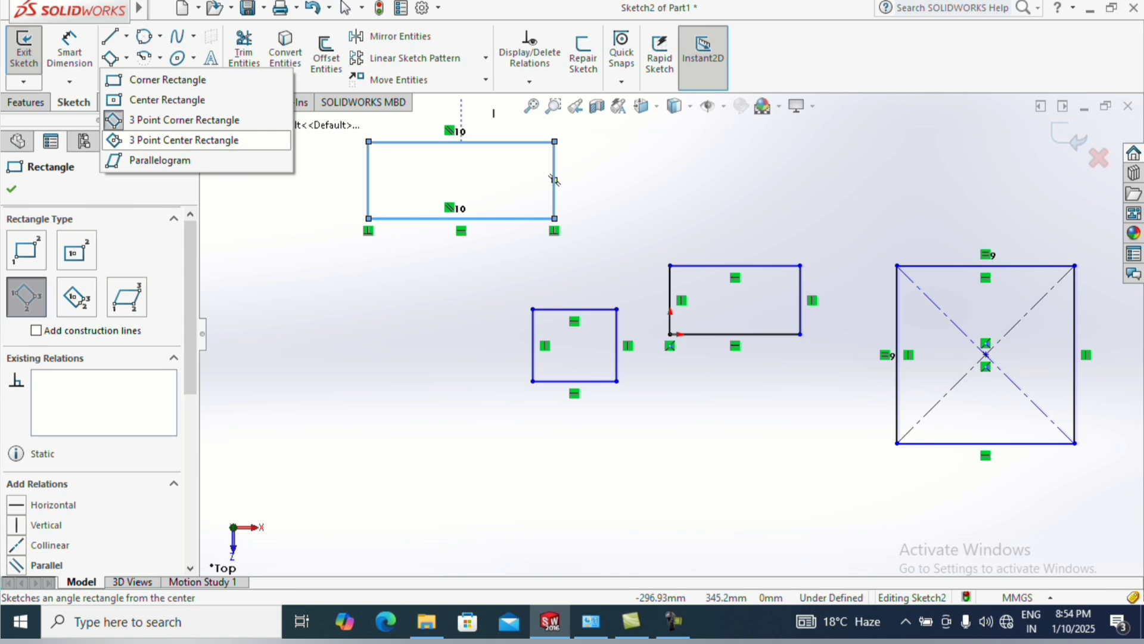
{"action": "left_click", "coordinate": [184, 140]}
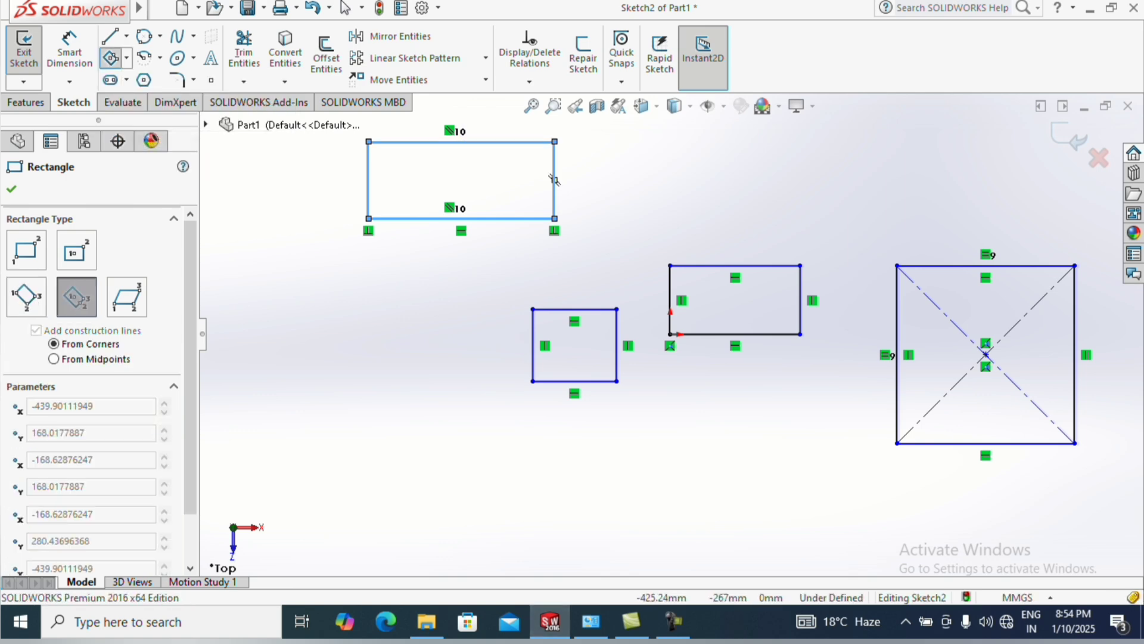
{"action": "left_click", "coordinate": [378, 517]}
{"action": "left_click", "coordinate": [515, 517]}
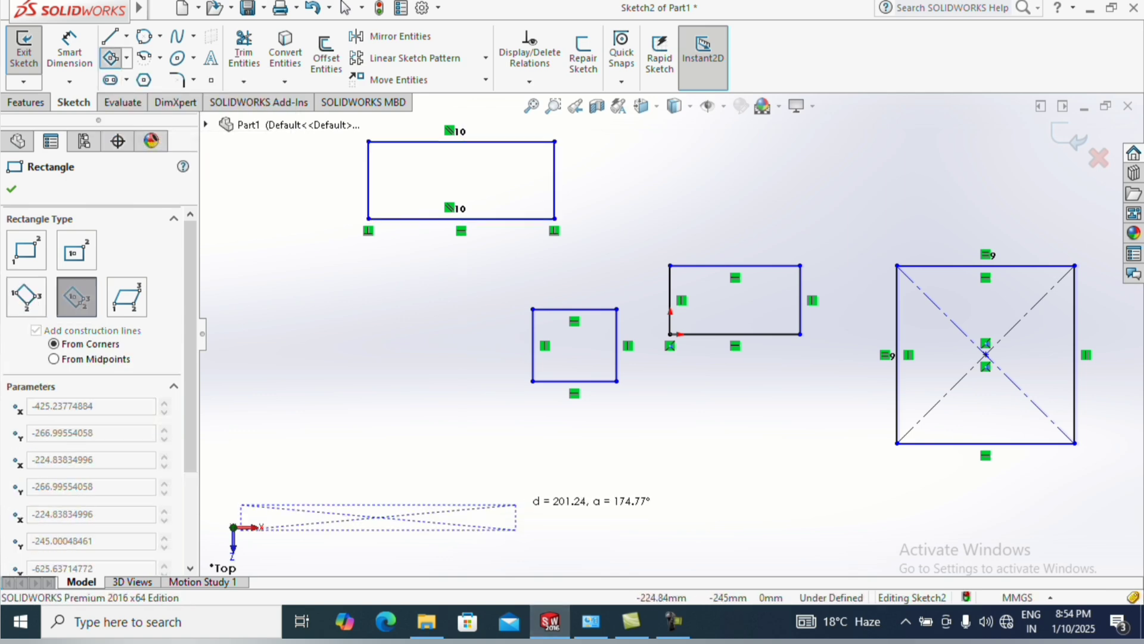
{"action": "scroll", "coordinate": [510, 418], "scroll_direction": "down", "scroll_amount": 3}
{"action": "scroll", "coordinate": [508, 419], "scroll_direction": "up", "scroll_amount": 4}
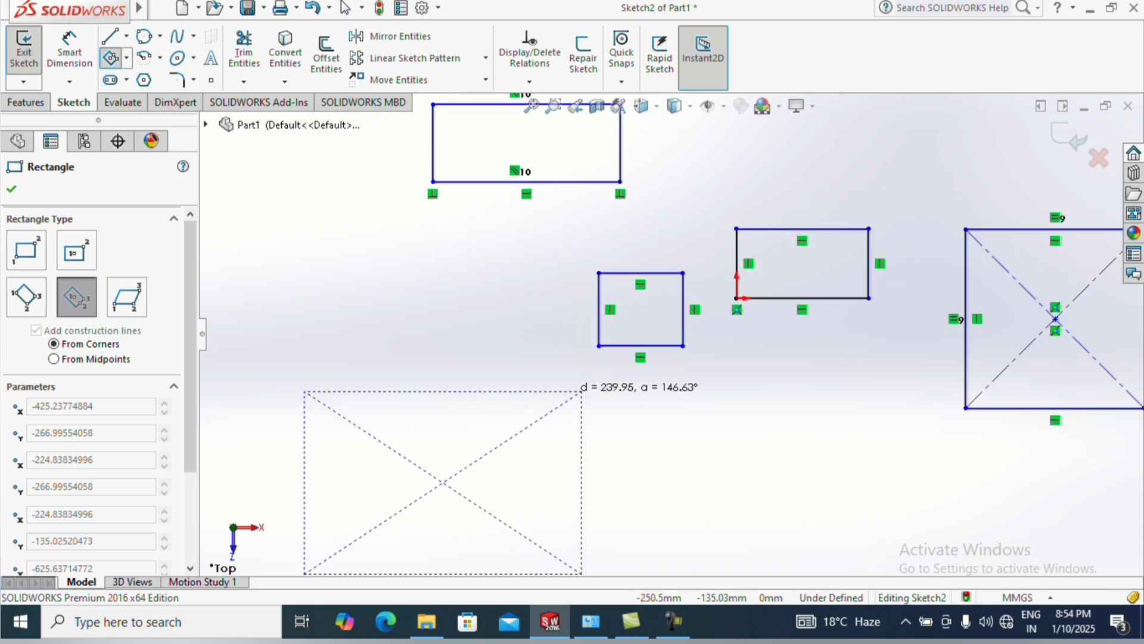
{"action": "left_click", "coordinate": [596, 379]}
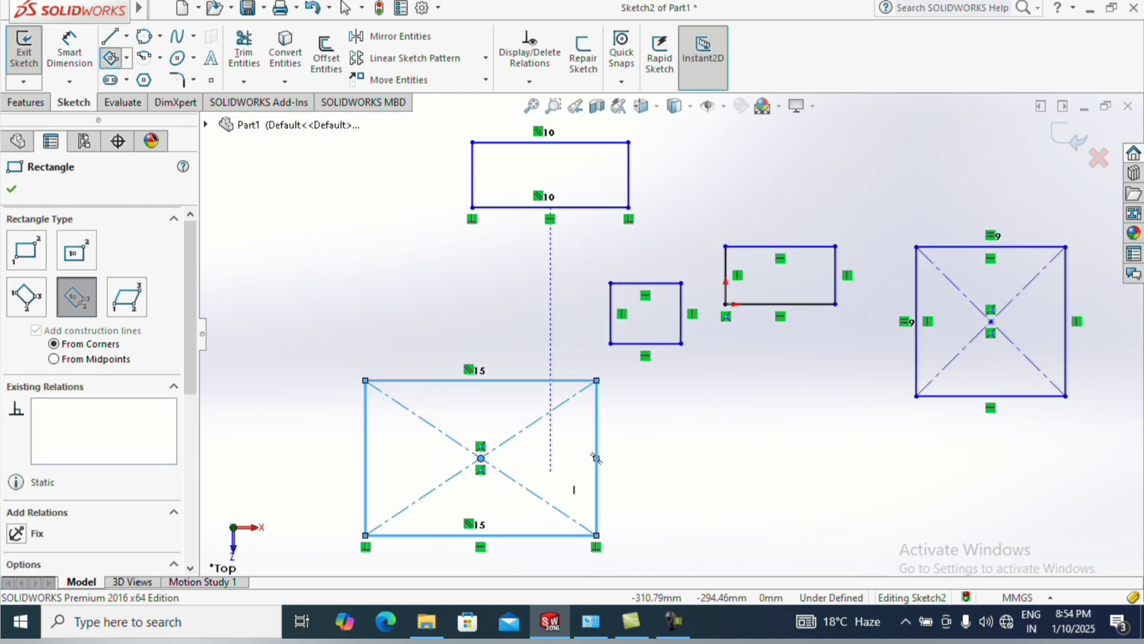
Step: Draw a parallelogram to the upper right of the rectangles, with a horizontal base about 576 mm long and slanted sides about 173 mm long
{"action": "left_click", "coordinate": [126, 58]}
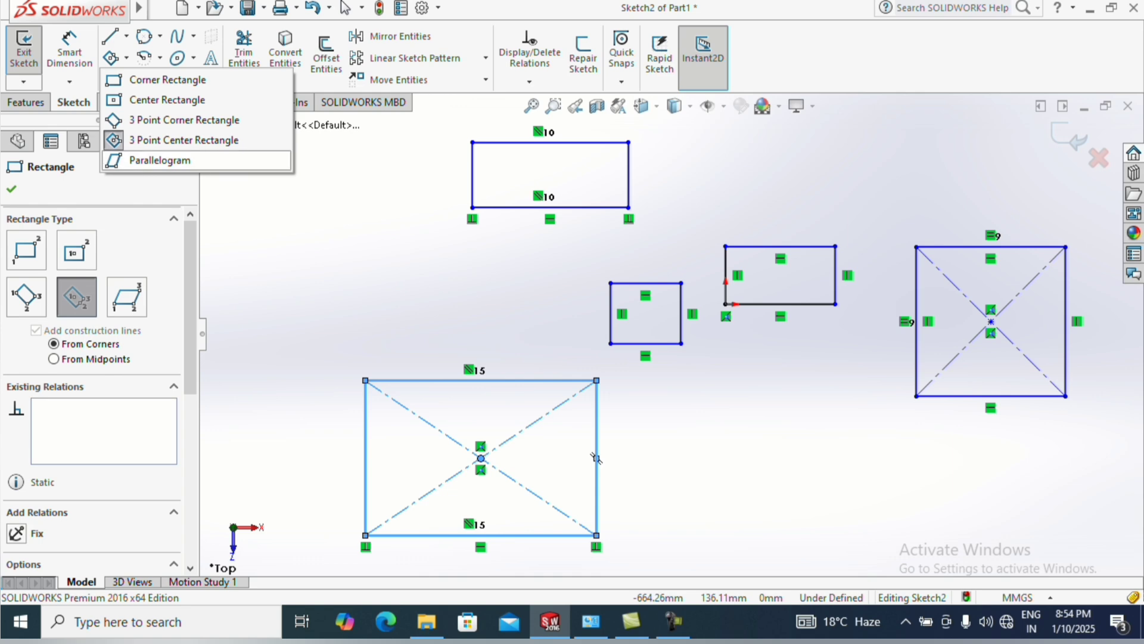
{"action": "left_click", "coordinate": [160, 159]}
{"action": "scroll", "coordinate": [669, 335], "scroll_direction": "up", "scroll_amount": 5}
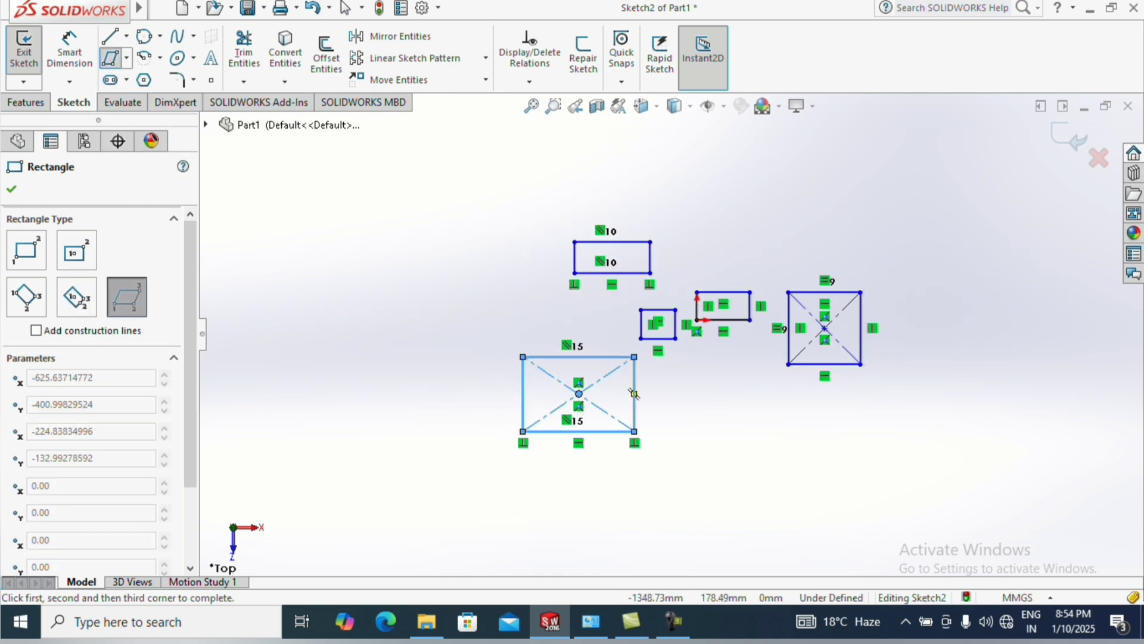
{"action": "left_click", "coordinate": [871, 206]}
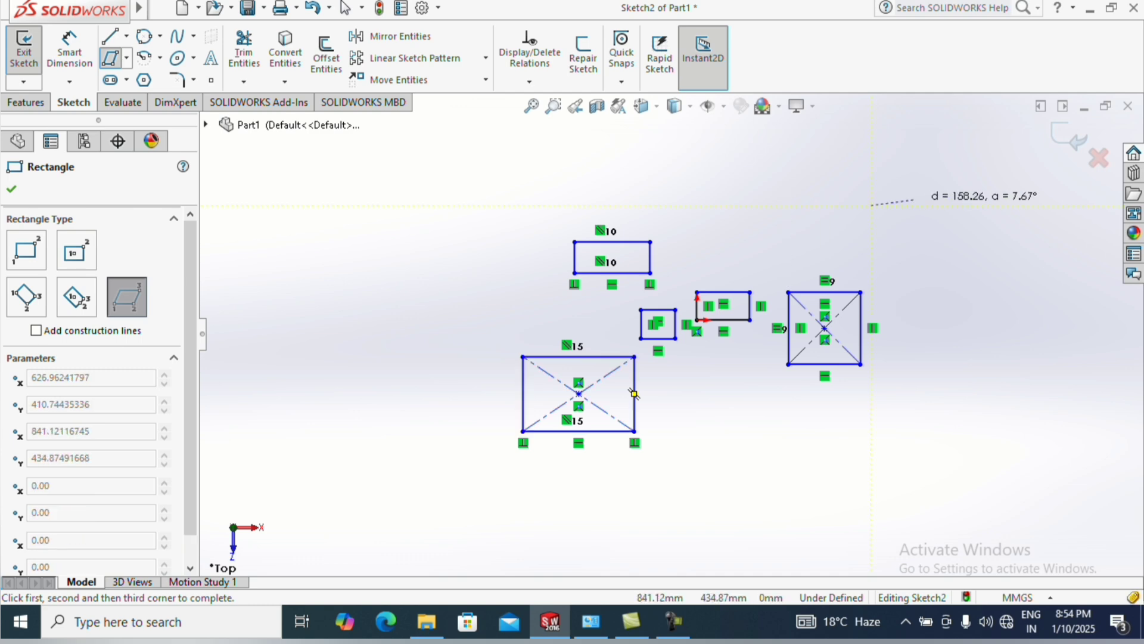
{"action": "left_click", "coordinate": [1034, 206]}
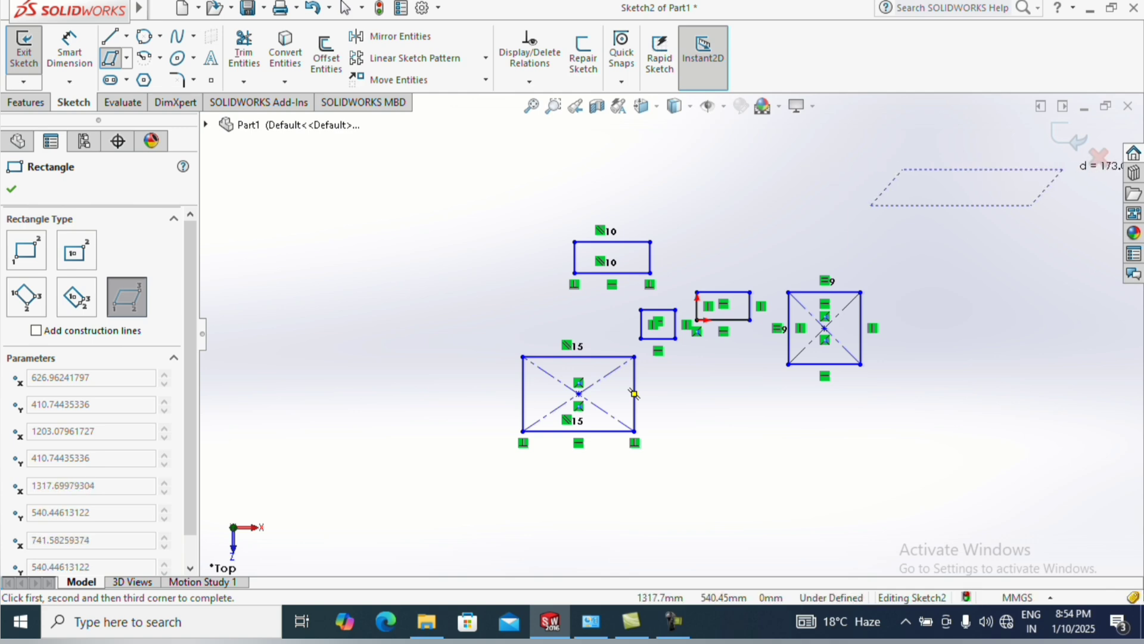
{"action": "left_click", "coordinate": [1063, 169]}
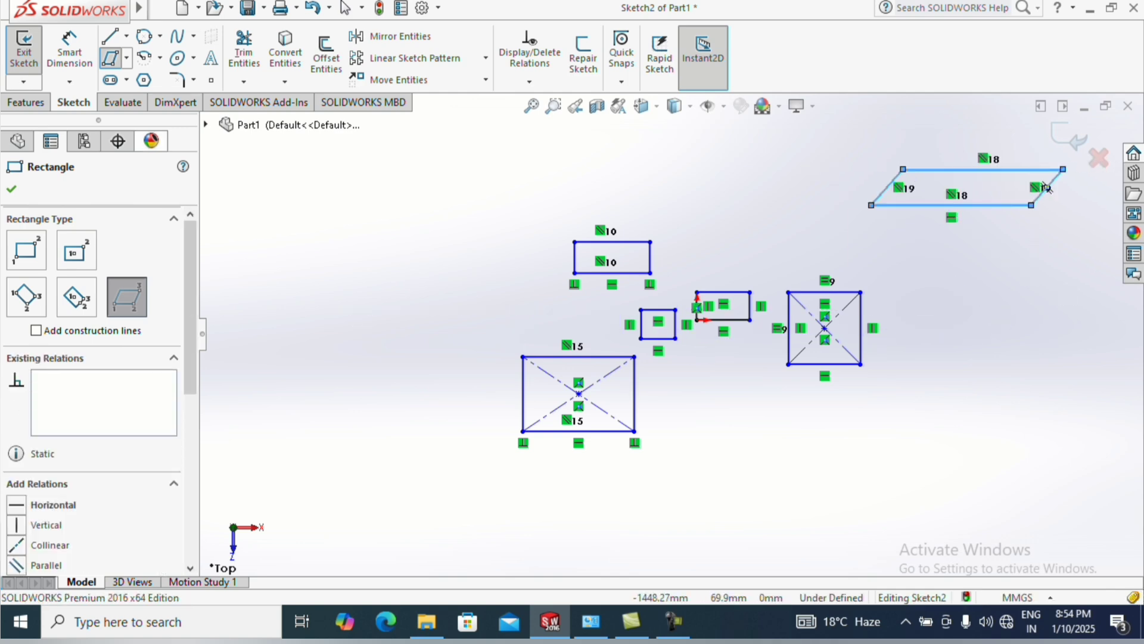
Step: Dimension the left vertical side of the 3 point center rectangle and set its height to 200 mm
{"action": "left_click", "coordinate": [69, 53]}
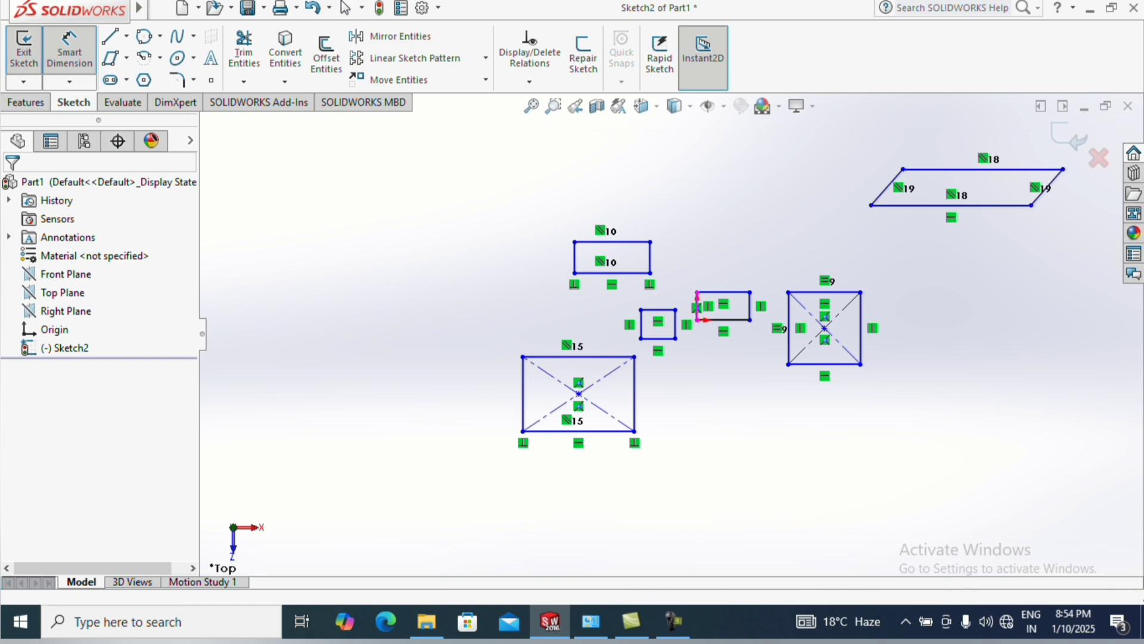
{"action": "left_click", "coordinate": [523, 393]}
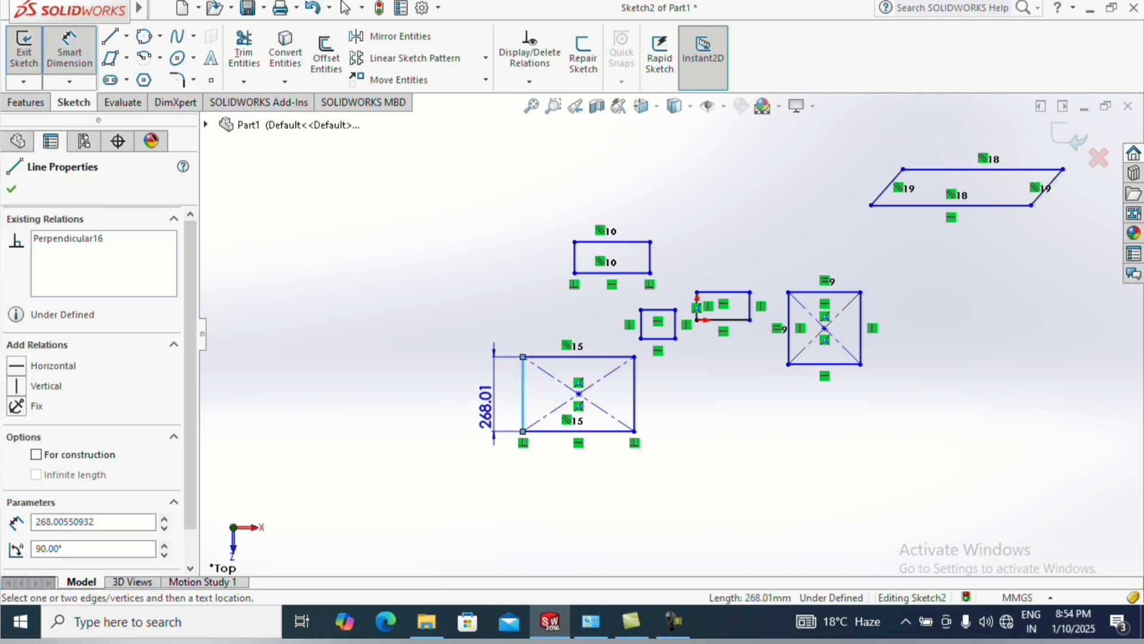
{"action": "left_click", "coordinate": [486, 393]}
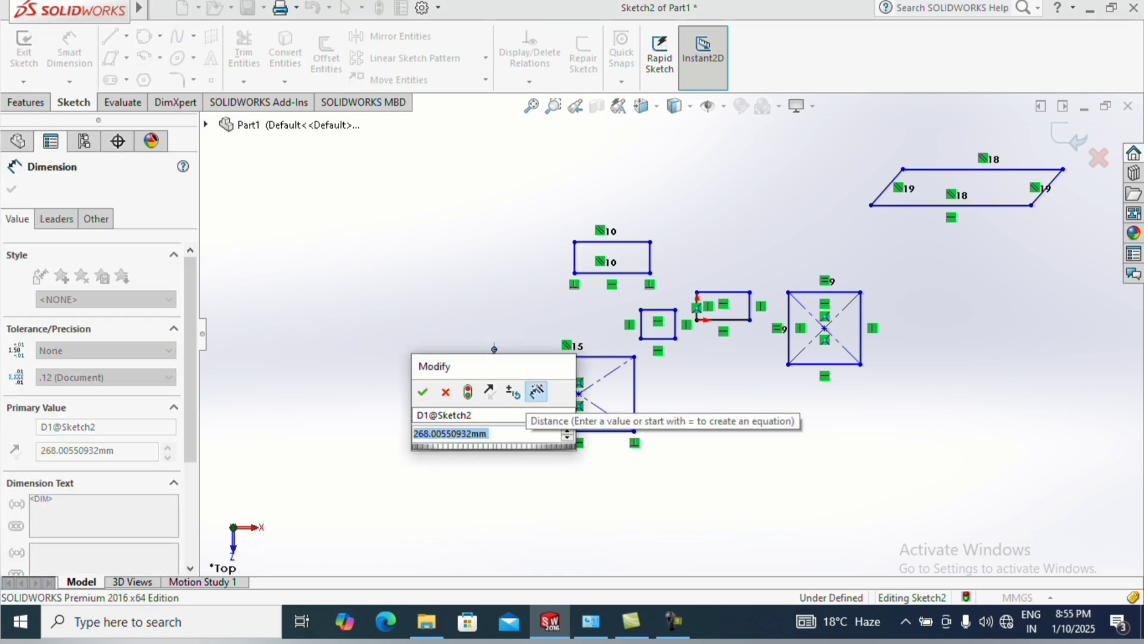
{"action": "type", "text": "18"}
{"action": "key", "text": "BackSpace"}
{"action": "key", "text": "BackSpace"}
{"action": "key", "text": "BackSpace"}
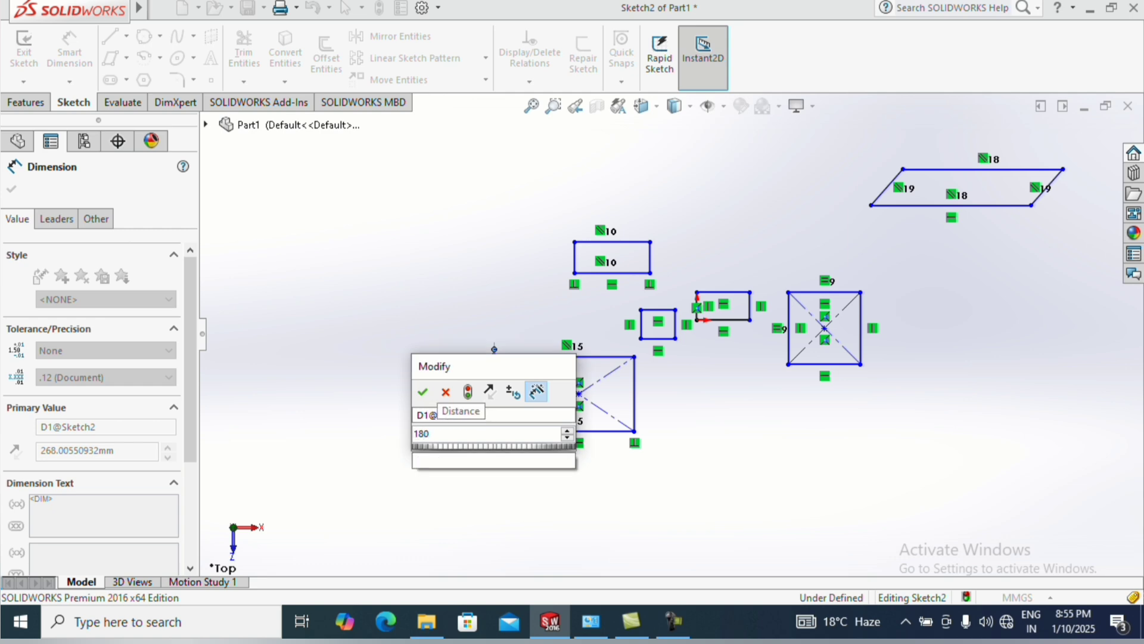
{"action": "type", "text": "200"}
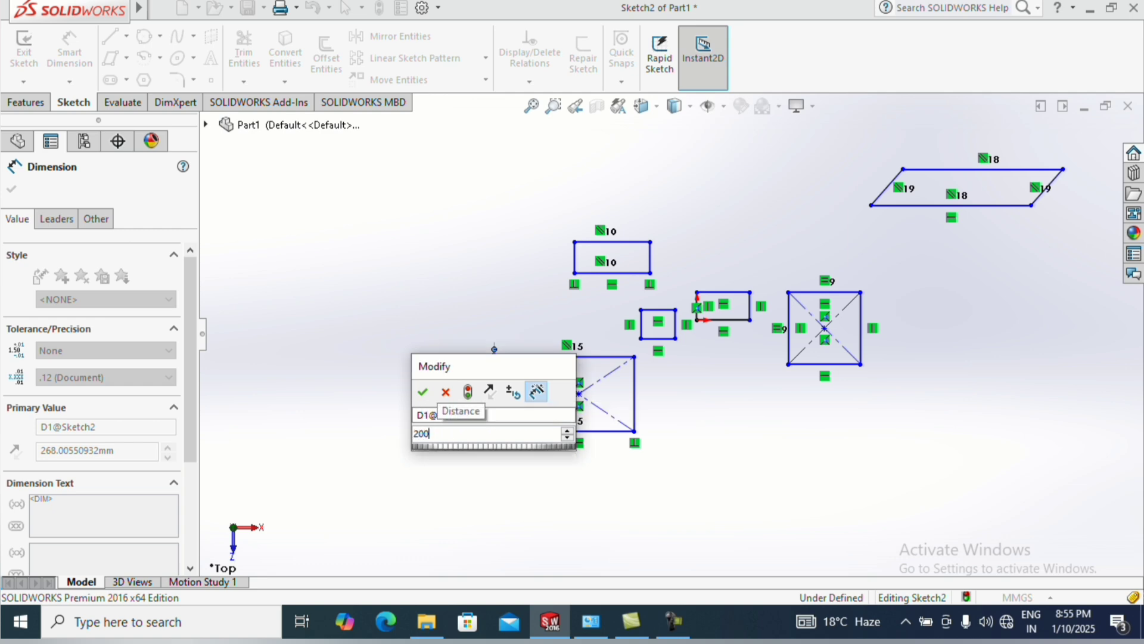
{"action": "key", "text": "Return"}
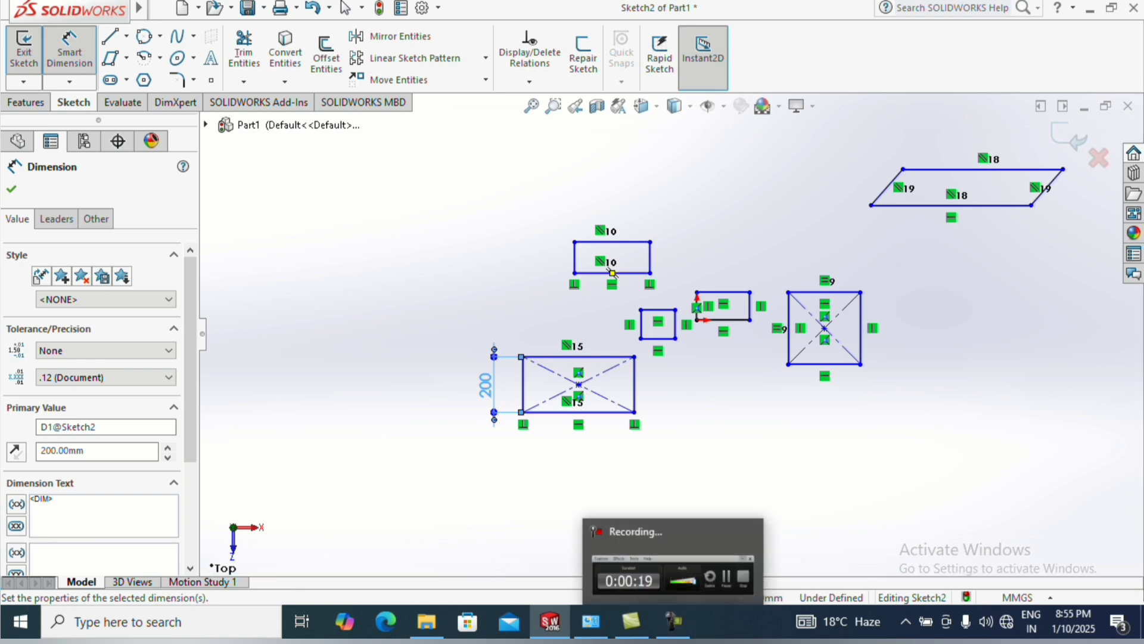
{"action": "scroll", "coordinate": [566, 333], "scroll_direction": "up", "scroll_amount": 3}
{"action": "scroll", "coordinate": [536, 334], "scroll_direction": "down", "scroll_amount": 2}
{"action": "scroll", "coordinate": [671, 335], "scroll_direction": "up", "scroll_amount": 3}
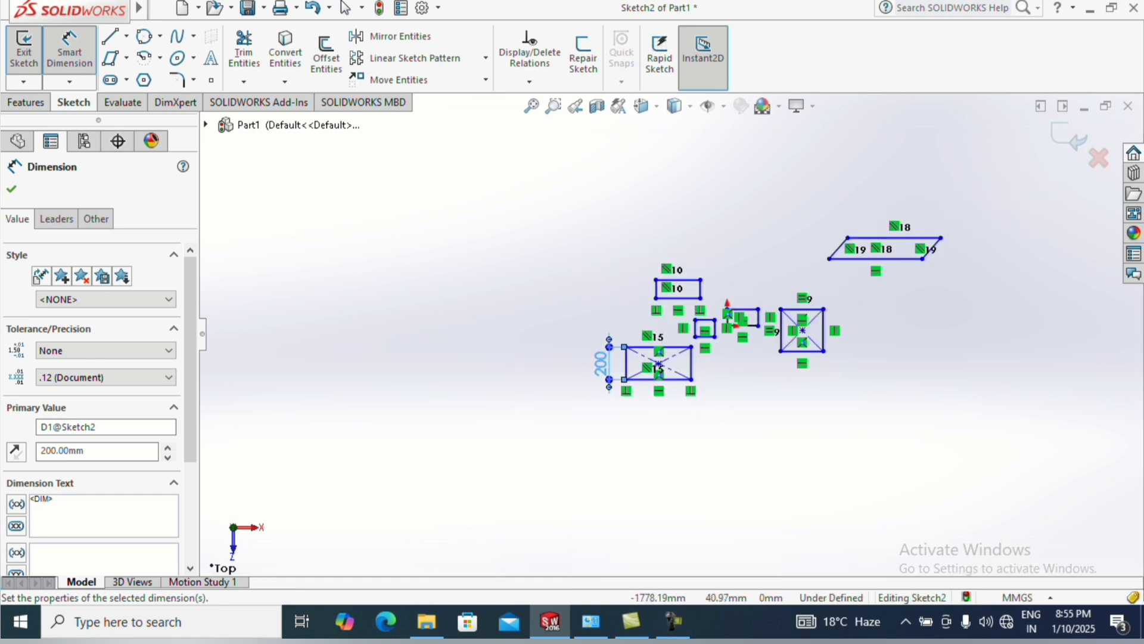
{"action": "key", "text": "Escape"}
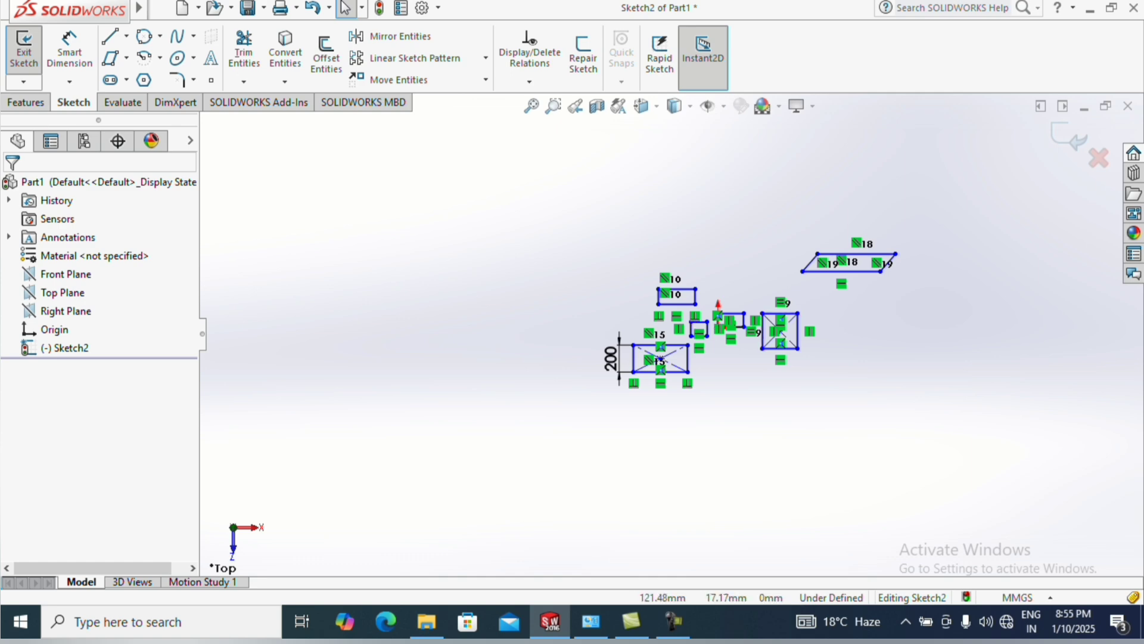
Step: Delete all the rectangles, the parallelogram and the 200 mm dimension from the sketch
{"action": "scroll", "coordinate": [828, 304], "scroll_direction": "down", "scroll_amount": 3}
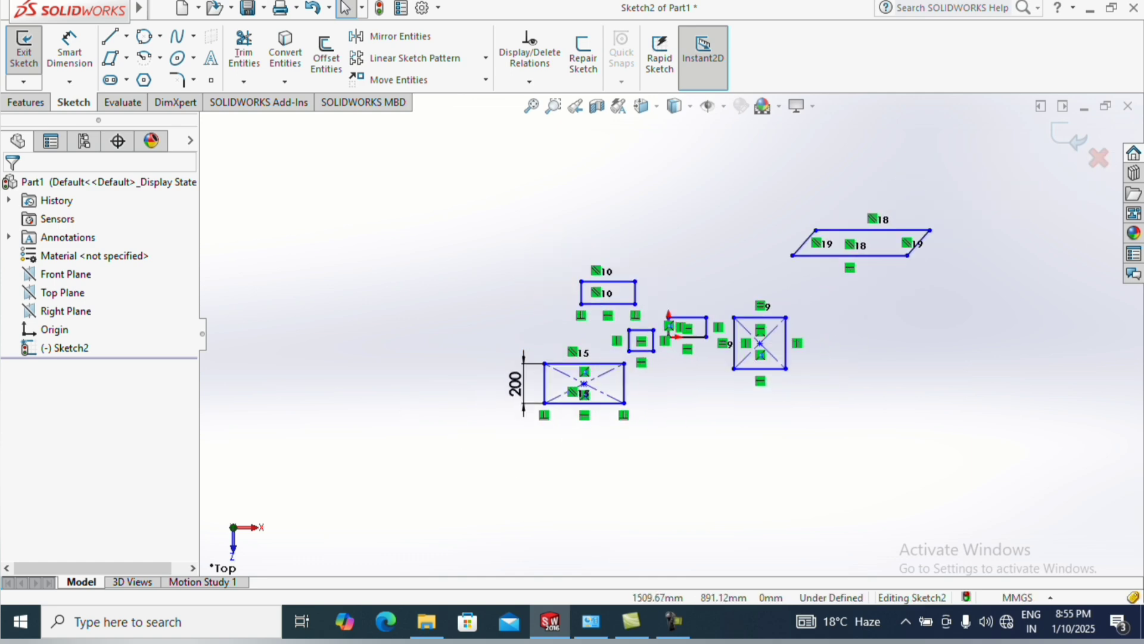
{"action": "mouse_move", "coordinate": [971, 159]}
{"action": "left_mouse_down"}
{"action": "mouse_move", "coordinate": [917, 264]}
{"action": "mouse_move", "coordinate": [495, 447]}
{"action": "left_mouse_up"}
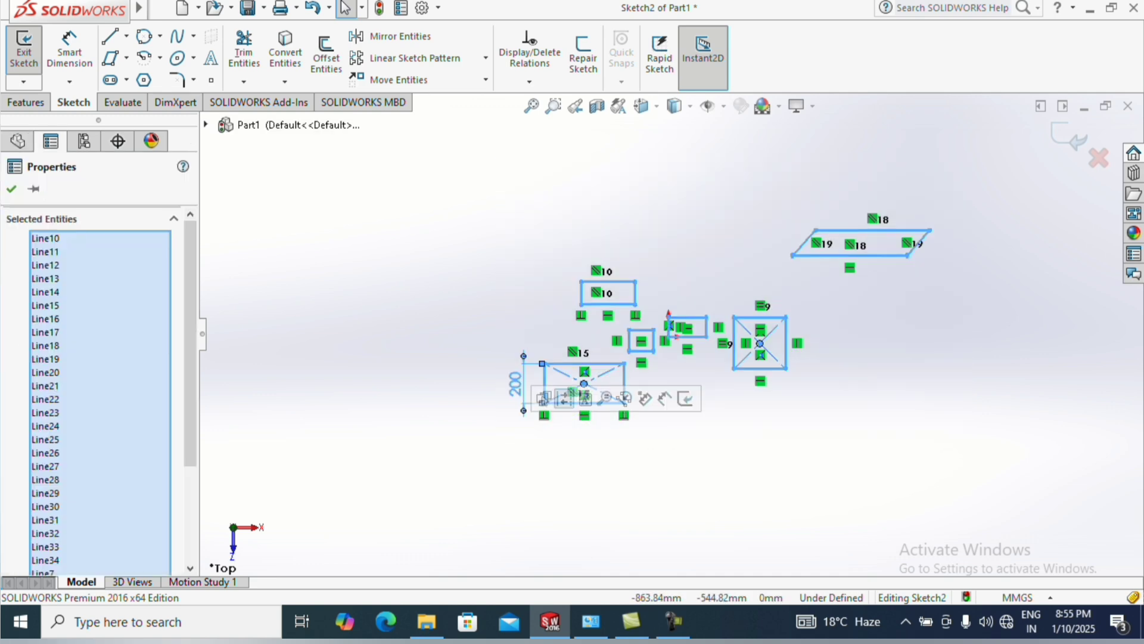
{"action": "key", "text": "Delete"}
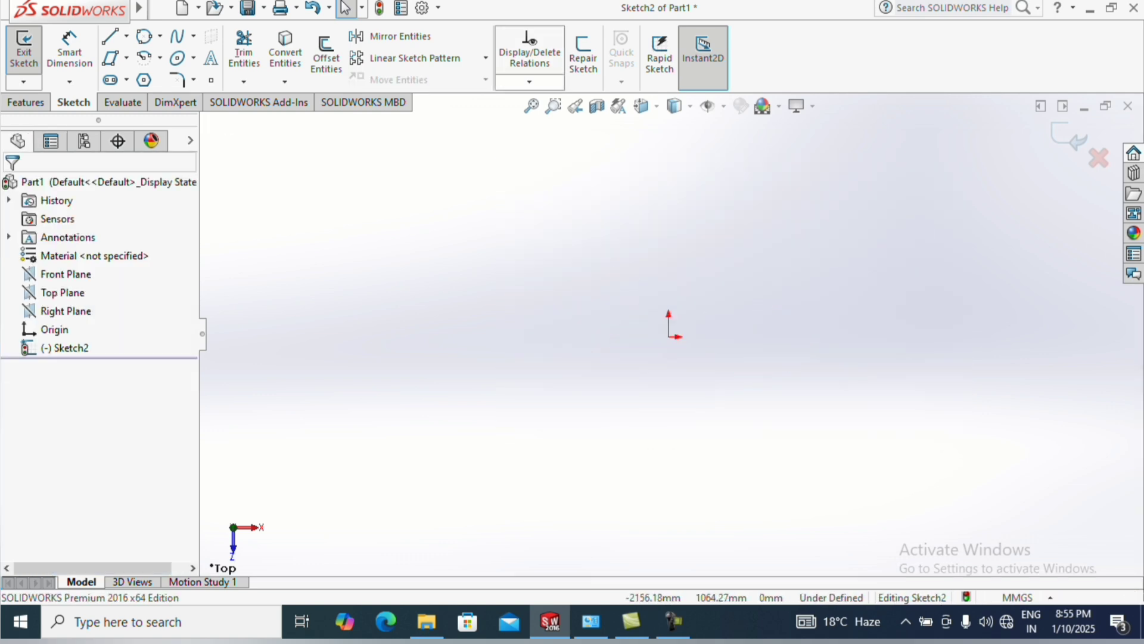
Step: Draw a centerpoint arc of about 735 mm radius, centred about 293 mm right of the origin, sweeping counterclockwise from its horizontal right side
{"action": "left_click", "coordinate": [160, 58]}
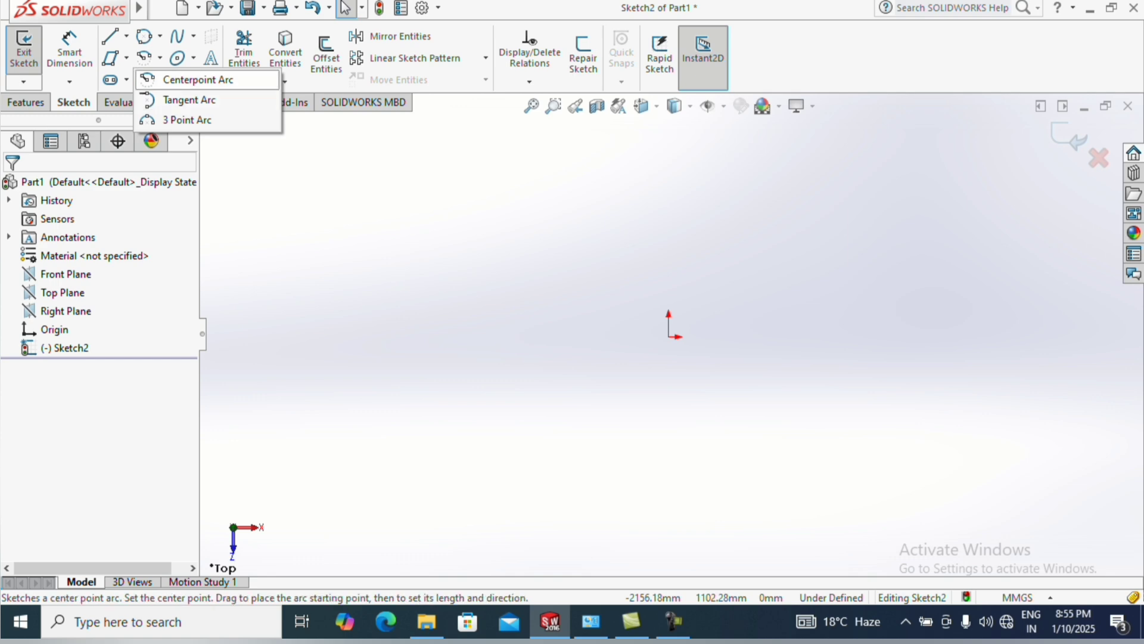
{"action": "left_click", "coordinate": [196, 79]}
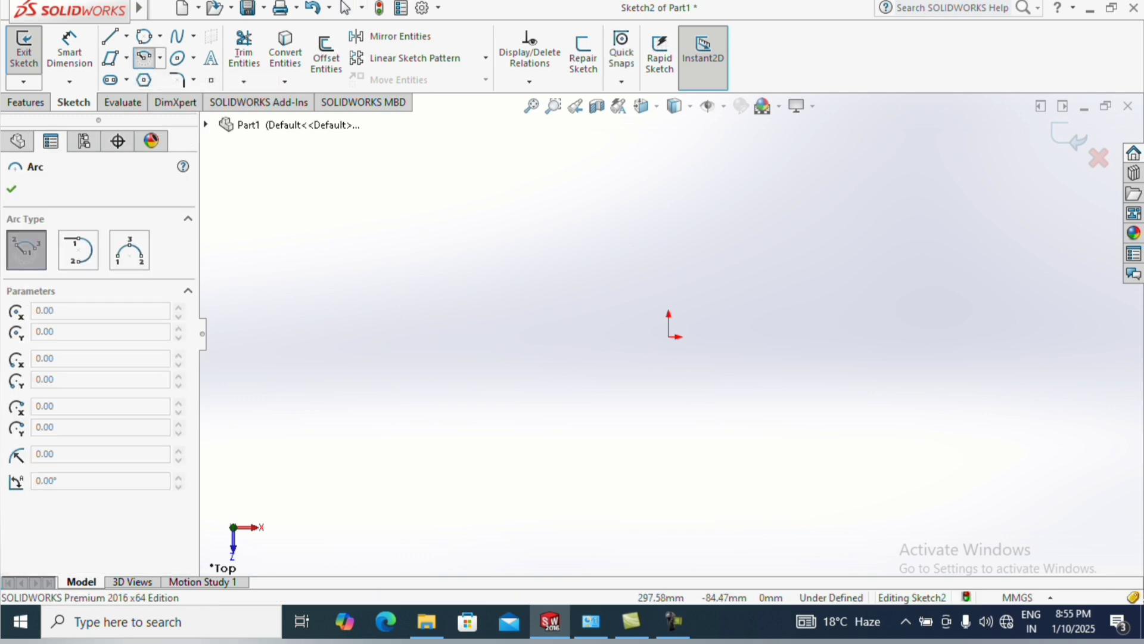
{"action": "left_click", "coordinate": [726, 336]}
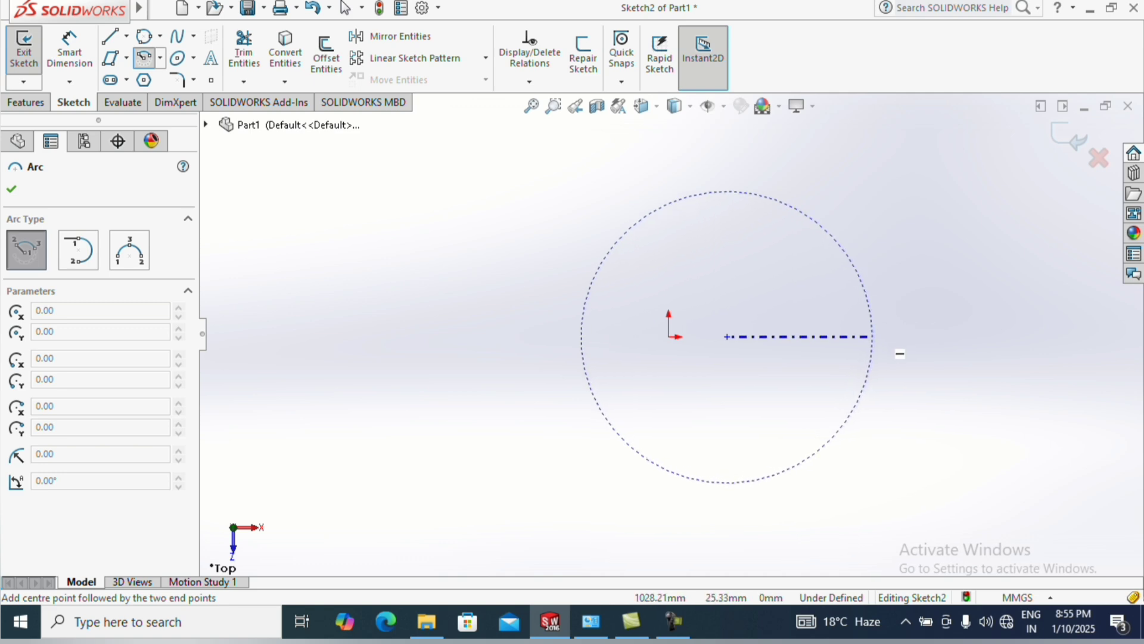
{"action": "left_click", "coordinate": [872, 337]}
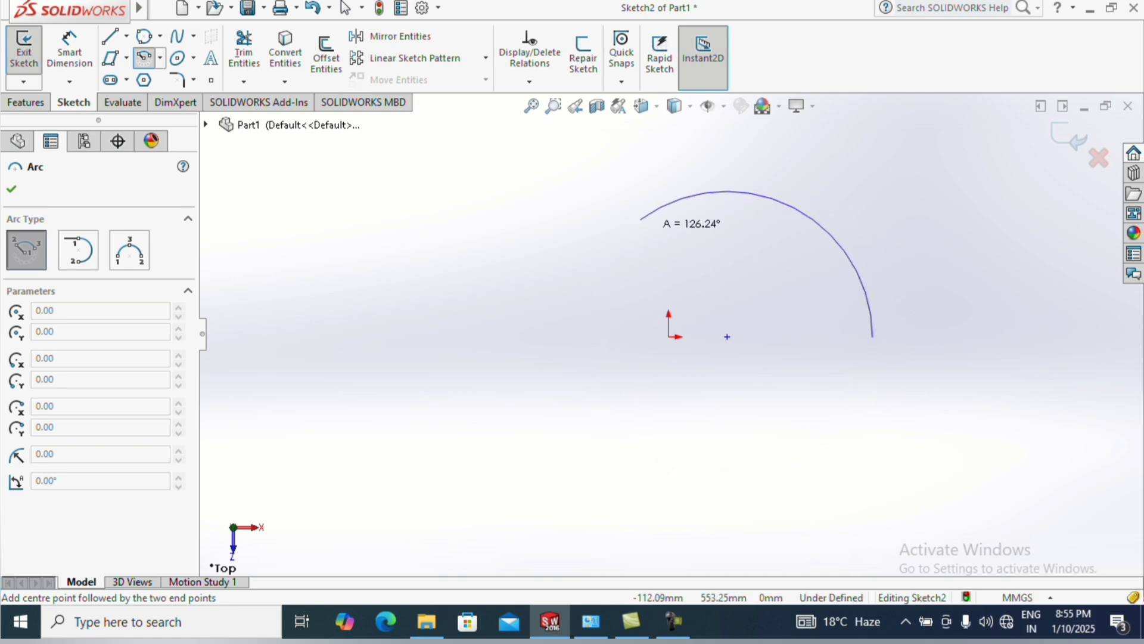
{"action": "left_click", "coordinate": [657, 209]}
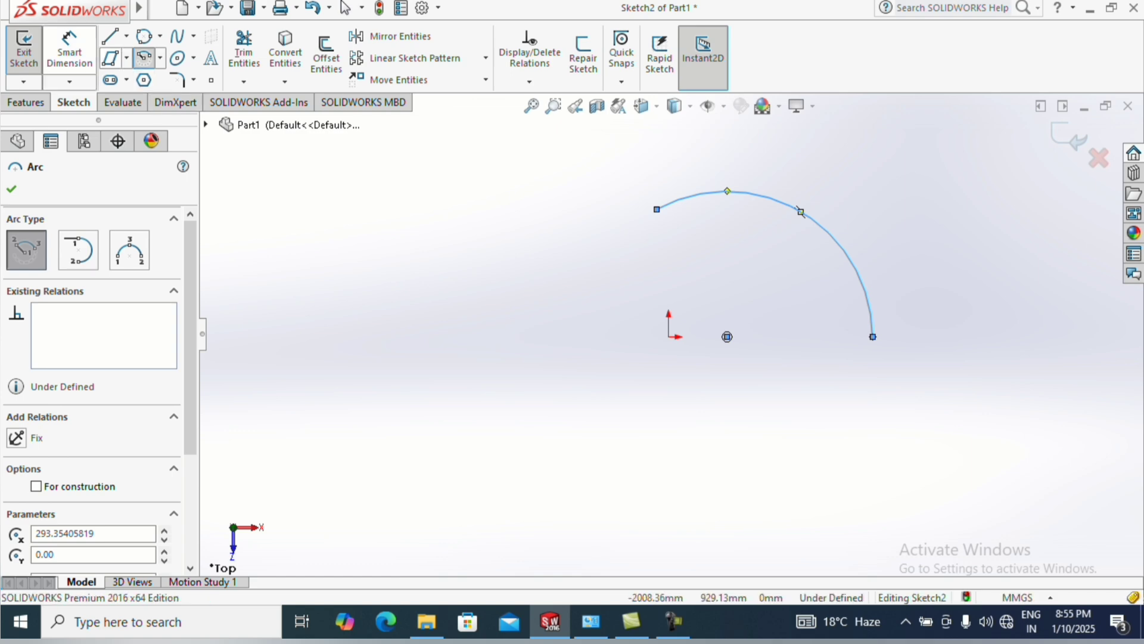
Step: Dimension the centerpoint arc's radius and set it to 100 mm
{"action": "left_click", "coordinate": [69, 50]}
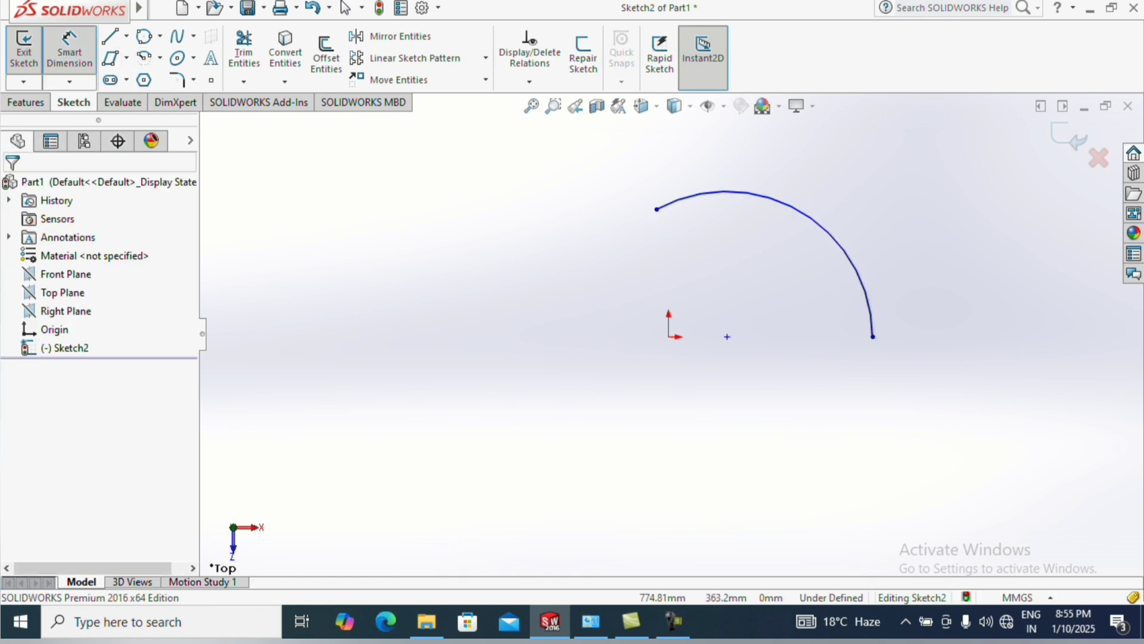
{"action": "left_click", "coordinate": [800, 212]}
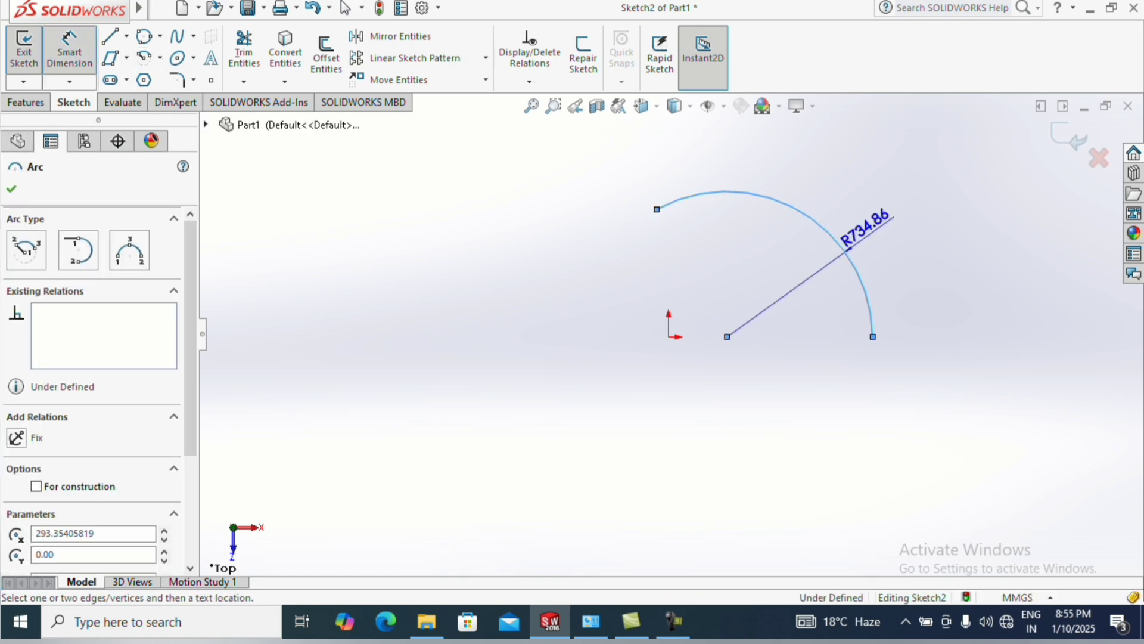
{"action": "left_click", "coordinate": [881, 209]}
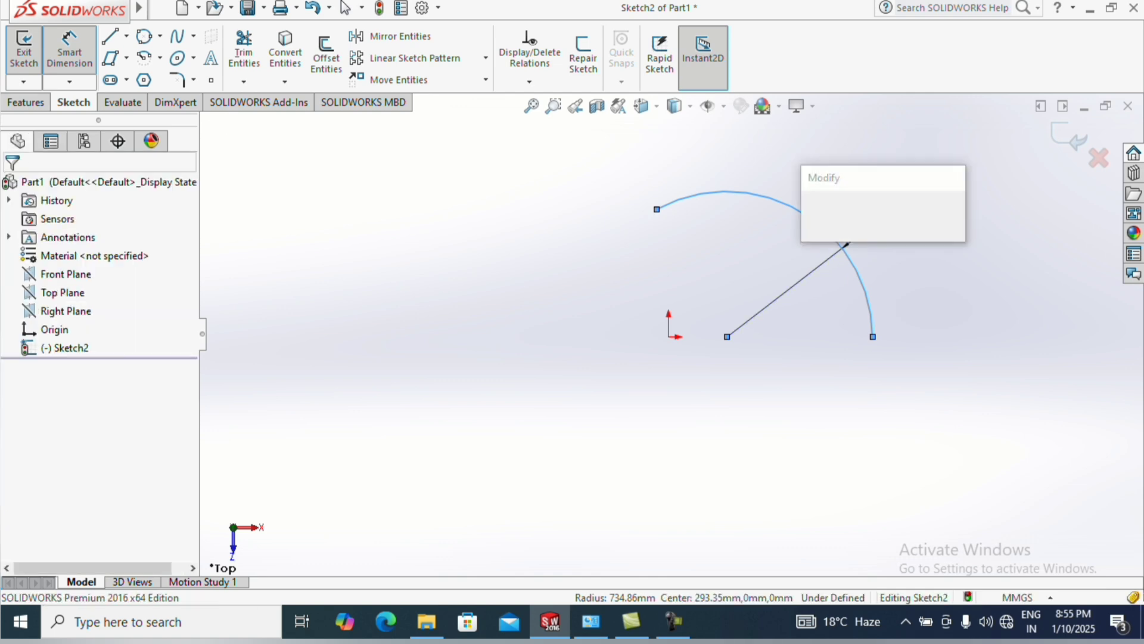
{"action": "type", "text": "100"}
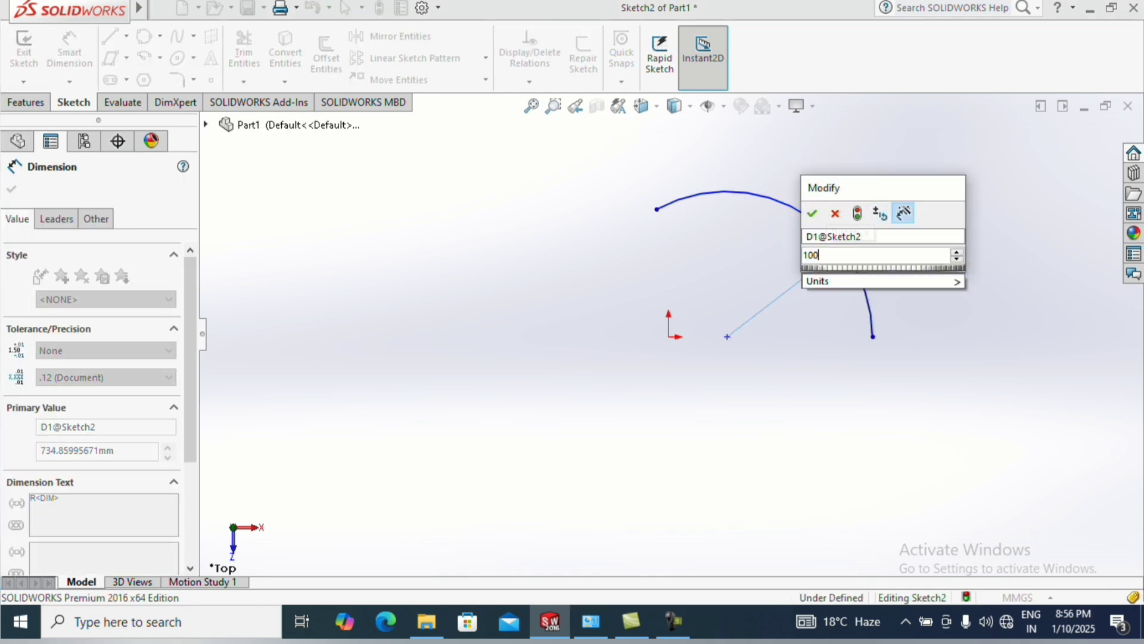
{"action": "key", "text": "Return"}
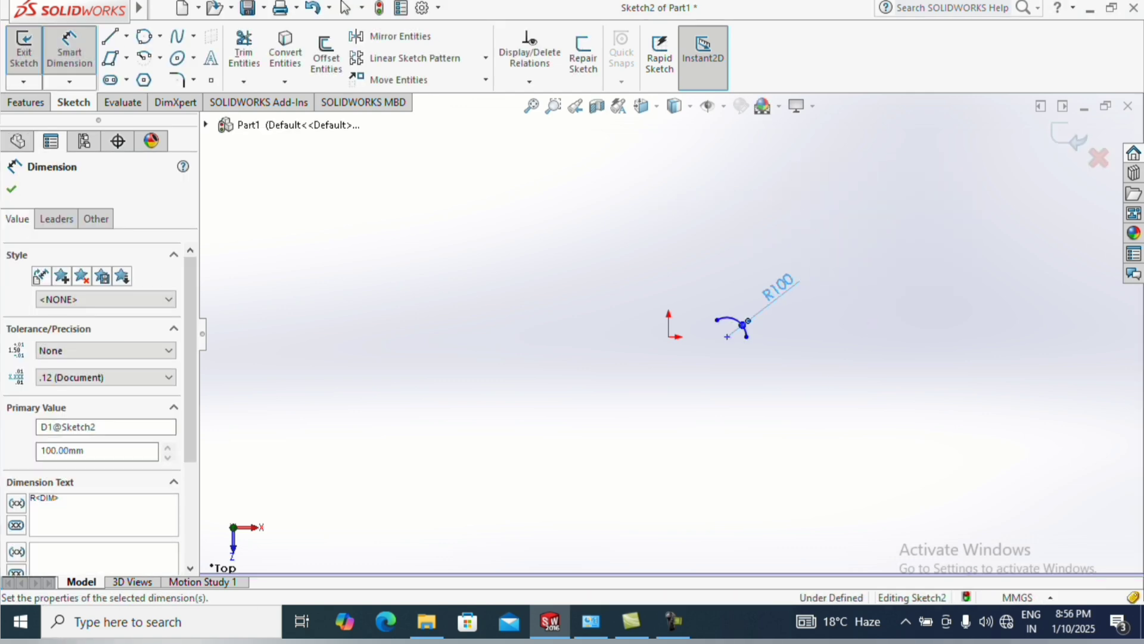
{"action": "scroll", "coordinate": [769, 304], "scroll_direction": "down", "scroll_amount": 5}
{"action": "scroll", "coordinate": [694, 346], "scroll_direction": "up", "scroll_amount": 2}
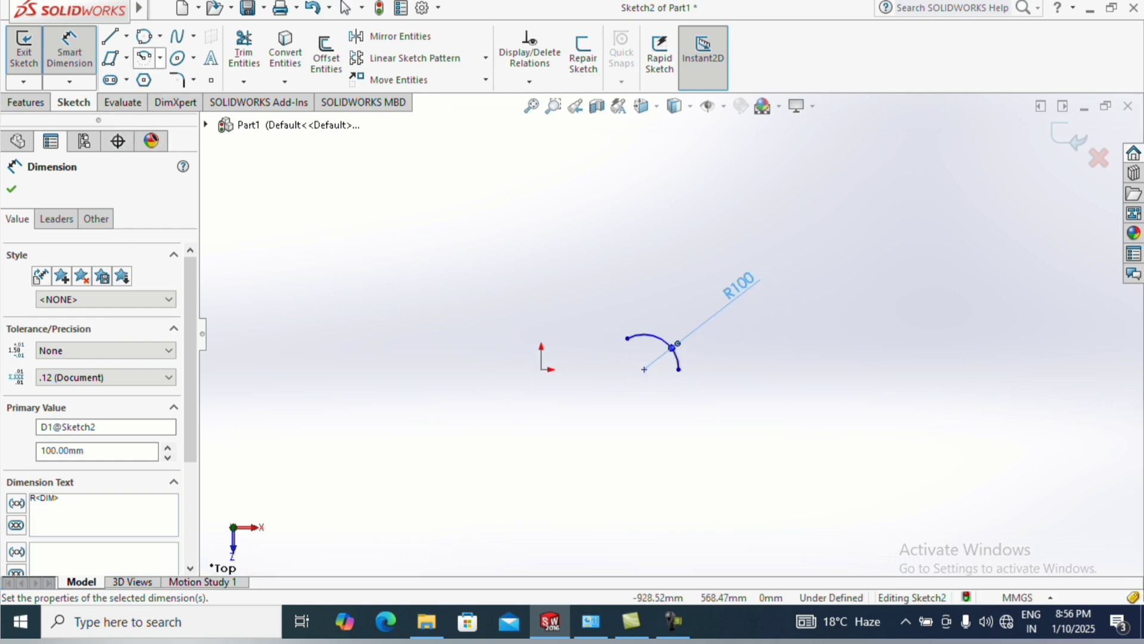
Step: Draw a horizontal line below the origin and arc, ending directly beneath the arc's center
{"action": "left_click", "coordinate": [159, 58]}
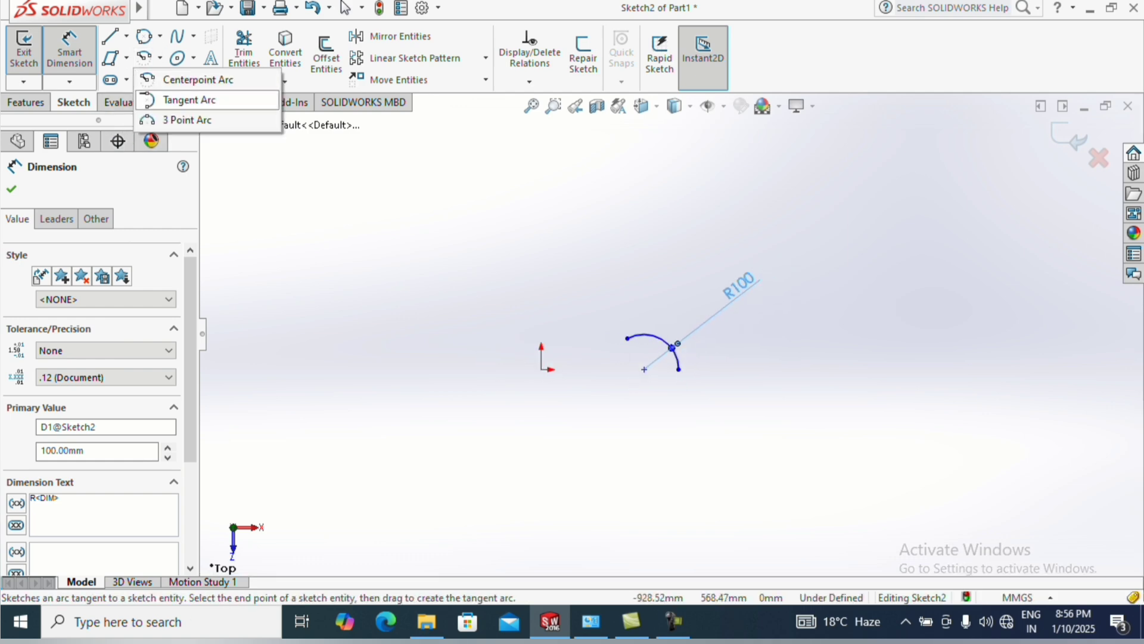
{"action": "left_click", "coordinate": [126, 36]}
{"action": "left_click", "coordinate": [146, 56]}
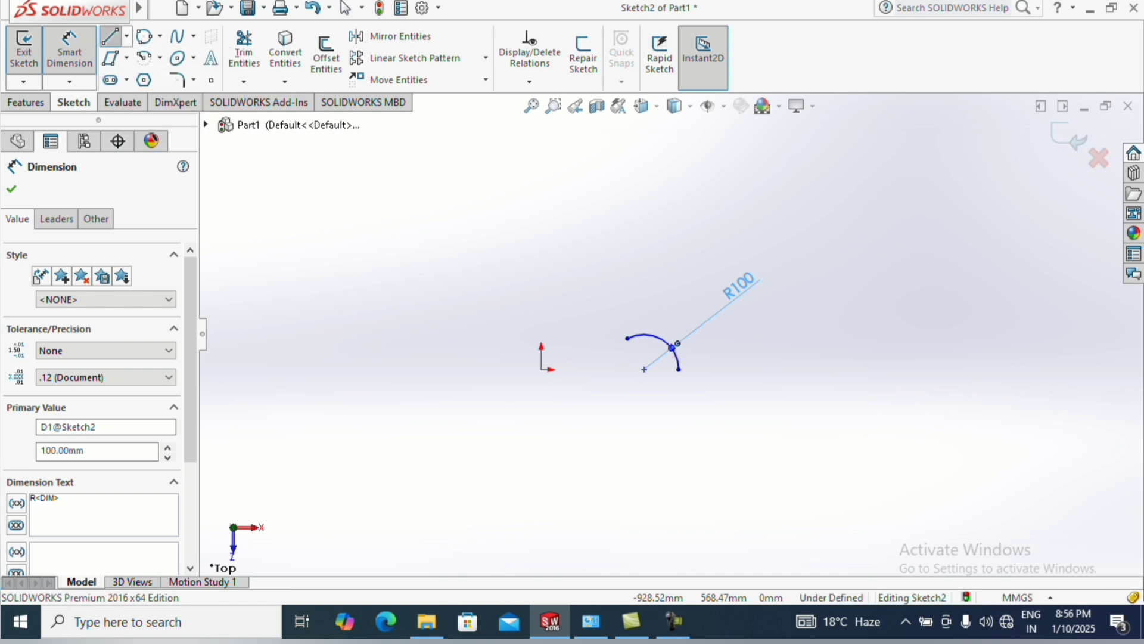
{"action": "left_click", "coordinate": [513, 471]}
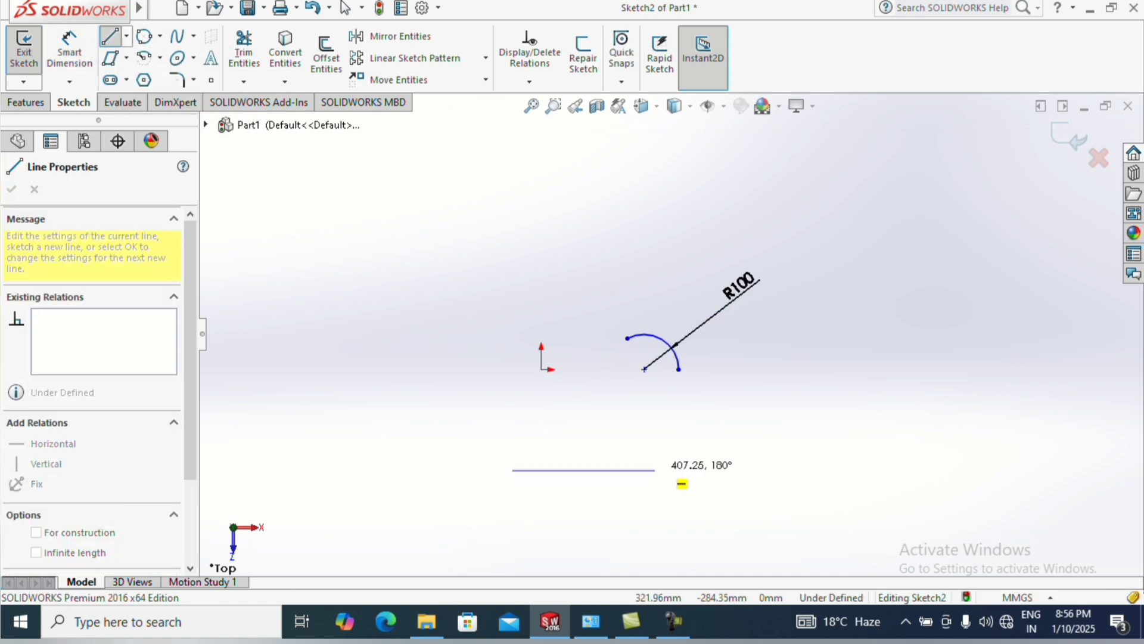
{"action": "left_click", "coordinate": [644, 471]}
{"action": "key", "text": "Escape"}
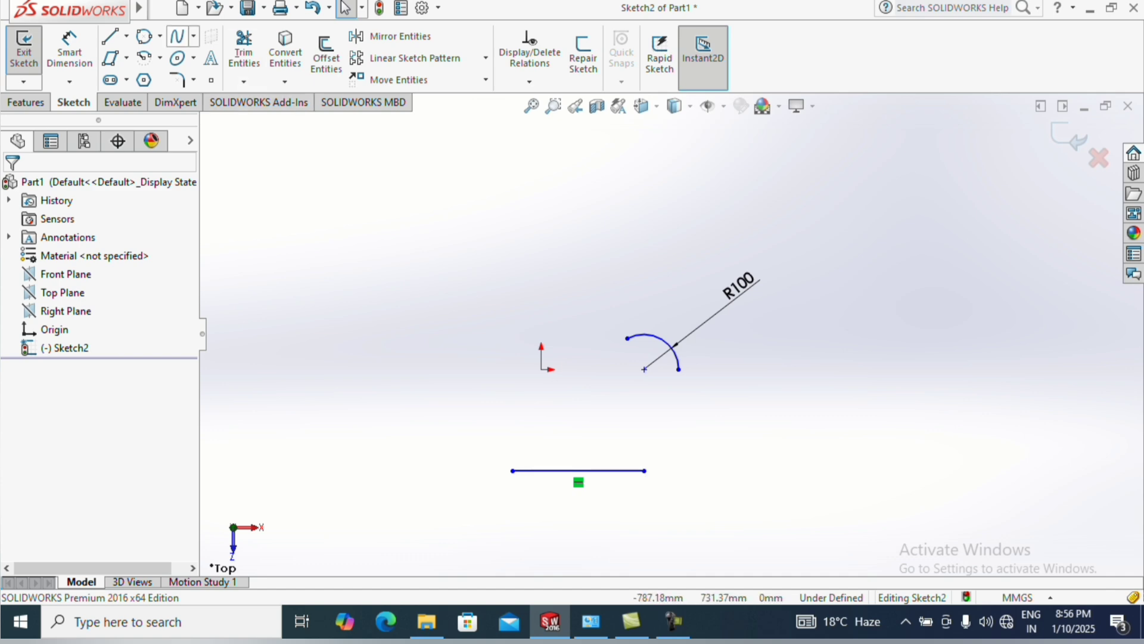
Step: Draw a tangent arc of about 468 mm radius from the R100 arc's lower end to the horizontal line's right end
{"action": "left_click", "coordinate": [160, 58]}
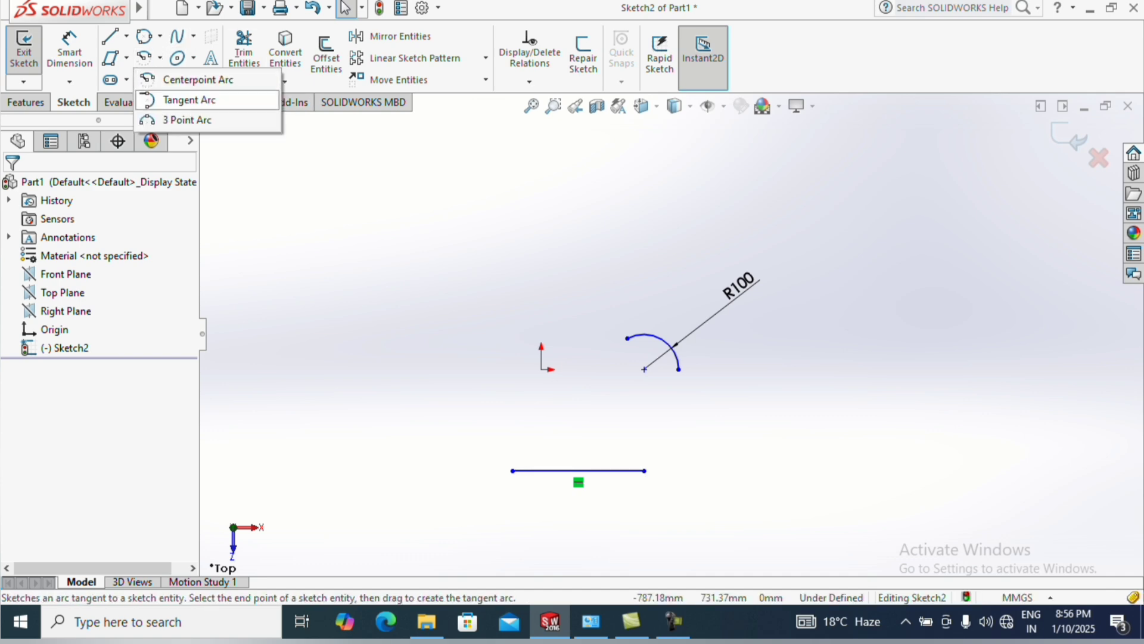
{"action": "left_click", "coordinate": [189, 101]}
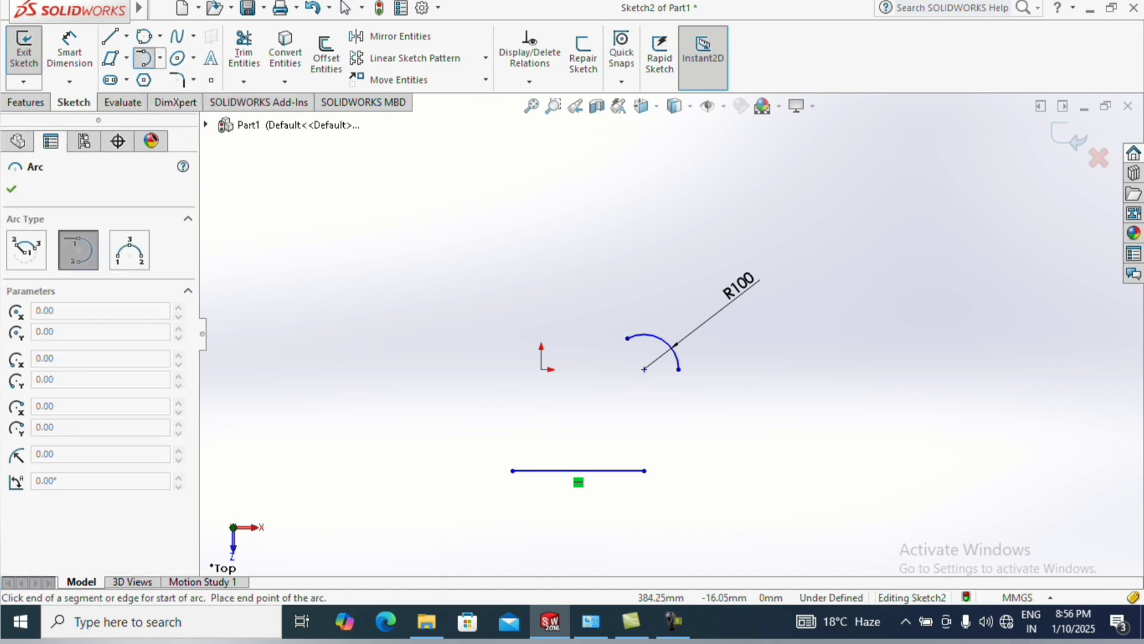
{"action": "left_click", "coordinate": [678, 369]}
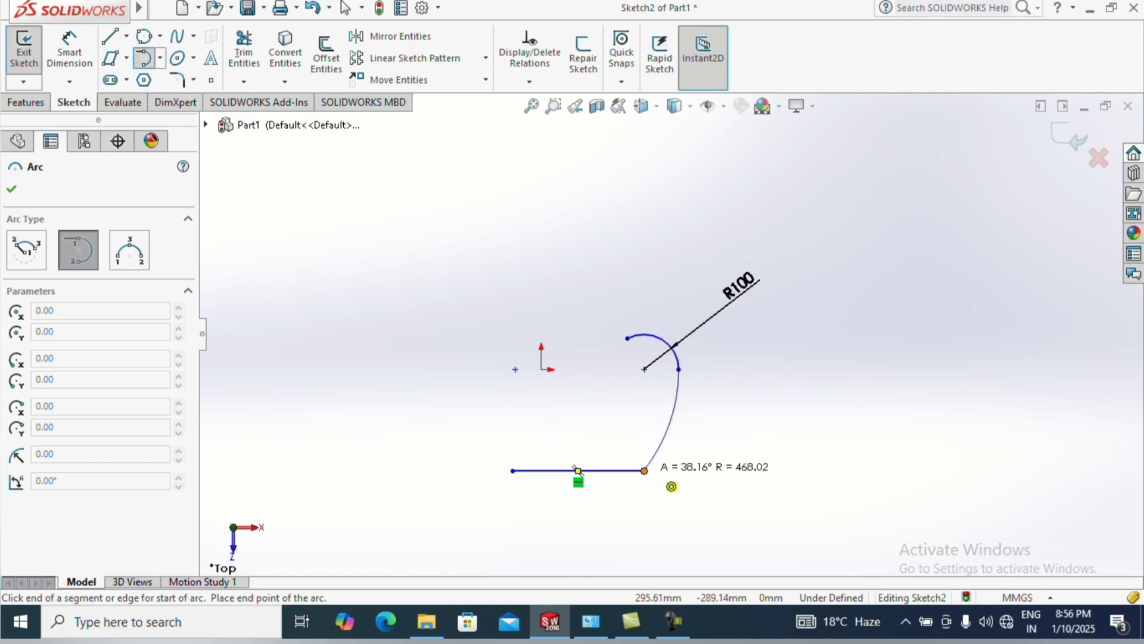
{"action": "left_click", "coordinate": [645, 471]}
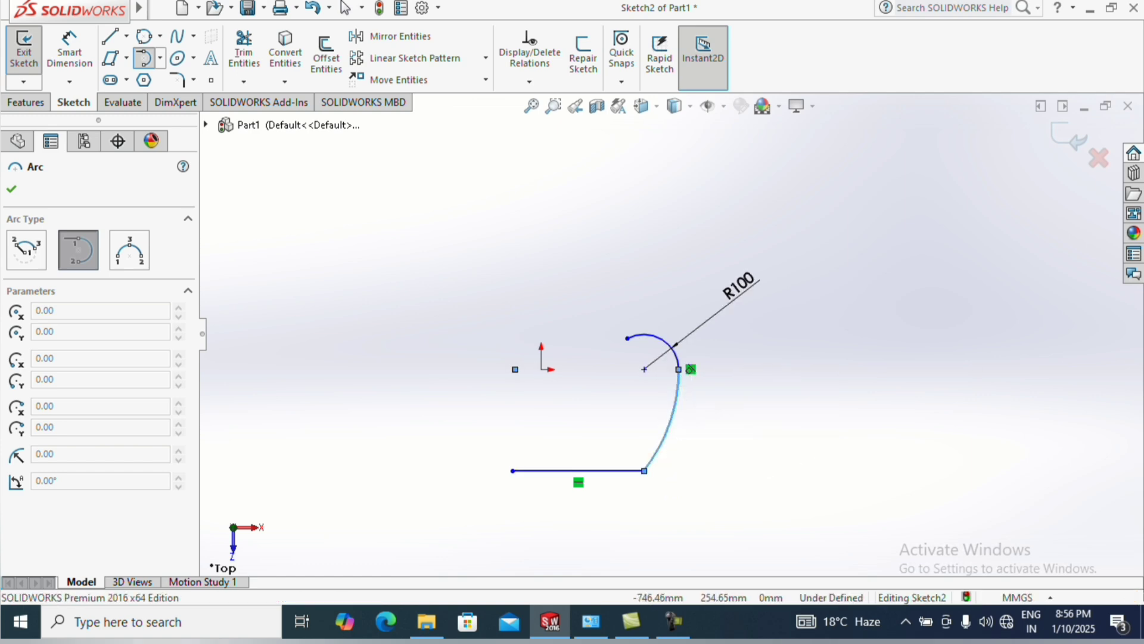
Step: Draw an upward-bulging 3 point arc to the right of the other entities, with a radius of about 288 mm and a sweep of about 149°
{"action": "left_click", "coordinate": [159, 58]}
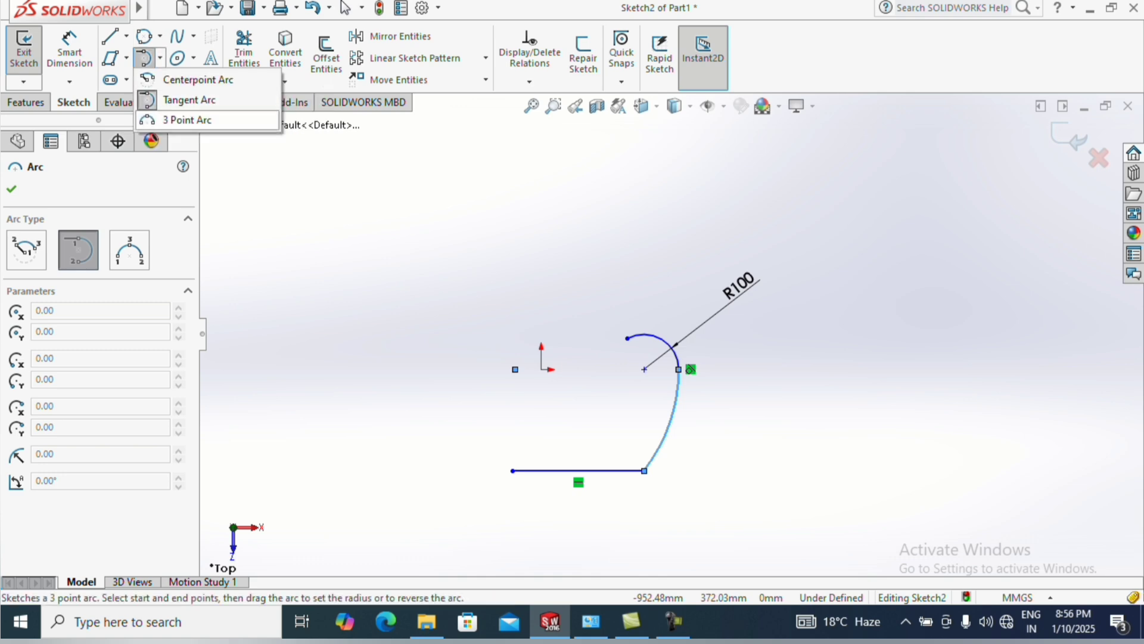
{"action": "left_click", "coordinate": [185, 119]}
{"action": "left_click", "coordinate": [669, 423]}
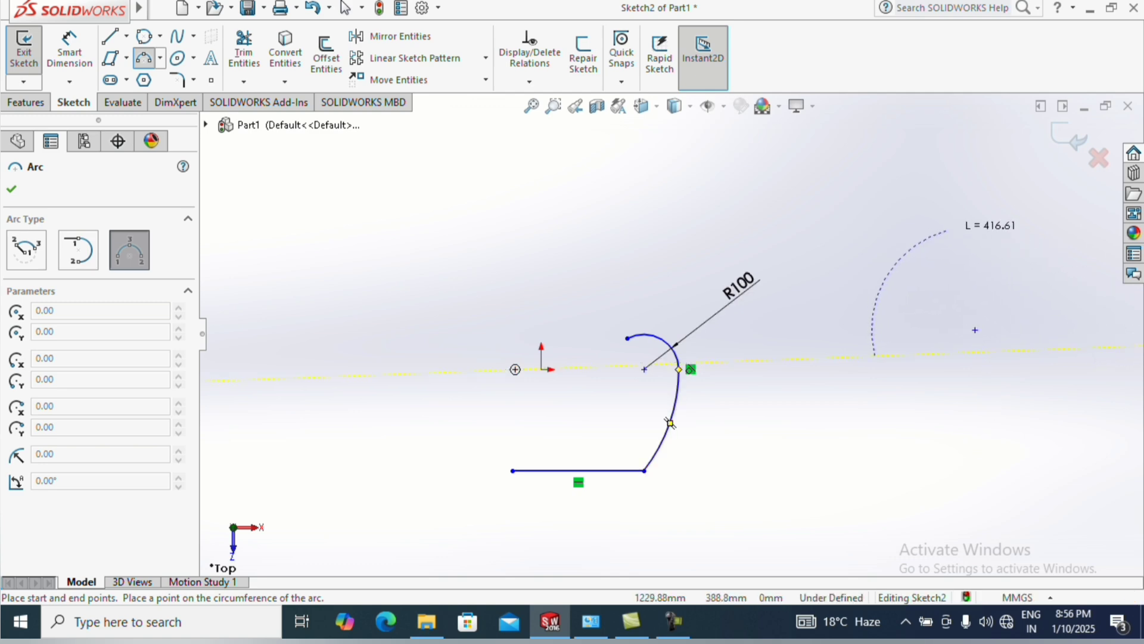
{"action": "left_click", "coordinate": [1066, 348]}
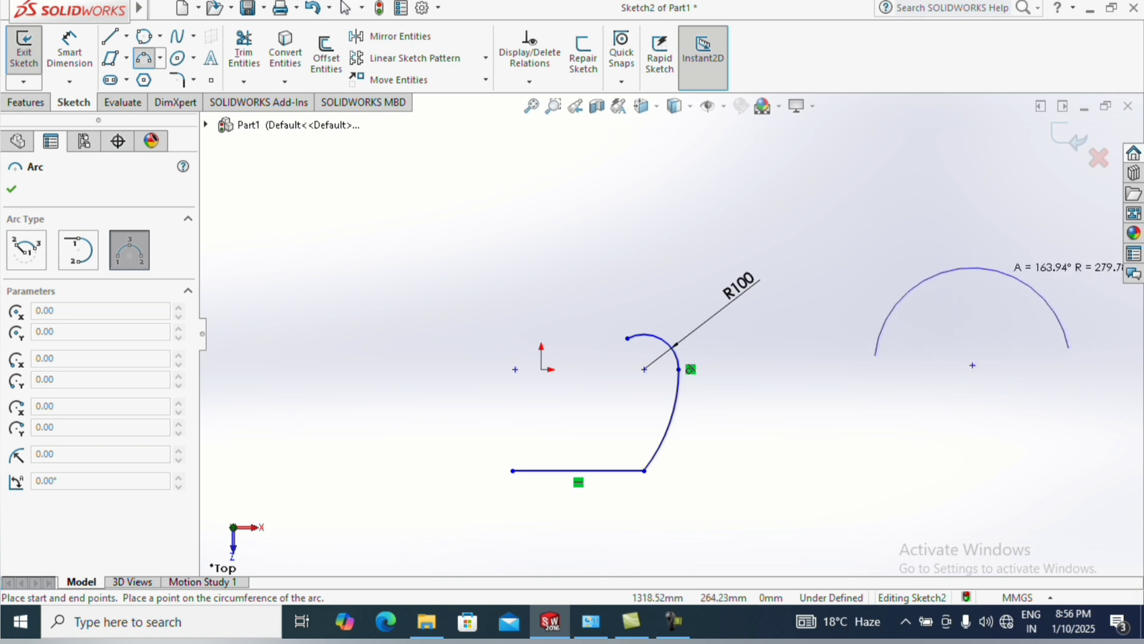
{"action": "left_click", "coordinate": [969, 278]}
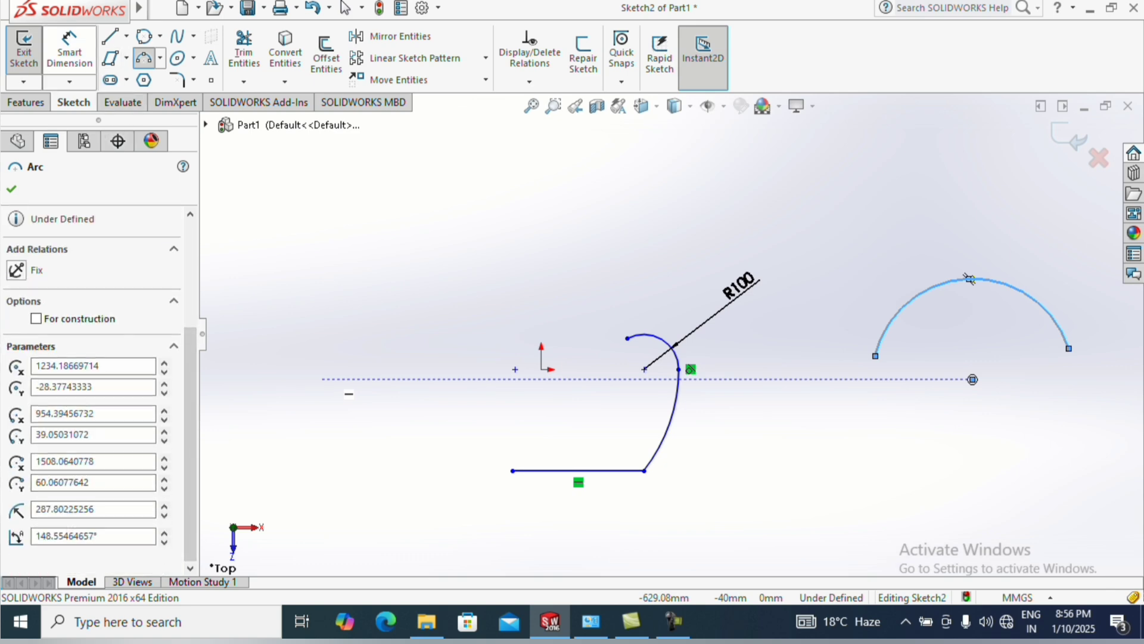
Step: Dimension the 3 point arc's radius and set it to 200 mm
{"action": "left_click", "coordinate": [70, 58]}
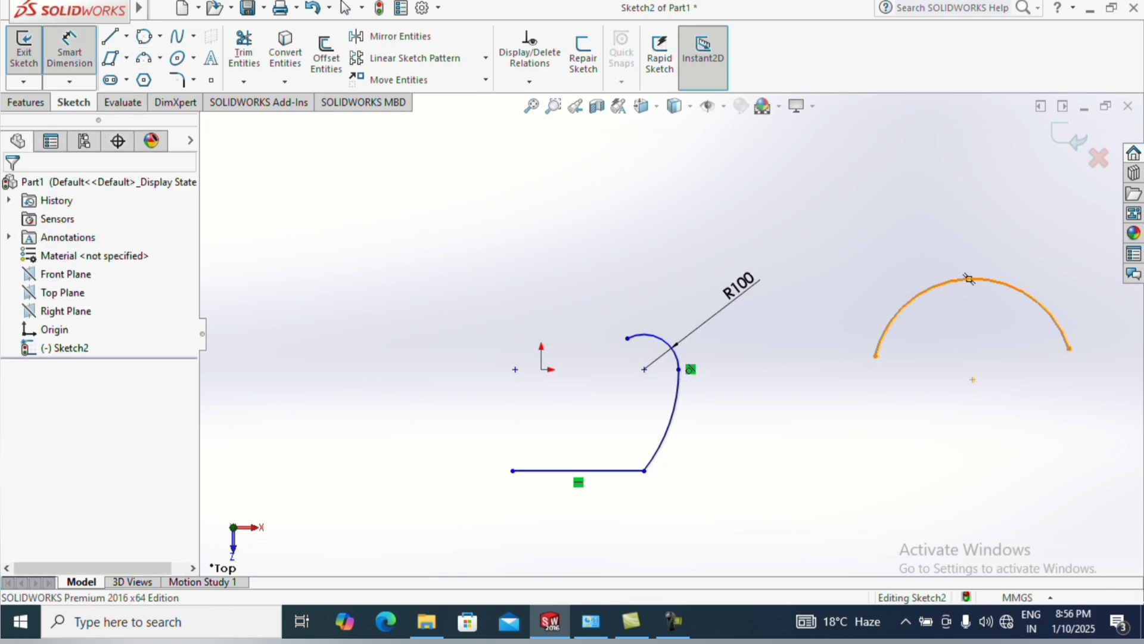
{"action": "left_click", "coordinate": [968, 279]}
{"action": "left_click", "coordinate": [897, 262]}
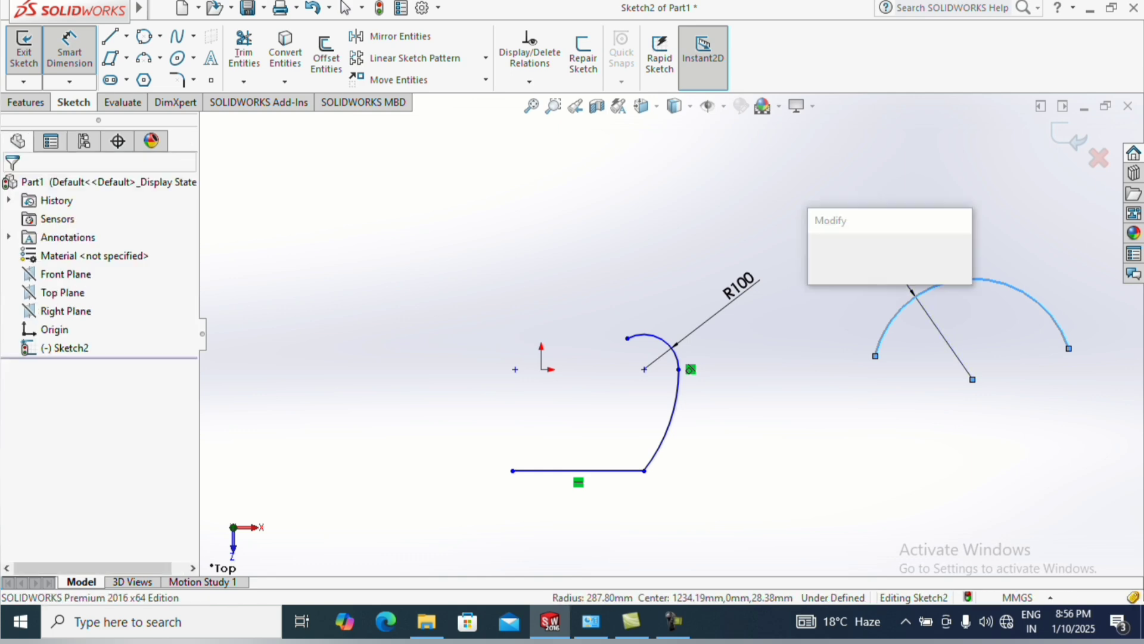
{"action": "type", "text": "200"}
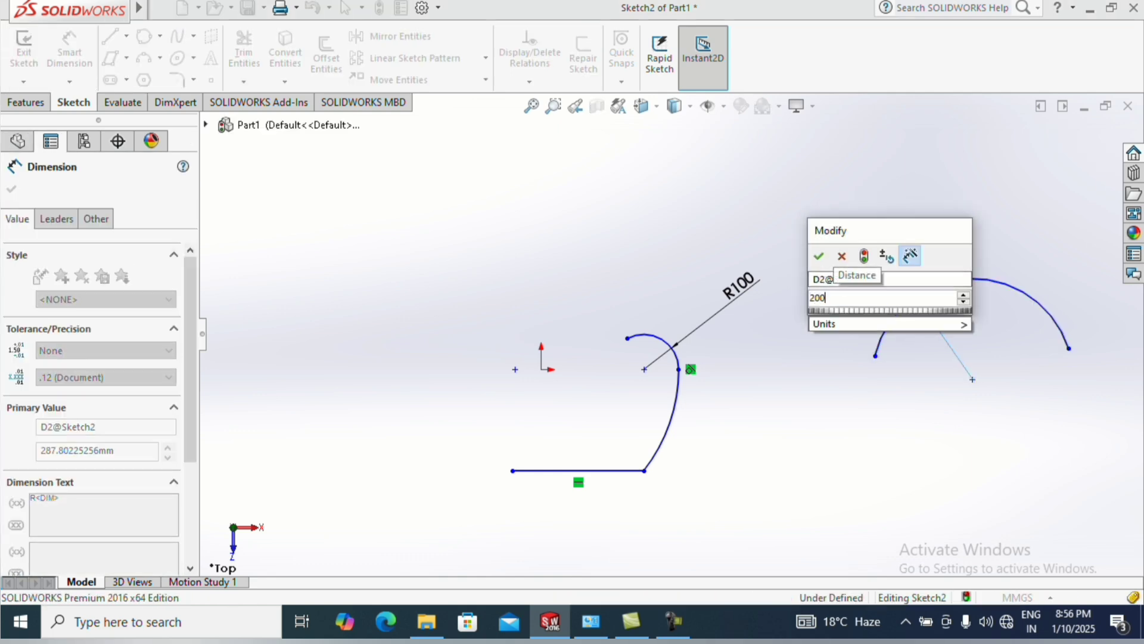
{"action": "key", "text": "Return"}
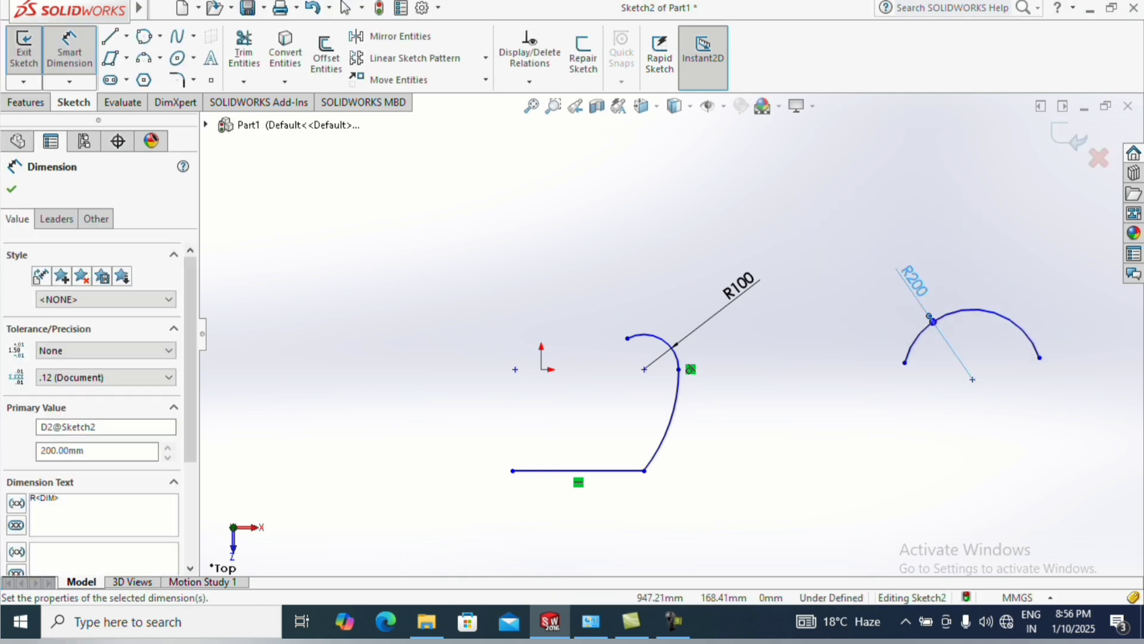
{"action": "scroll", "coordinate": [638, 297], "scroll_direction": "down", "scroll_amount": 1}
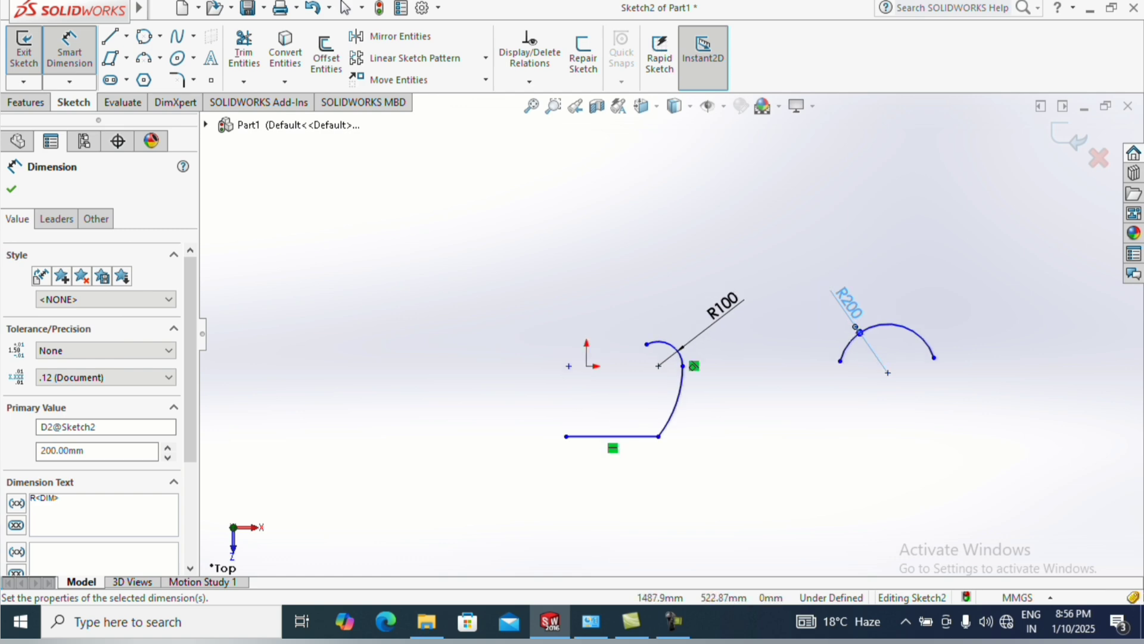
Step: Delete all three arcs, the horizontal line and the radius dimensions from the sketch
{"action": "key", "text": "Escape"}
{"action": "key", "text": "Escape"}
{"action": "mouse_move", "coordinate": [976, 245]}
{"action": "left_mouse_down"}
{"action": "mouse_move", "coordinate": [813, 477]}
{"action": "mouse_move", "coordinate": [542, 509]}
{"action": "left_mouse_up"}
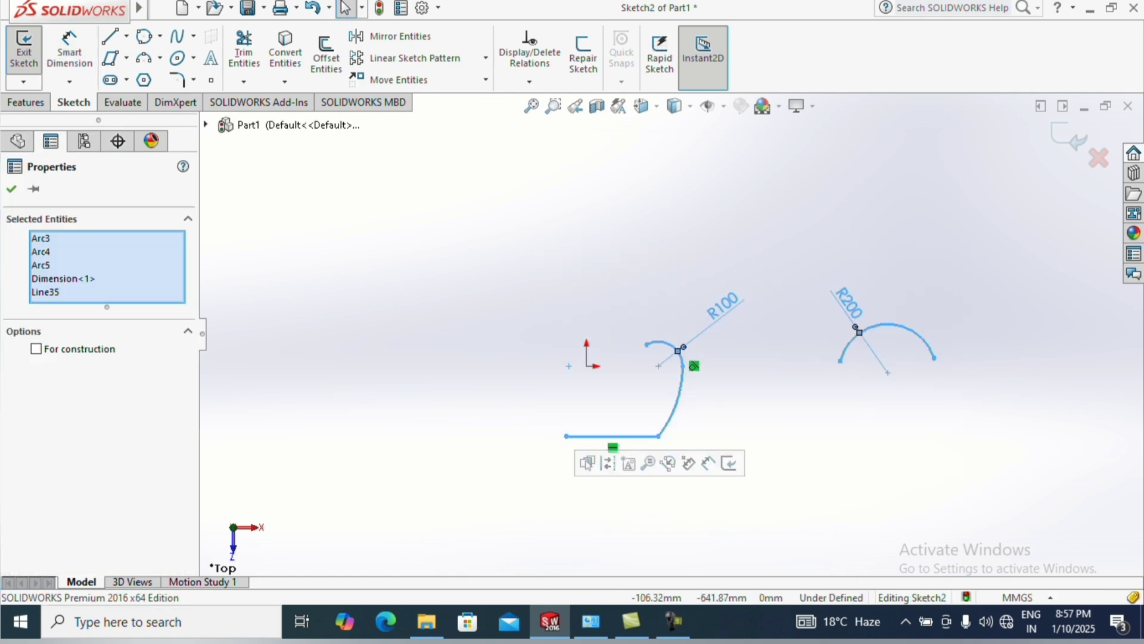
{"action": "key", "text": "Delete"}
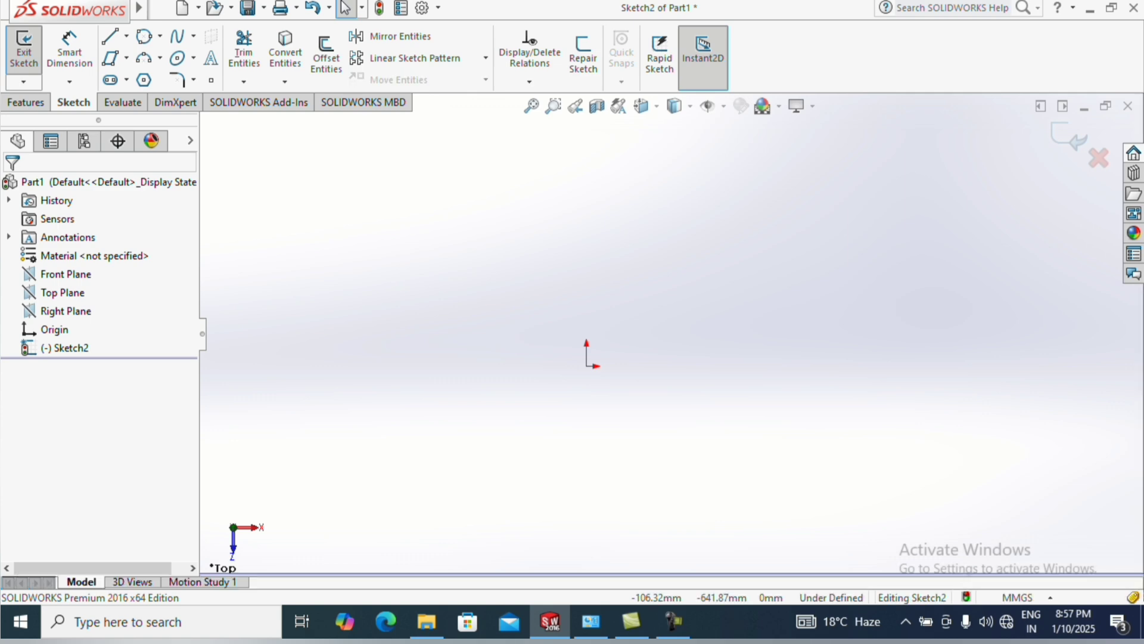
Step: Draw a horizontal straight slot starting at the origin, about 116 mm between arc centers and about 94 mm wide
{"action": "left_click", "coordinate": [127, 79]}
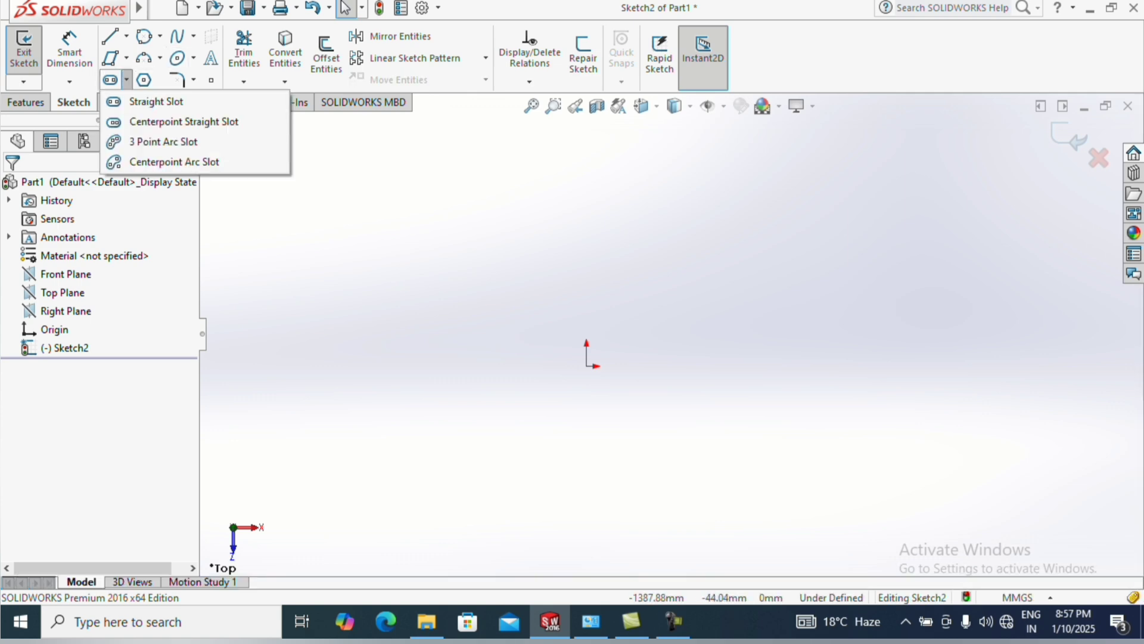
{"action": "left_click", "coordinate": [127, 79]}
{"action": "left_click", "coordinate": [126, 80]}
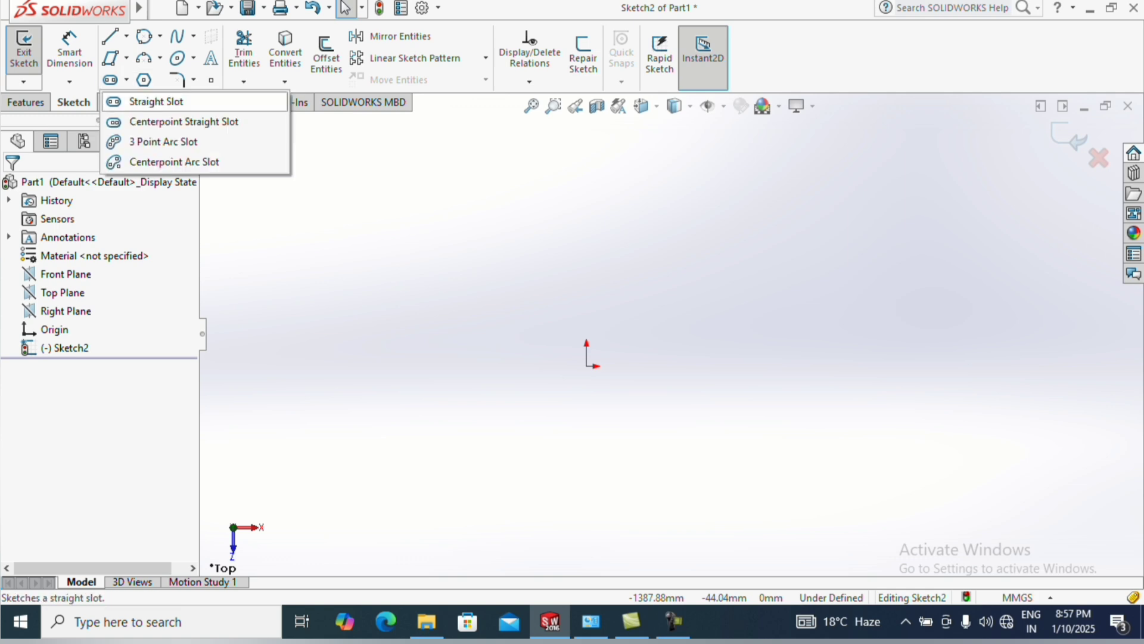
{"action": "left_click", "coordinate": [157, 102]}
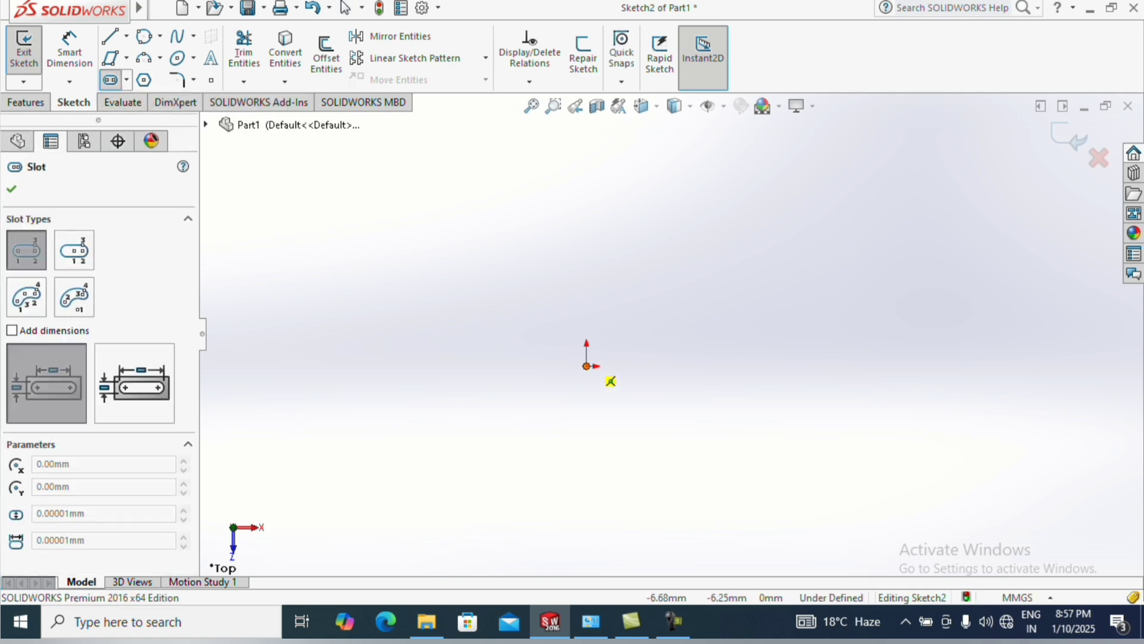
{"action": "left_click", "coordinate": [587, 366]}
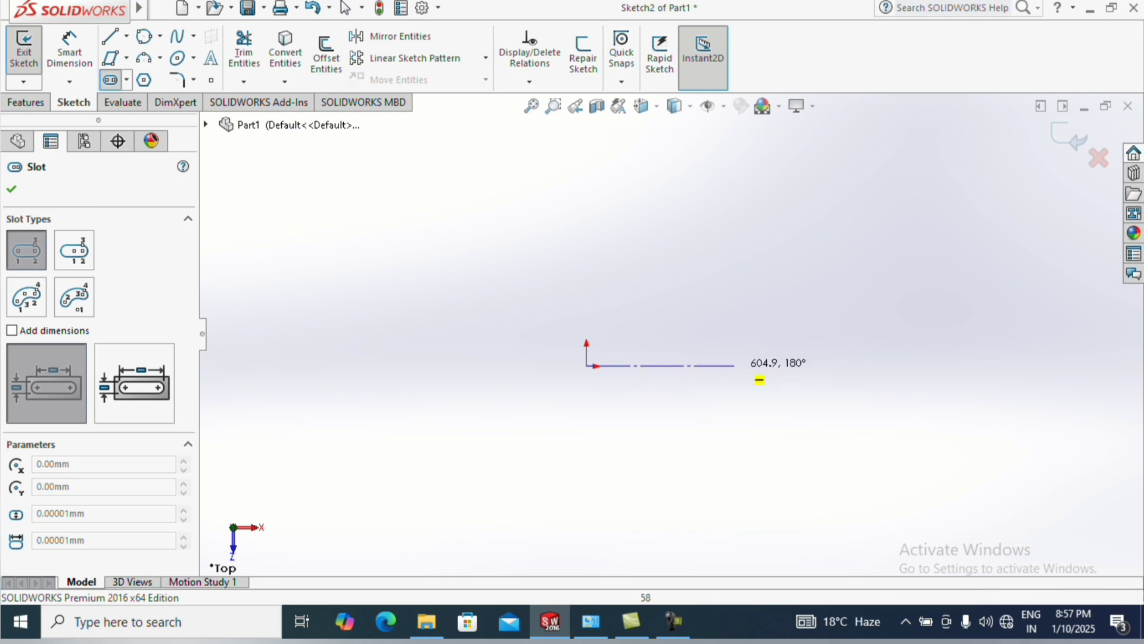
{"action": "scroll", "coordinate": [671, 367], "scroll_direction": "up", "scroll_amount": 3}
{"action": "scroll", "coordinate": [703, 360], "scroll_direction": "down", "scroll_amount": 6}
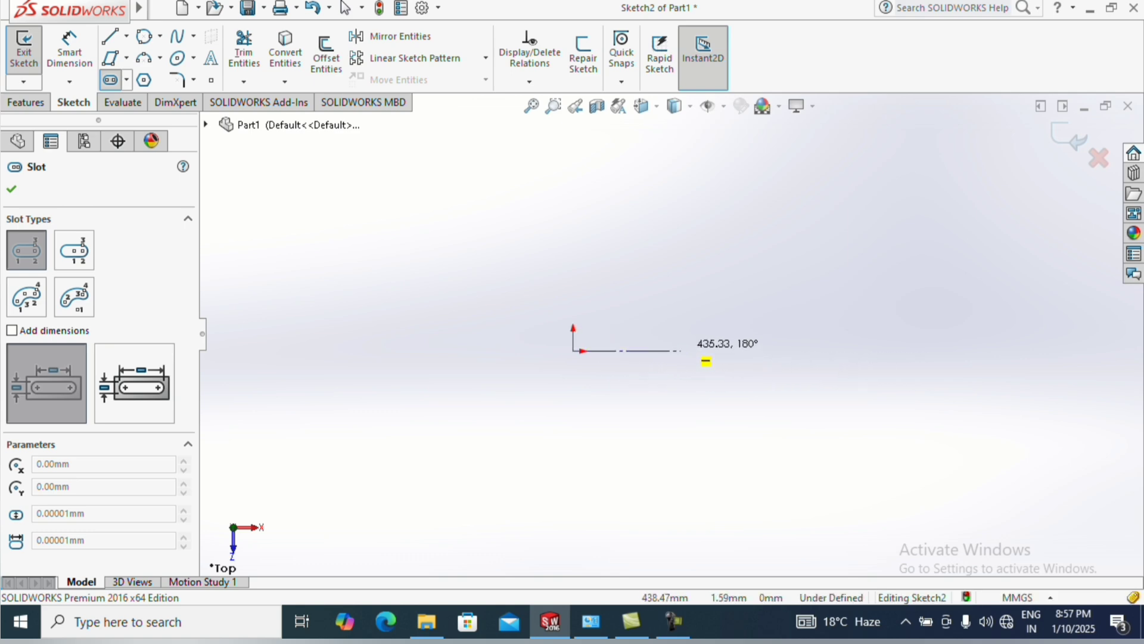
{"action": "left_click", "coordinate": [571, 352]}
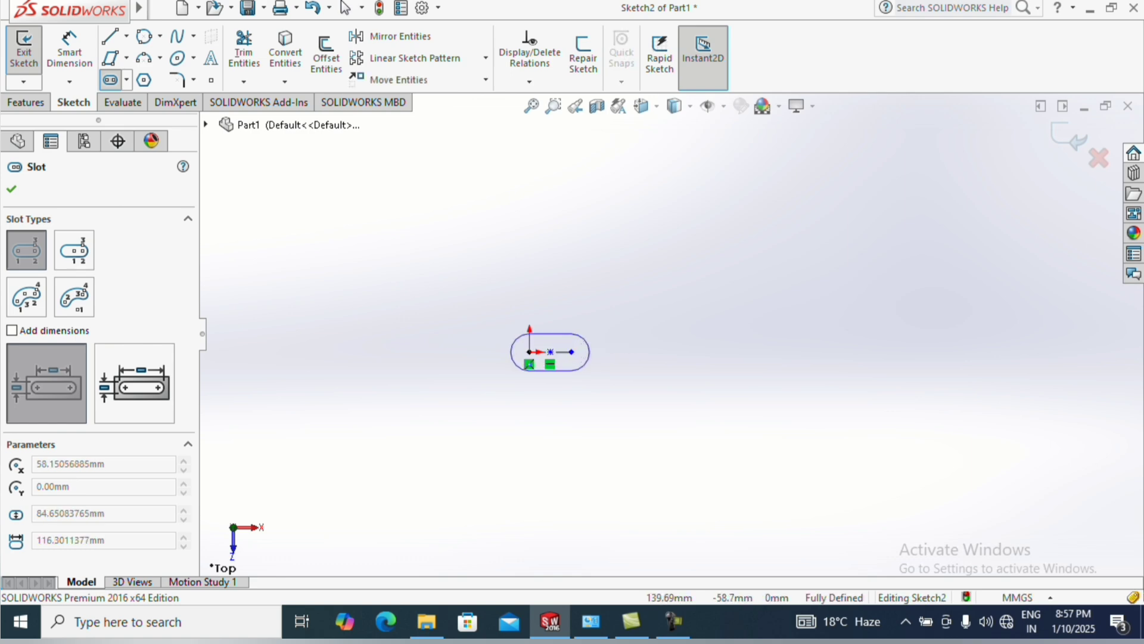
{"action": "left_click", "coordinate": [590, 368]}
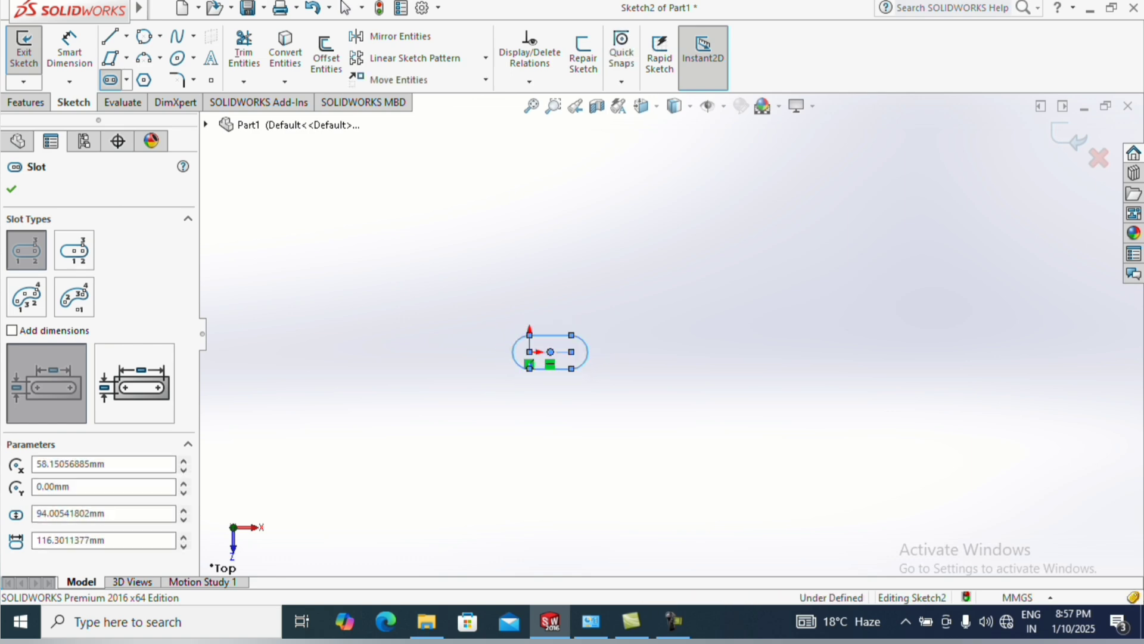
{"action": "scroll", "coordinate": [560, 343], "scroll_direction": "up", "scroll_amount": 2}
{"action": "scroll", "coordinate": [613, 347], "scroll_direction": "down", "scroll_amount": 10}
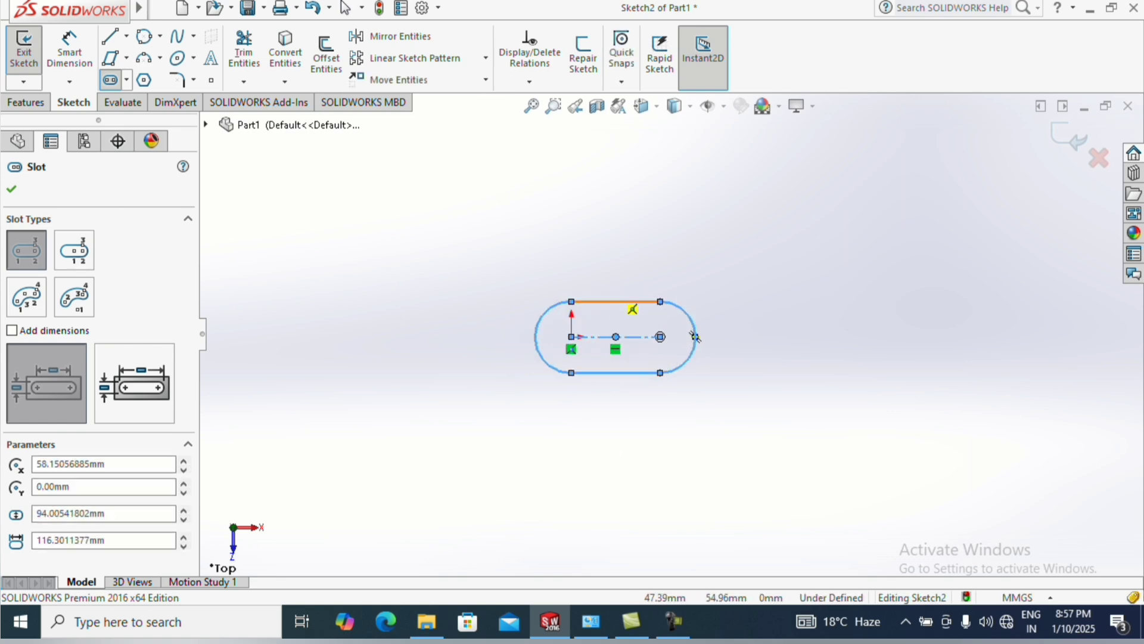
Step: Dimension the straight slot's centerline and set its center-to-center length to 150 mm
{"action": "left_click", "coordinate": [70, 52]}
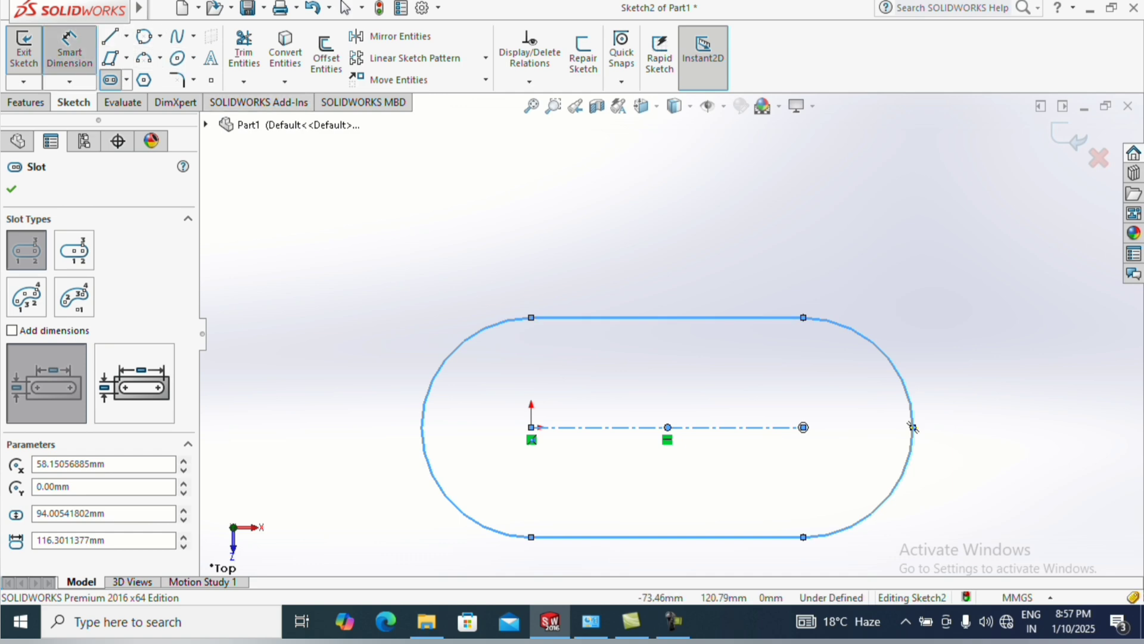
{"action": "left_click", "coordinate": [666, 426]}
{"action": "left_click", "coordinate": [689, 271]}
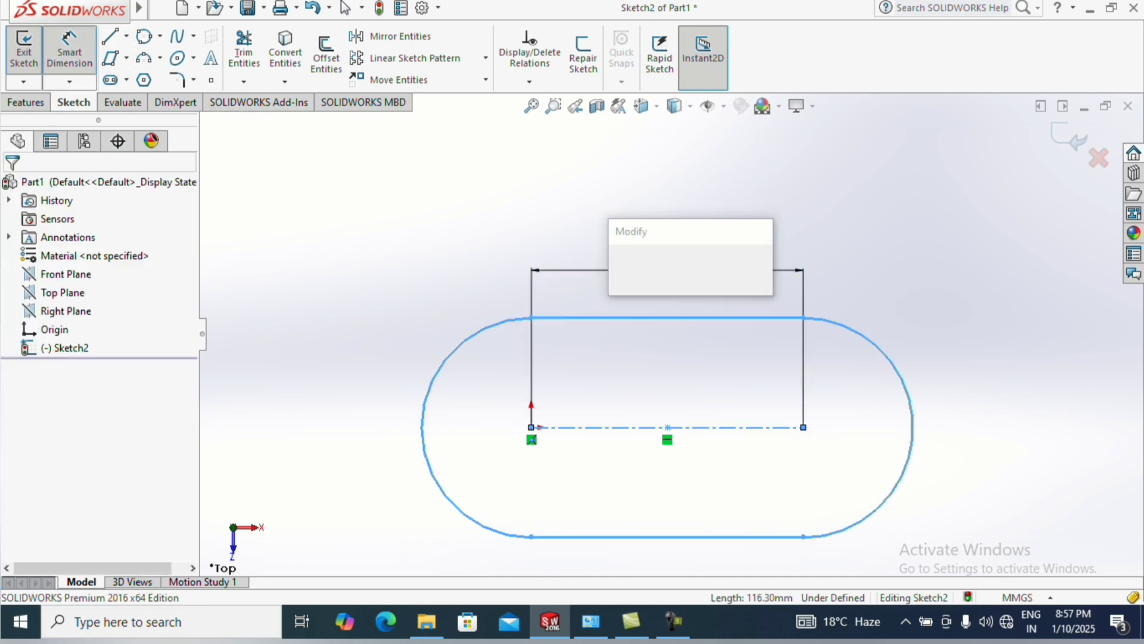
{"action": "type", "text": "150"}
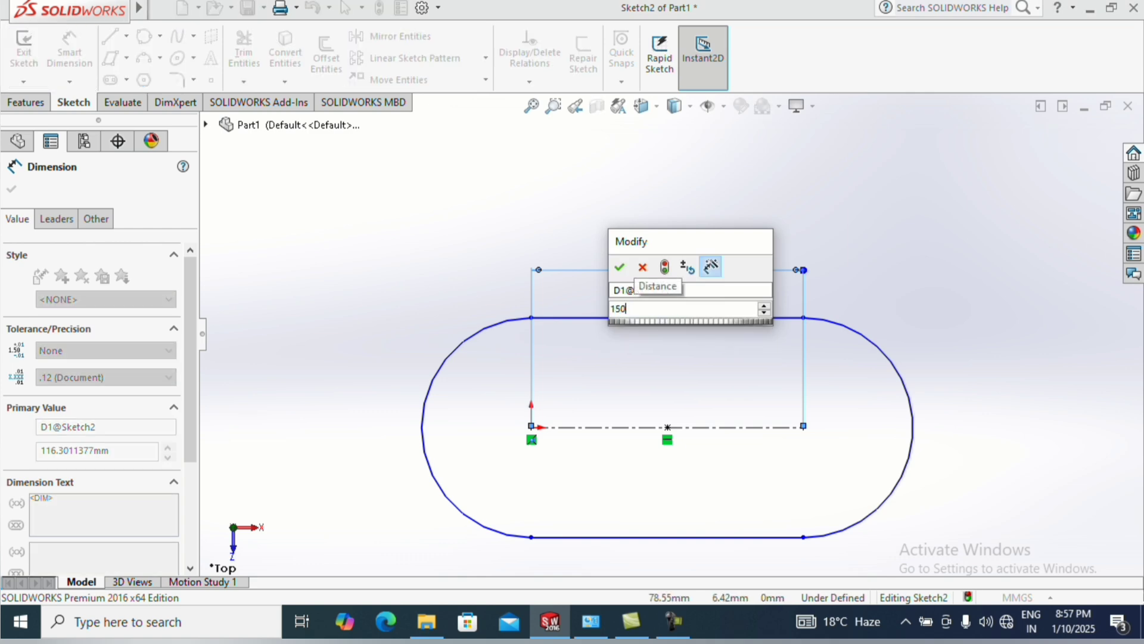
{"action": "key", "text": "Return"}
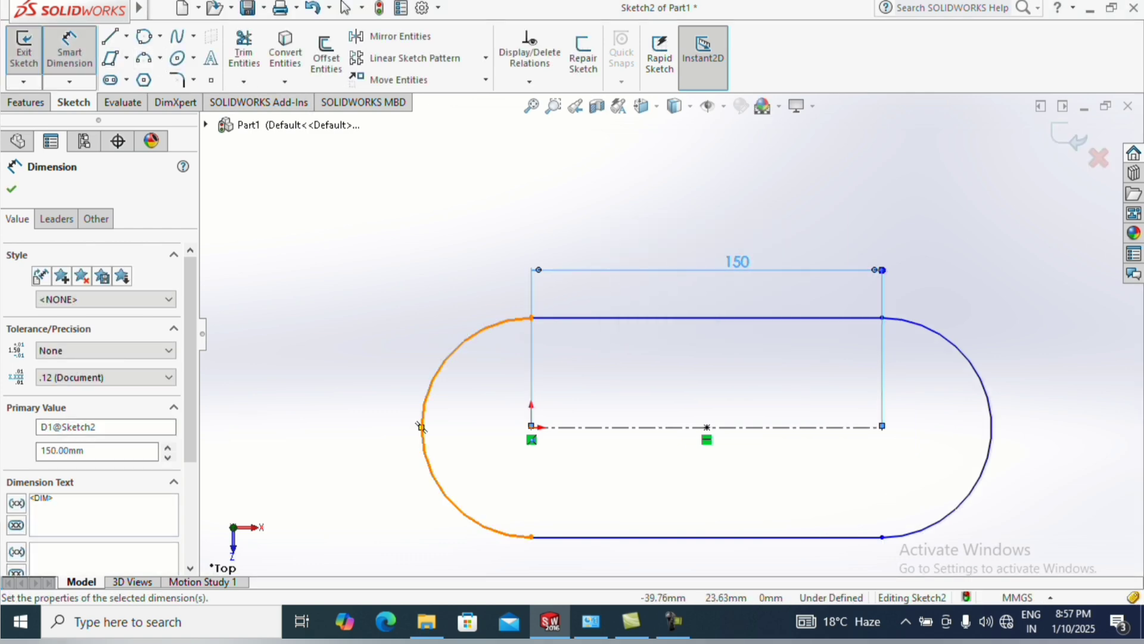
Step: Dimension the slot's end arc on the origin side and set its radius to 40 mm
{"action": "left_click", "coordinate": [433, 374]}
{"action": "left_click", "coordinate": [356, 323]}
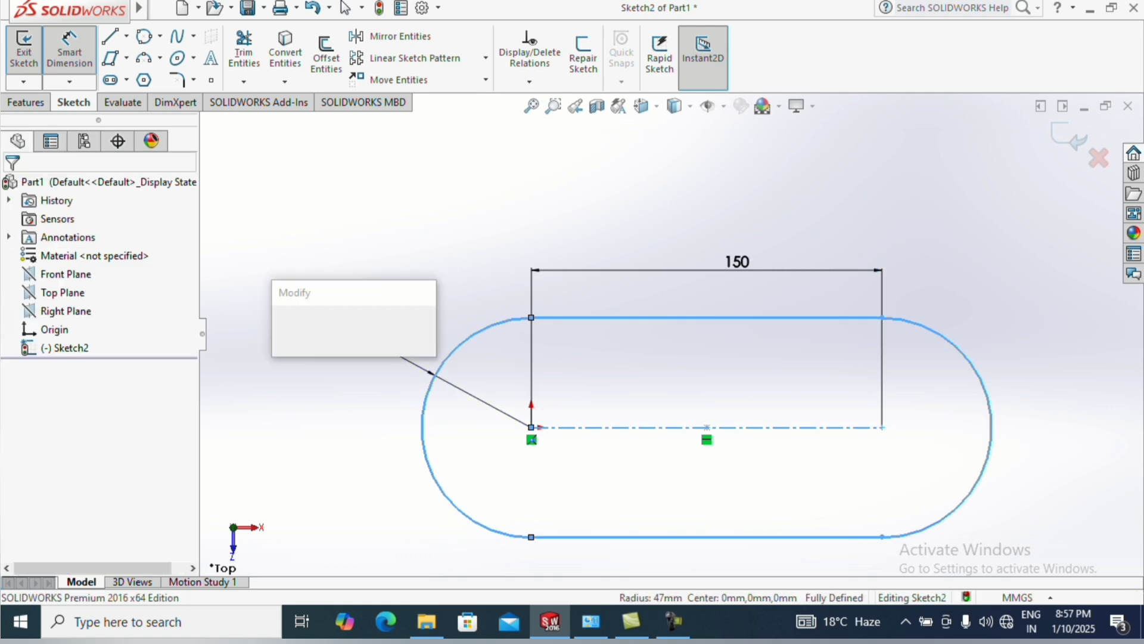
{"action": "type", "text": "40"}
{"action": "key", "text": "Return"}
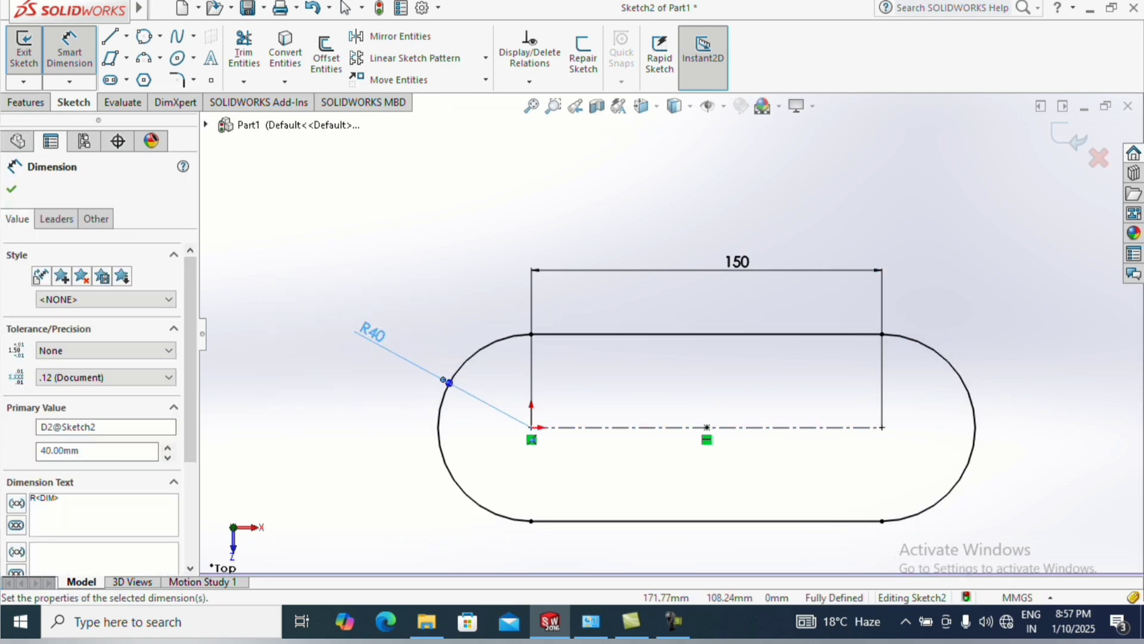
Step: Draw a horizontal centerpoint straight slot up and right of the first slot, about 268 mm between arc centers and about 91 mm wide
{"action": "scroll", "coordinate": [350, 344], "scroll_direction": "up", "scroll_amount": 3}
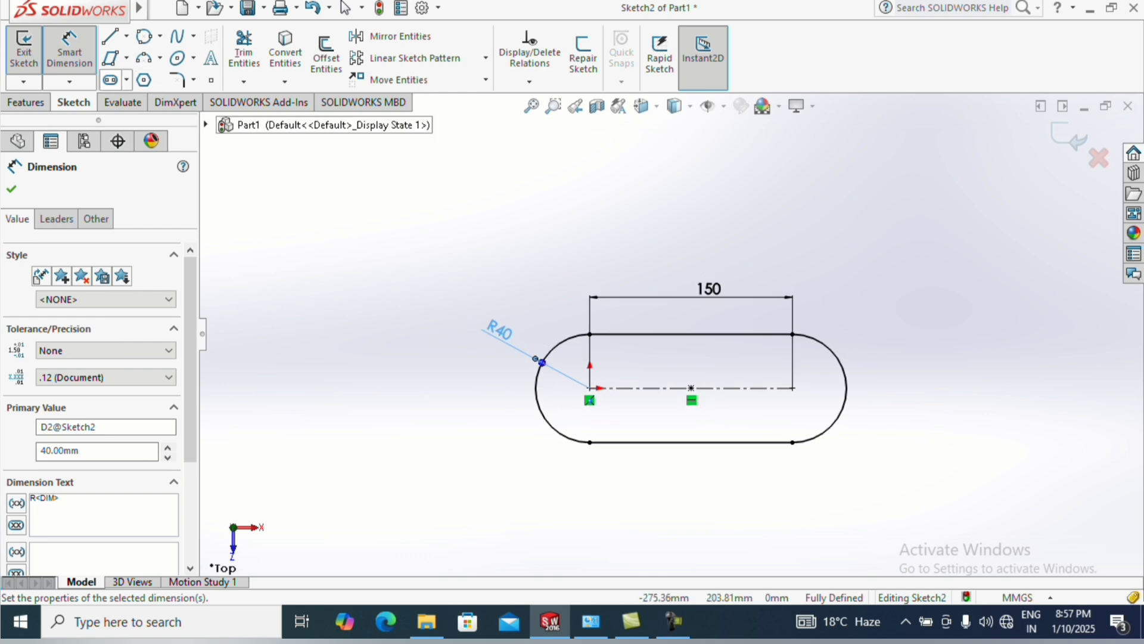
{"action": "left_click", "coordinate": [126, 79]}
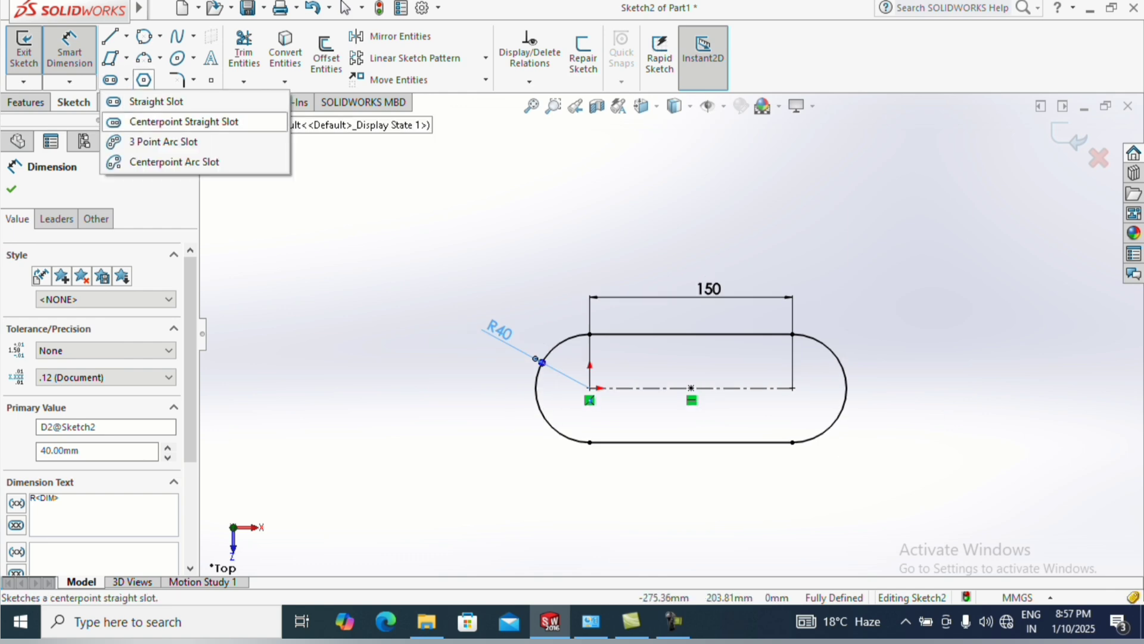
{"action": "left_click", "coordinate": [184, 122]}
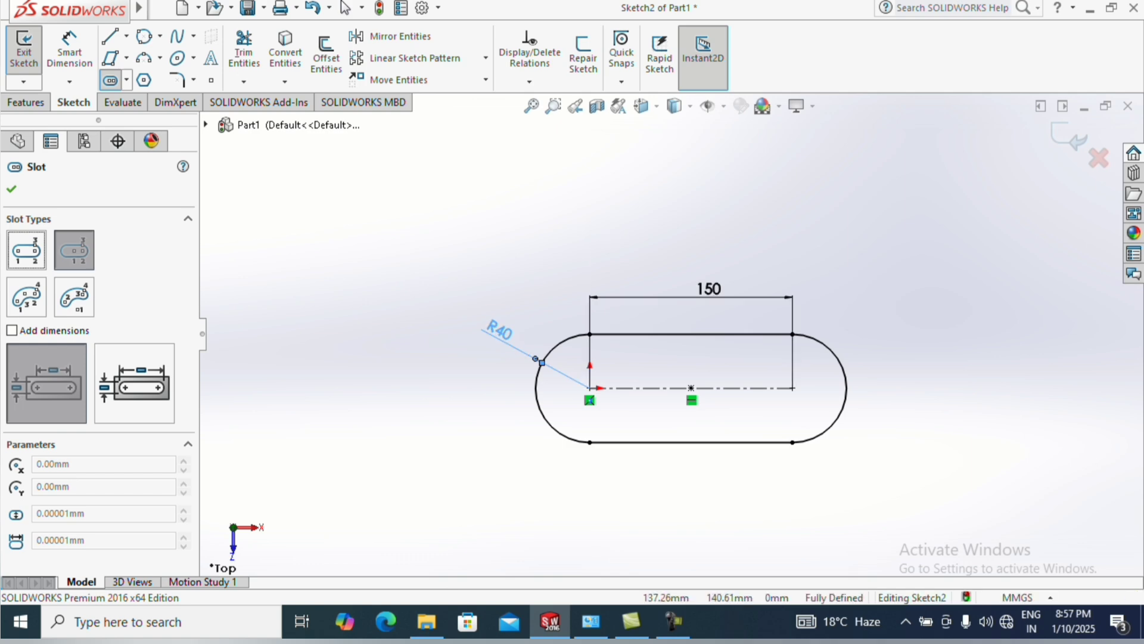
{"action": "scroll", "coordinate": [624, 381], "scroll_direction": "up", "scroll_amount": 3}
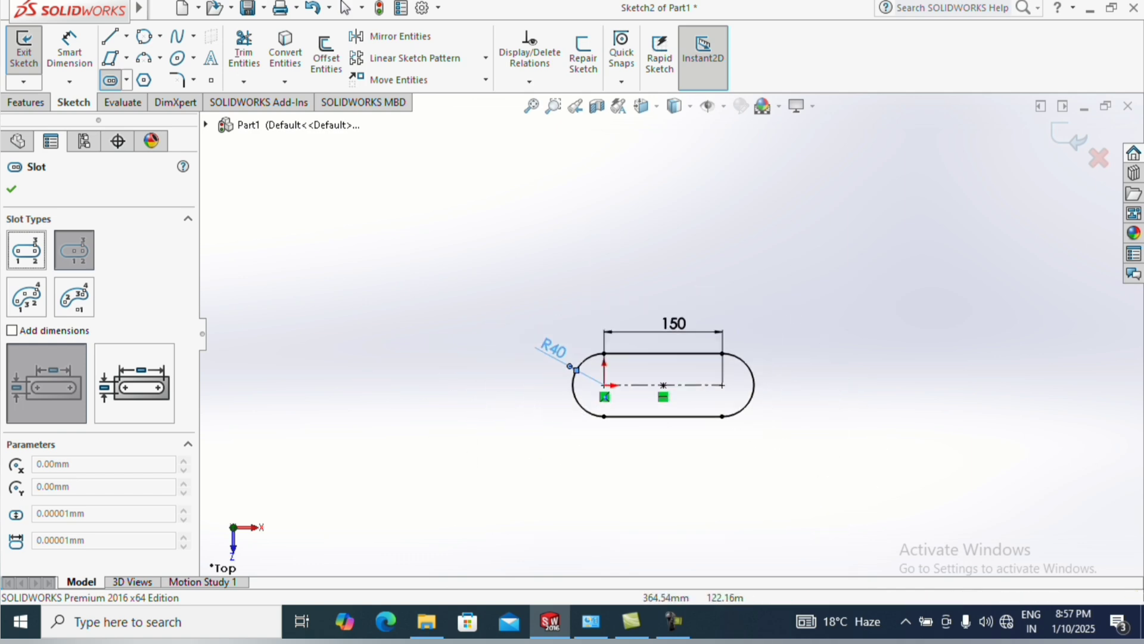
{"action": "left_click", "coordinate": [892, 288]}
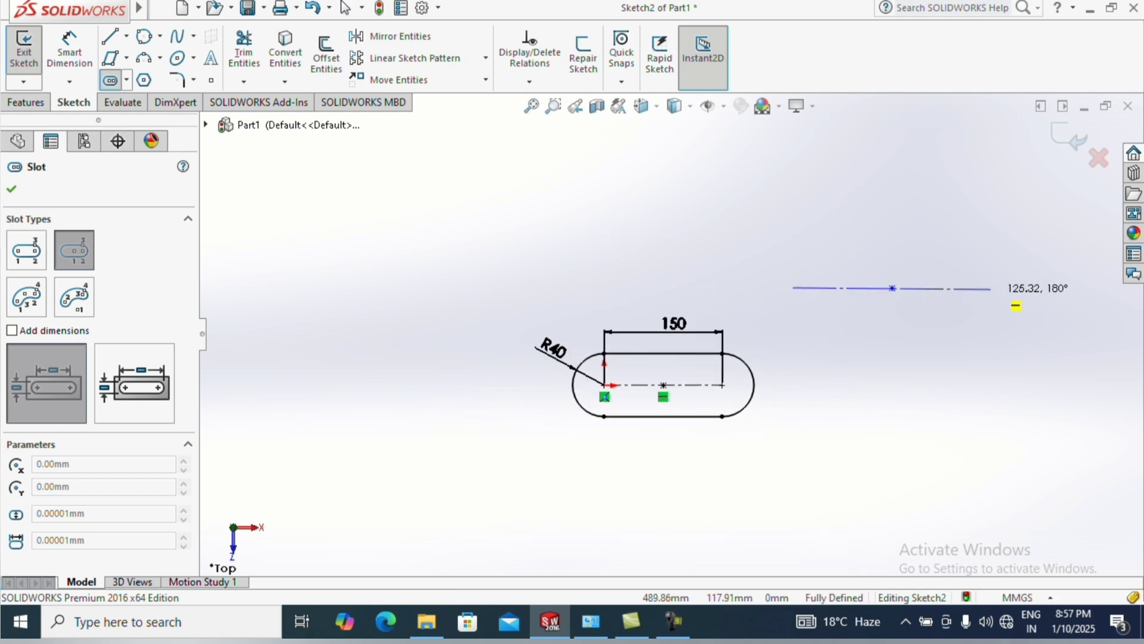
{"action": "left_click", "coordinate": [997, 288]}
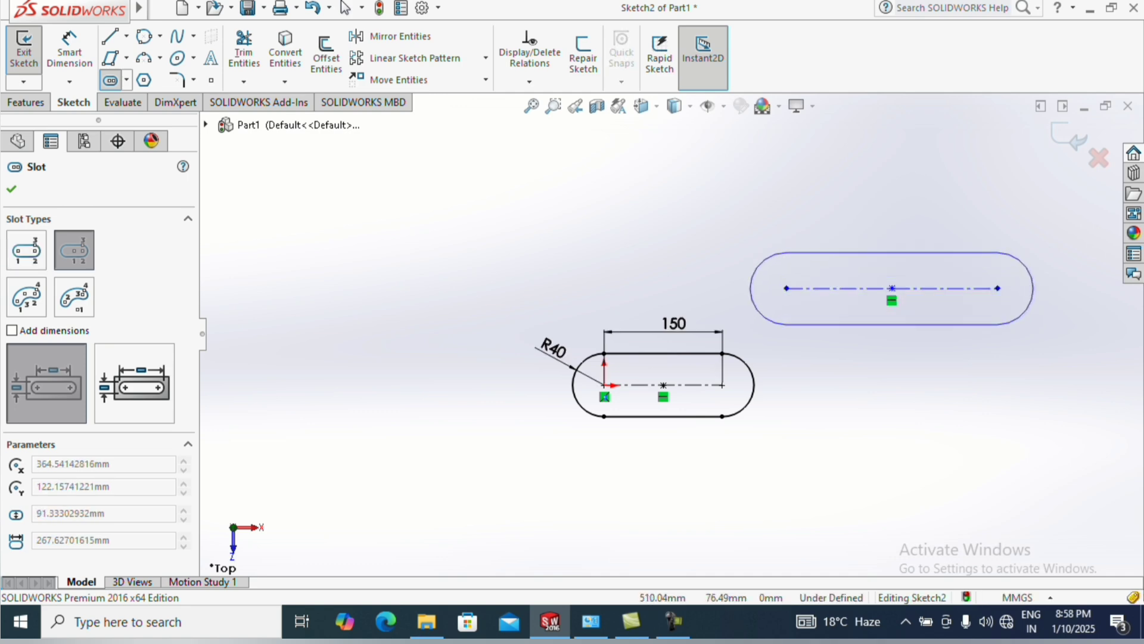
{"action": "left_click", "coordinate": [1034, 288]}
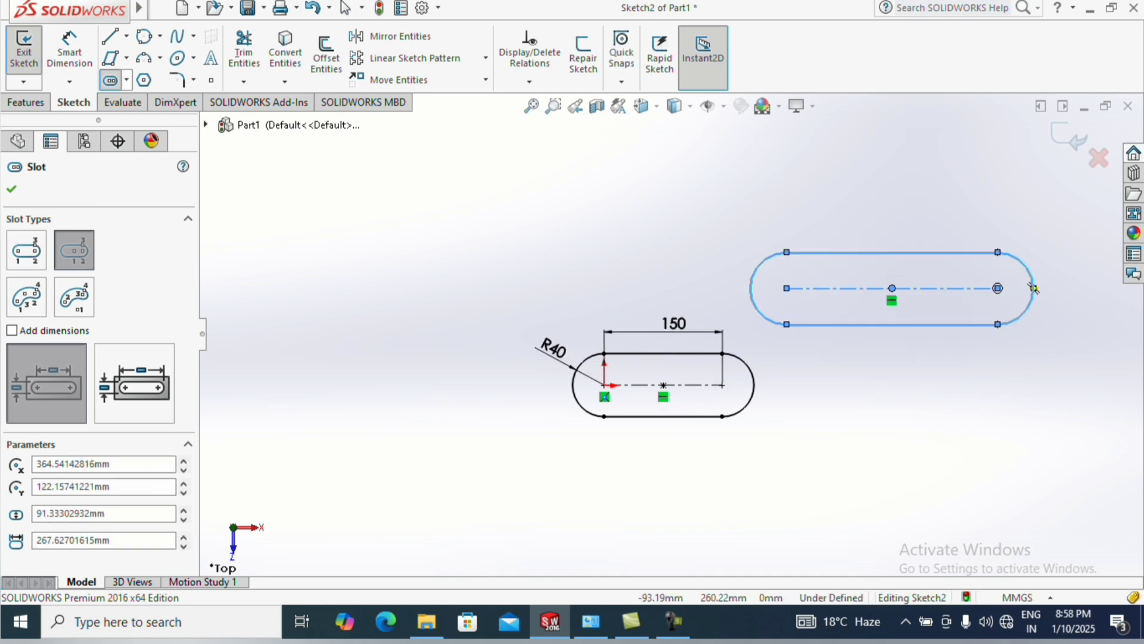
Step: Draw an upward-bulging 3 point arc slot above and left of the origin, about 202 mm centerline radius, 102° sweep and 102 mm width
{"action": "left_click", "coordinate": [126, 80]}
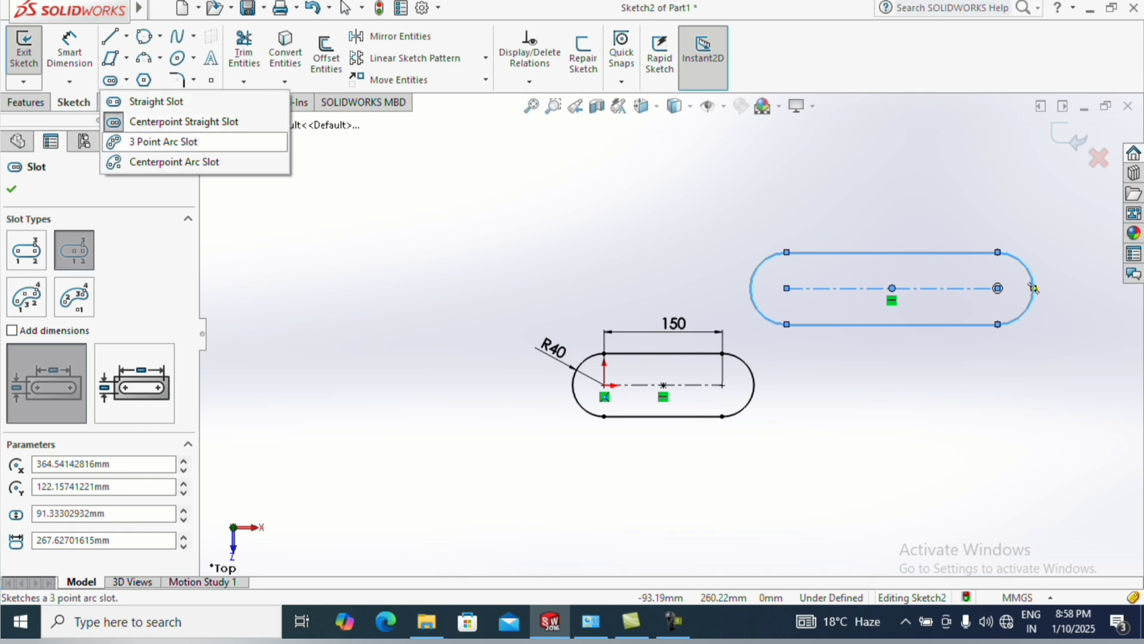
{"action": "left_click", "coordinate": [164, 141]}
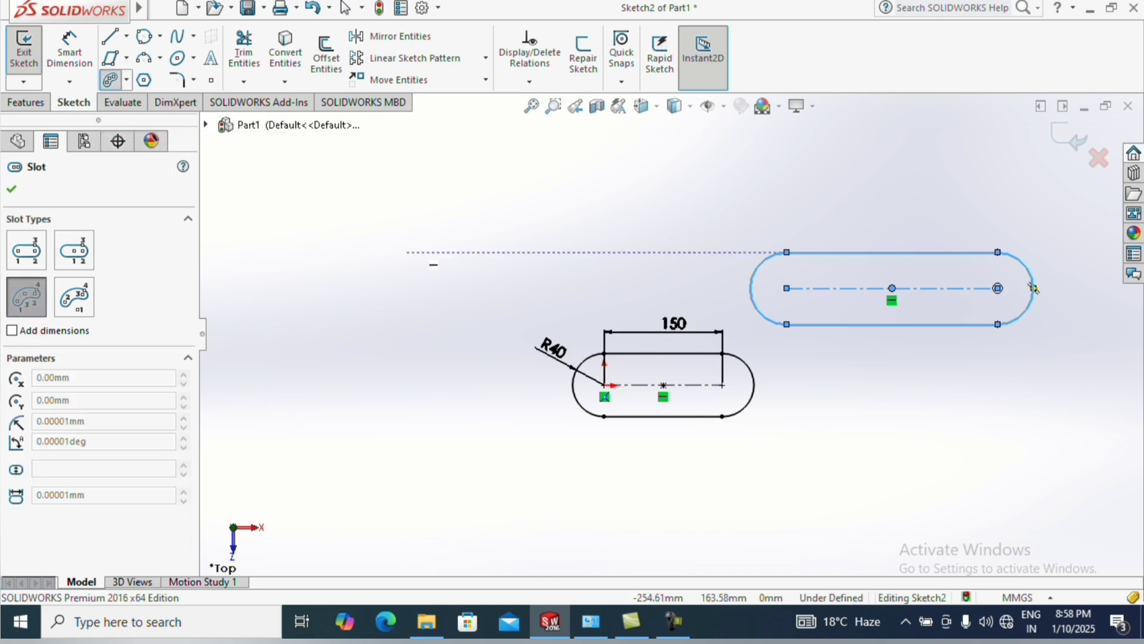
{"action": "left_click", "coordinate": [357, 253]}
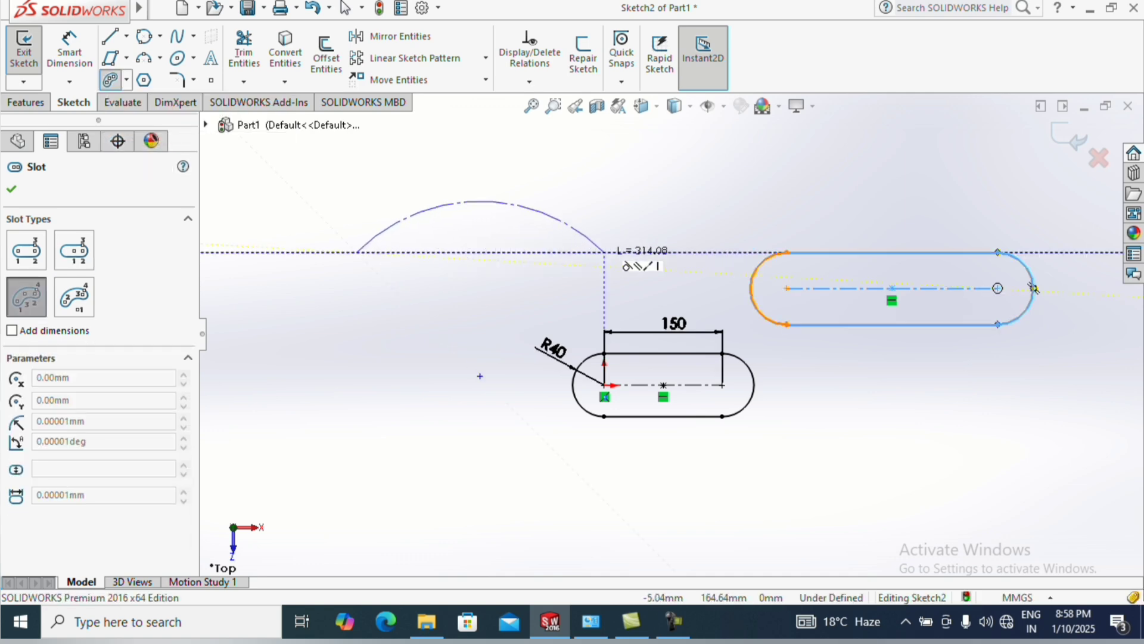
{"action": "left_click", "coordinate": [604, 253]}
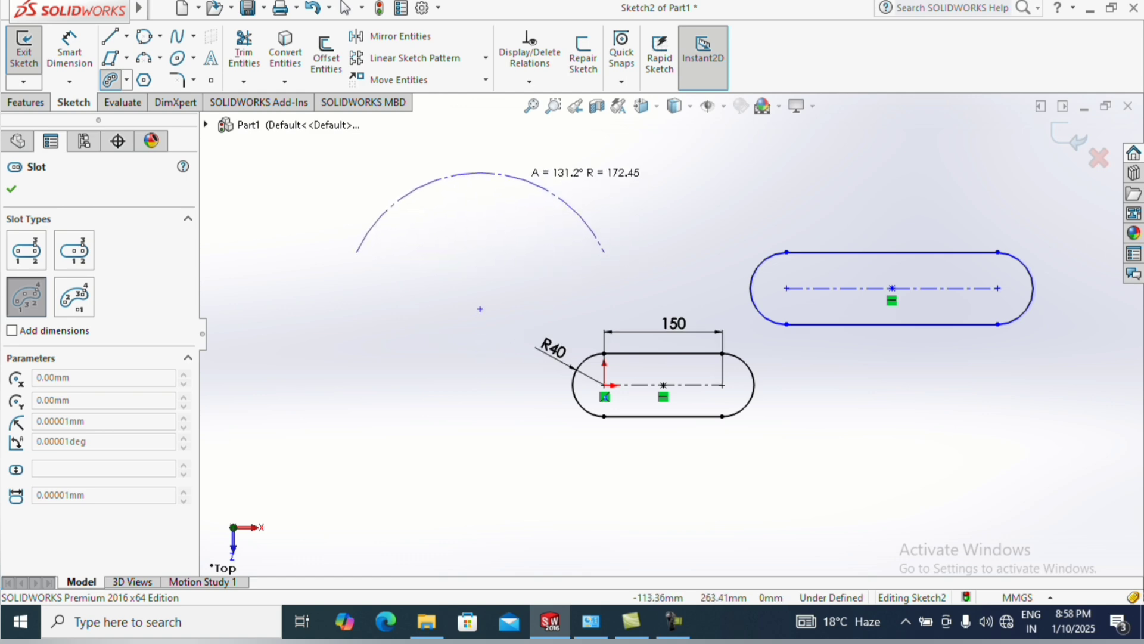
{"action": "left_click", "coordinate": [480, 193]}
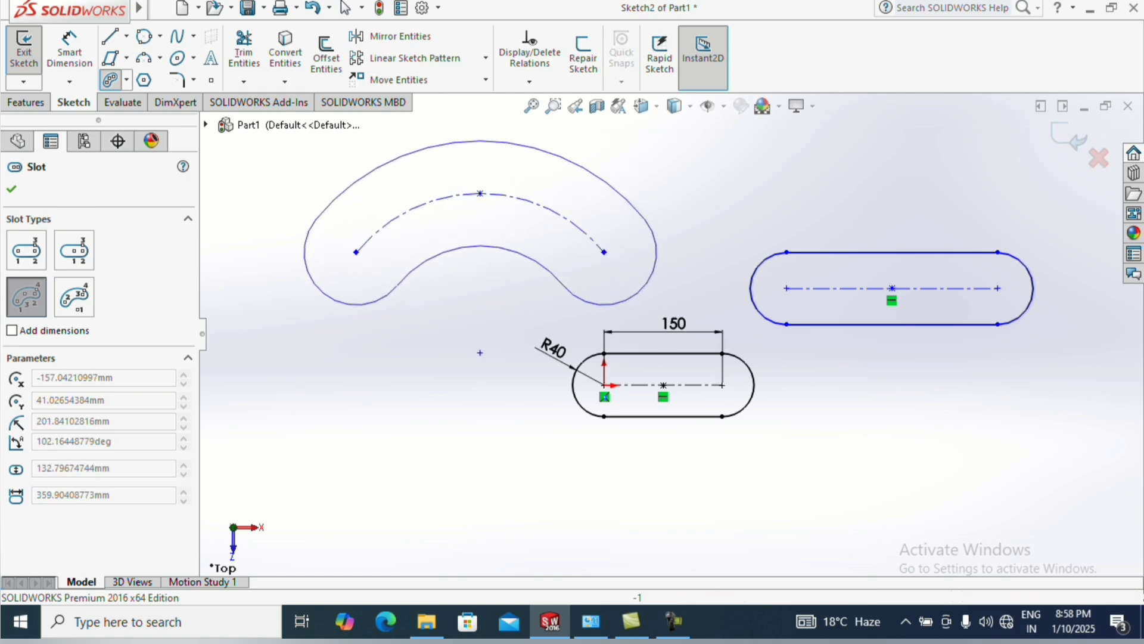
{"action": "left_click", "coordinate": [480, 352]}
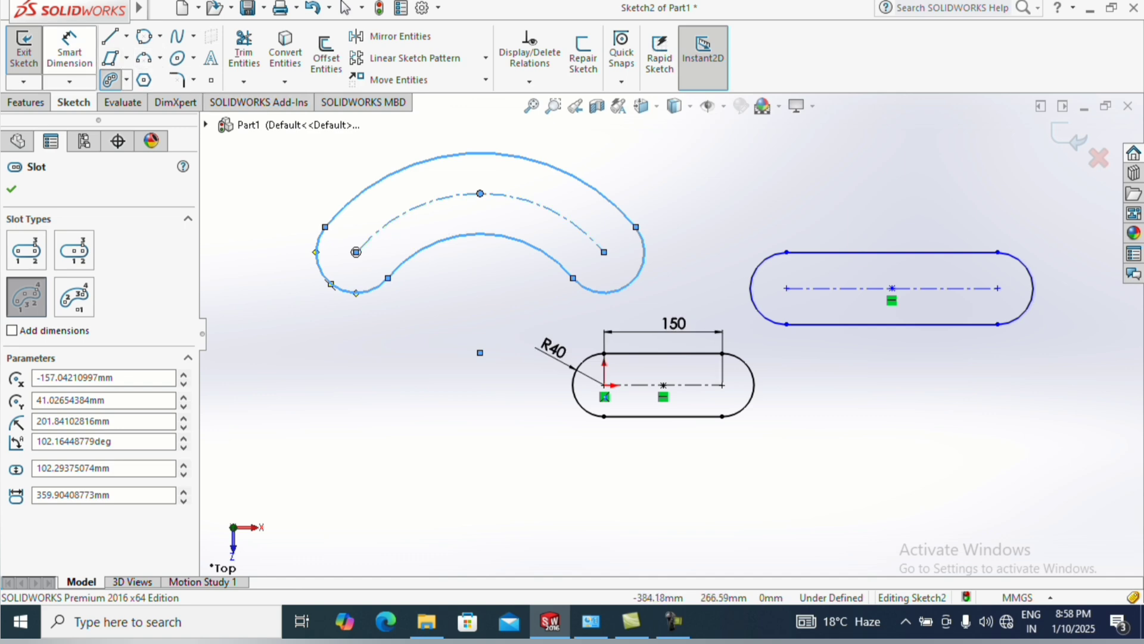
Step: Dimension the radius of the 3 point arc slot's outer arc, keeping the value as drawn
{"action": "left_click", "coordinate": [69, 50]}
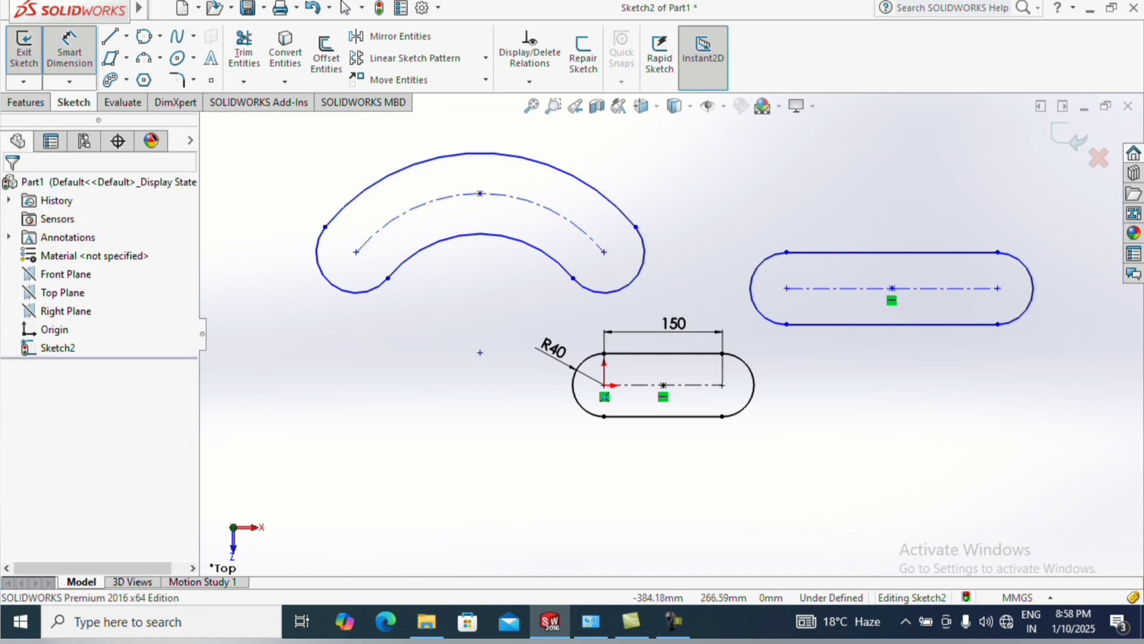
{"action": "left_click", "coordinate": [481, 154]}
{"action": "left_click", "coordinate": [679, 173]}
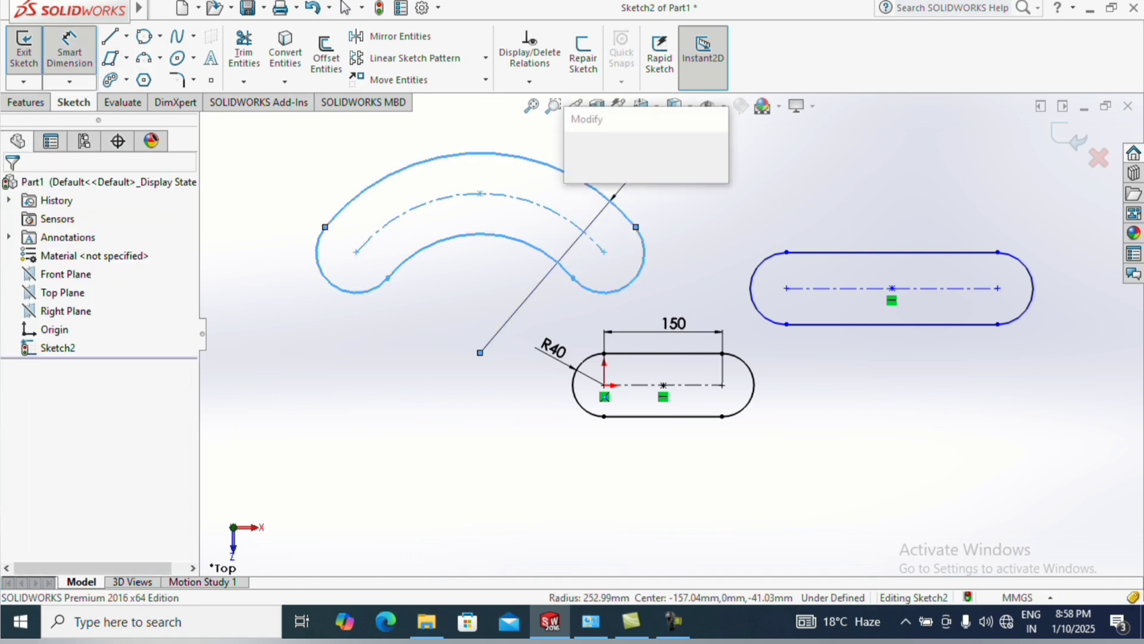
{"action": "left_click", "coordinate": [575, 154]}
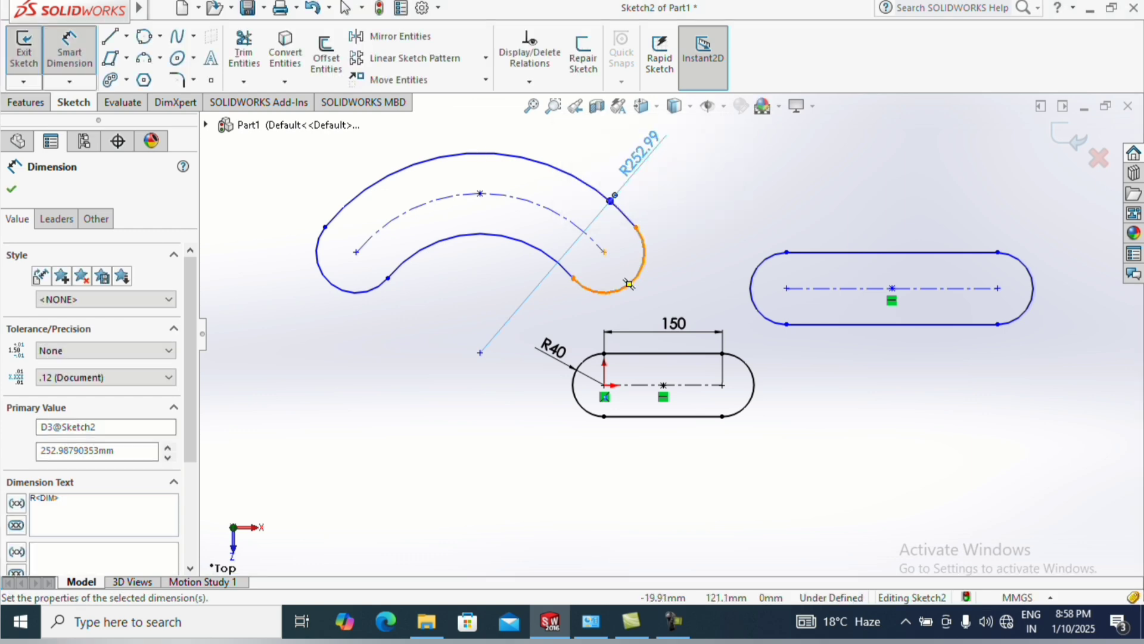
Step: Draw a left-bulging centerpoint arc slot right of the other slots, about 162 mm centerline radius, 122° sweep and 132 mm width
{"action": "scroll", "coordinate": [589, 289], "scroll_direction": "up", "scroll_amount": 3}
{"action": "scroll", "coordinate": [814, 301], "scroll_direction": "down", "scroll_amount": 4}
{"action": "scroll", "coordinate": [725, 300], "scroll_direction": "up", "scroll_amount": 3}
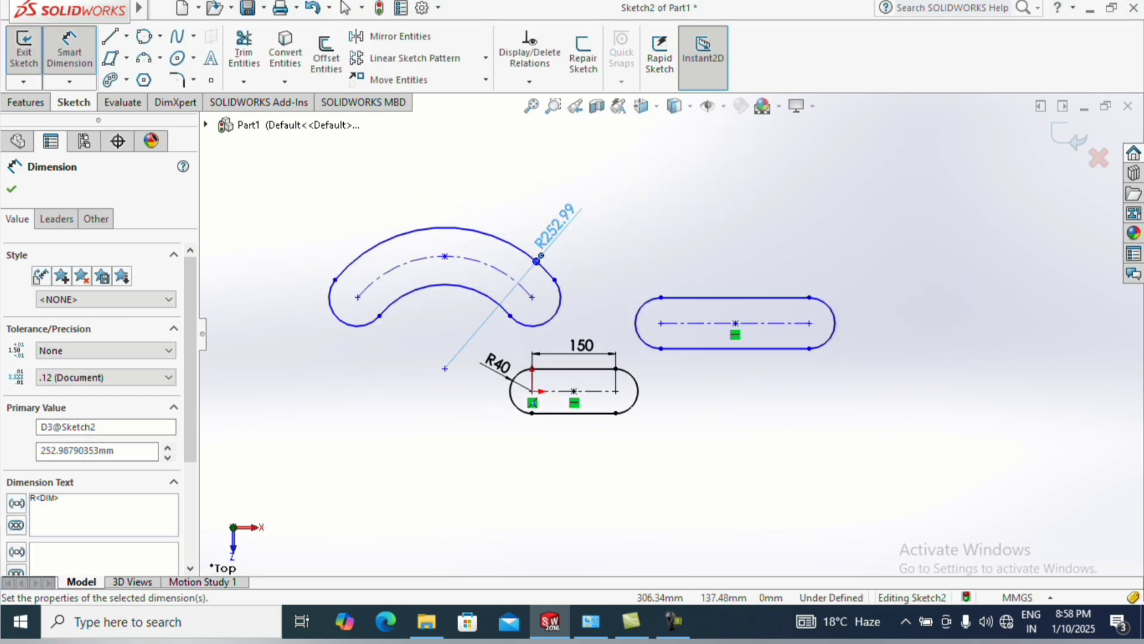
{"action": "scroll", "coordinate": [670, 334], "scroll_direction": "up", "scroll_amount": 2}
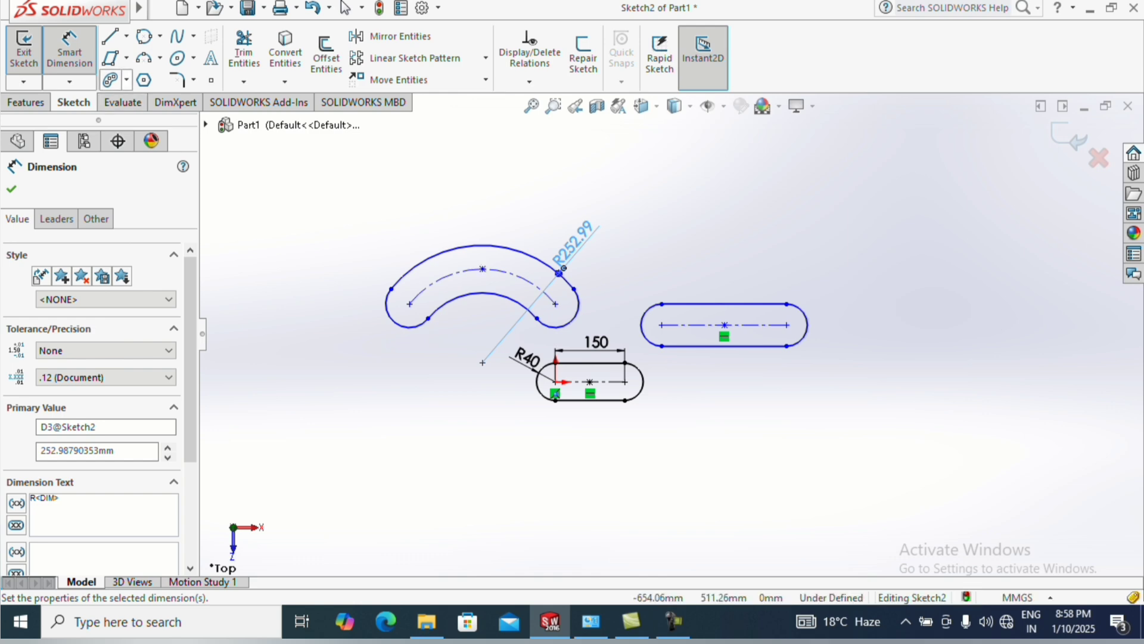
{"action": "left_click", "coordinate": [127, 80]}
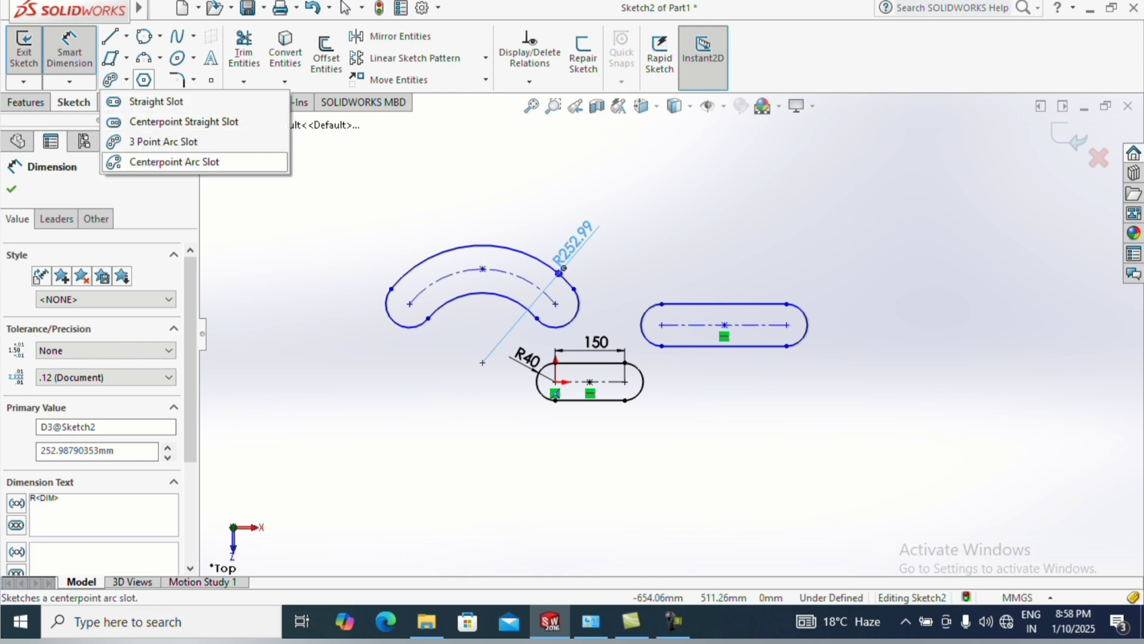
{"action": "left_click", "coordinate": [178, 162]}
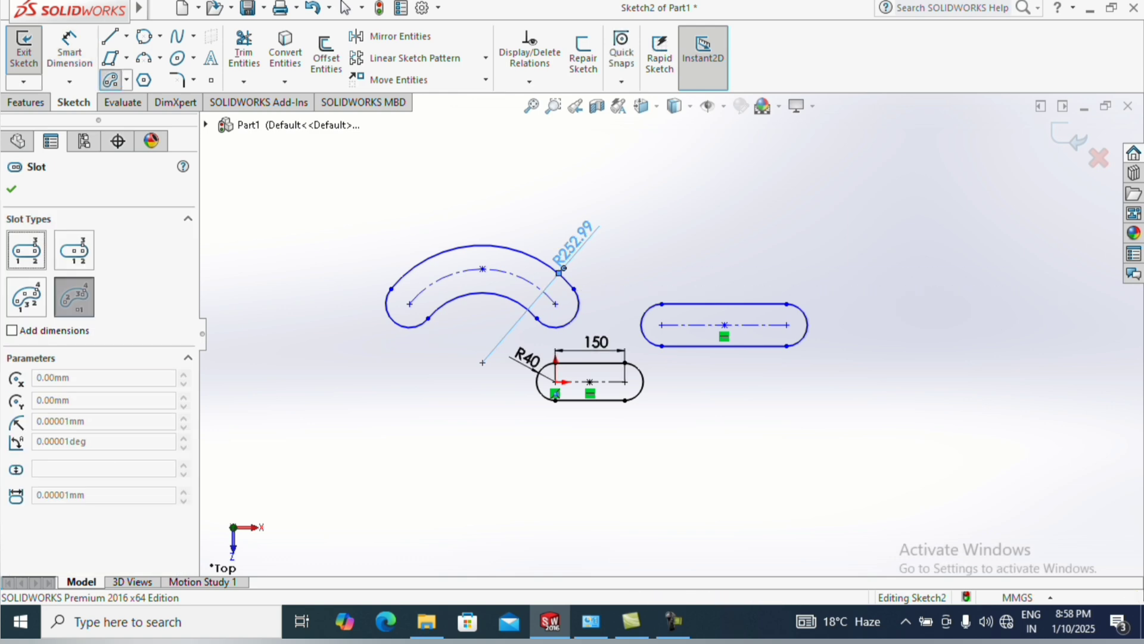
{"action": "left_click", "coordinate": [942, 259]}
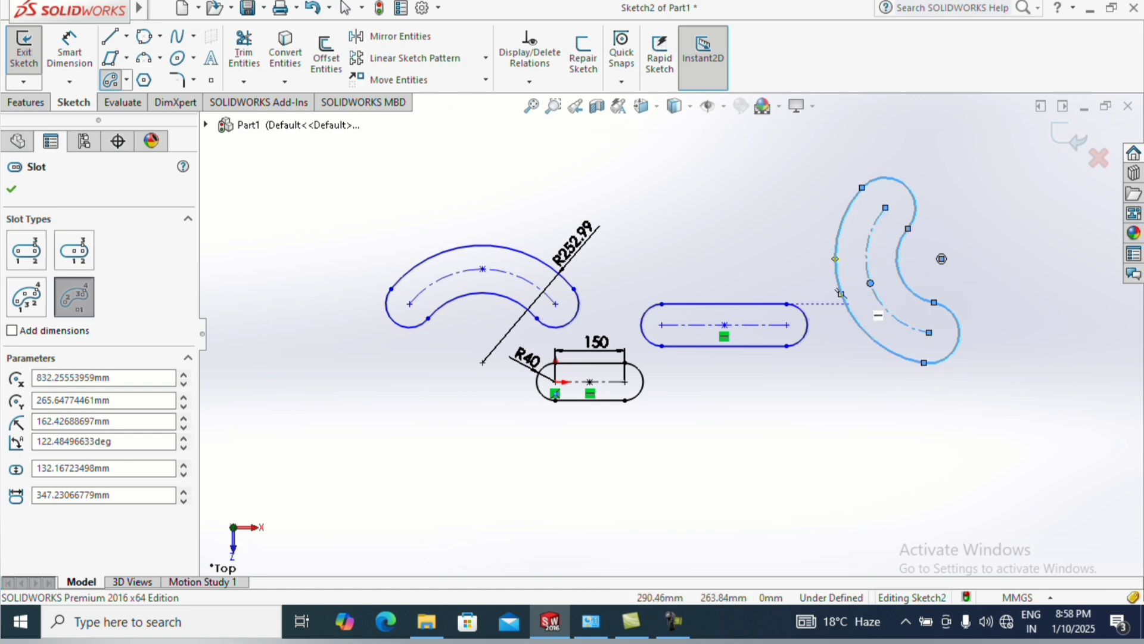
{"action": "scroll", "coordinate": [673, 335], "scroll_direction": "up", "scroll_amount": 2}
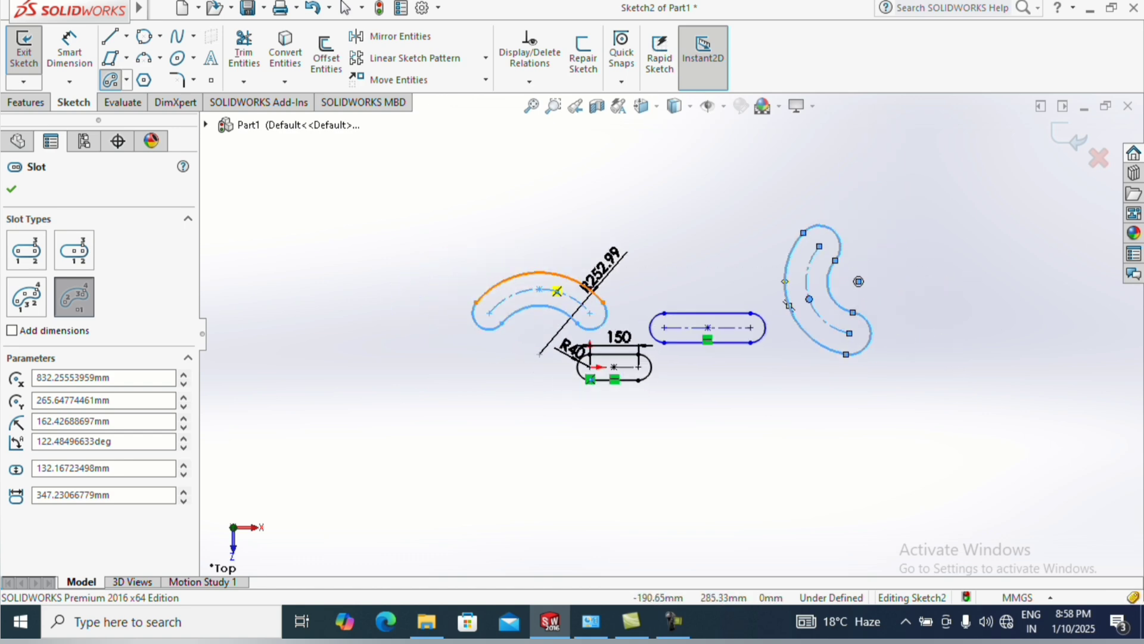
{"action": "scroll", "coordinate": [543, 296], "scroll_direction": "down", "scroll_amount": 4}
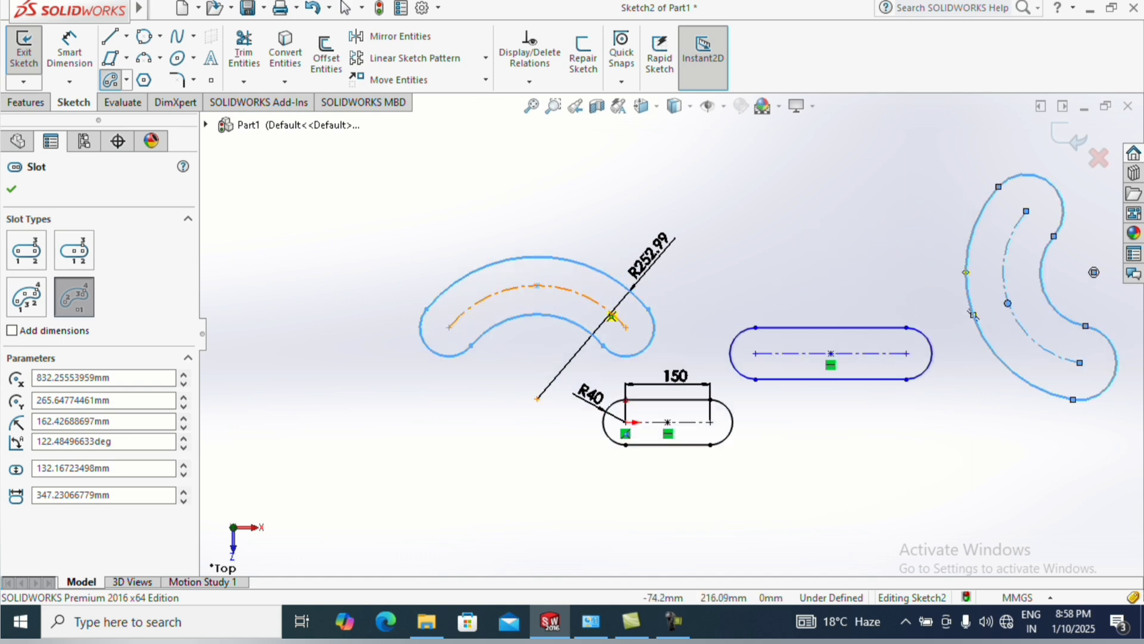
{"action": "scroll", "coordinate": [554, 304], "scroll_direction": "up", "scroll_amount": 5}
{"action": "scroll", "coordinate": [614, 314], "scroll_direction": "down", "scroll_amount": 5}
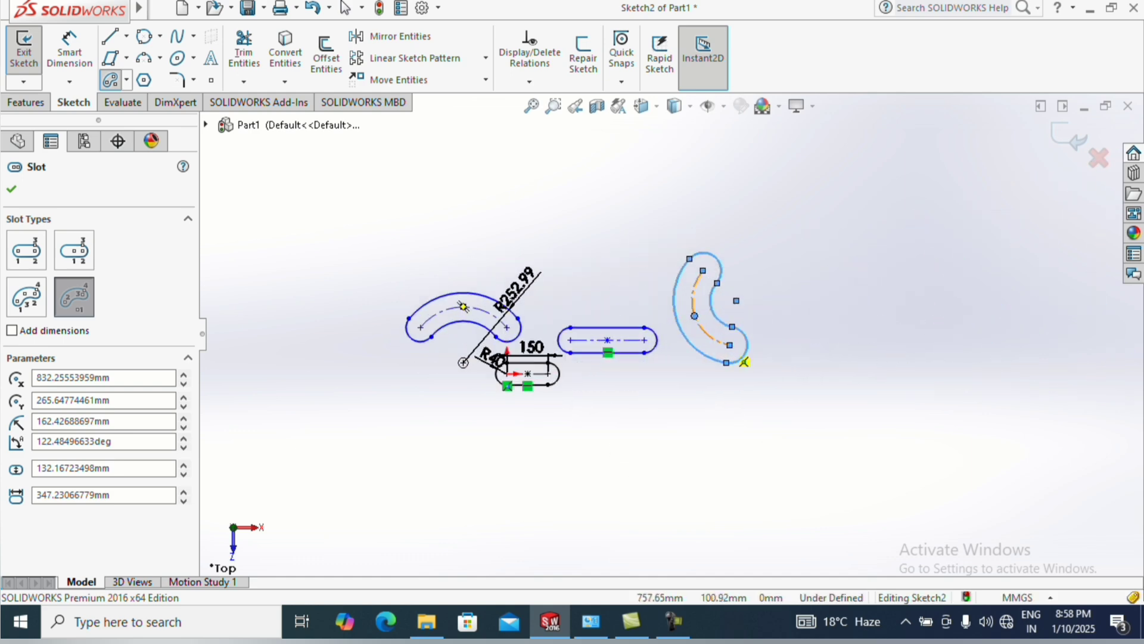
{"action": "scroll", "coordinate": [528, 327], "scroll_direction": "down", "scroll_amount": 3}
{"action": "scroll", "coordinate": [590, 334], "scroll_direction": "up", "scroll_amount": 5}
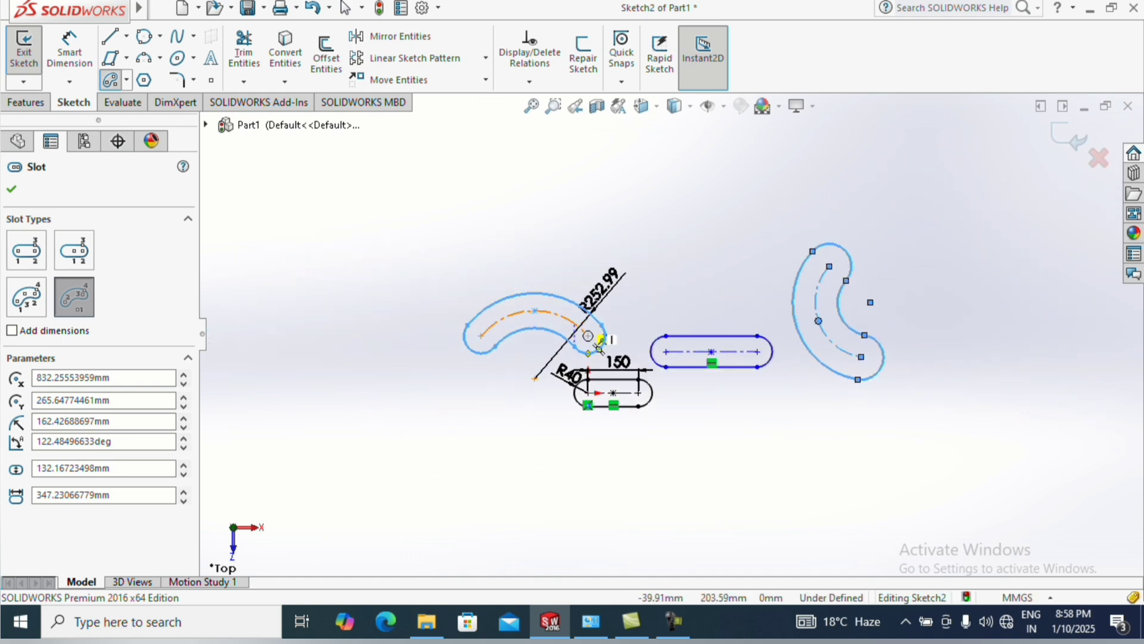
{"action": "scroll", "coordinate": [613, 345], "scroll_direction": "down", "scroll_amount": 2}
{"action": "scroll", "coordinate": [610, 355], "scroll_direction": "up", "scroll_amount": 1}
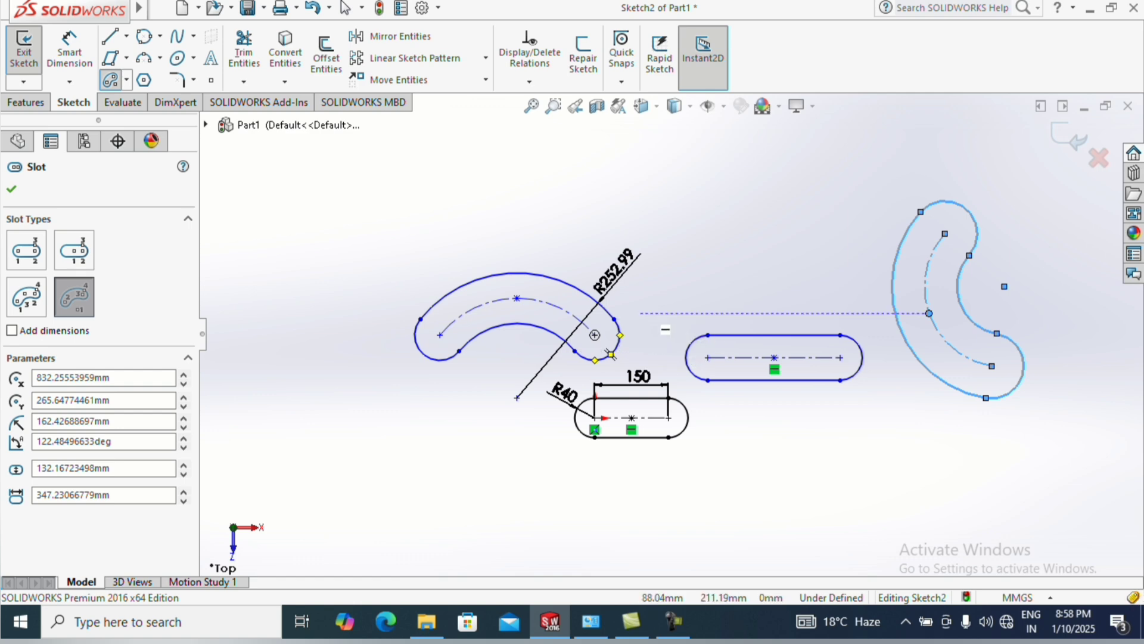
Step: Delete all four slots together with their dimensions to empty the sketch
{"action": "key", "text": "Escape"}
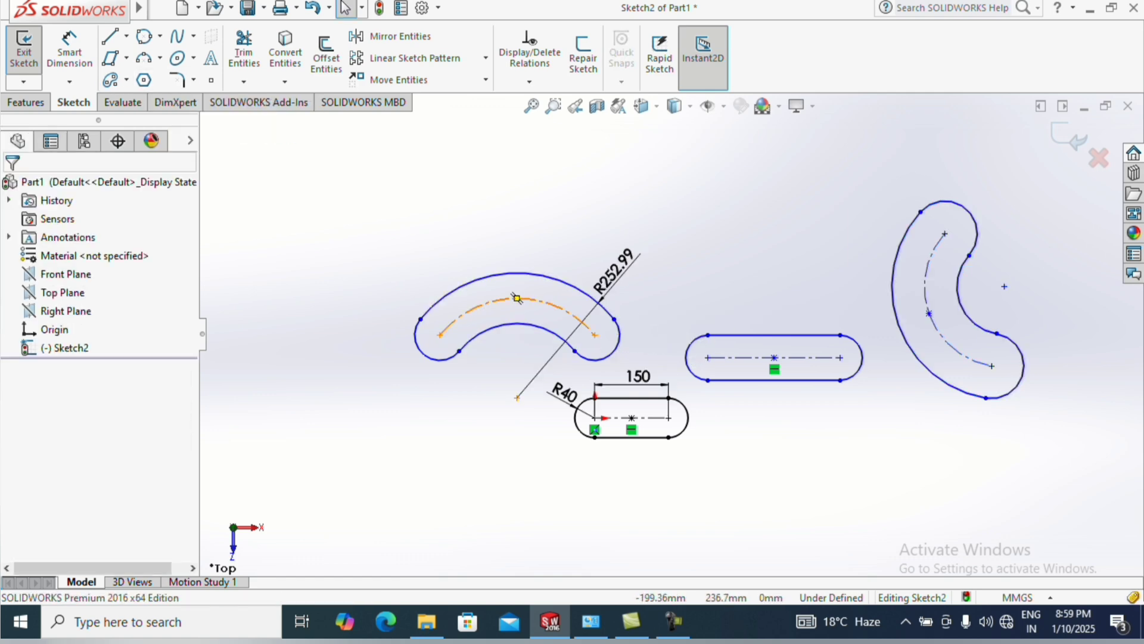
{"action": "scroll", "coordinate": [596, 316], "scroll_direction": "up", "scroll_amount": 4}
{"action": "left_click_drag", "start_coordinate": [914, 227], "coordinate": [495, 449]}
{"action": "key", "text": "Delete"}
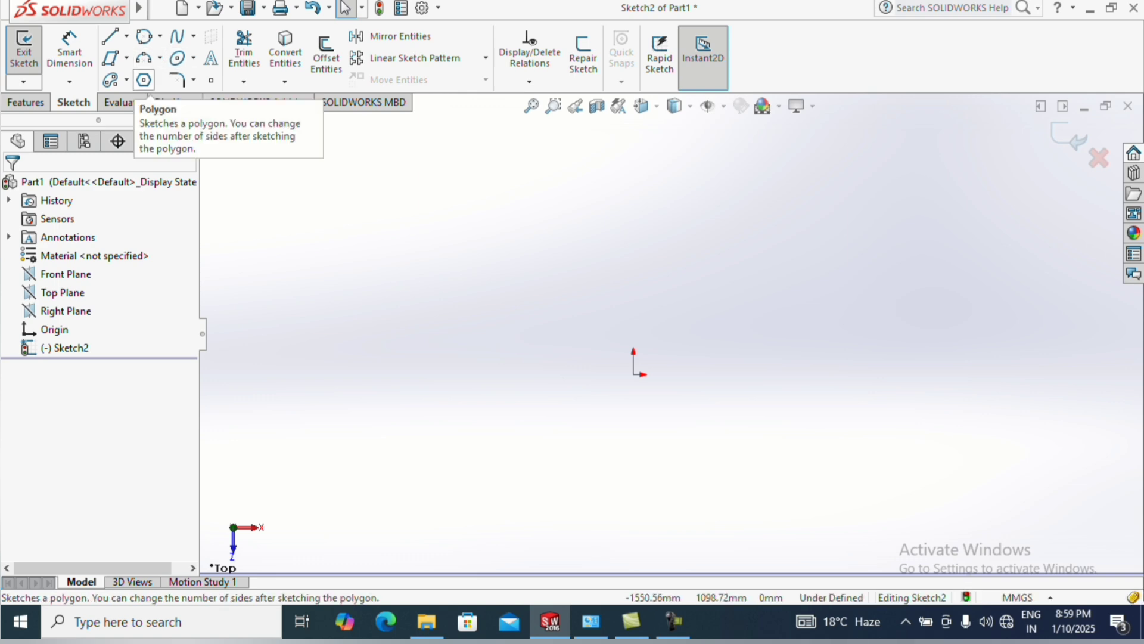
Step: Draw an 8-sided polygon with an inscribed circle up and right of the origin, about 1142 mm in circle diameter and rotated about 334°
{"action": "left_click", "coordinate": [143, 80]}
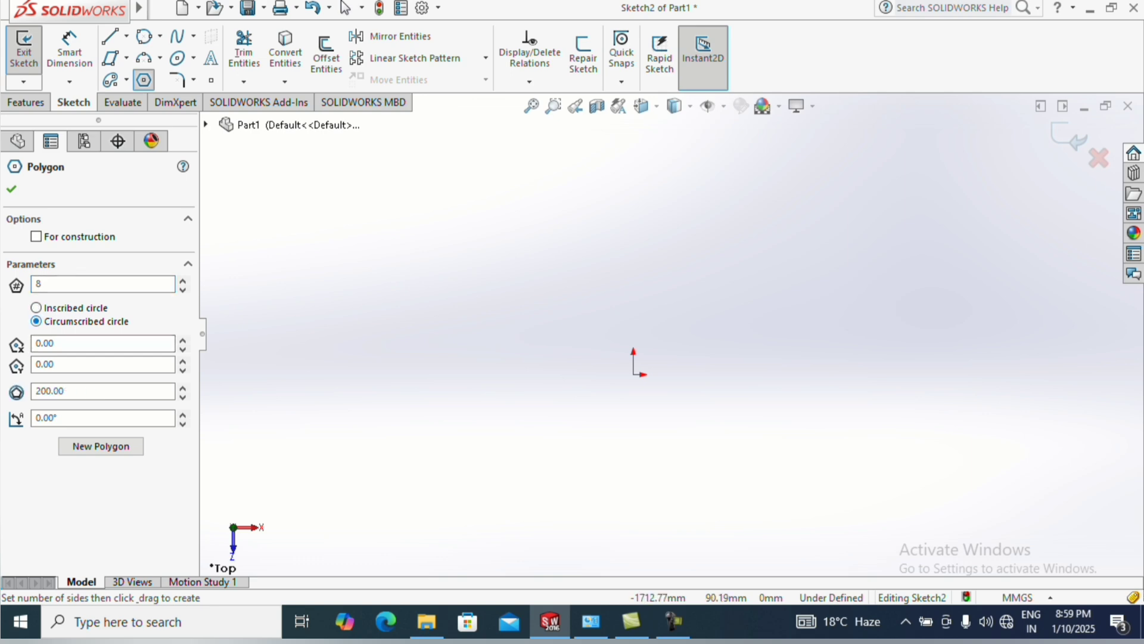
{"action": "left_click", "coordinate": [37, 308]}
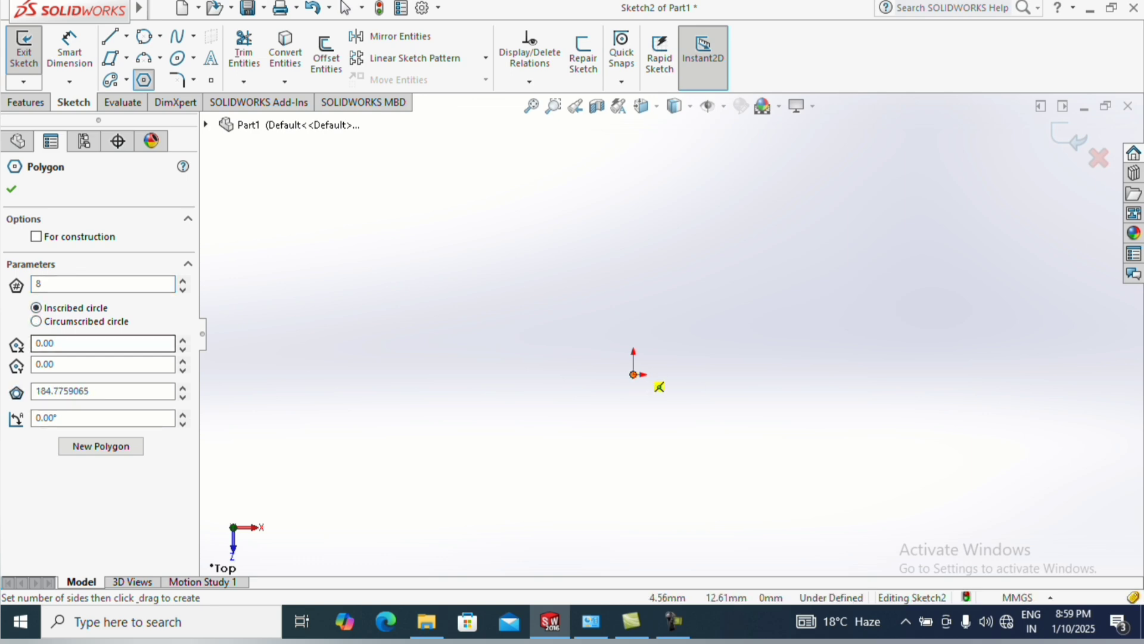
{"action": "left_click", "coordinate": [776, 327]}
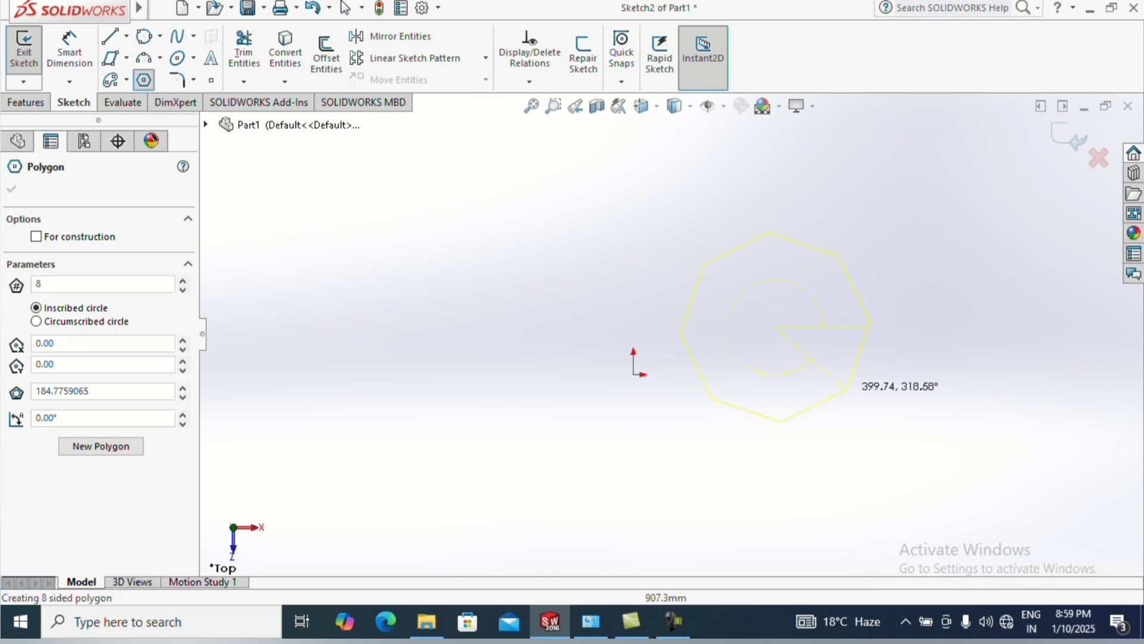
{"action": "left_click", "coordinate": [900, 391]}
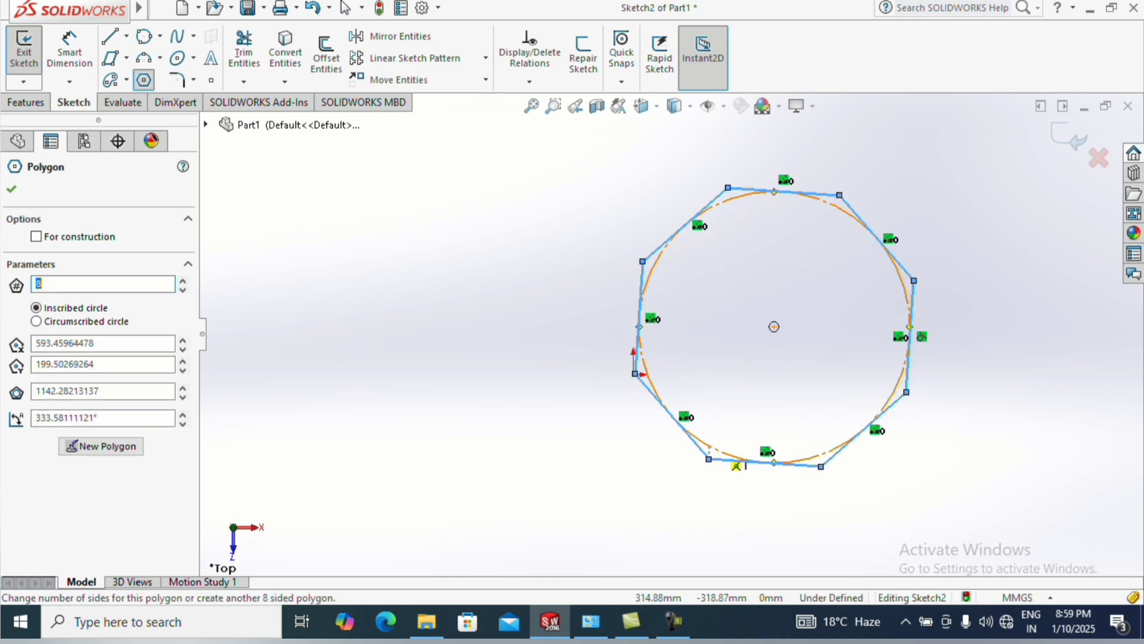
Step: Dimension the octagon's upper-left side and set its length to 100 mm
{"action": "left_click", "coordinate": [70, 53]}
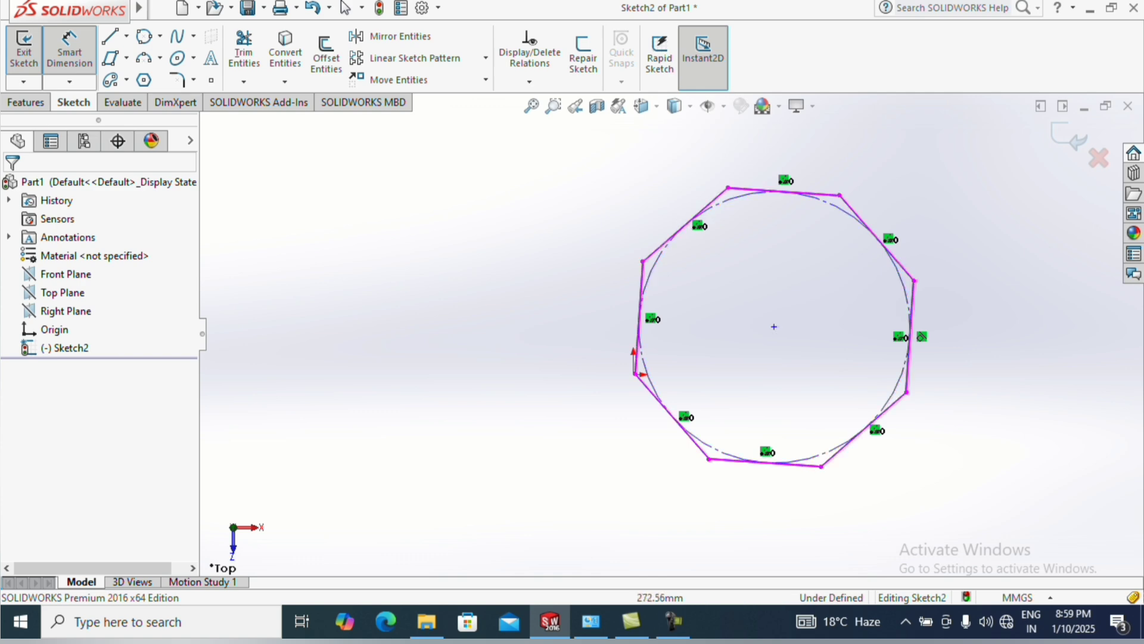
{"action": "left_click", "coordinate": [684, 225]}
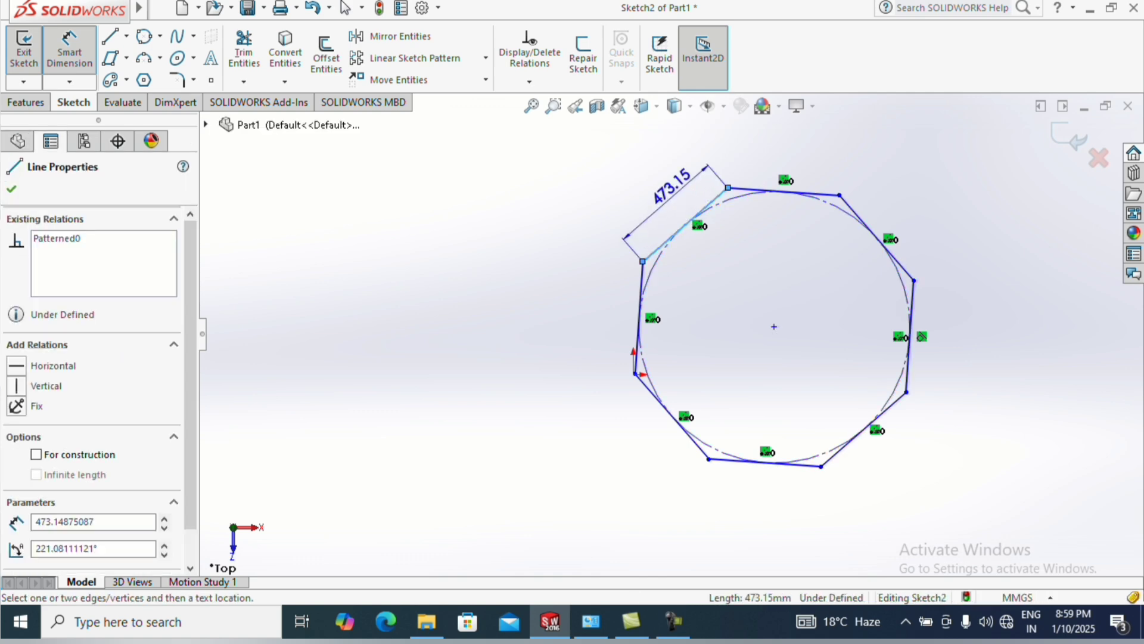
{"action": "left_click", "coordinate": [663, 192]}
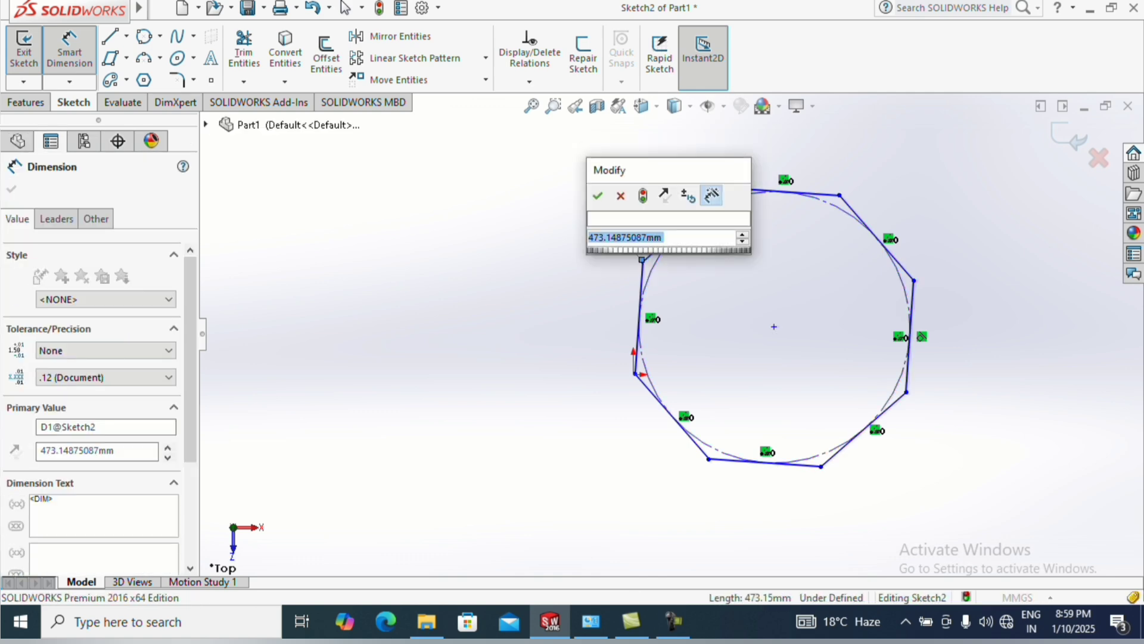
{"action": "type", "text": "100"}
{"action": "key", "text": "Return"}
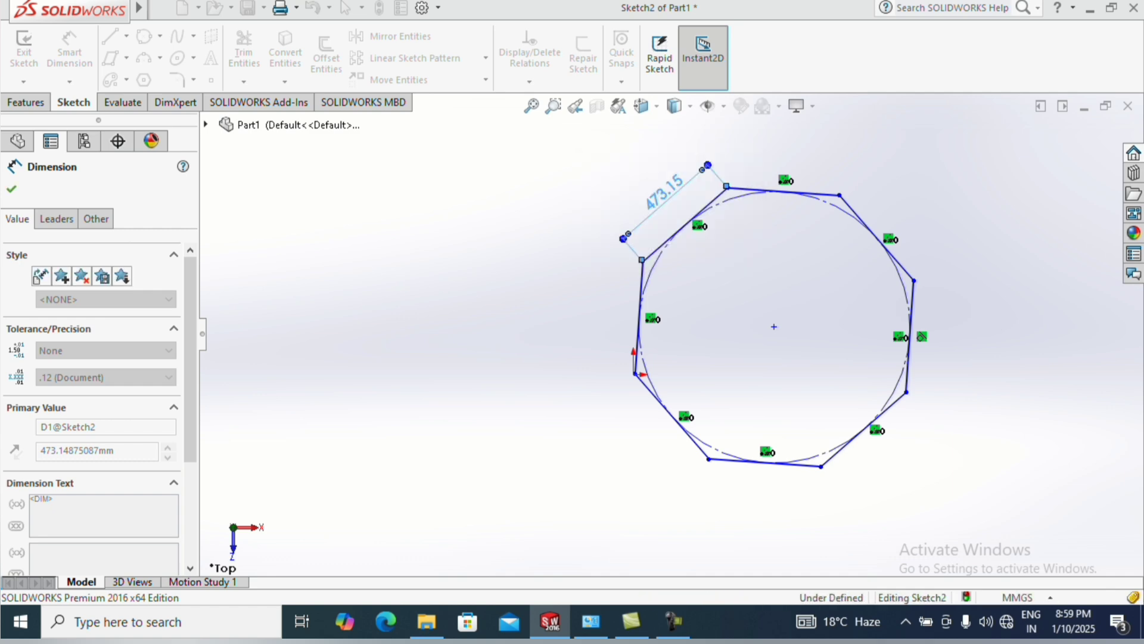
{"action": "scroll", "coordinate": [709, 214], "scroll_direction": "down", "scroll_amount": 10}
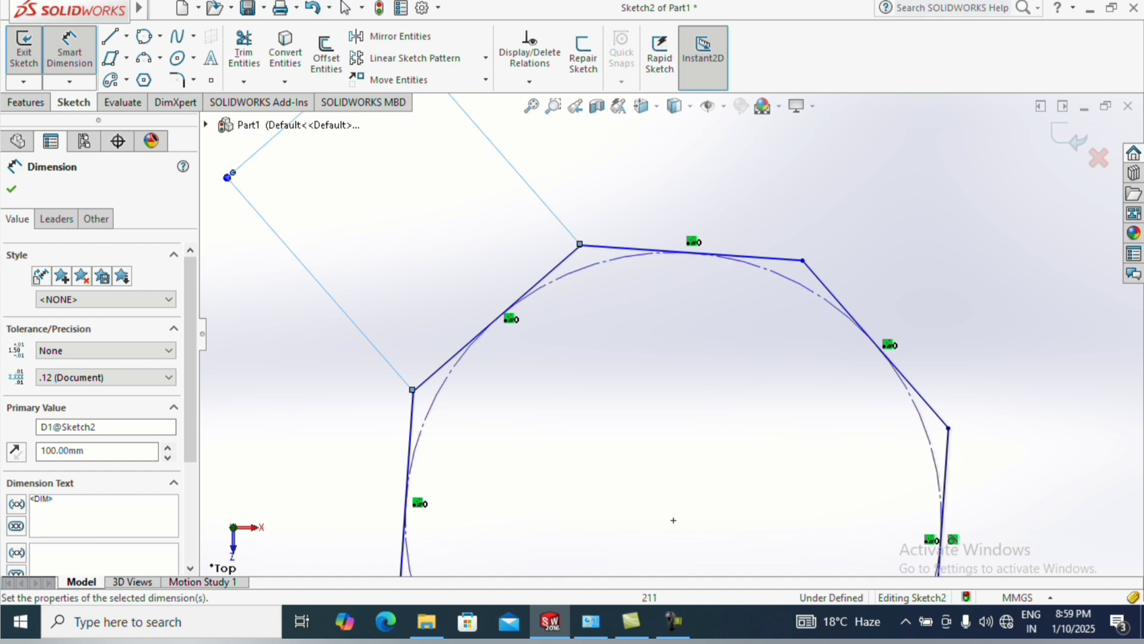
{"action": "scroll", "coordinate": [669, 332], "scroll_direction": "up", "scroll_amount": 5}
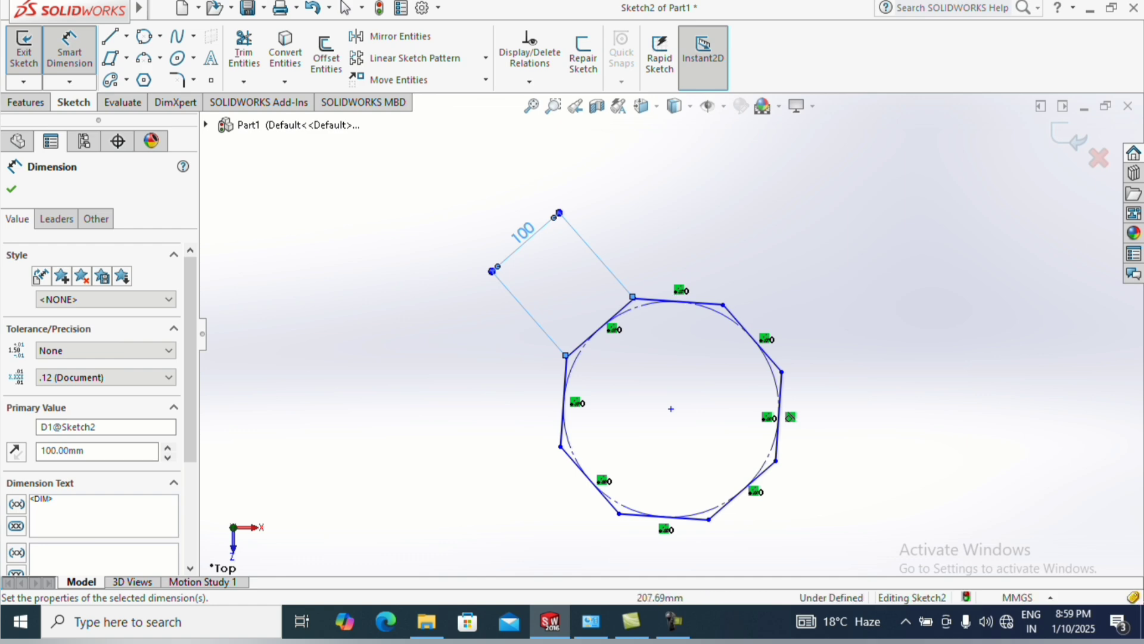
Step: Delete the length dimension from the octagon's upper-left side
{"action": "key", "text": "Escape"}
{"action": "key", "text": "Escape"}
{"action": "left_click", "coordinate": [523, 233]}
{"action": "key", "text": "Delete"}
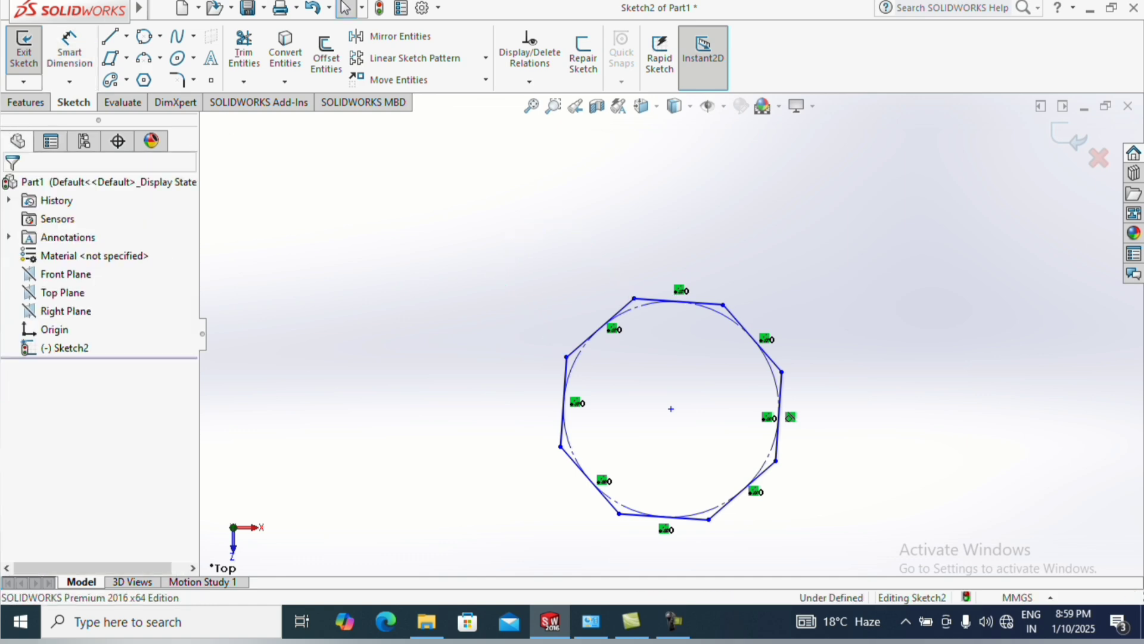
Step: Dimension the octagon's inscribed construction circle and set its diameter to 100 mm
{"action": "left_click", "coordinate": [69, 51]}
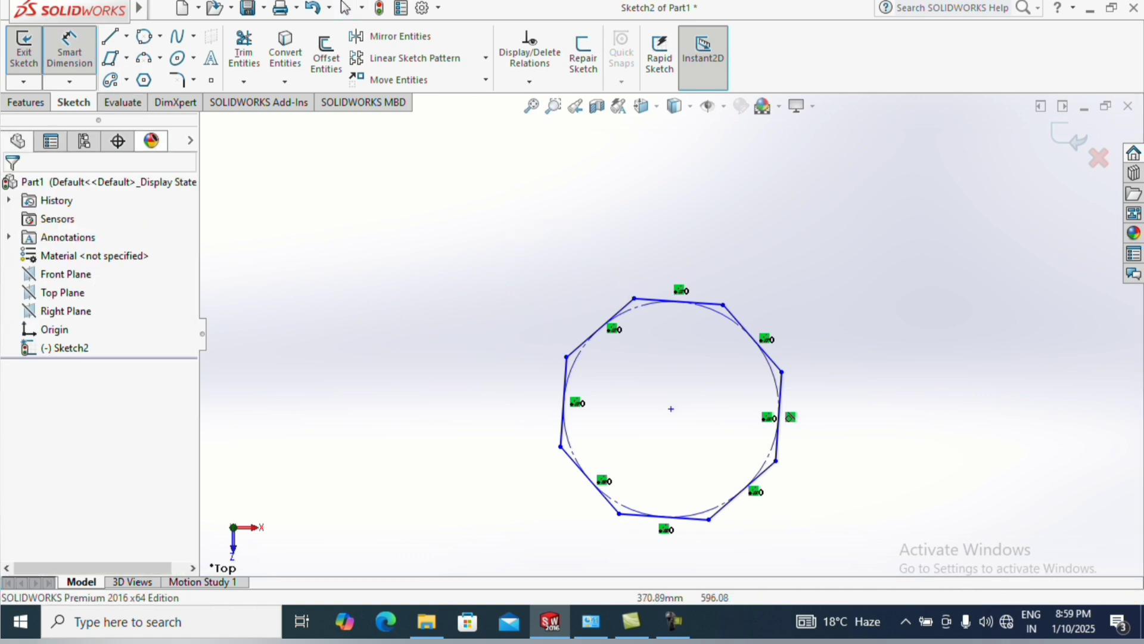
{"action": "left_click", "coordinate": [723, 314]}
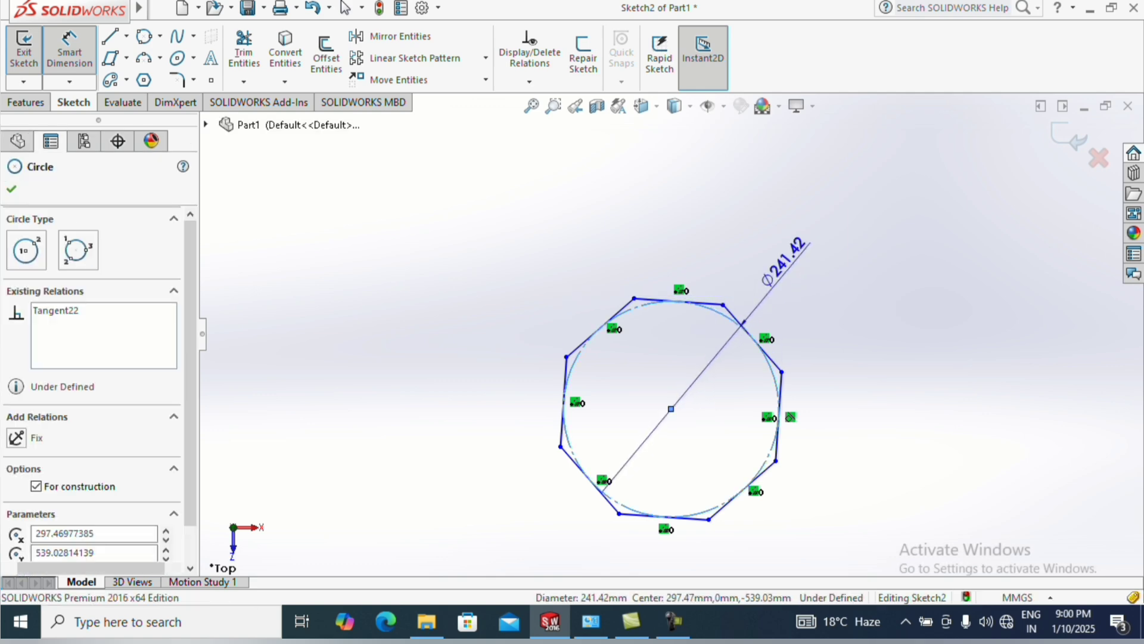
{"action": "left_click", "coordinate": [784, 262]}
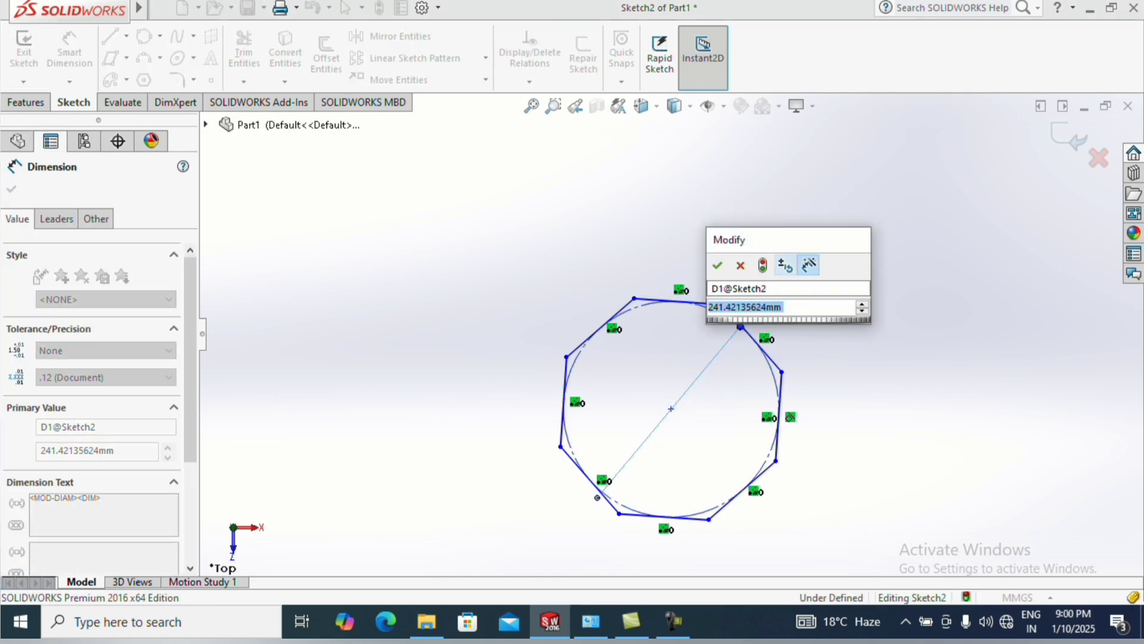
{"action": "type", "text": "10"}
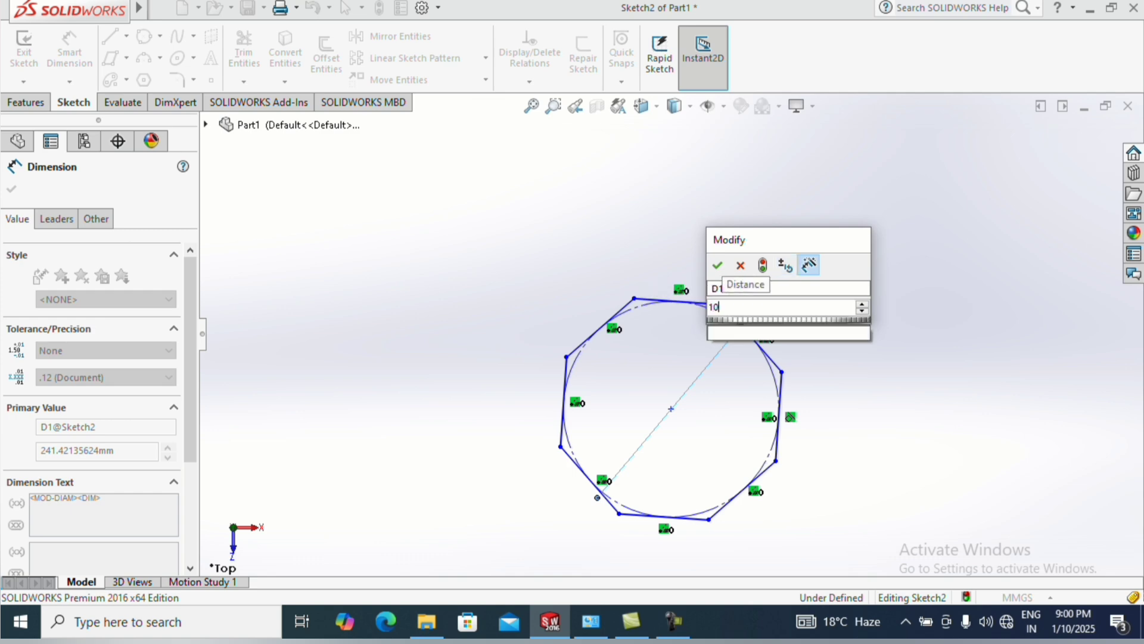
{"action": "type", "text": "0"}
{"action": "key", "text": "Return"}
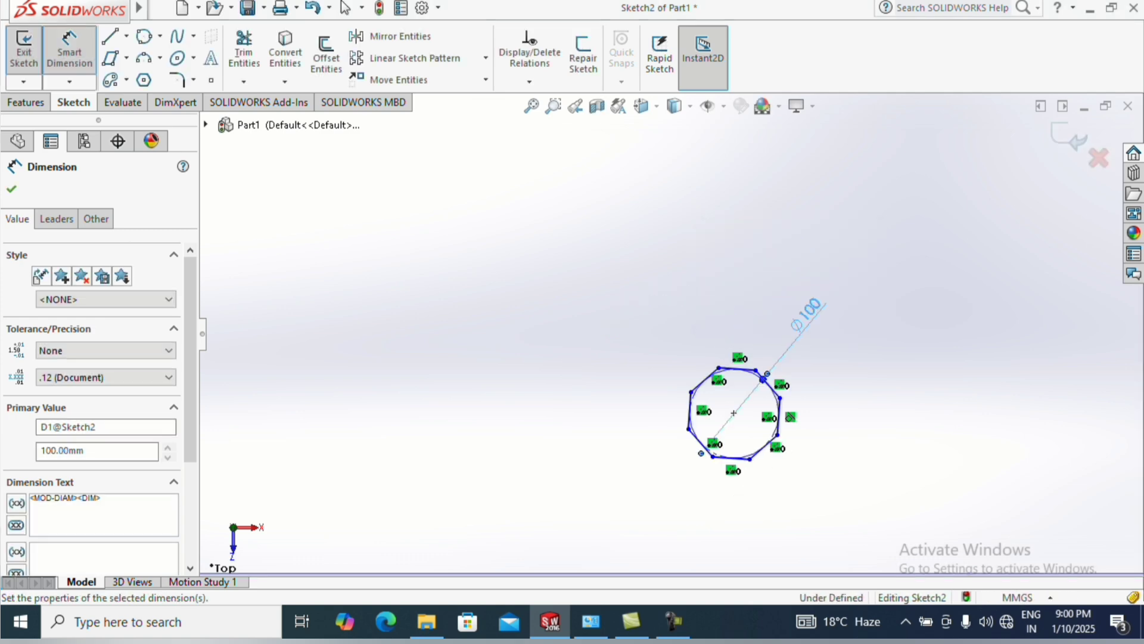
{"action": "scroll", "coordinate": [809, 415], "scroll_direction": "down", "scroll_amount": 5}
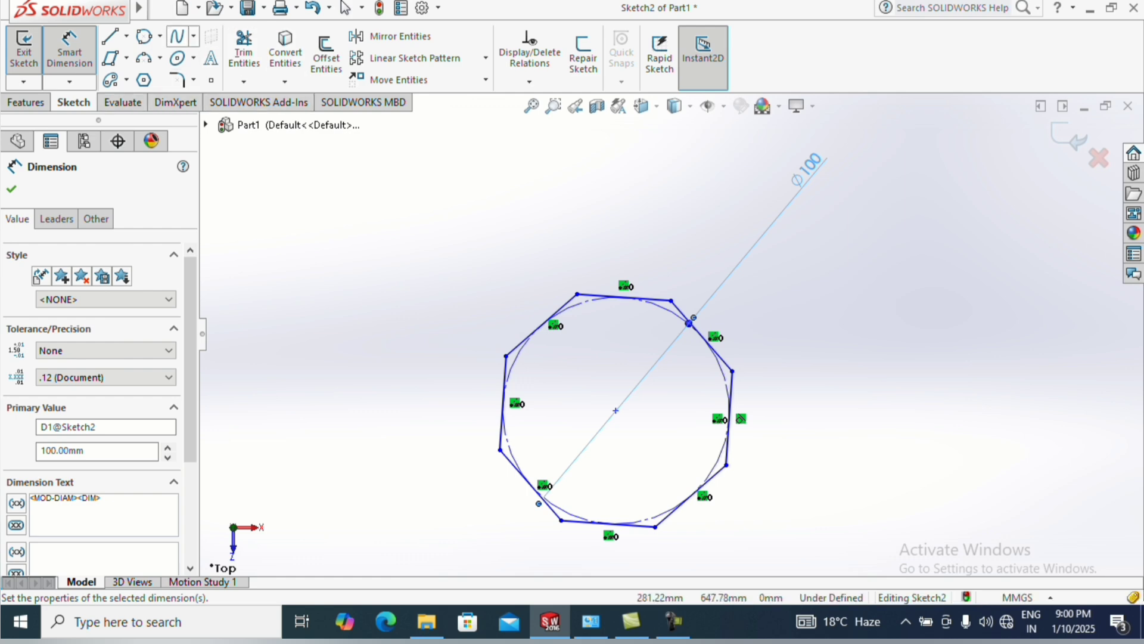
Step: Draw a wavy seven-point spline right of the octagon and shift its second point slightly to about X 592 mm, Y 583 mm
{"action": "left_click", "coordinate": [177, 36]}
{"action": "scroll", "coordinate": [670, 335], "scroll_direction": "up", "scroll_amount": 5}
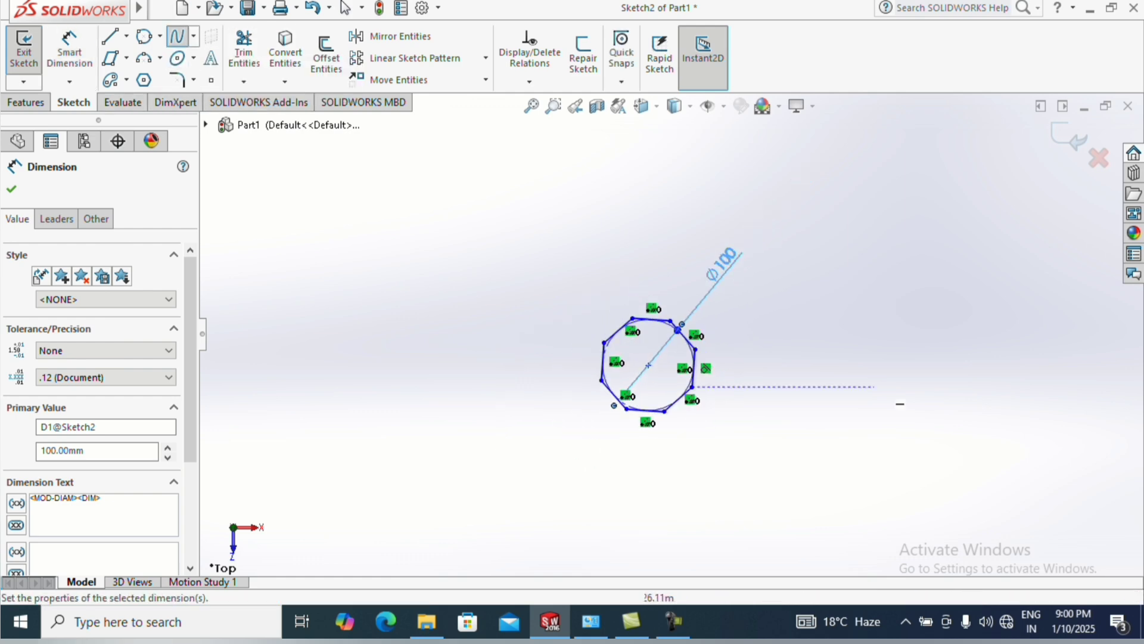
{"action": "scroll", "coordinate": [852, 382], "scroll_direction": "down", "scroll_amount": 4}
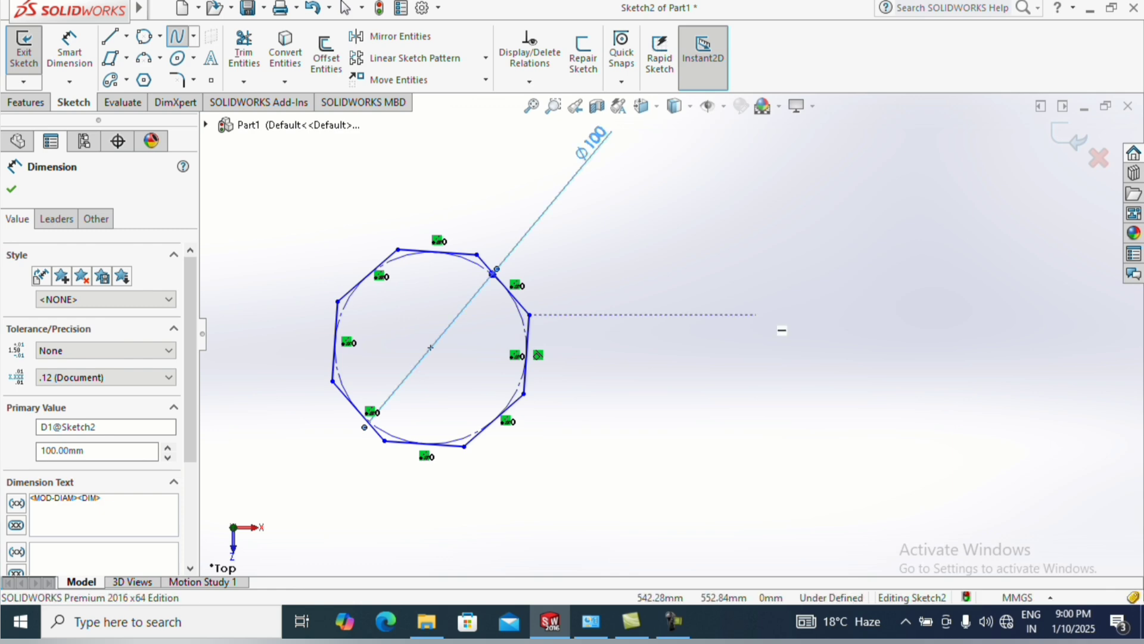
{"action": "left_click", "coordinate": [755, 315]}
{"action": "left_click", "coordinate": [850, 243]}
{"action": "left_click", "coordinate": [975, 302]}
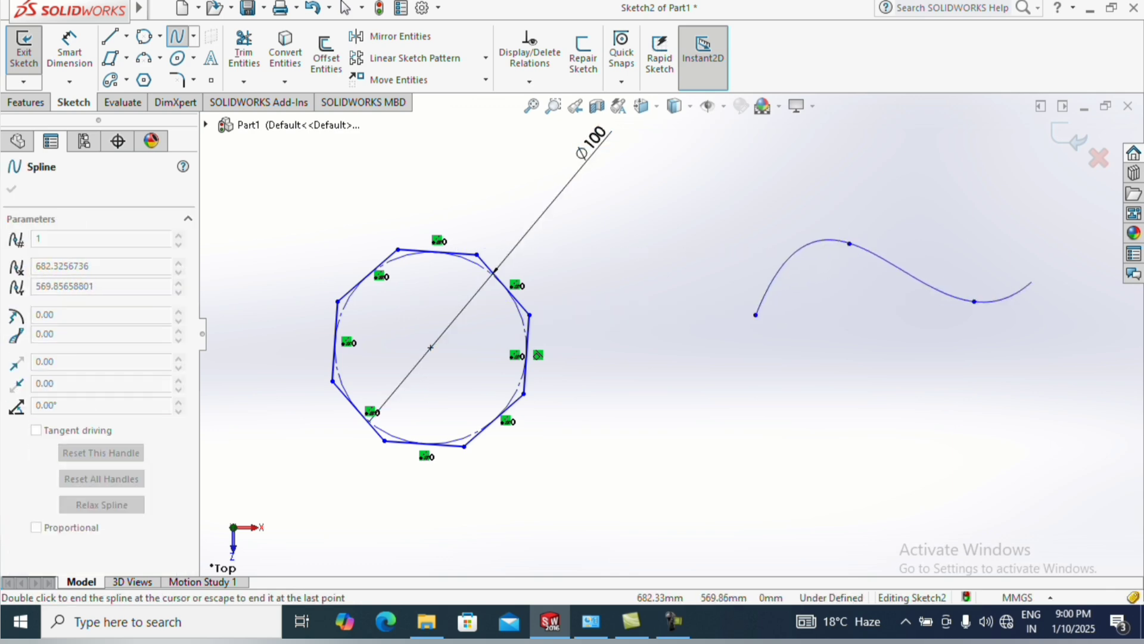
{"action": "scroll", "coordinate": [1097, 234], "scroll_direction": "down", "scroll_amount": 2}
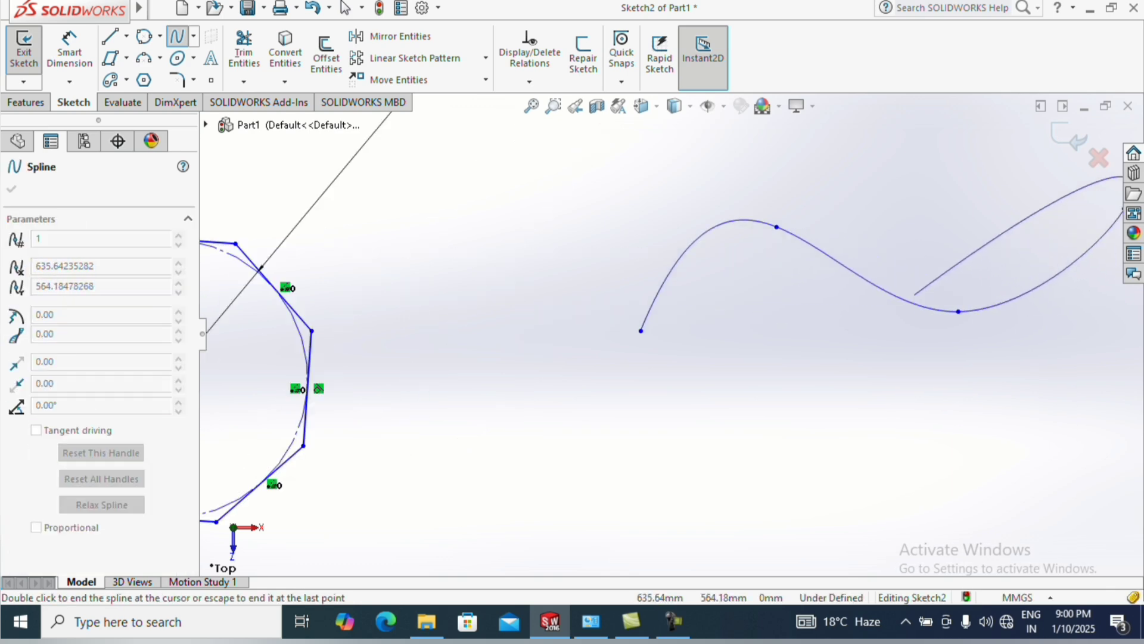
{"action": "scroll", "coordinate": [629, 341], "scroll_direction": "up", "scroll_amount": 3}
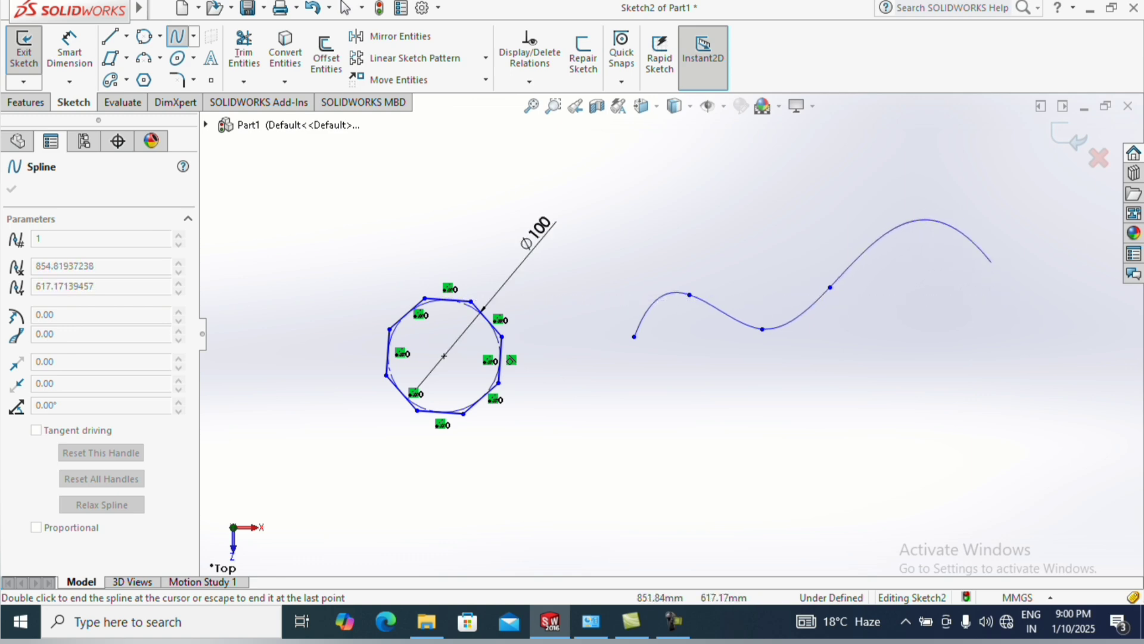
{"action": "left_click", "coordinate": [948, 264]}
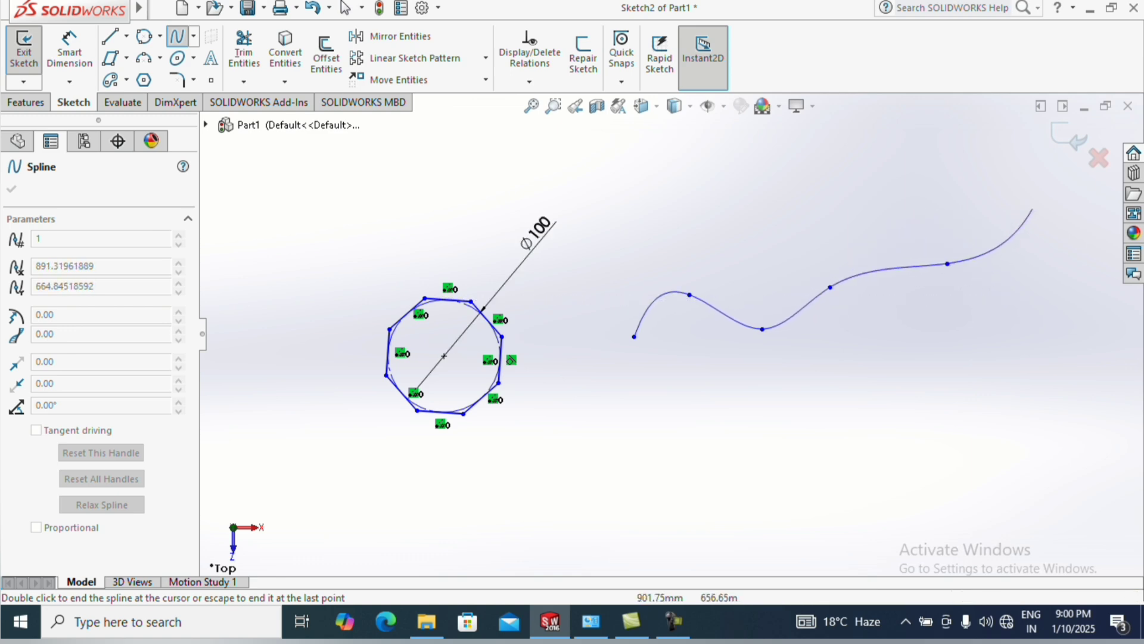
{"action": "left_click", "coordinate": [1062, 314]}
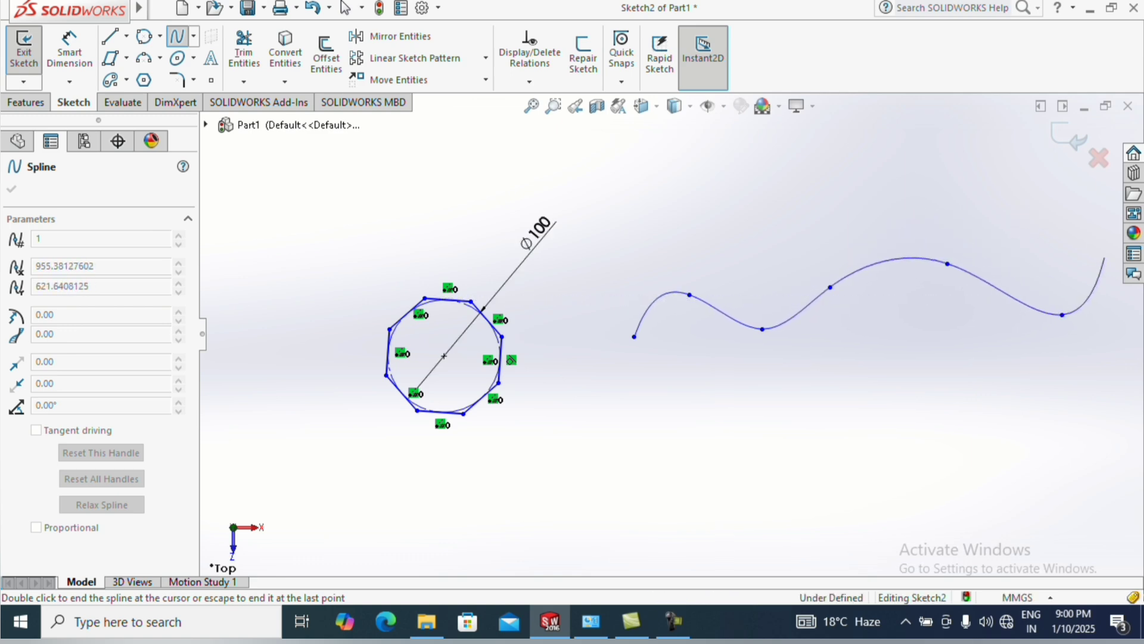
{"action": "double_click", "coordinate": [1104, 258]}
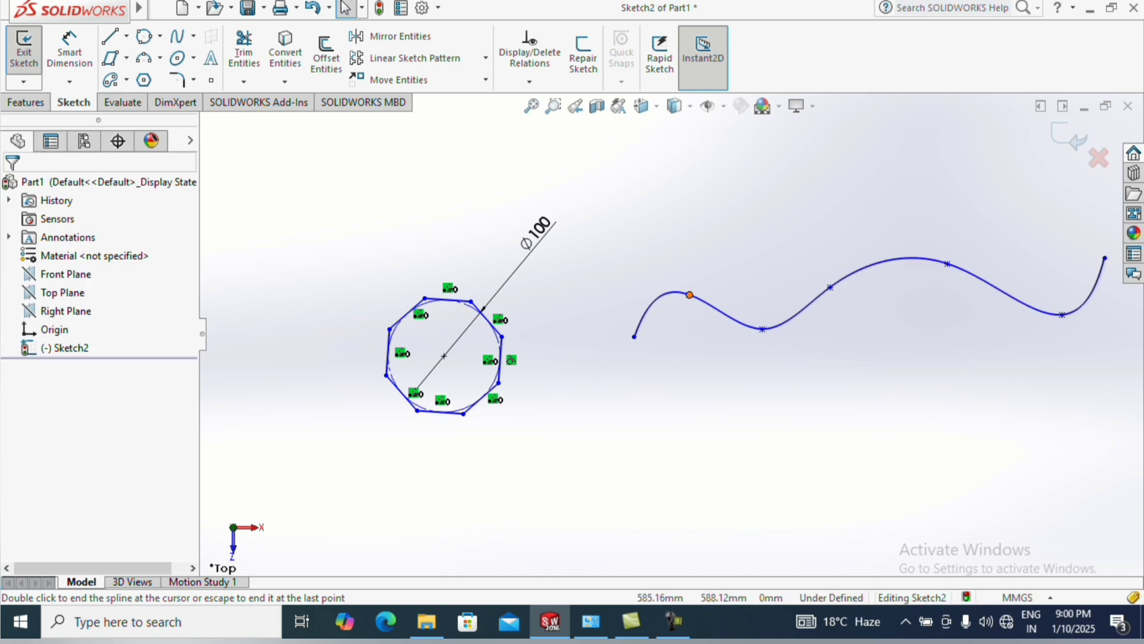
{"action": "mouse_move", "coordinate": [690, 294]}
{"action": "left_mouse_down"}
{"action": "mouse_move", "coordinate": [683, 263]}
{"action": "mouse_move", "coordinate": [681, 294]}
{"action": "mouse_move", "coordinate": [696, 302]}
{"action": "left_mouse_up"}
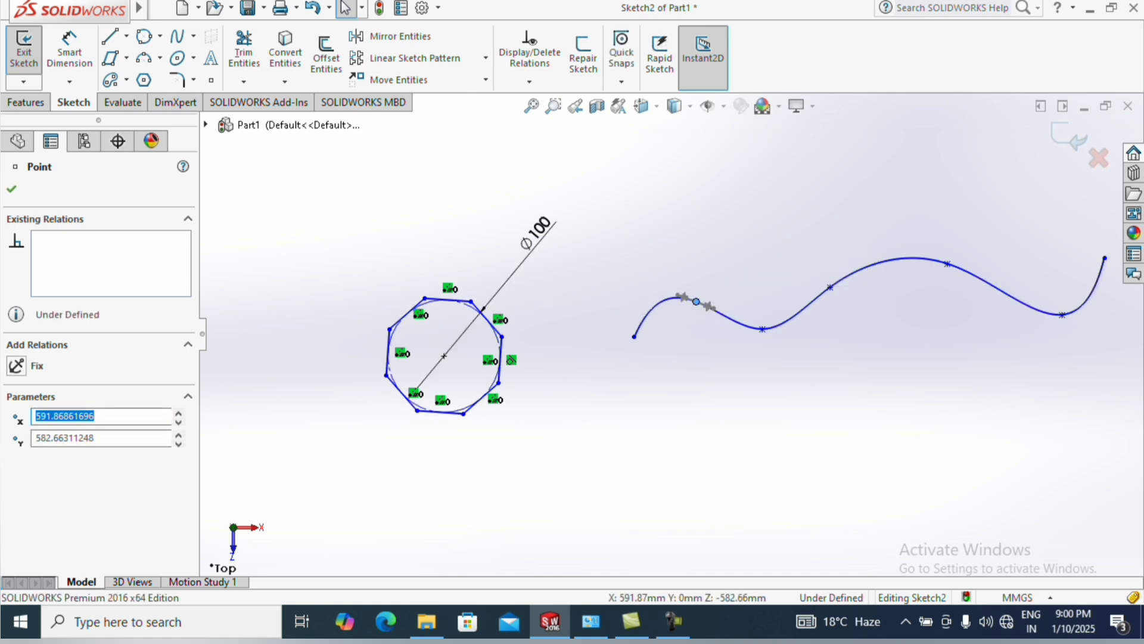
{"action": "key", "text": "Escape"}
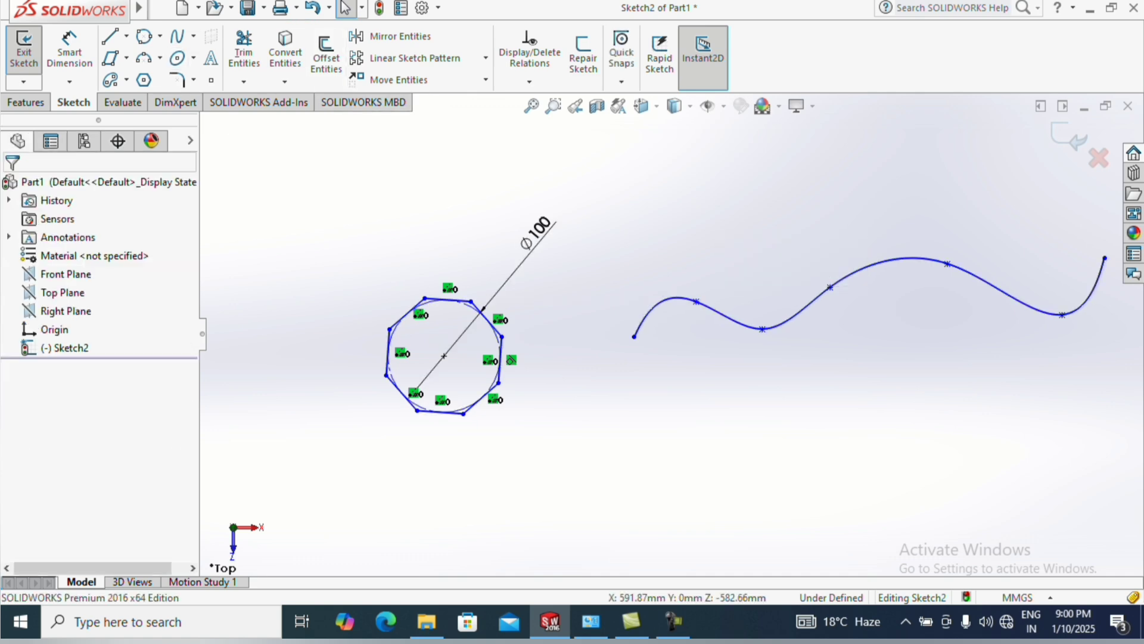
Step: Delete the spline, the octagon and its diameter dimension from the sketch
{"action": "scroll", "coordinate": [671, 334], "scroll_direction": "up", "scroll_amount": 4}
{"action": "left_click_drag", "start_coordinate": [946, 416], "coordinate": [629, 242]}
{"action": "left_click_drag", "start_coordinate": [629, 416], "coordinate": [445, 467]}
{"action": "key", "text": "Delete"}
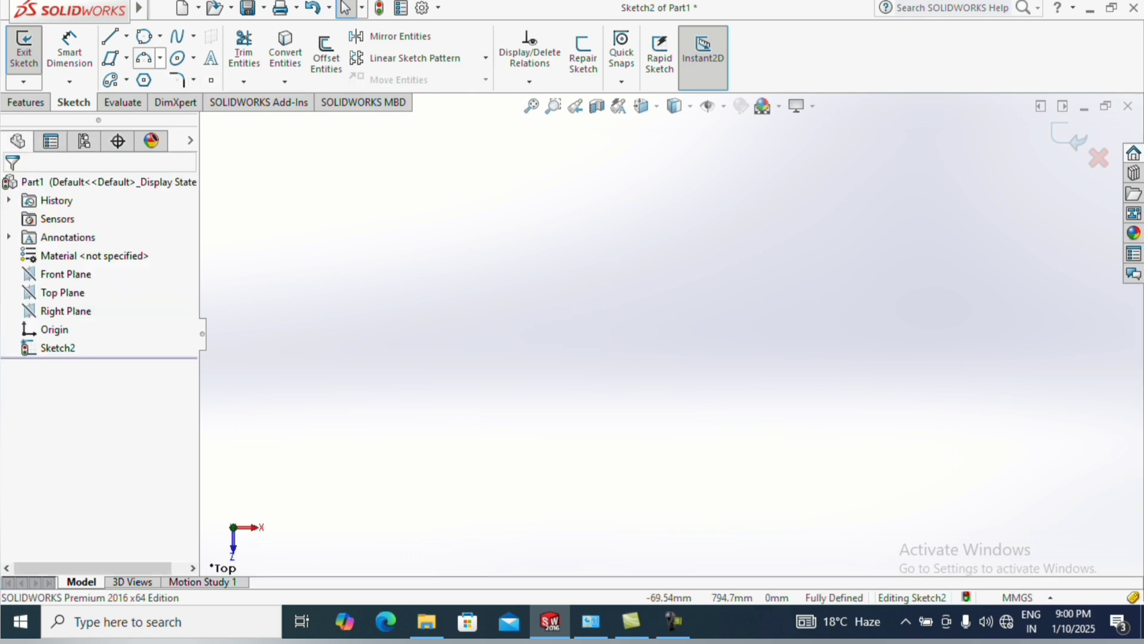
Step: Draw a horizontal ellipse in the empty sketch with a major radius of about 372 mm and a minor radius of about 120 mm
{"action": "left_click", "coordinate": [193, 58]}
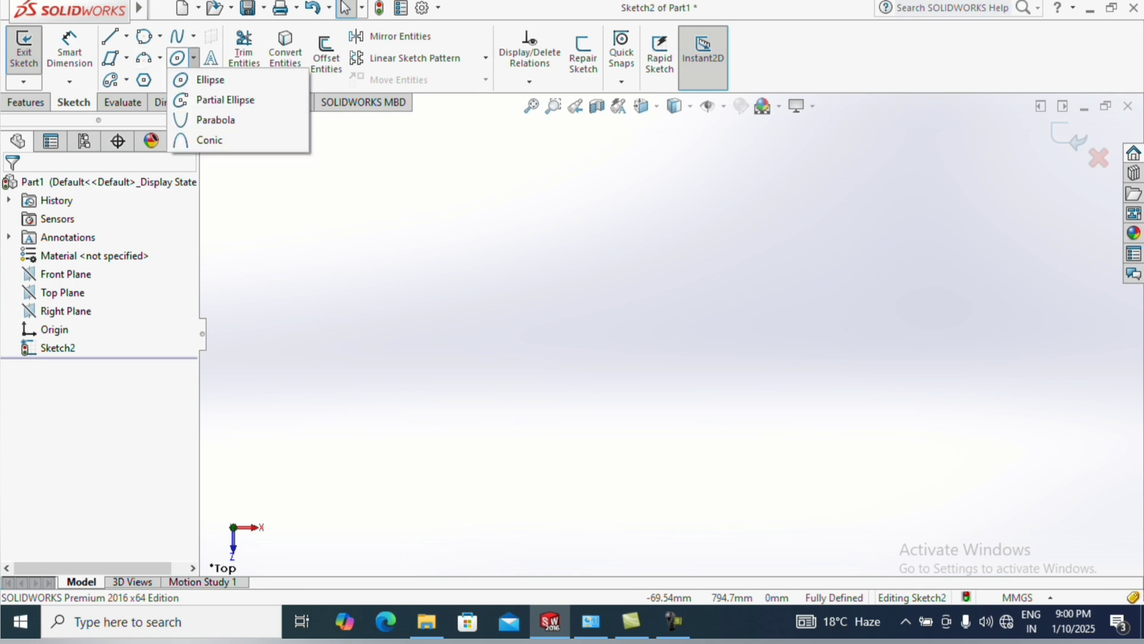
{"action": "left_click", "coordinate": [210, 79]}
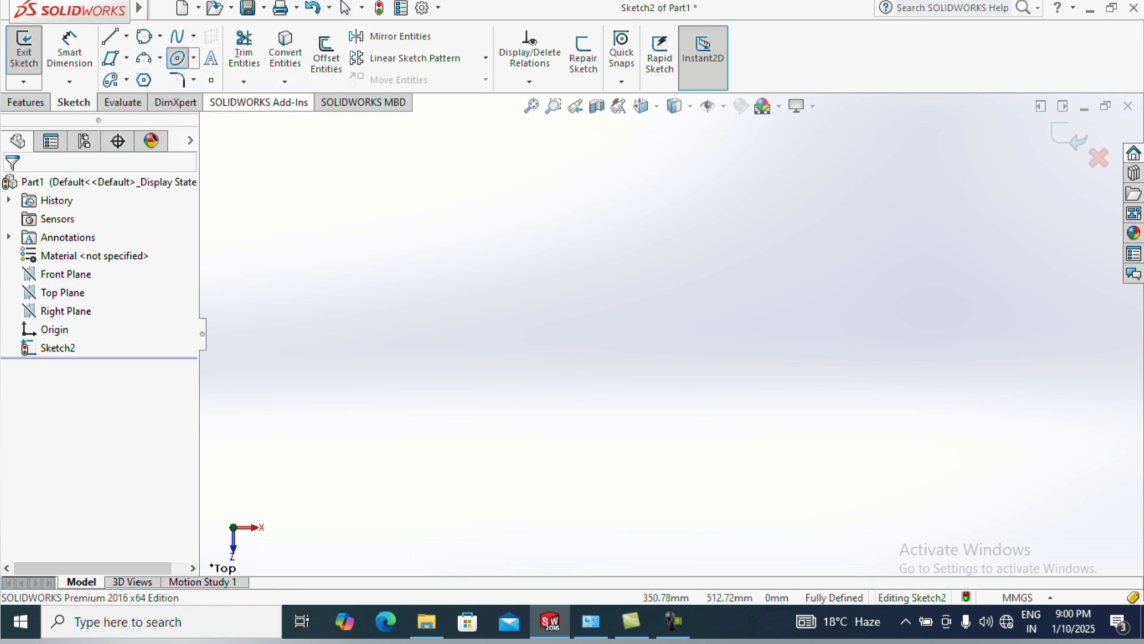
{"action": "left_click", "coordinate": [576, 335]}
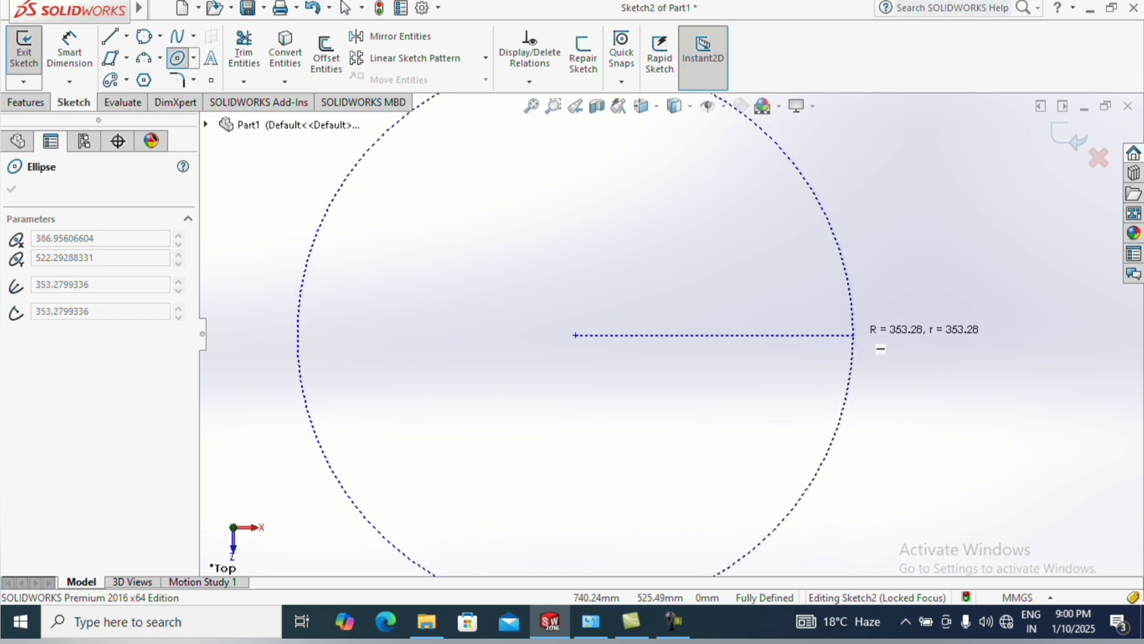
{"action": "left_click", "coordinate": [868, 336]}
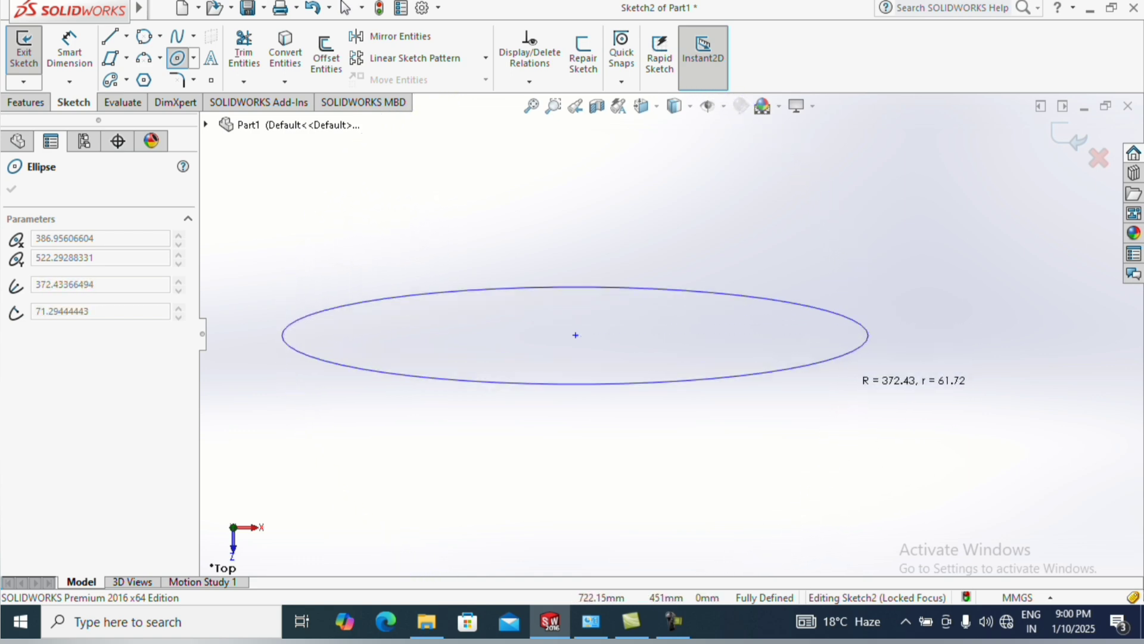
{"action": "left_click", "coordinate": [750, 430]}
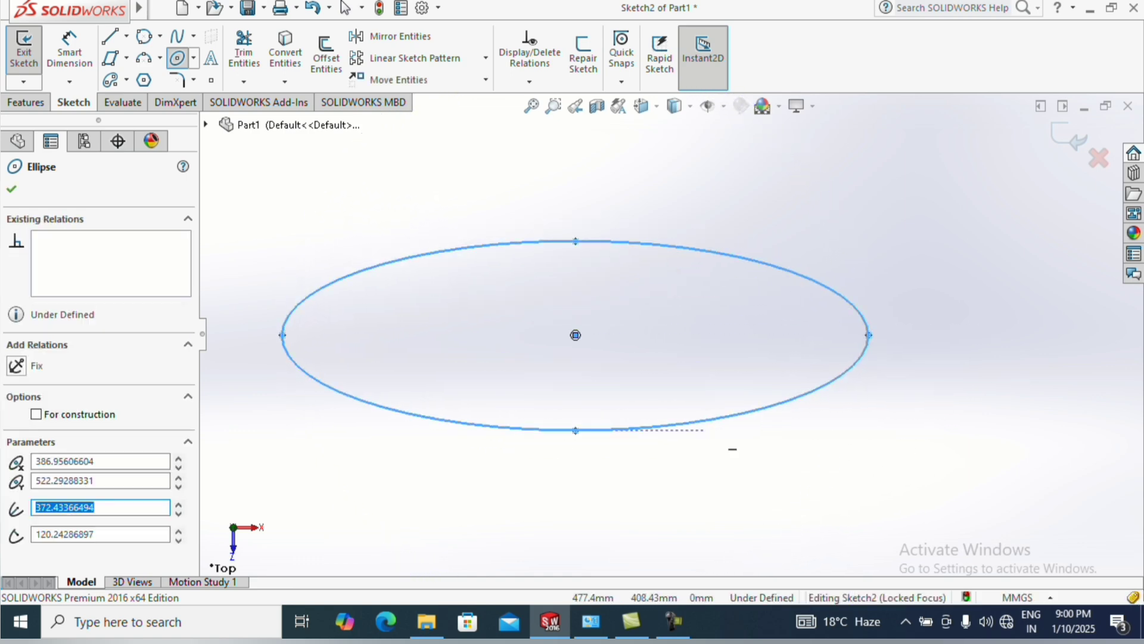
Step: Dimension the ellipse's overall width between its two side points, placing the dimension above it
{"action": "left_click", "coordinate": [70, 56]}
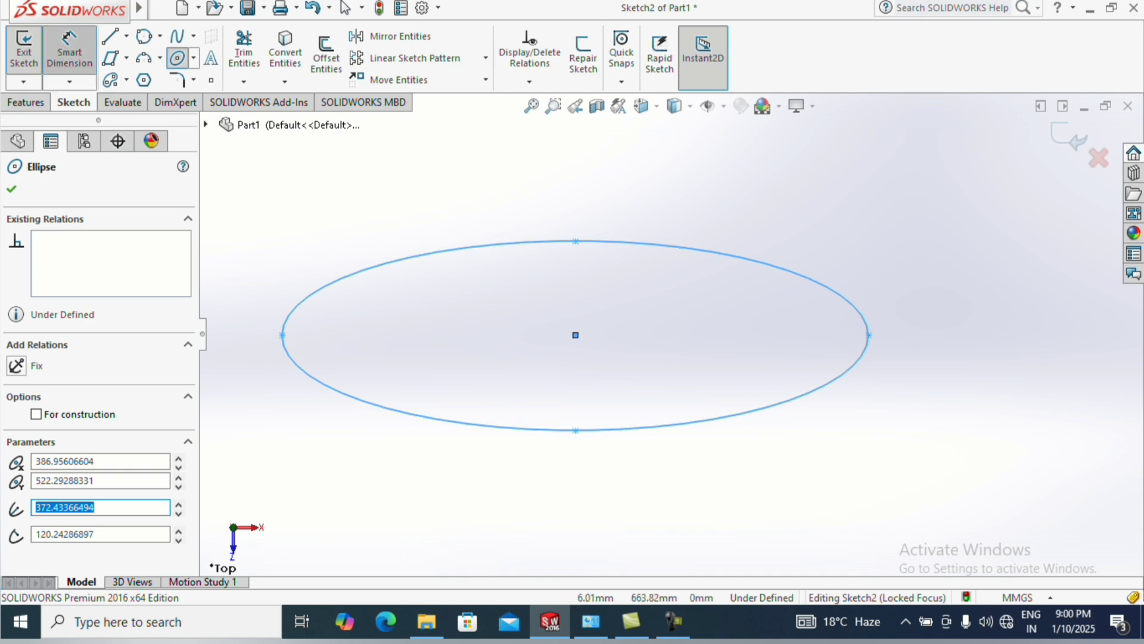
{"action": "left_click", "coordinate": [283, 335]}
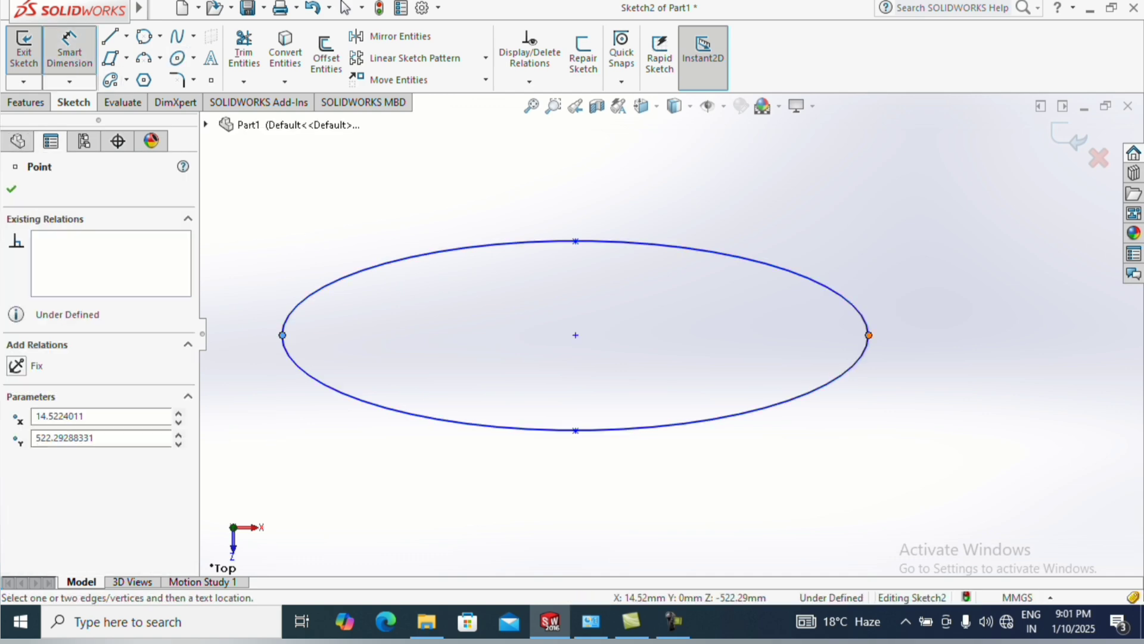
{"action": "left_click", "coordinate": [869, 335]}
{"action": "left_click", "coordinate": [630, 197]}
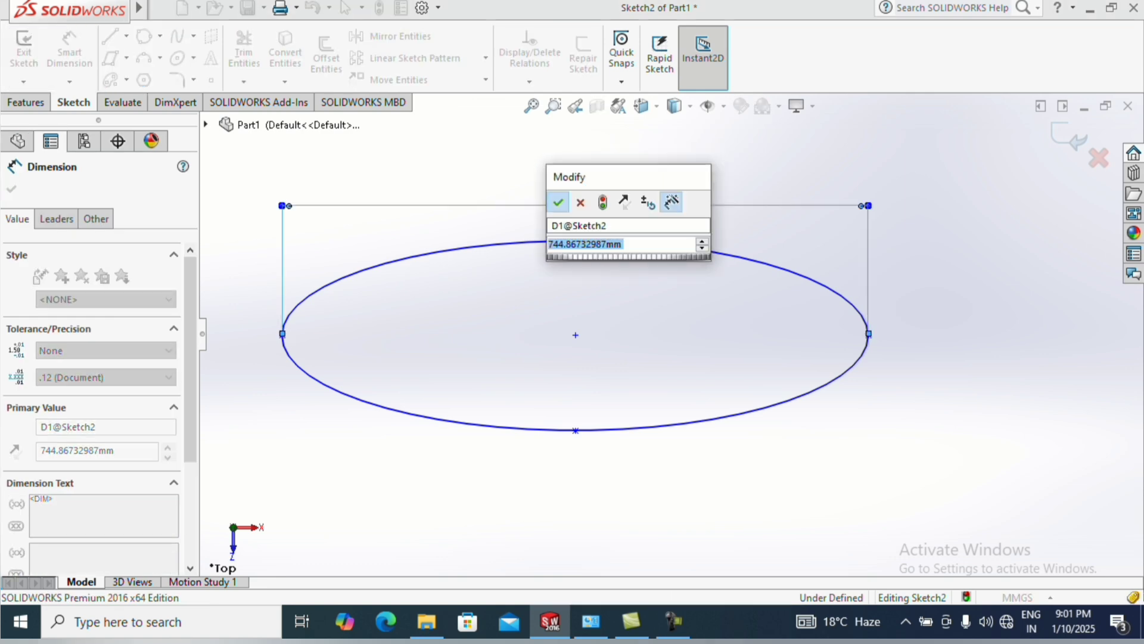
{"action": "key", "text": "Return"}
Step: Dimension the ellipse's overall height between its upper and lower points and set it to 300 mm
{"action": "left_click", "coordinate": [576, 241]}
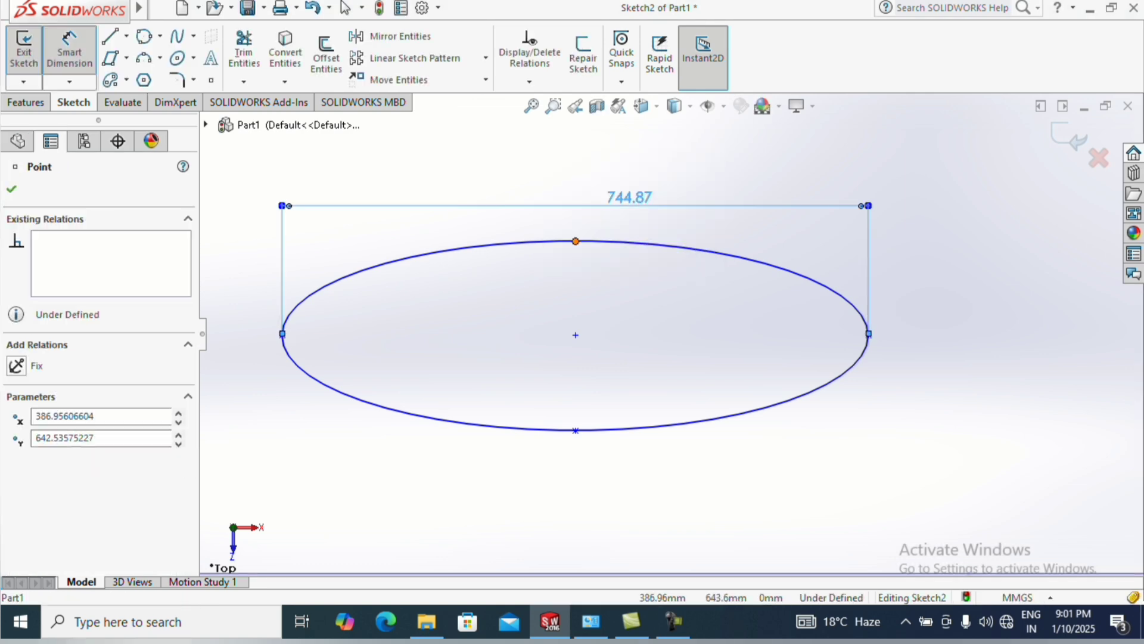
{"action": "left_click", "coordinate": [575, 431]}
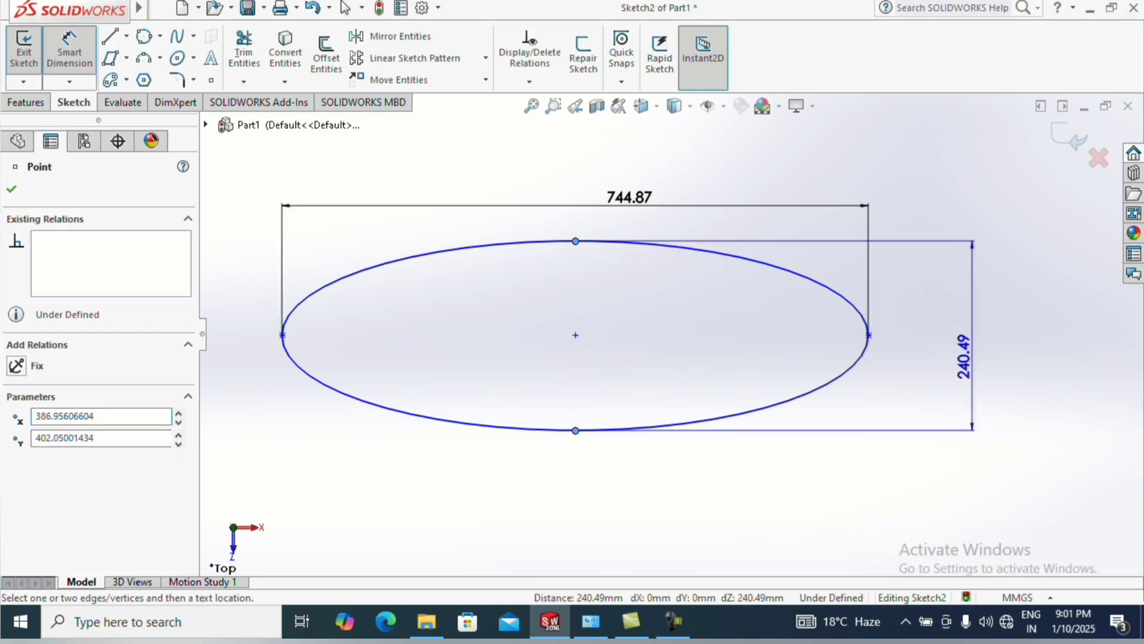
{"action": "left_click", "coordinate": [972, 340]}
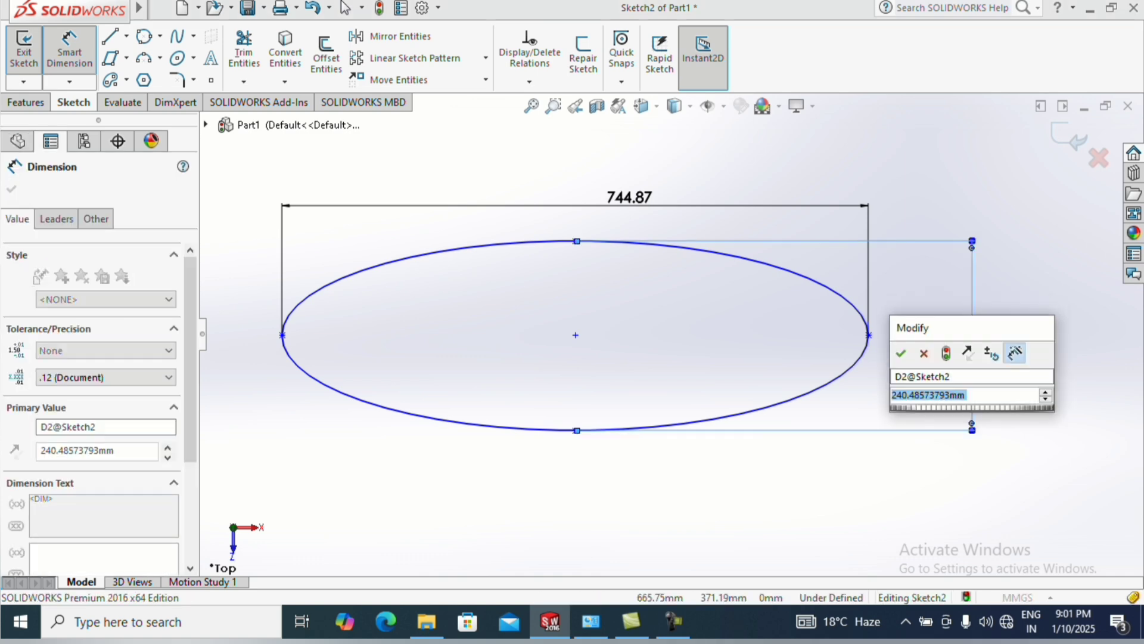
{"action": "type", "text": "3"}
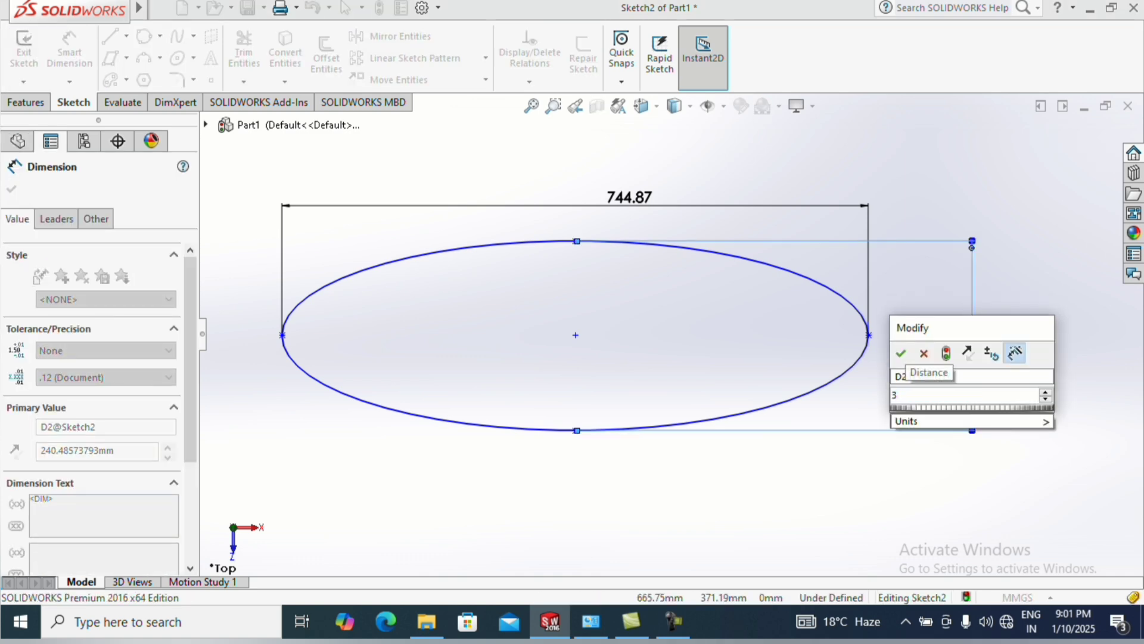
{"action": "type", "text": "00"}
{"action": "key", "text": "Return"}
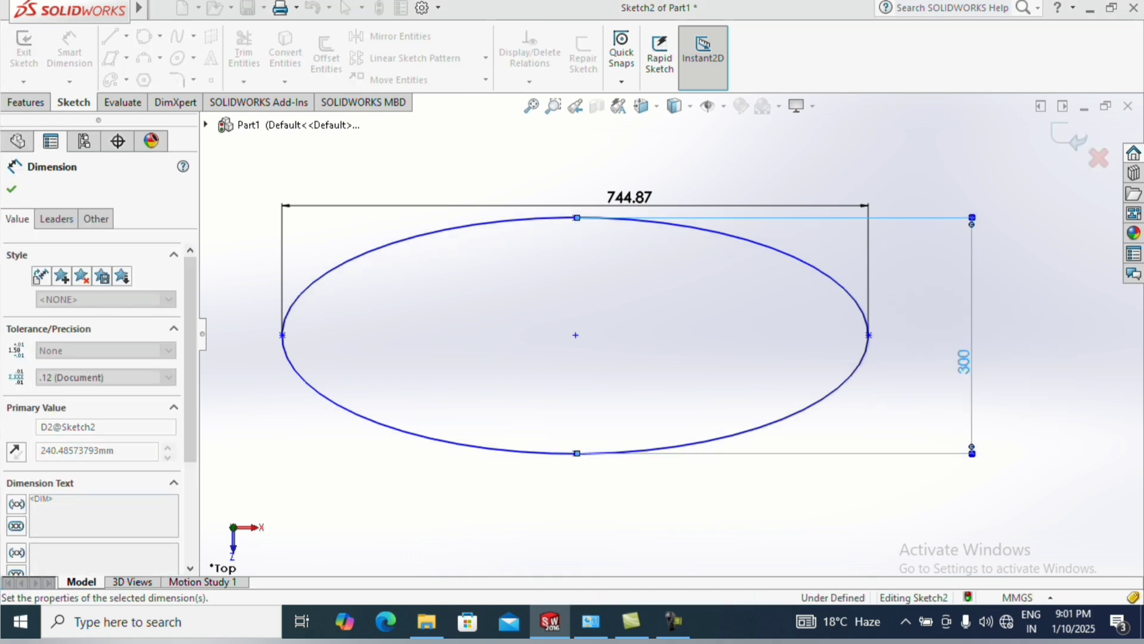
Step: Set the ellipse's overall width to 700 mm
{"action": "double_click", "coordinate": [629, 197]}
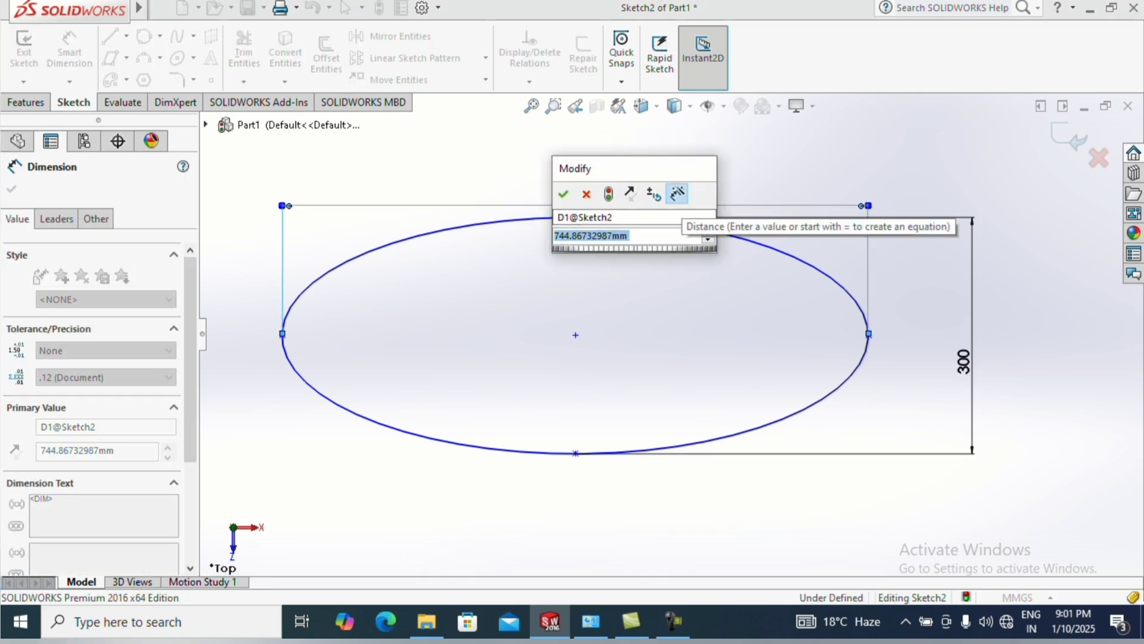
{"action": "type", "text": "700"}
{"action": "key", "text": "Return"}
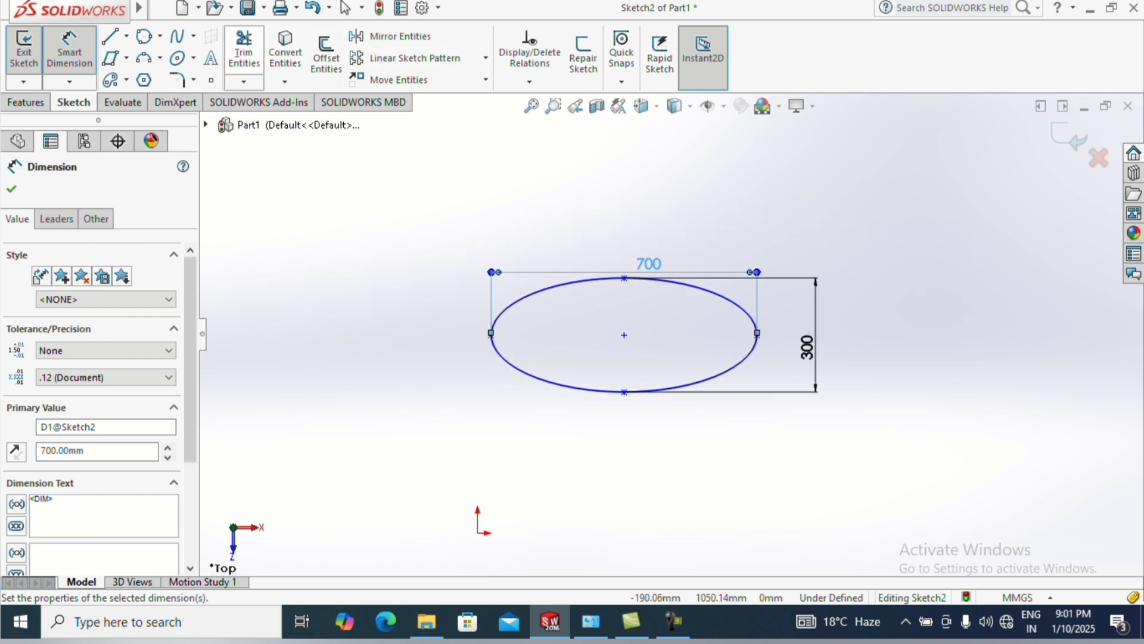
Step: Draw a partial ellipse right of the full one, open on its left side, with radii of about 641 mm and 210 mm
{"action": "left_click", "coordinate": [194, 58]}
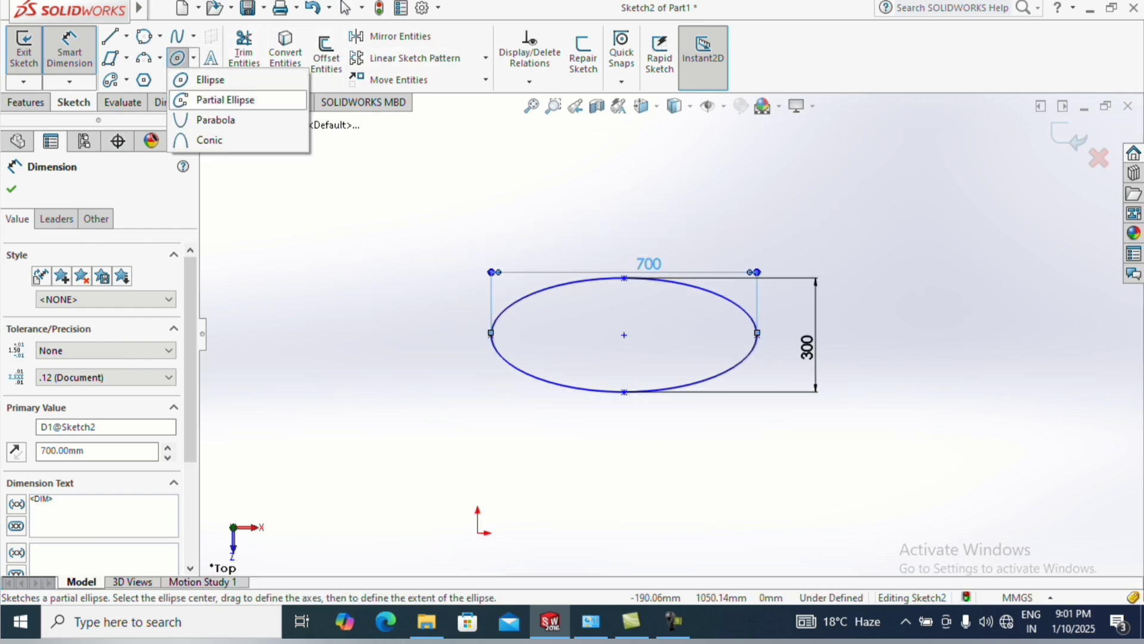
{"action": "left_click", "coordinate": [226, 100]}
{"action": "scroll", "coordinate": [542, 339], "scroll_direction": "up", "scroll_amount": 4}
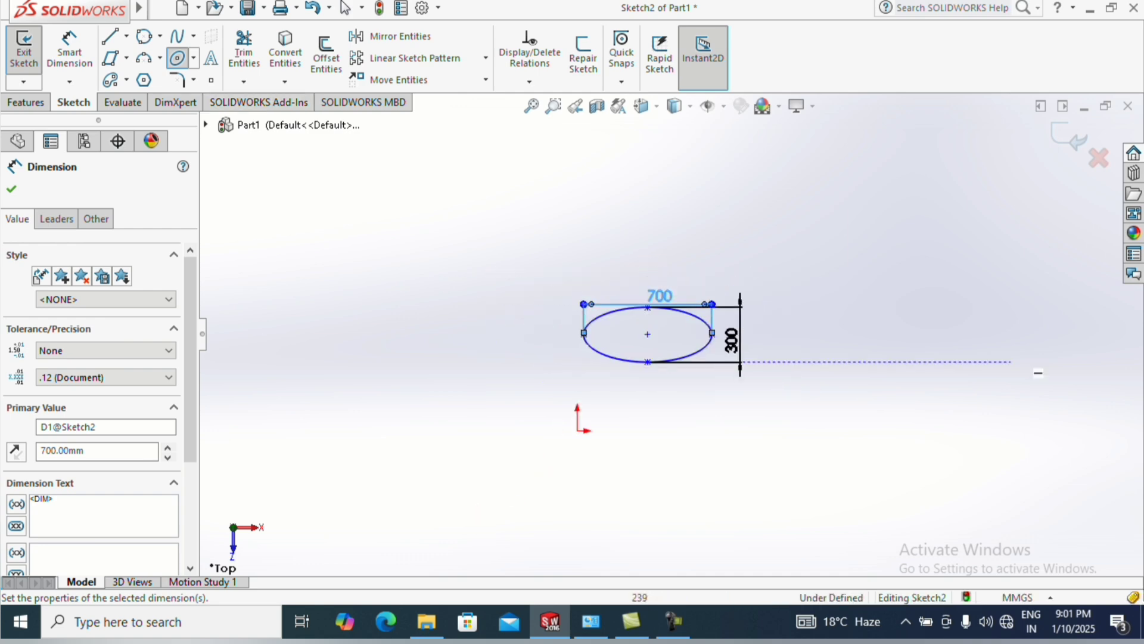
{"action": "left_click", "coordinate": [957, 340]}
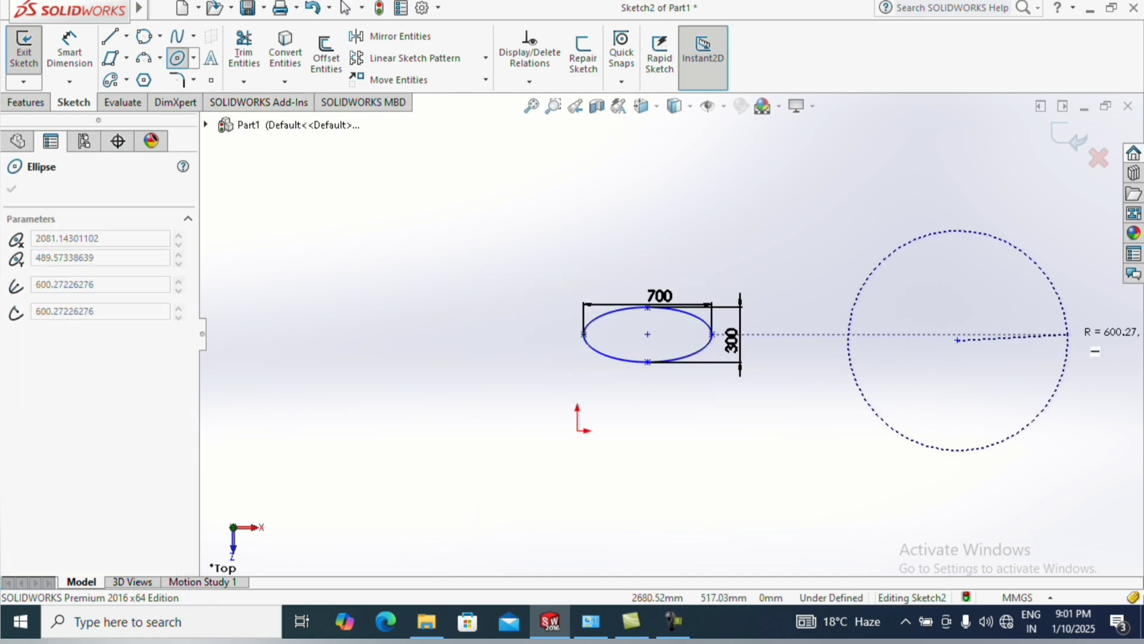
{"action": "left_click", "coordinate": [1074, 339]}
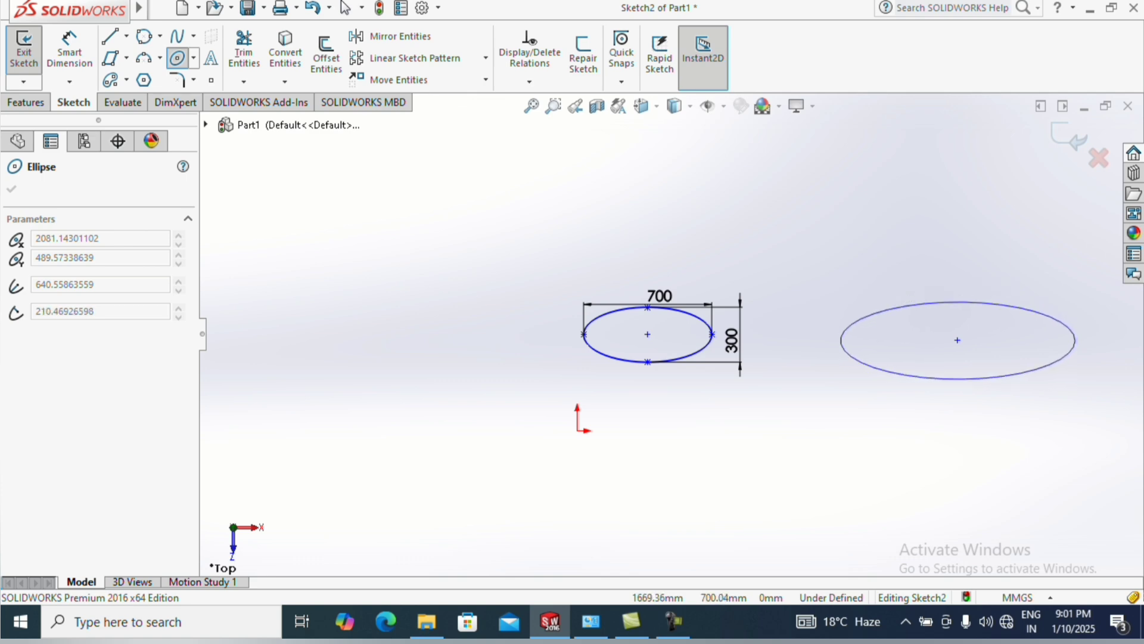
{"action": "left_click", "coordinate": [960, 379]}
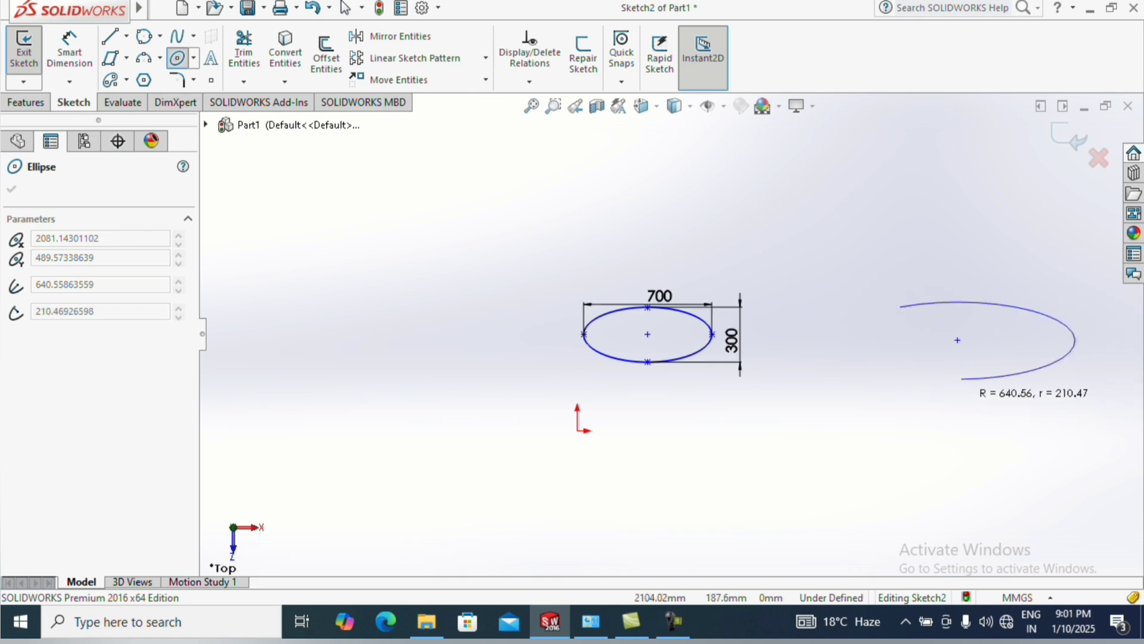
{"action": "left_click", "coordinate": [900, 307]}
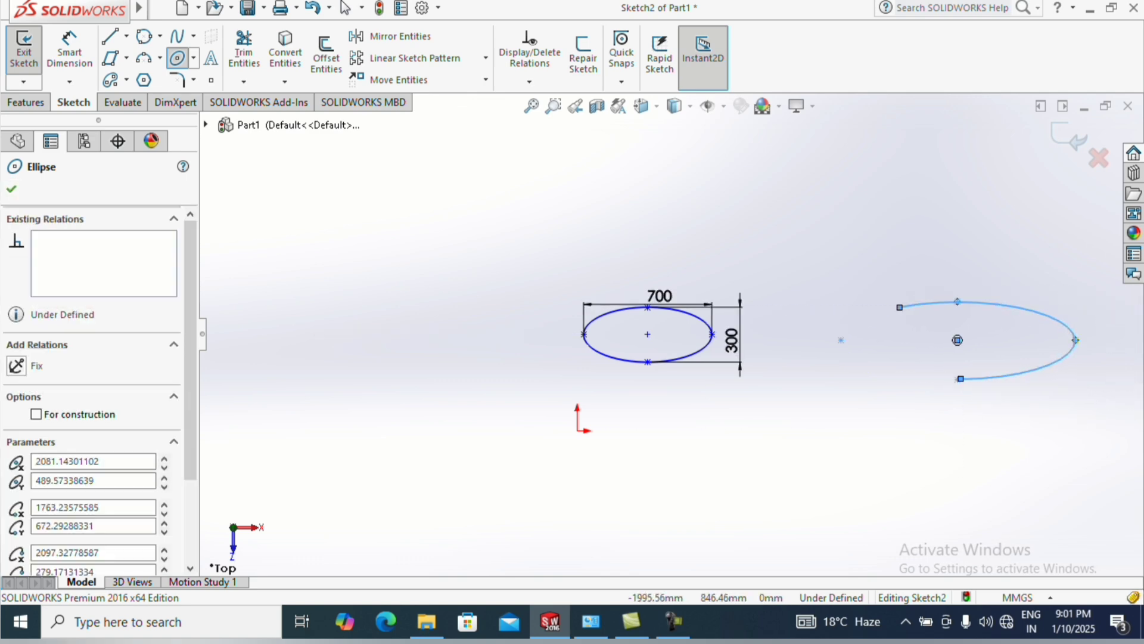
{"action": "key", "text": "Escape"}
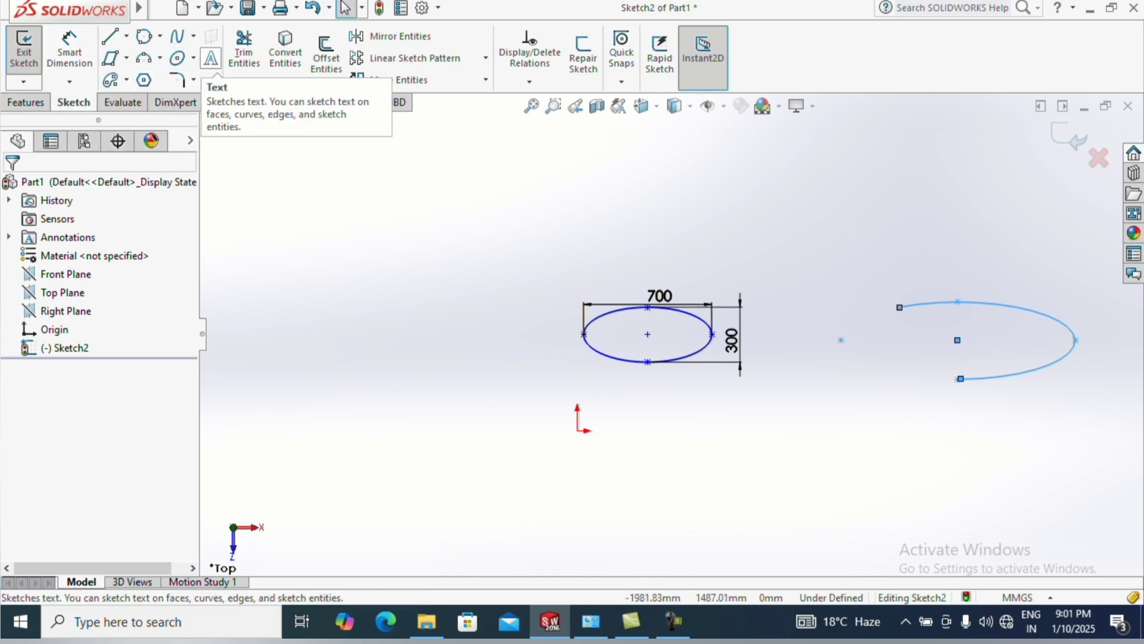
Step: Draw a parabola below the dimensioned ellipse, opening to the left, with a focus-to-vertex distance of about 1179 mm
{"action": "left_click", "coordinate": [194, 58]}
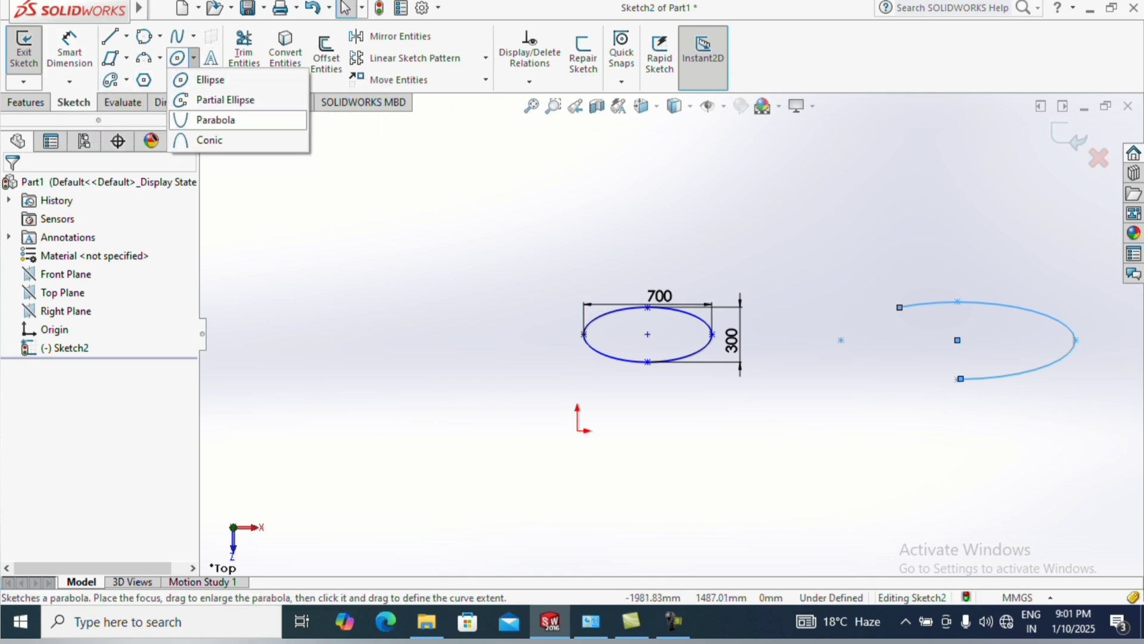
{"action": "left_click", "coordinate": [216, 120]}
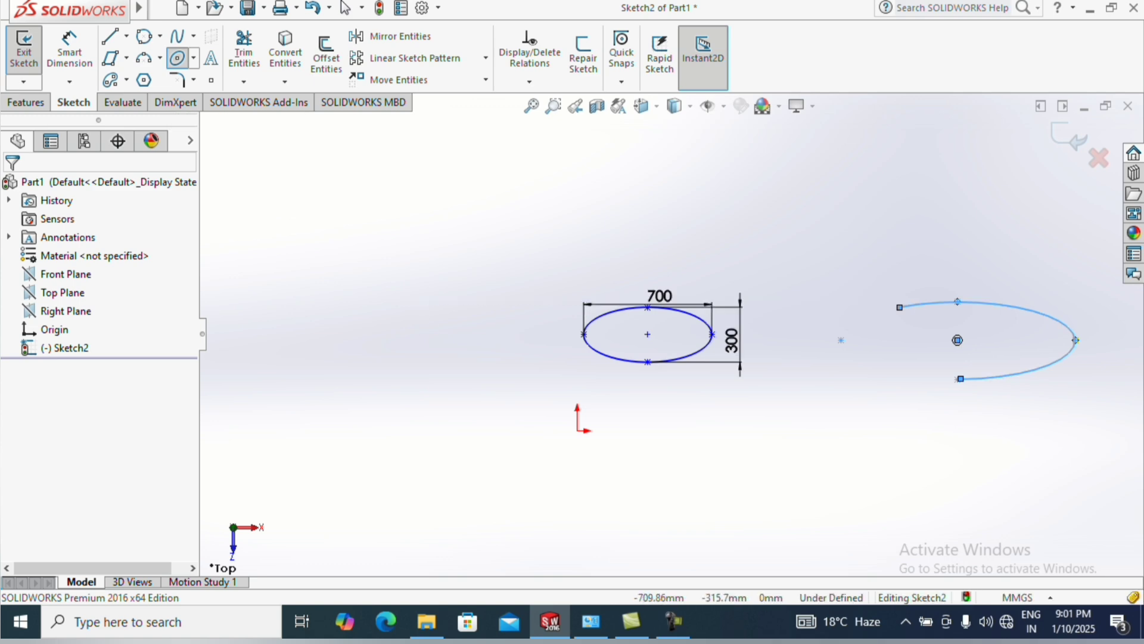
{"action": "left_click", "coordinate": [432, 488]}
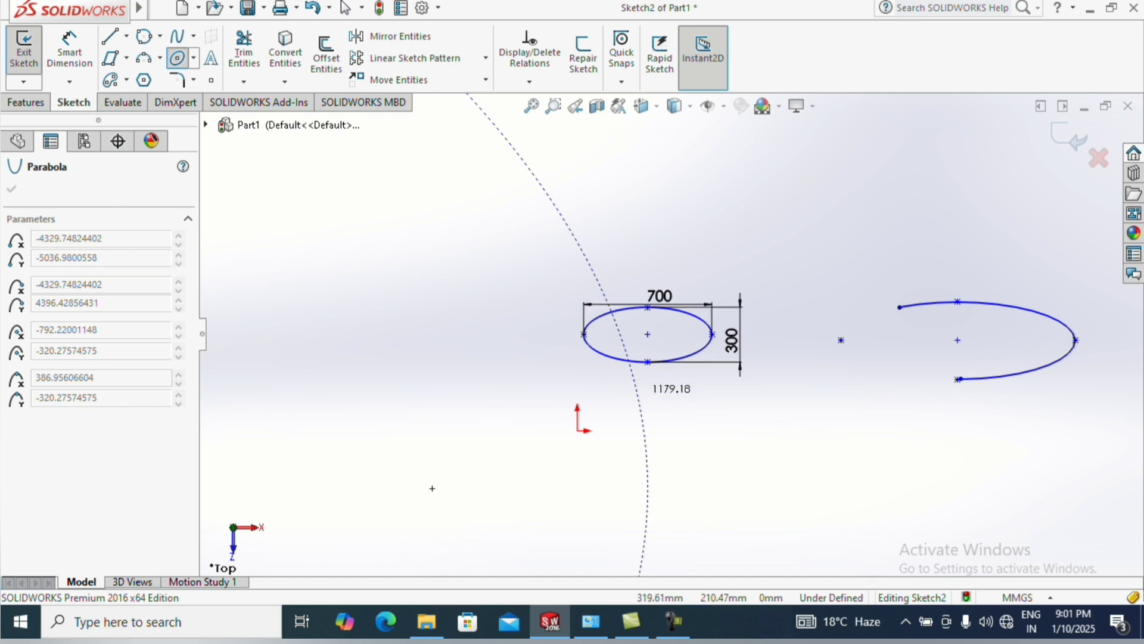
{"action": "left_click", "coordinate": [637, 390]}
{"action": "scroll", "coordinate": [626, 417], "scroll_direction": "down", "scroll_amount": 2}
{"action": "scroll", "coordinate": [659, 411], "scroll_direction": "up", "scroll_amount": 3}
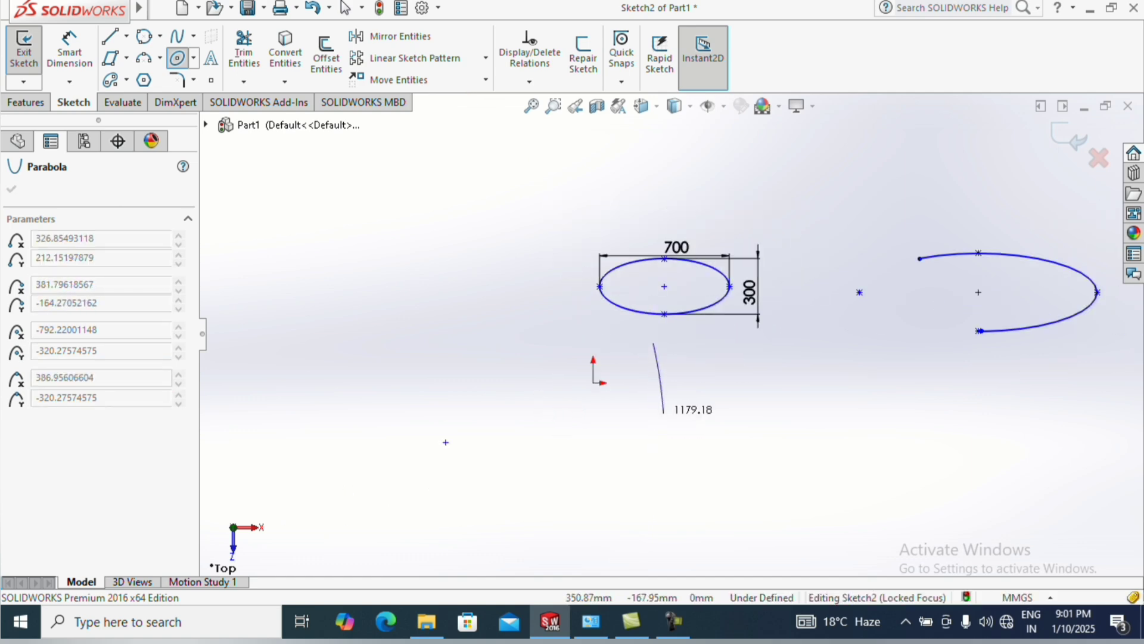
{"action": "left_click", "coordinate": [541, 397]}
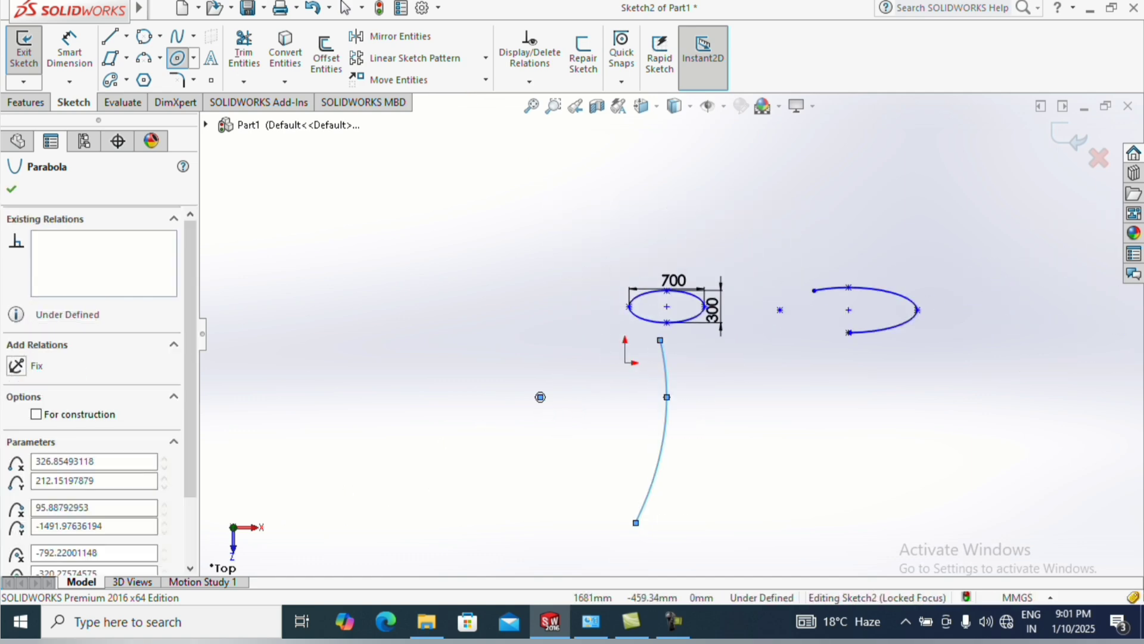
{"action": "key", "text": "Escape"}
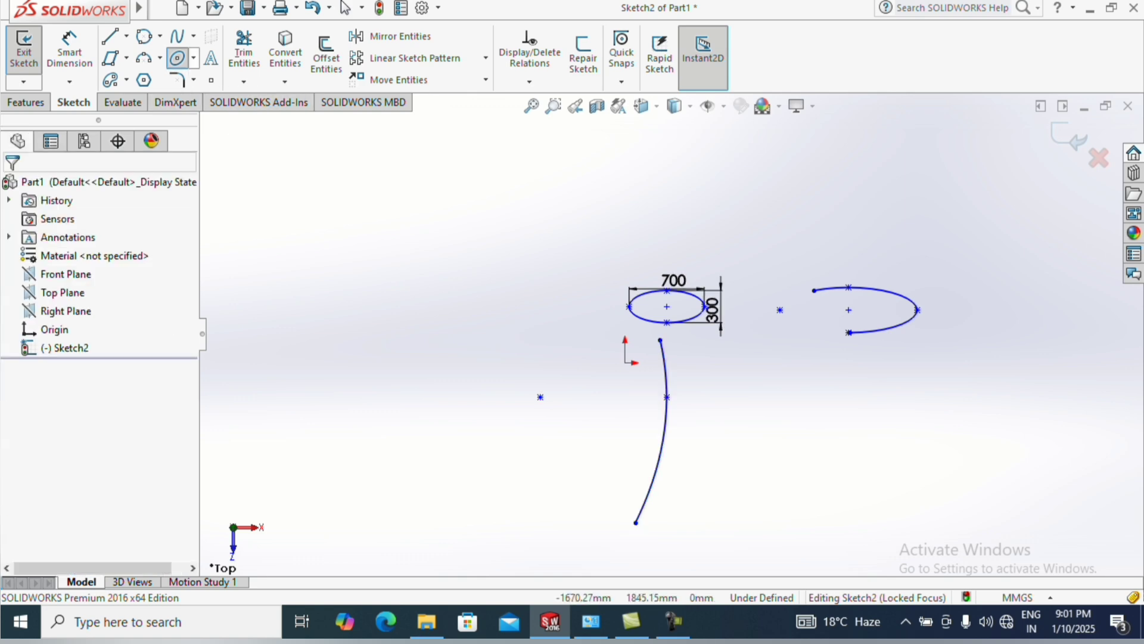
Step: Draw a narrow V-shaped conic right of the partial ellipse, with level upper endpoints and its shoulder just above the bottom vertex
{"action": "left_click", "coordinate": [193, 58]}
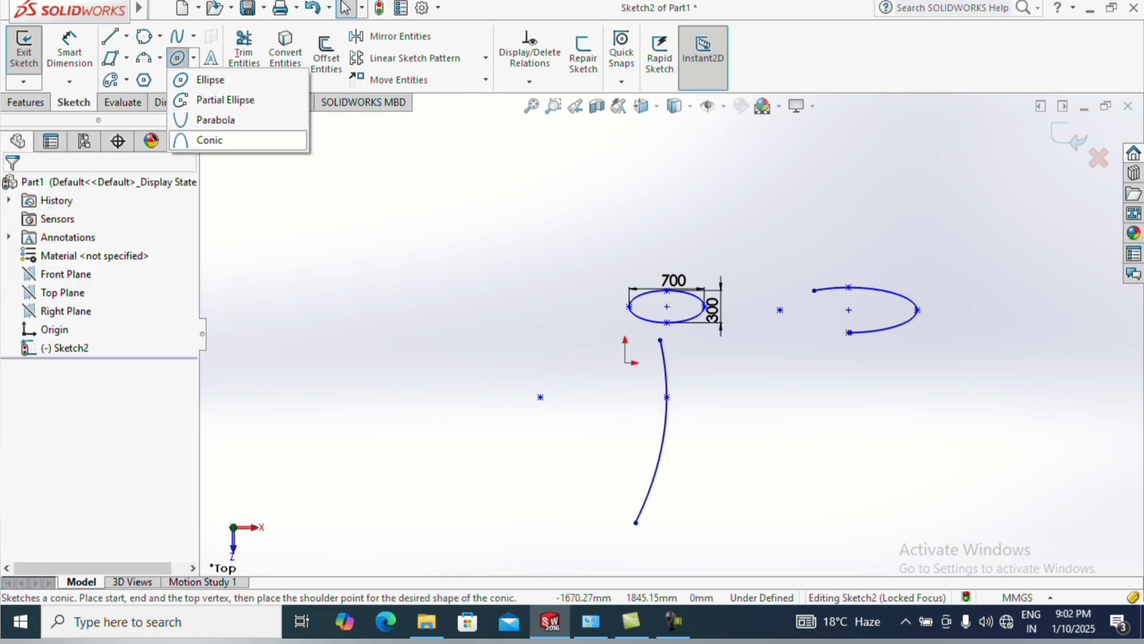
{"action": "left_click", "coordinate": [208, 139]}
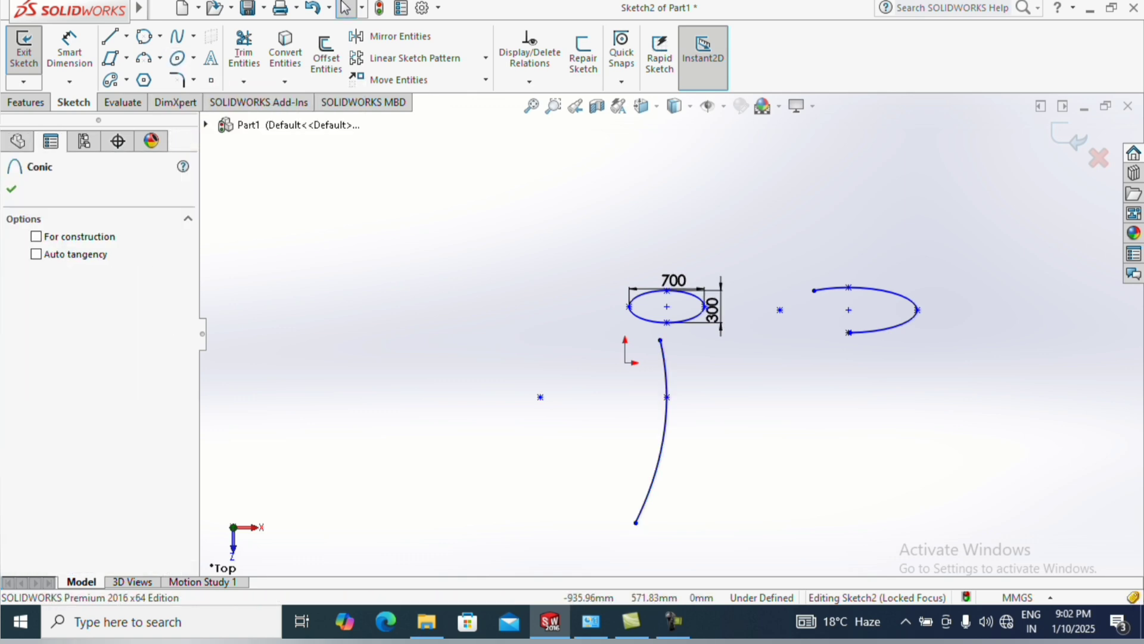
{"action": "scroll", "coordinate": [683, 354], "scroll_direction": "up", "scroll_amount": 3}
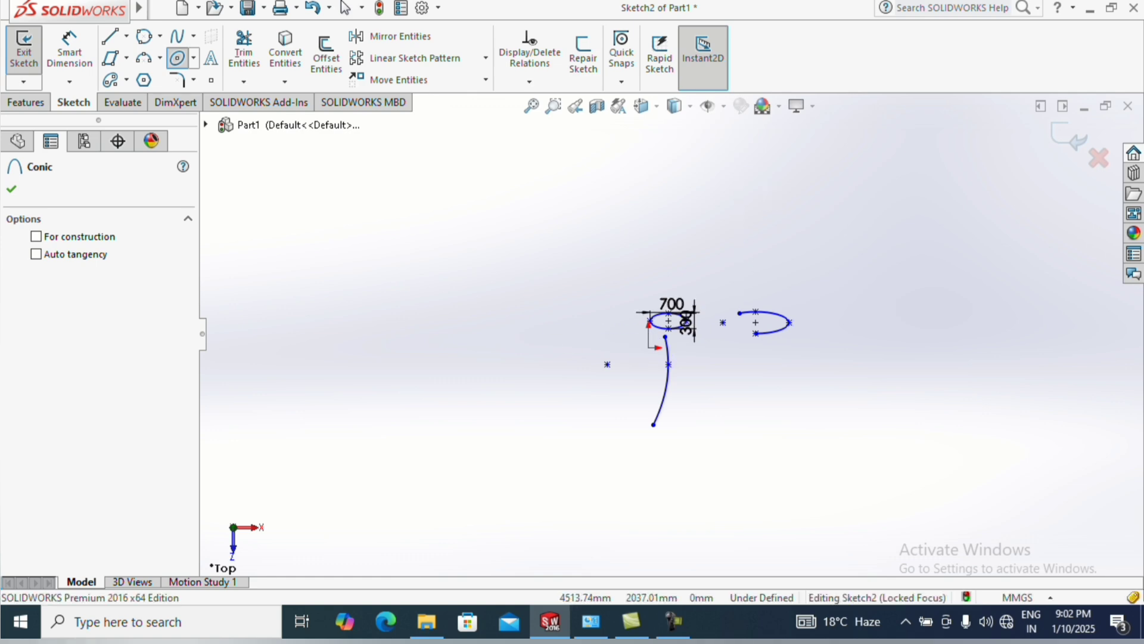
{"action": "left_click", "coordinate": [882, 242]}
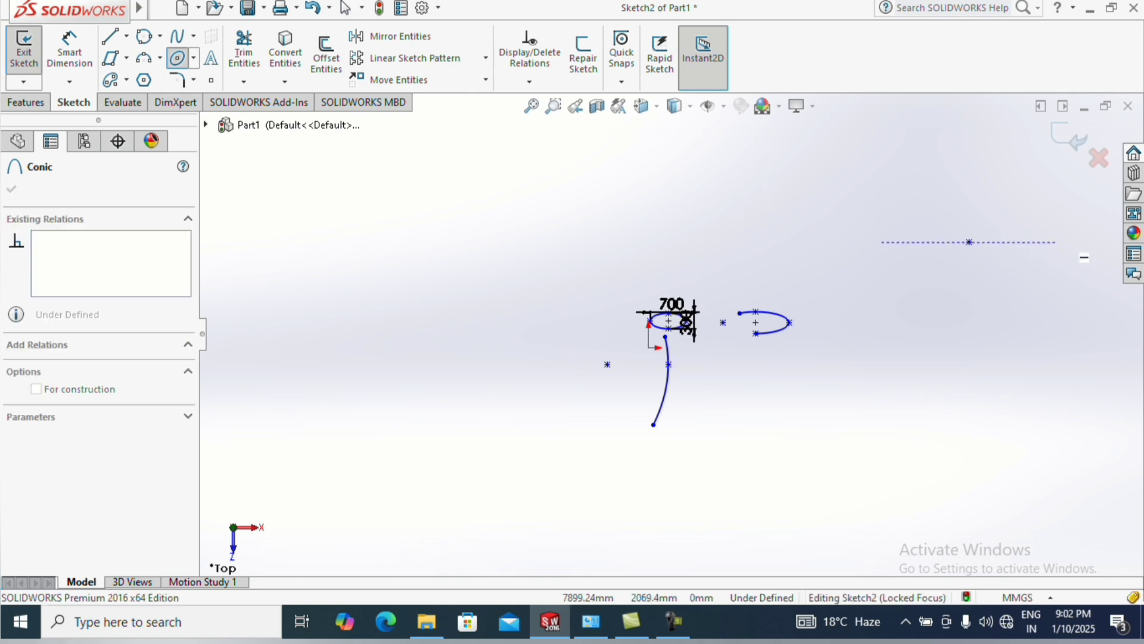
{"action": "left_click", "coordinate": [1056, 242]}
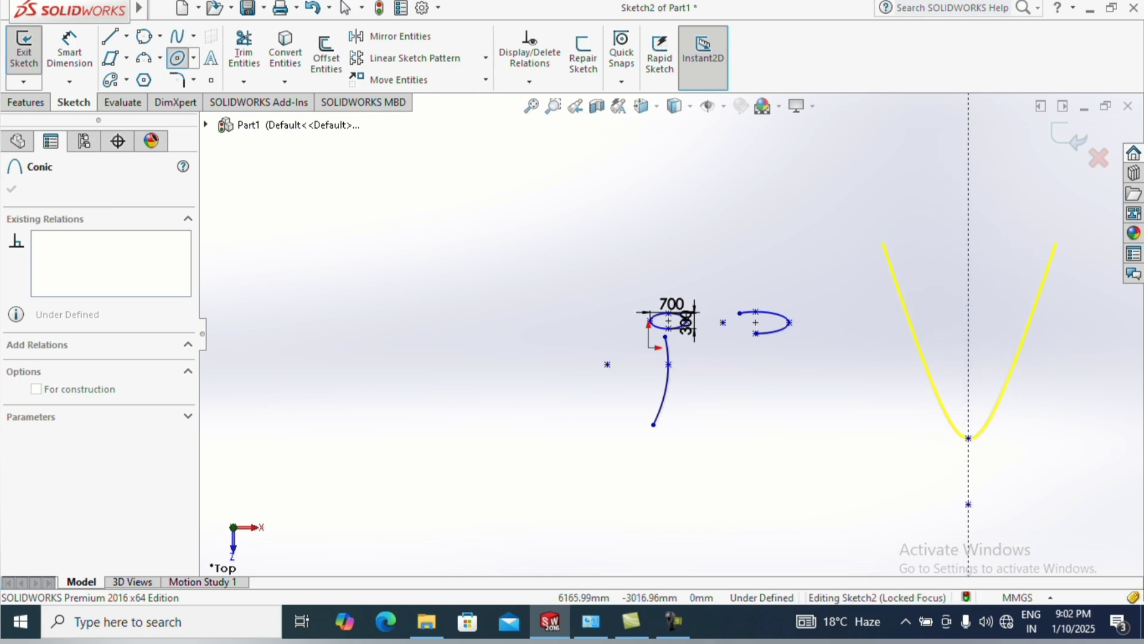
{"action": "left_click", "coordinate": [968, 504]}
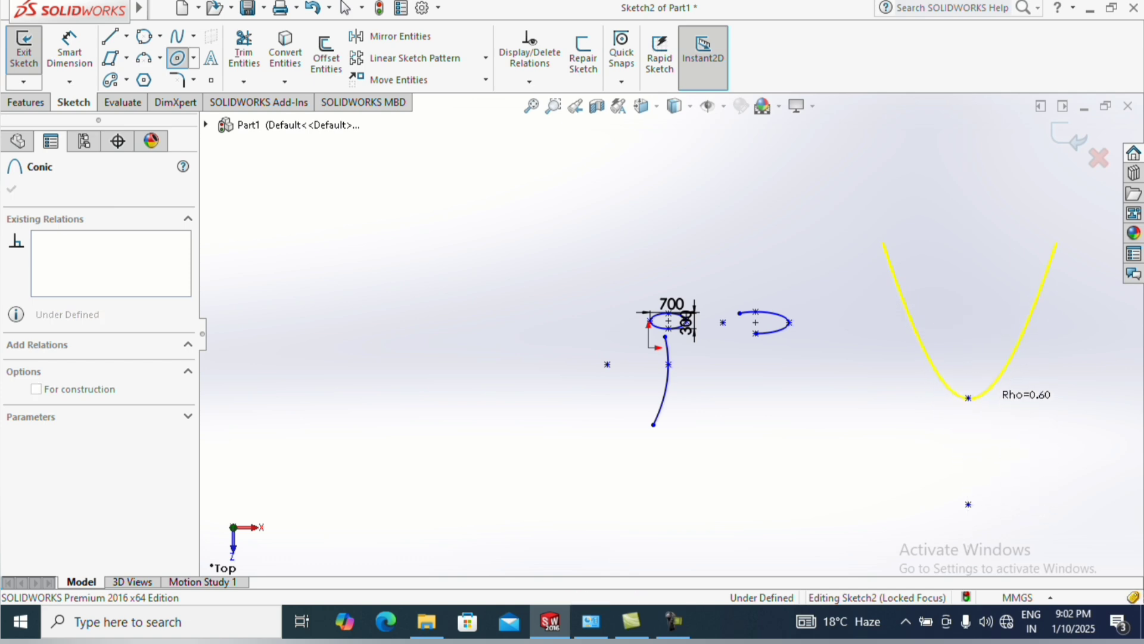
{"action": "left_click", "coordinate": [991, 498]}
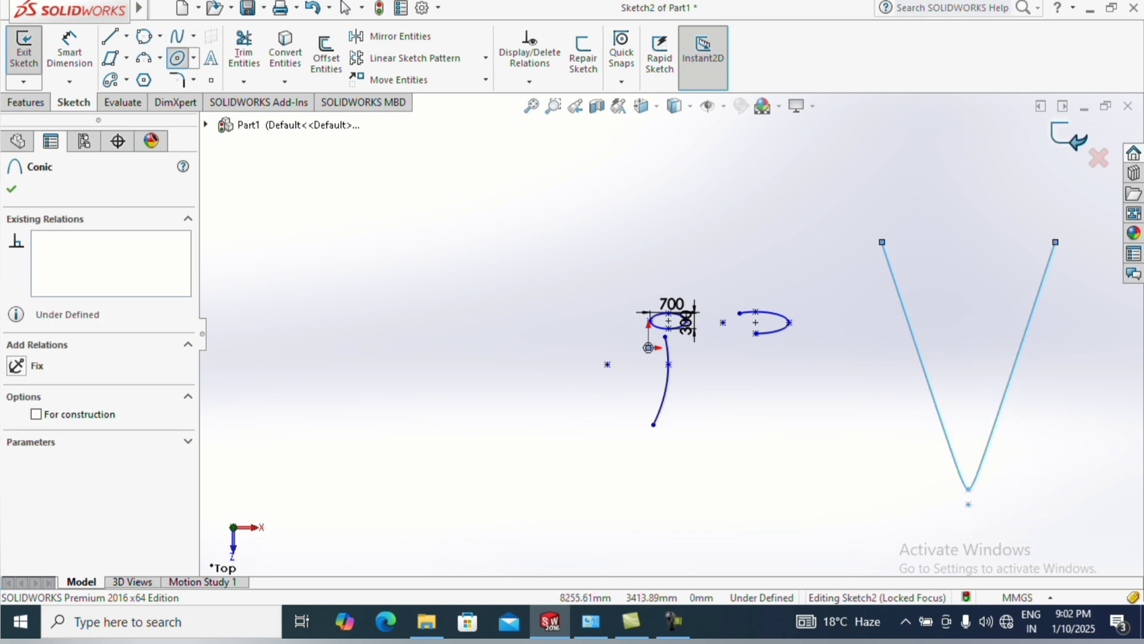
Step: Delete all the ellipses, the parabola and the conic from the sketch, together with their dimensions
{"action": "scroll", "coordinate": [693, 308], "scroll_direction": "up", "scroll_amount": 3}
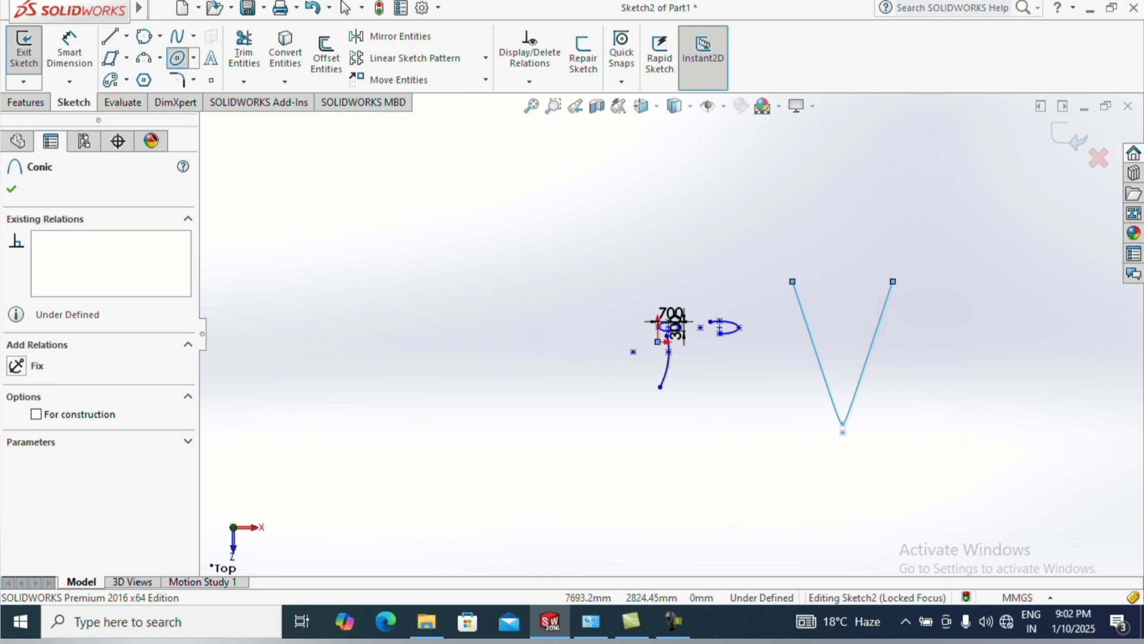
{"action": "key", "text": "Escape"}
{"action": "mouse_move", "coordinate": [923, 220]}
{"action": "left_mouse_down"}
{"action": "mouse_move", "coordinate": [899, 281]}
{"action": "mouse_move", "coordinate": [577, 480]}
{"action": "left_mouse_up"}
{"action": "key", "text": "Delete"}
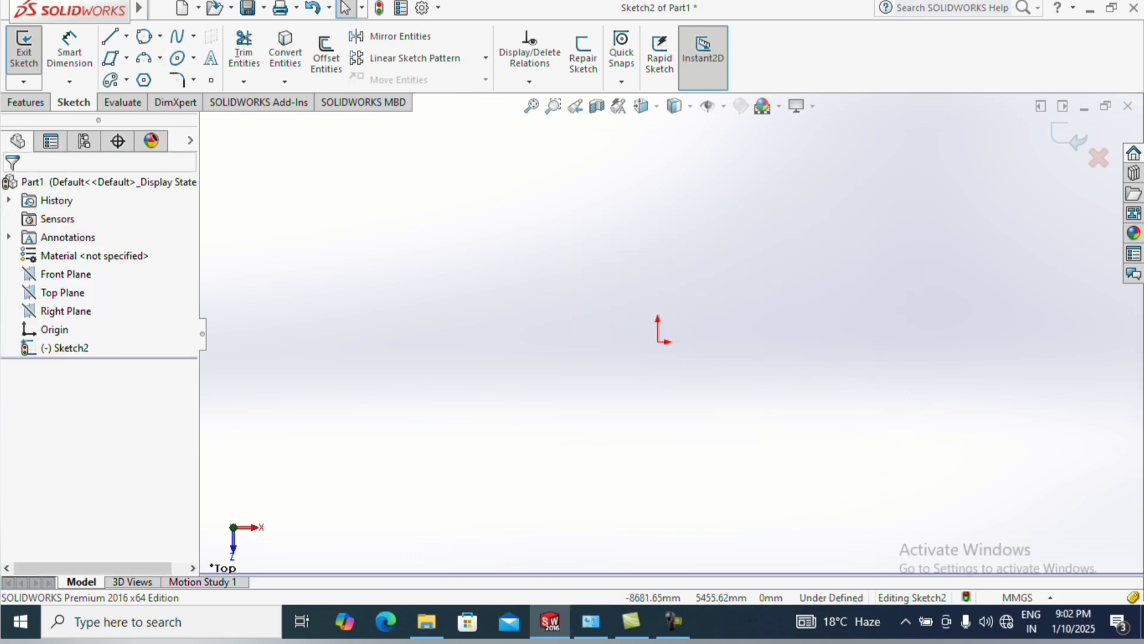
Step: Draw a corner rectangle about 340 mm wide and 298 mm high, with its lower-left corner on the origin
{"action": "left_click", "coordinate": [127, 58]}
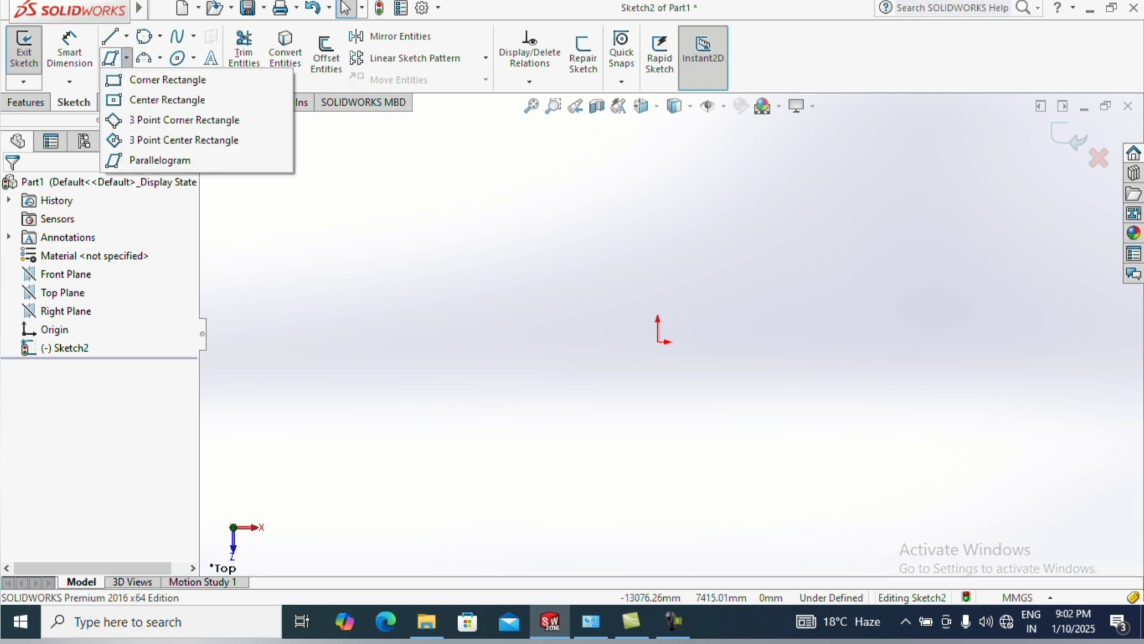
{"action": "left_click", "coordinate": [169, 79]}
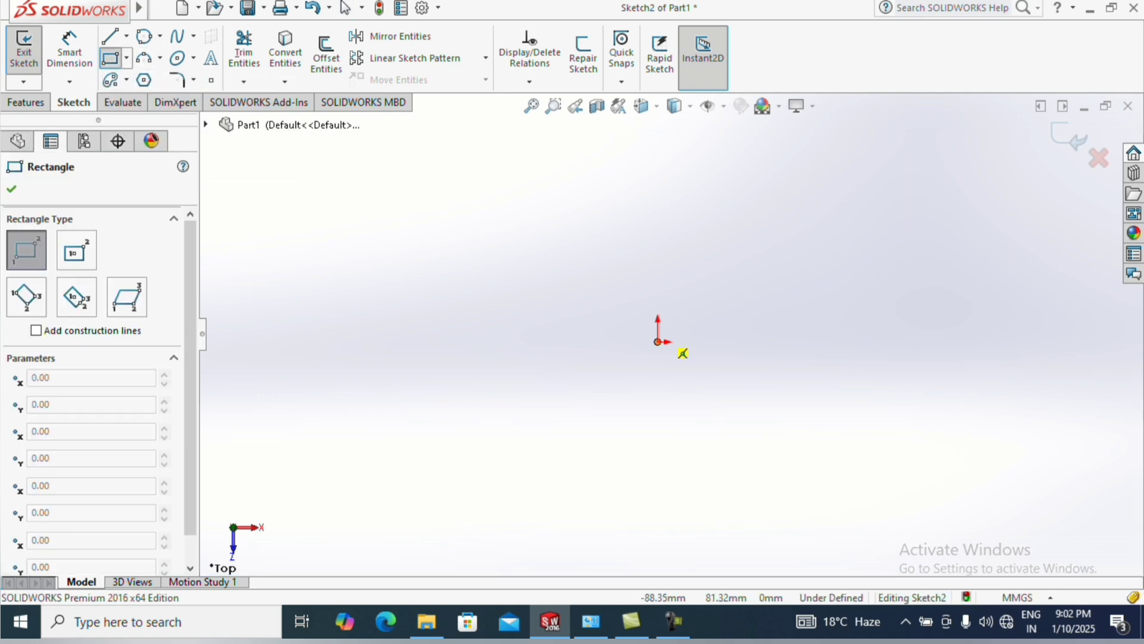
{"action": "left_click", "coordinate": [657, 341]}
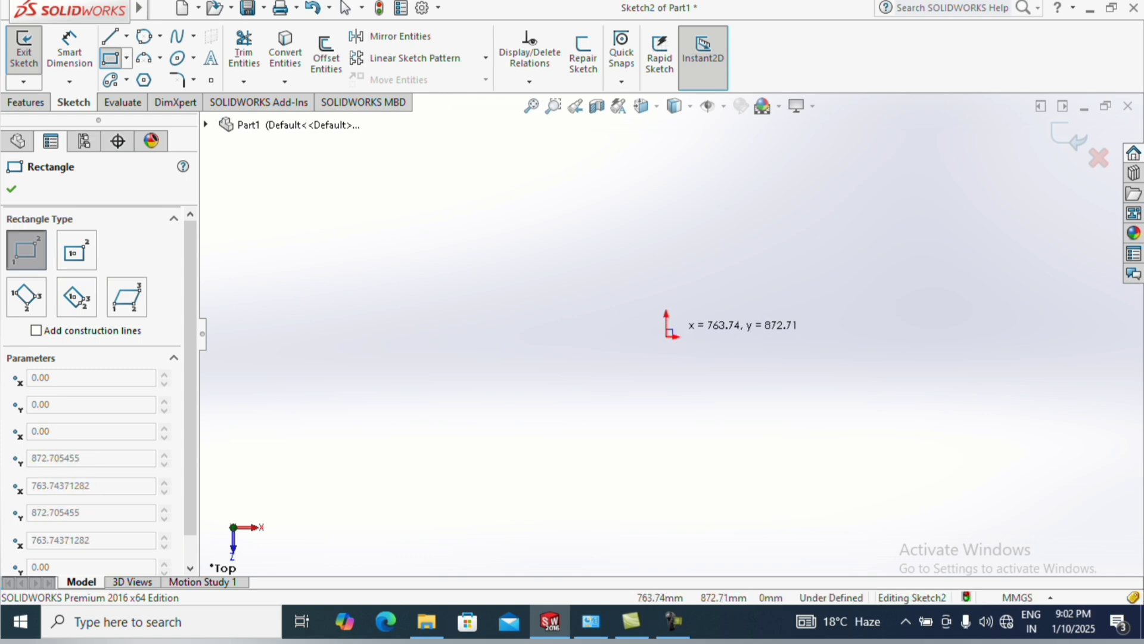
{"action": "scroll", "coordinate": [663, 347], "scroll_direction": "down", "scroll_amount": 13}
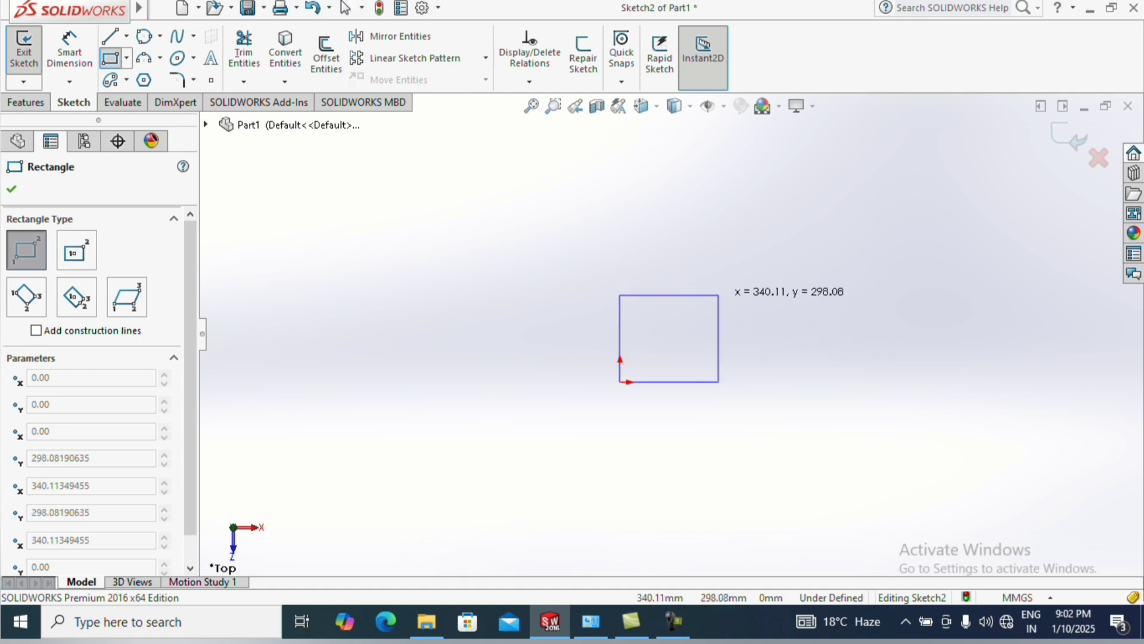
{"action": "left_click", "coordinate": [719, 295]}
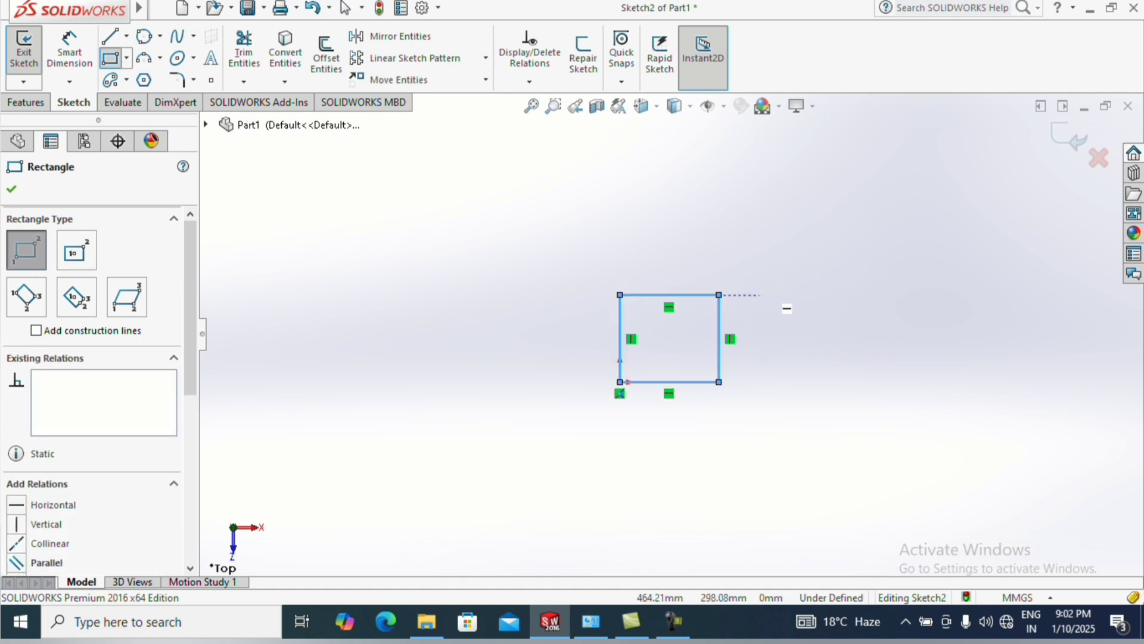
{"action": "key", "text": "Escape"}
{"action": "scroll", "coordinate": [669, 334], "scroll_direction": "up", "scroll_amount": 1}
{"action": "scroll", "coordinate": [644, 303], "scroll_direction": "down", "scroll_amount": 5}
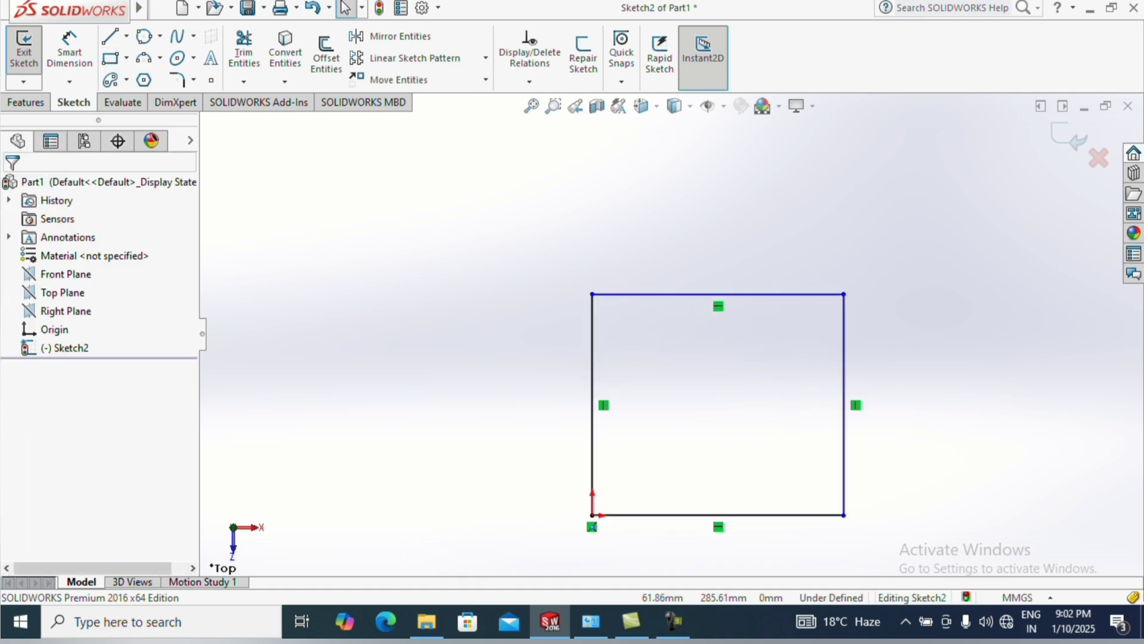
Step: Start a sketch fillet with a 20 mm radius and assign it to the rectangle's upper-left corner
{"action": "left_click", "coordinate": [194, 79]}
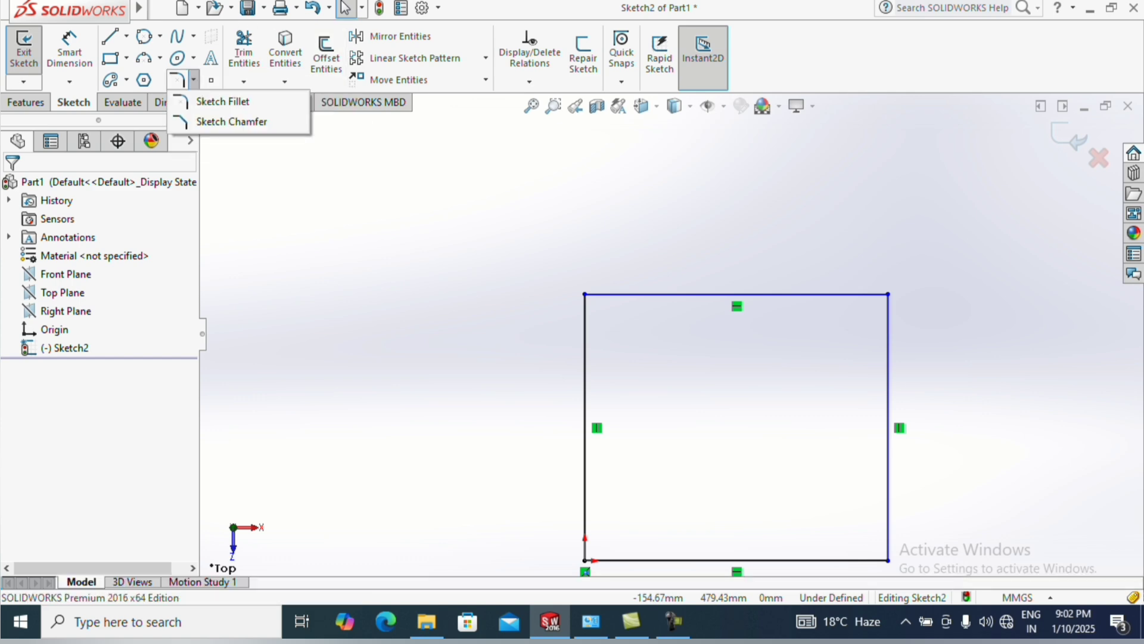
{"action": "left_click", "coordinate": [194, 79]}
{"action": "left_click", "coordinate": [194, 80]}
{"action": "left_click", "coordinate": [194, 80]}
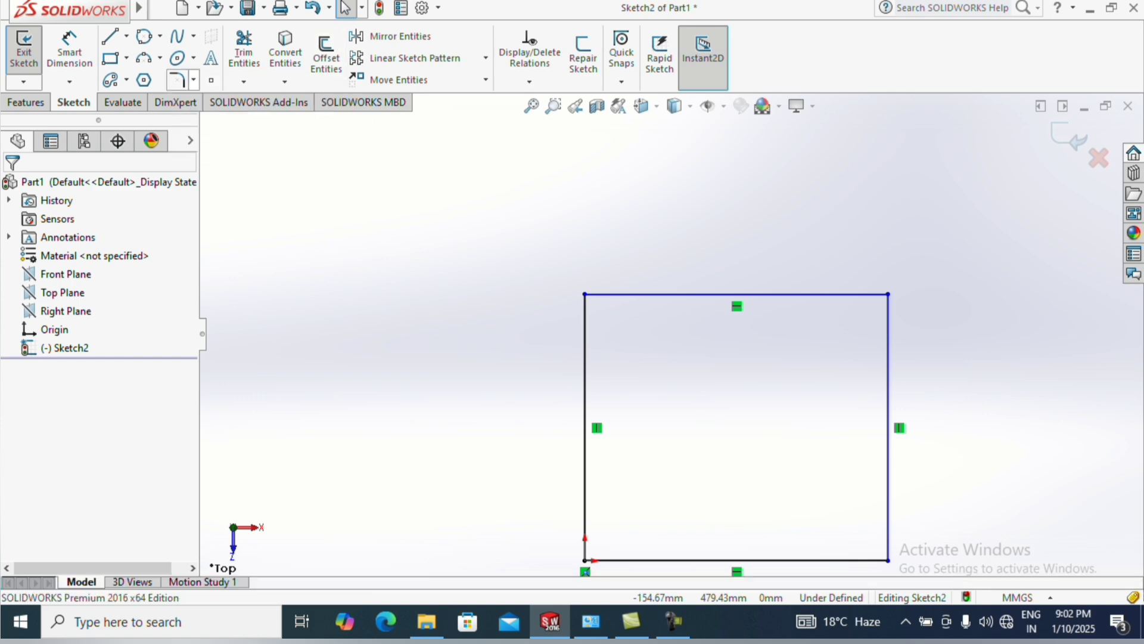
{"action": "left_click", "coordinate": [193, 79]}
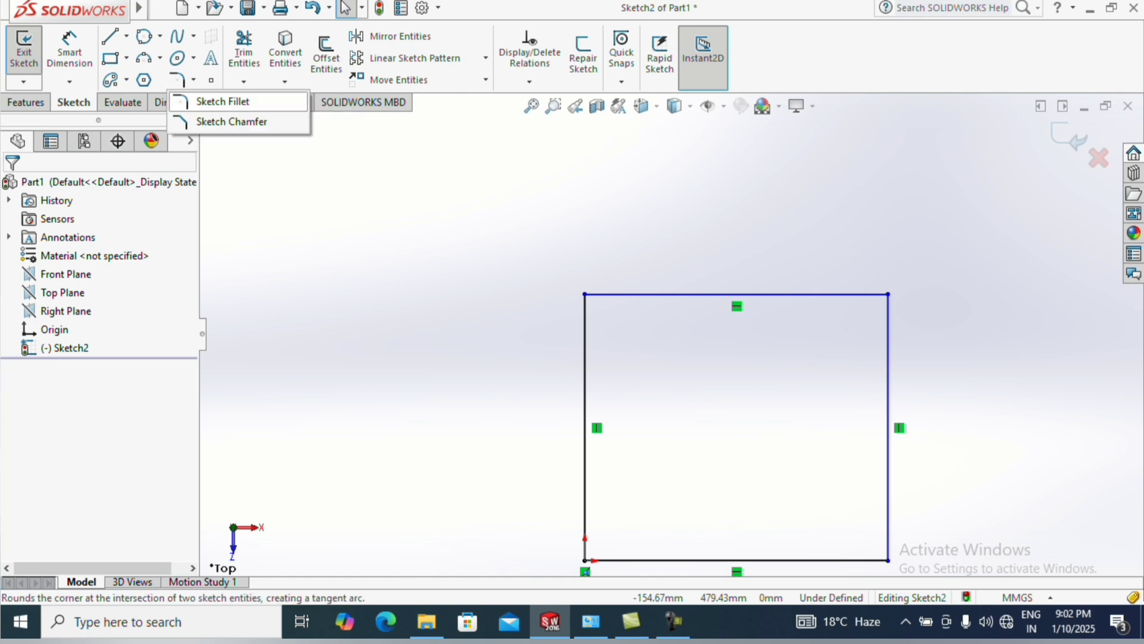
{"action": "left_click", "coordinate": [223, 102]}
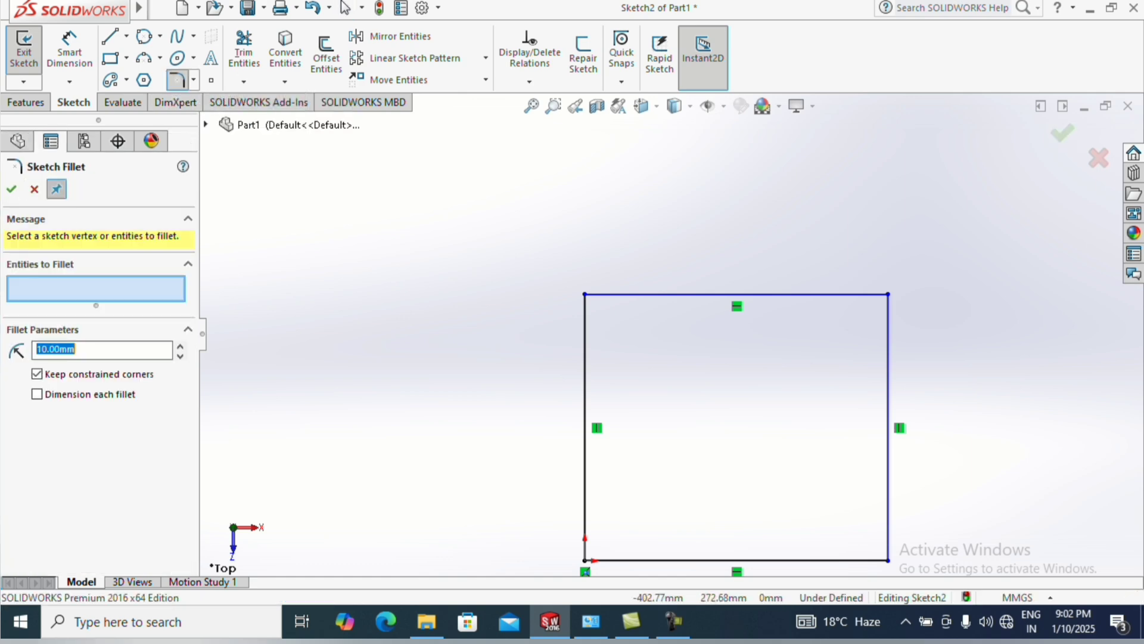
{"action": "type", "text": "20"}
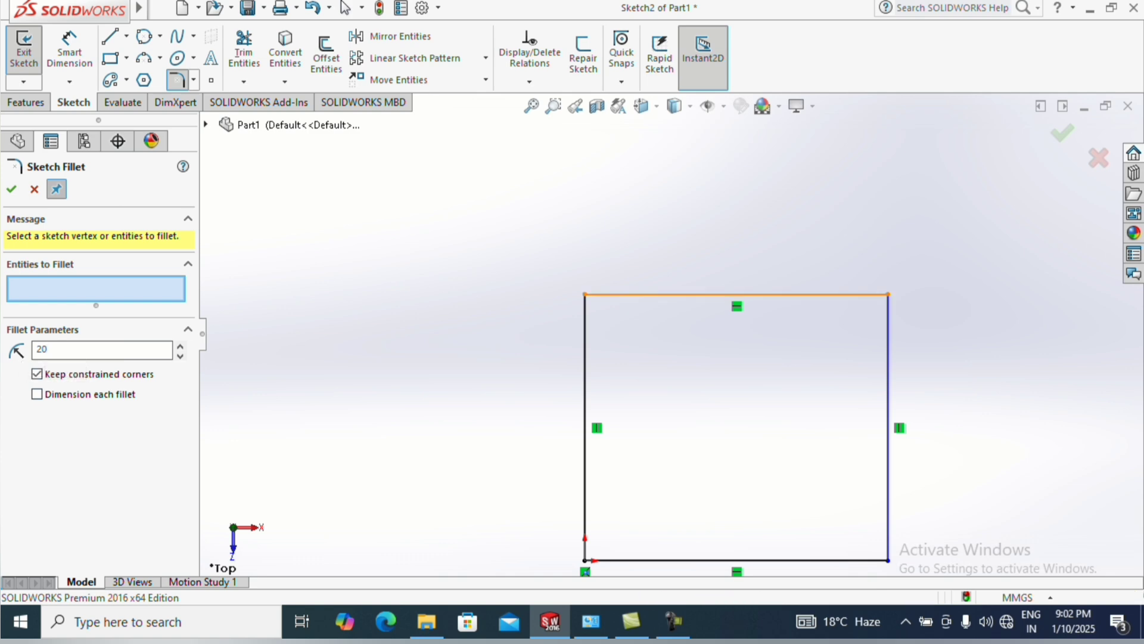
{"action": "left_click", "coordinate": [655, 293]}
{"action": "left_click", "coordinate": [585, 358]}
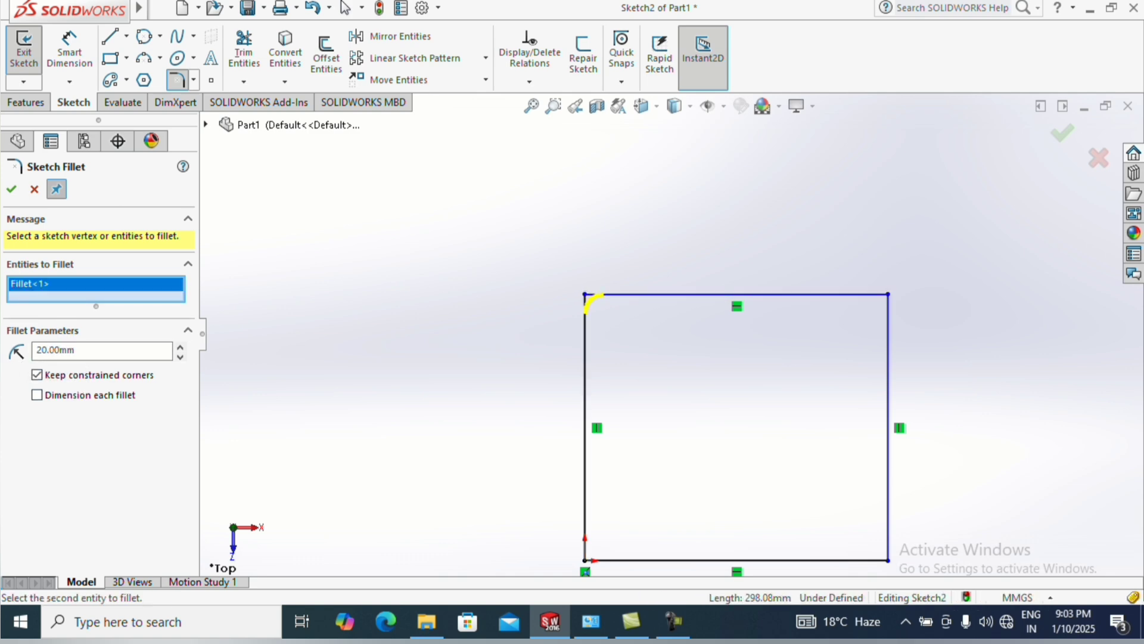
Step: Add the rectangle's upper-right, lower-right and lower-left corners to the 20 mm fillet and apply it
{"action": "left_click", "coordinate": [816, 294]}
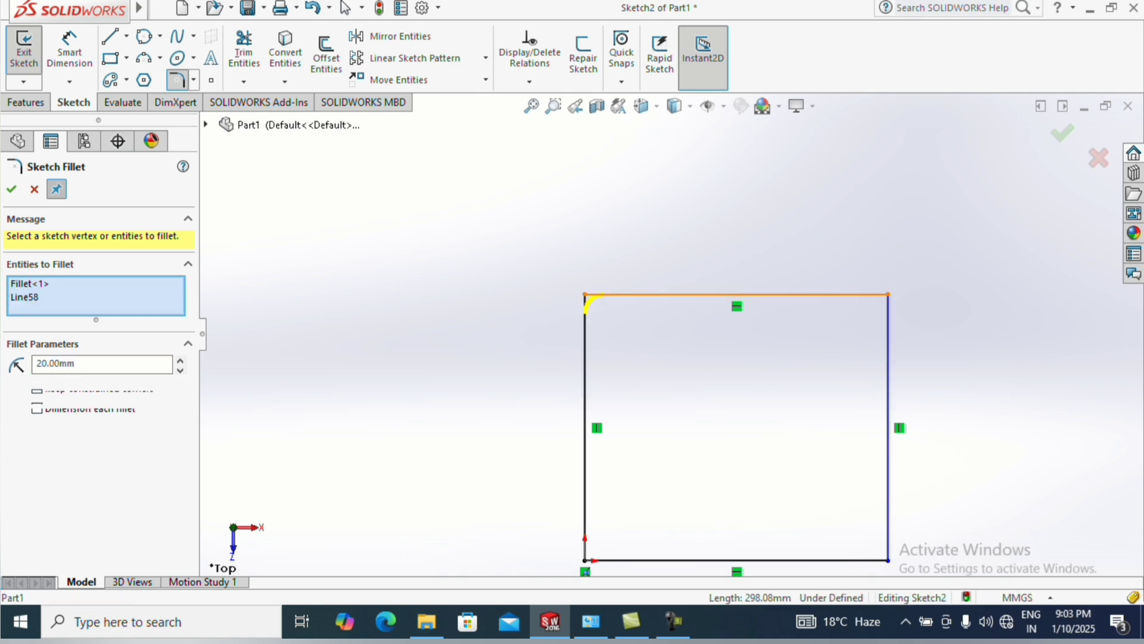
{"action": "left_click", "coordinate": [888, 358]}
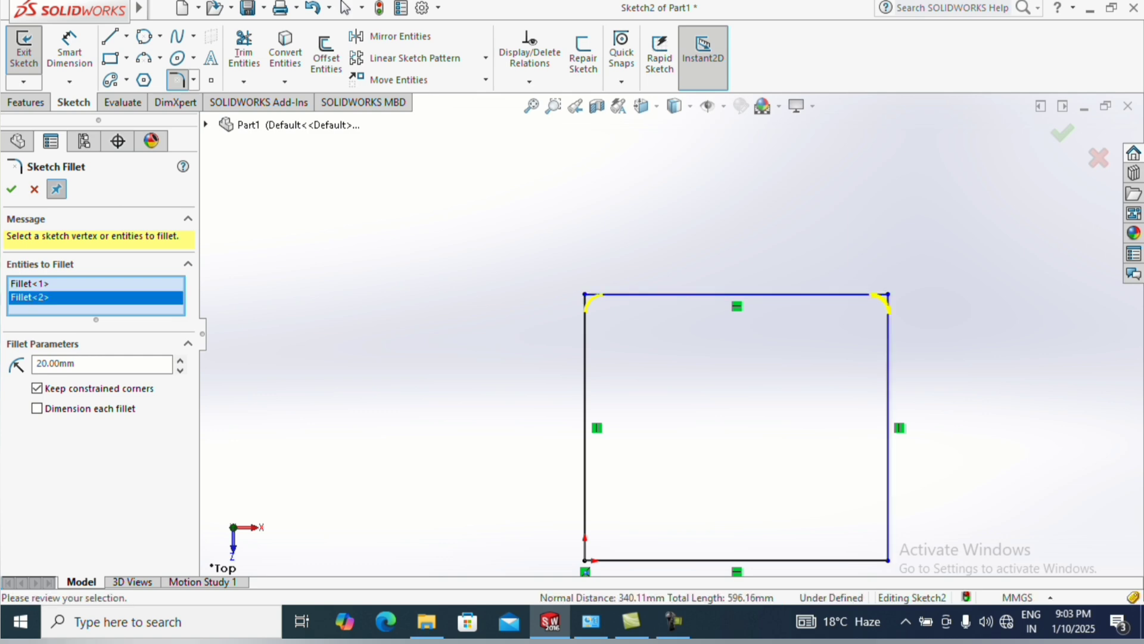
{"action": "left_click", "coordinate": [888, 489]}
{"action": "left_click", "coordinate": [834, 560]}
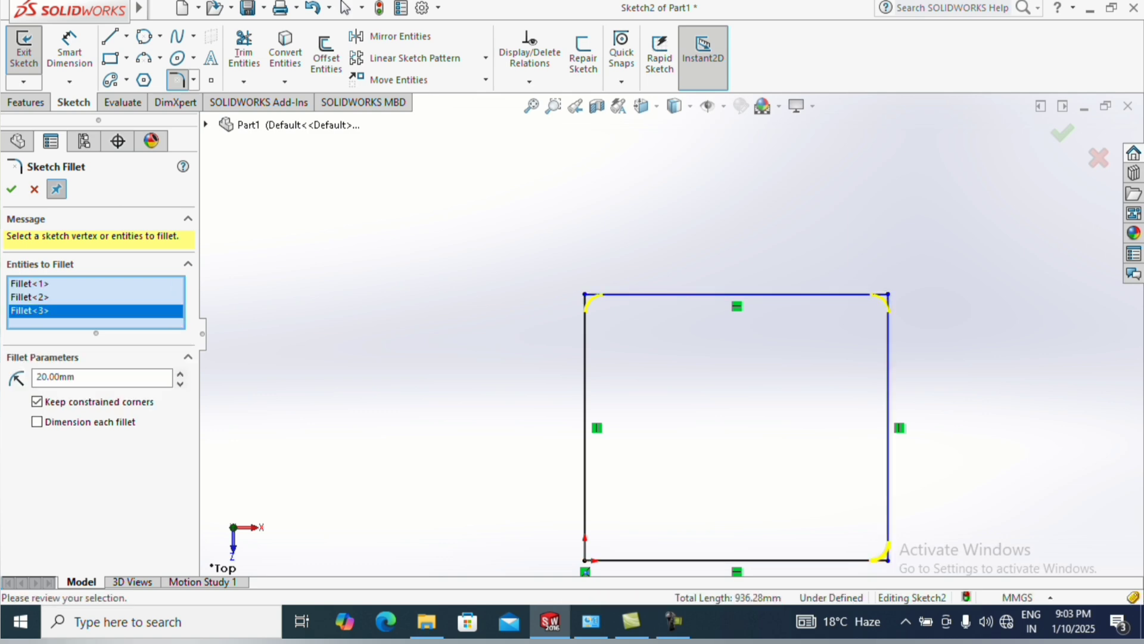
{"action": "left_click", "coordinate": [662, 560]}
{"action": "left_click", "coordinate": [584, 417]}
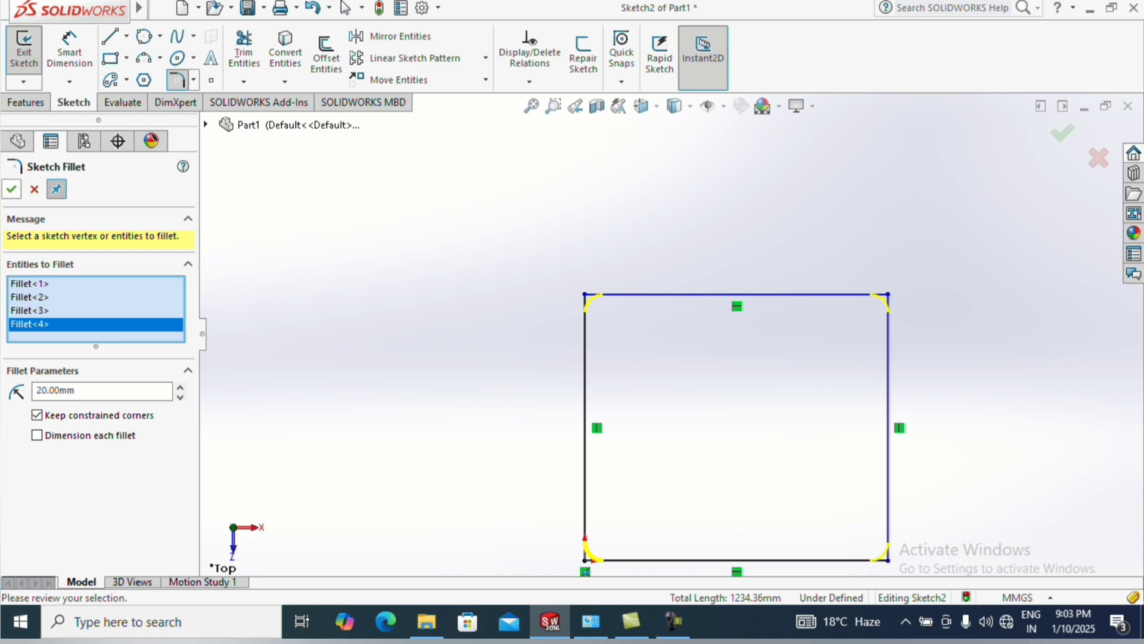
{"action": "left_click", "coordinate": [11, 189]}
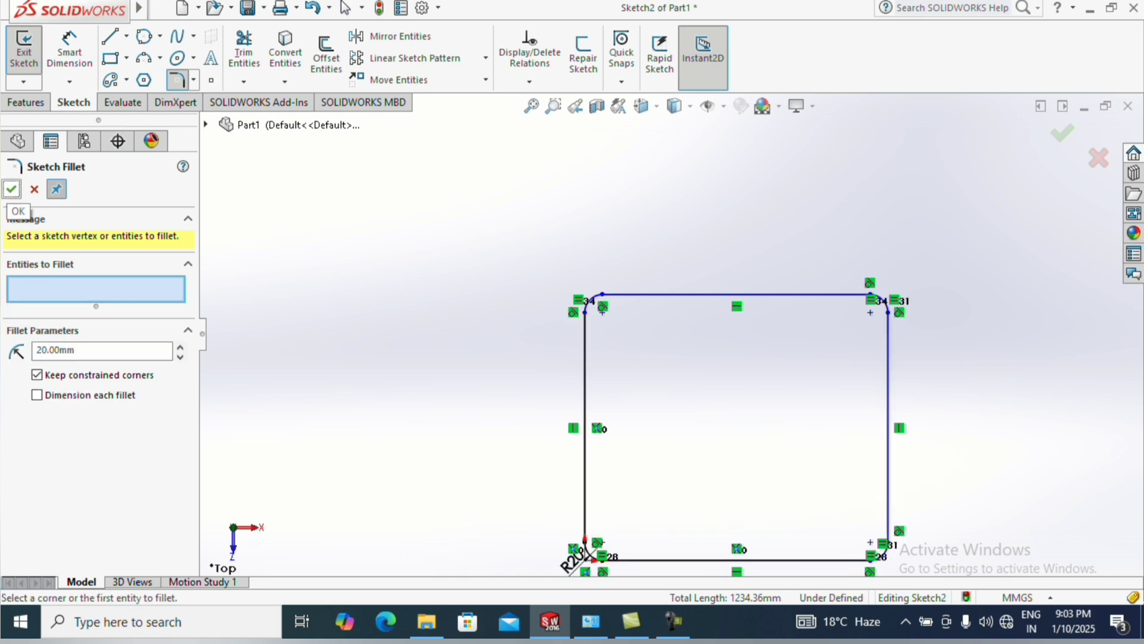
{"action": "left_click", "coordinate": [11, 189]}
Step: Set the radius dimension of the corner fillets to 50 mm
{"action": "scroll", "coordinate": [670, 336], "scroll_direction": "up", "scroll_amount": 1}
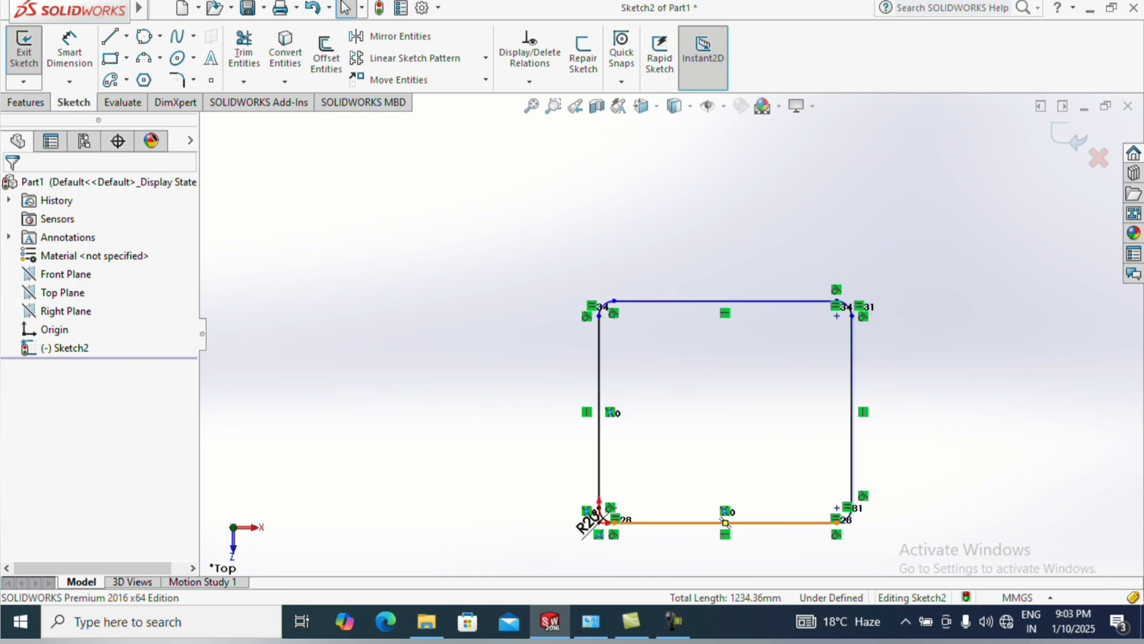
{"action": "scroll", "coordinate": [596, 537], "scroll_direction": "down", "scroll_amount": 4}
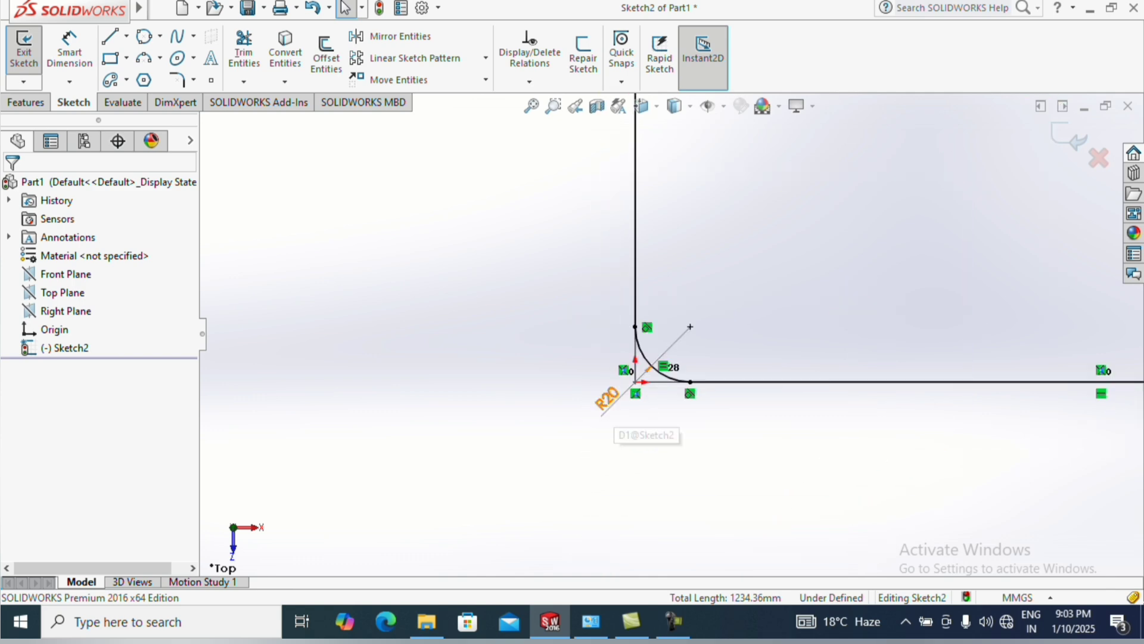
{"action": "double_click", "coordinate": [606, 398]}
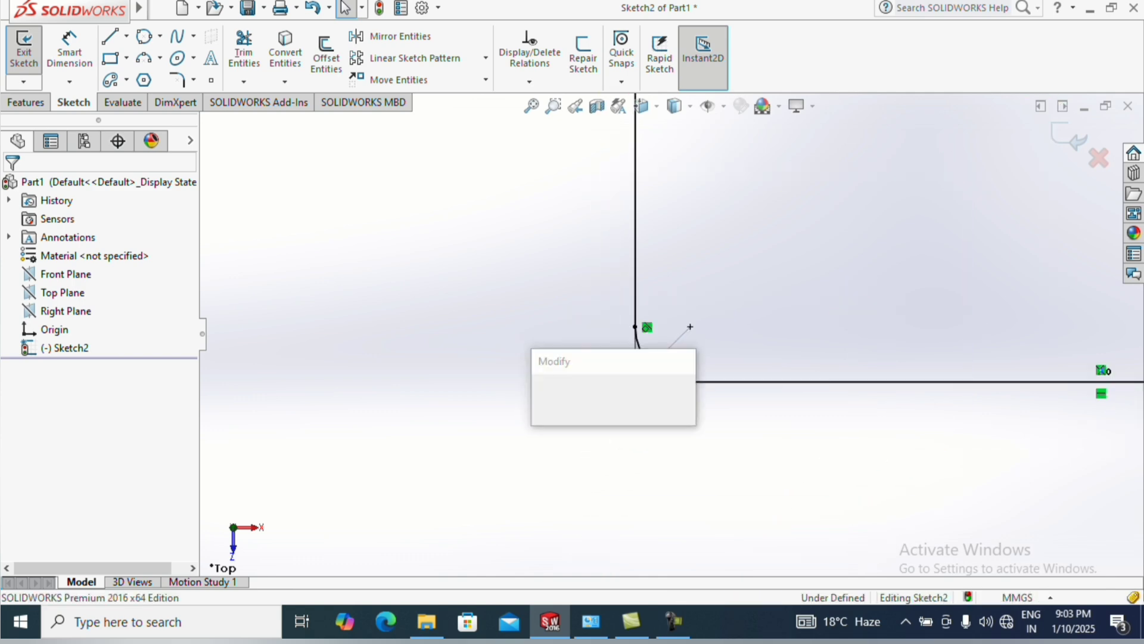
{"action": "type", "text": "50"}
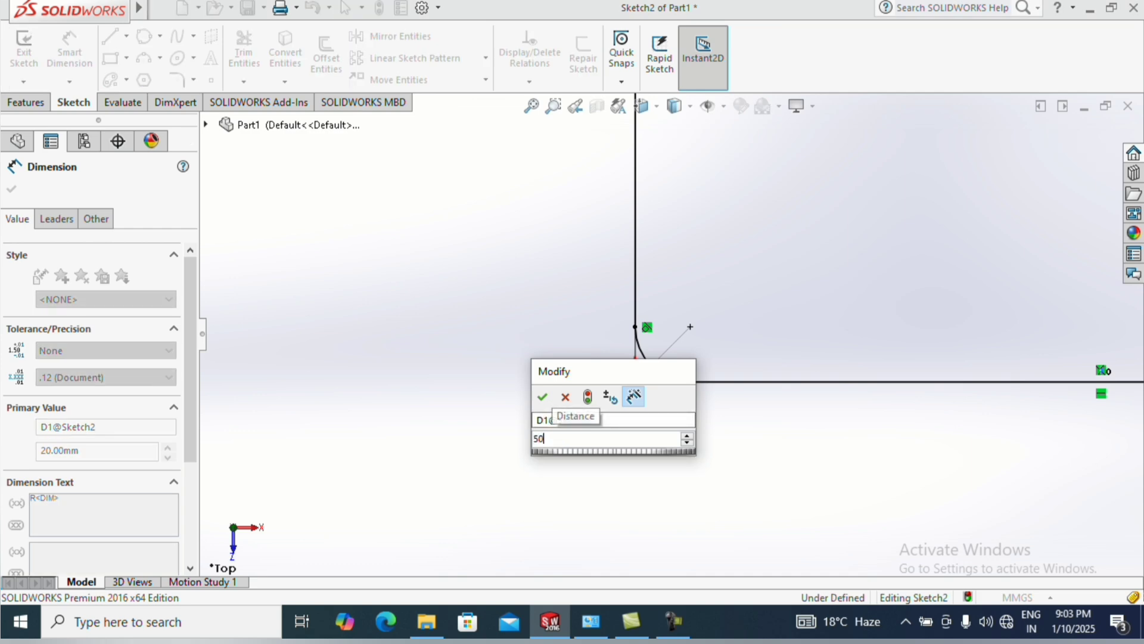
{"action": "key", "text": "Return"}
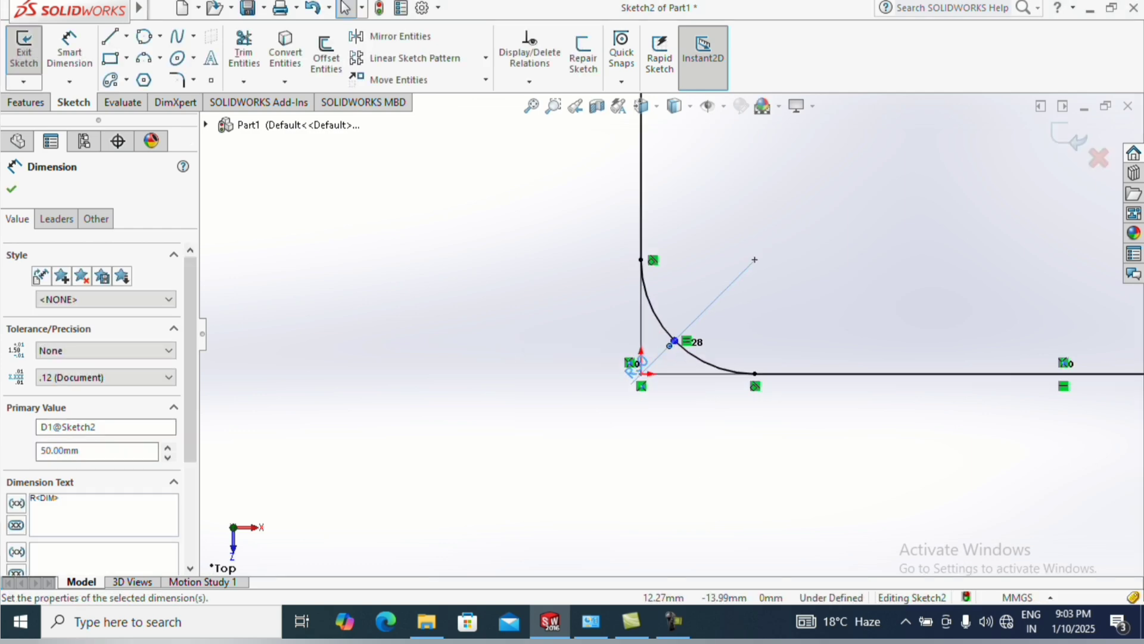
{"action": "key", "text": "f"}
{"action": "scroll", "coordinate": [828, 272], "scroll_direction": "down", "scroll_amount": 8}
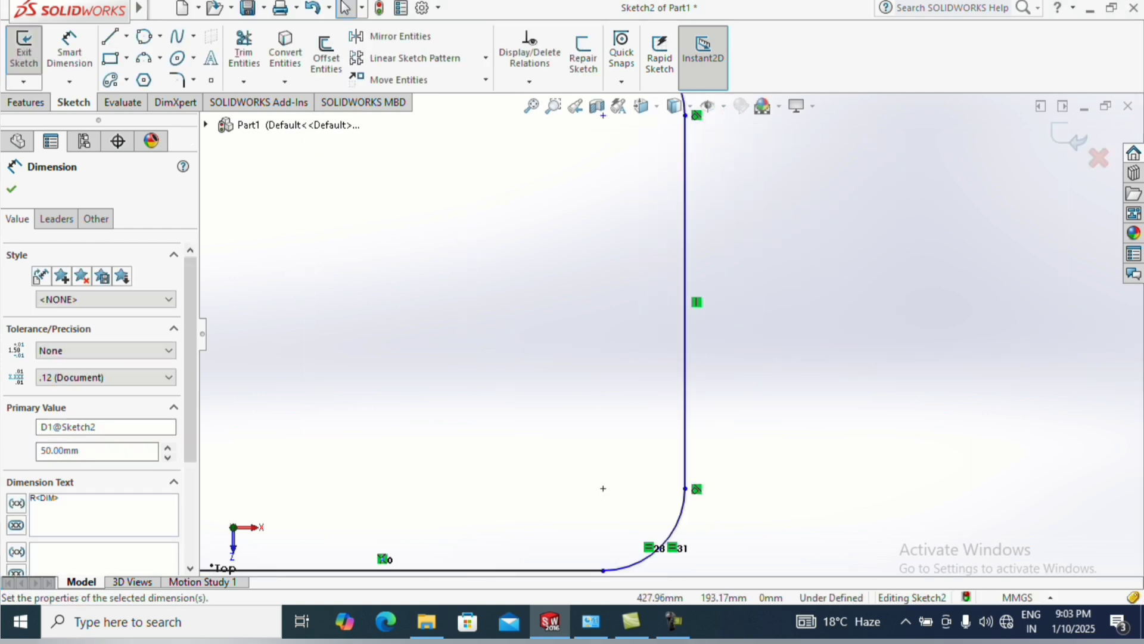
{"action": "scroll", "coordinate": [828, 272], "scroll_direction": "up", "scroll_amount": 5}
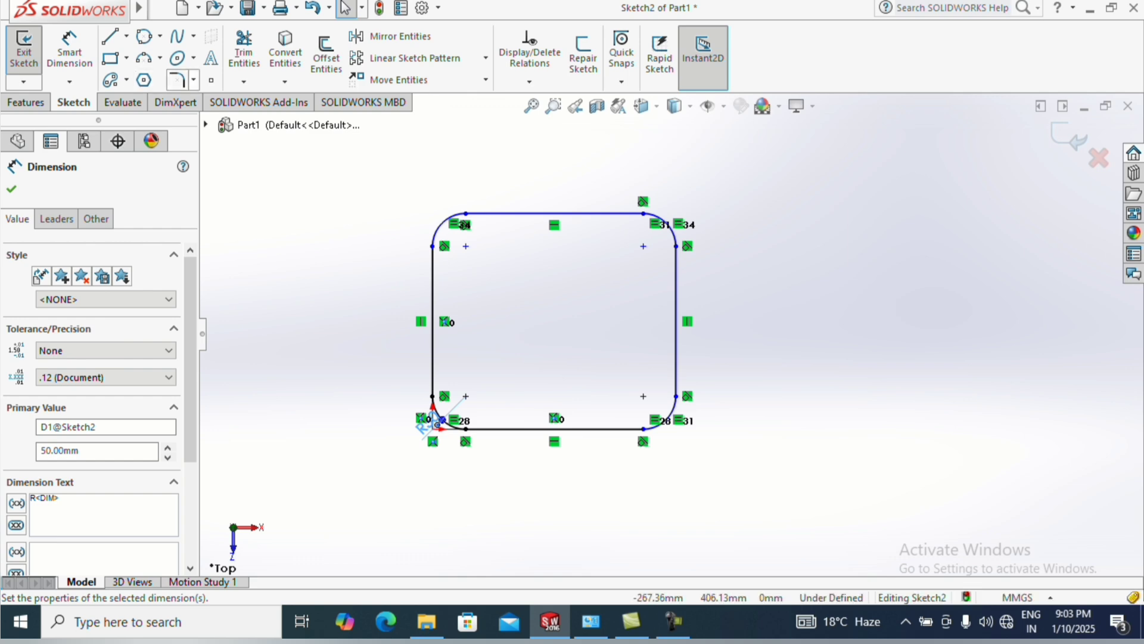
Step: Draw a second corner rectangle about 293 mm wide, to the right of the filleted rectangle
{"action": "left_click", "coordinate": [110, 58]}
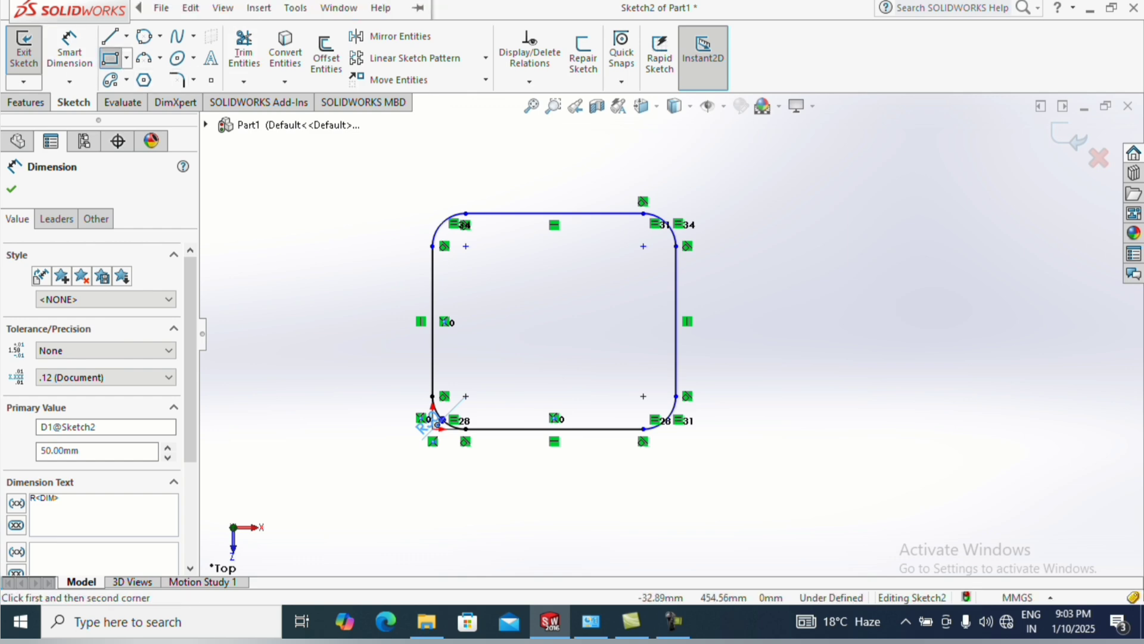
{"action": "left_click", "coordinate": [834, 385]}
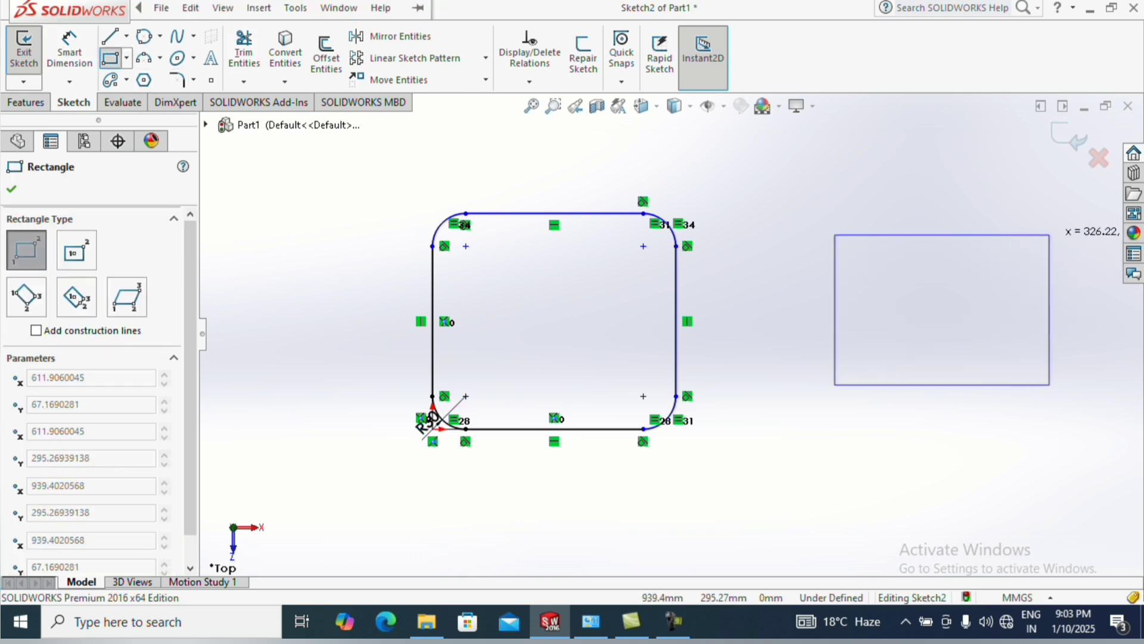
{"action": "left_click", "coordinate": [1027, 264]}
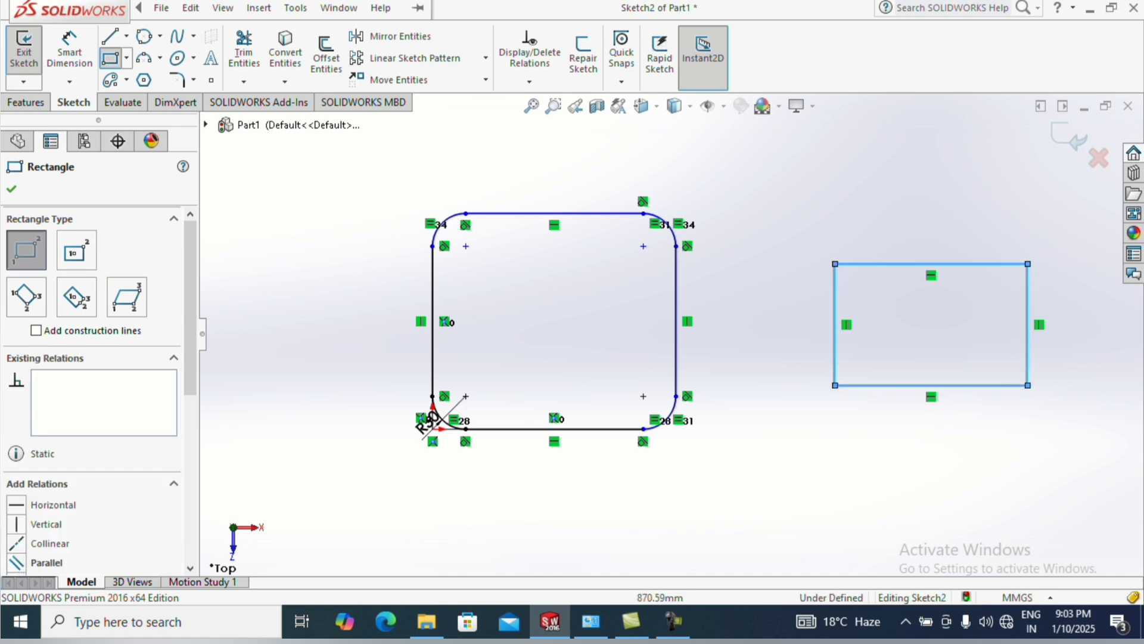
{"action": "key", "text": "Escape"}
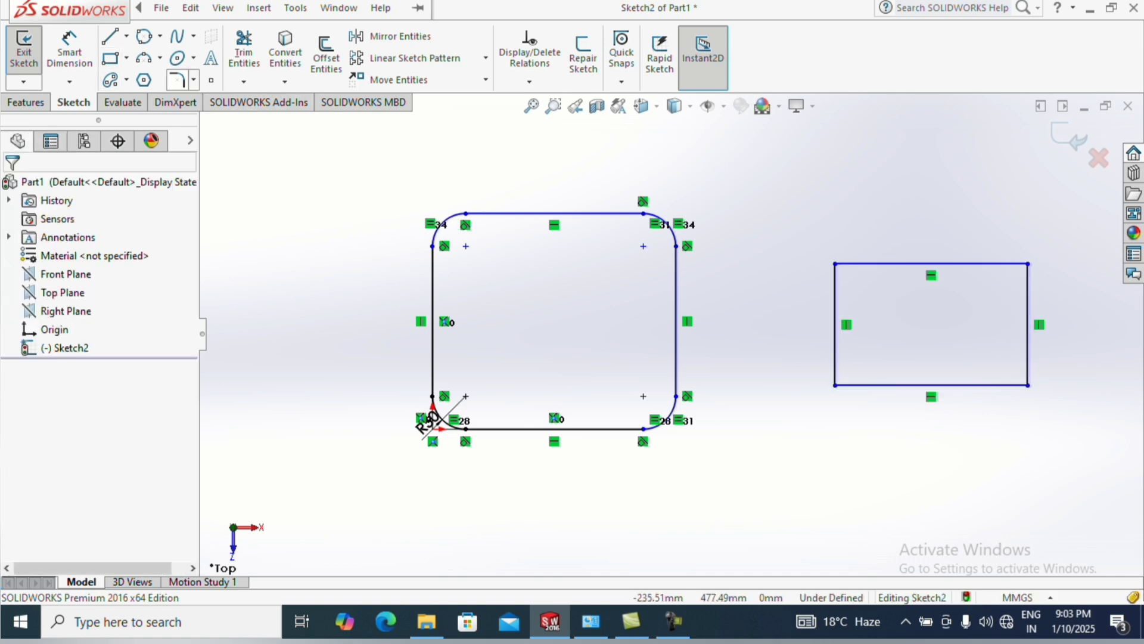
Step: Chamfer the second rectangle's upper-left corner with an equal distance of 60 mm
{"action": "left_click", "coordinate": [193, 79]}
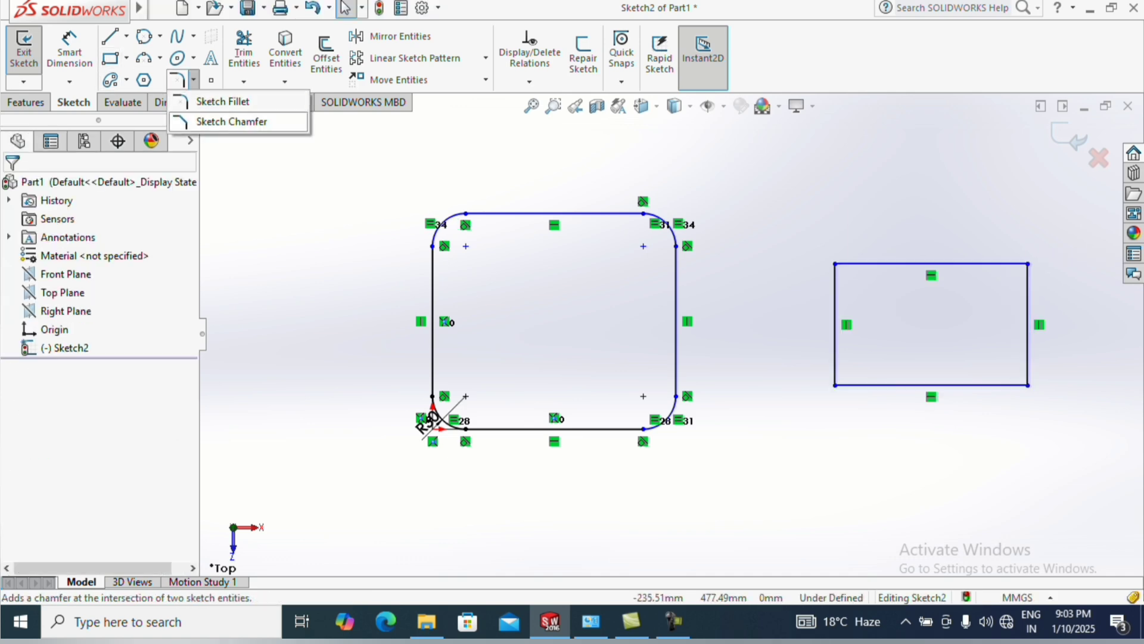
{"action": "left_click", "coordinate": [232, 122]}
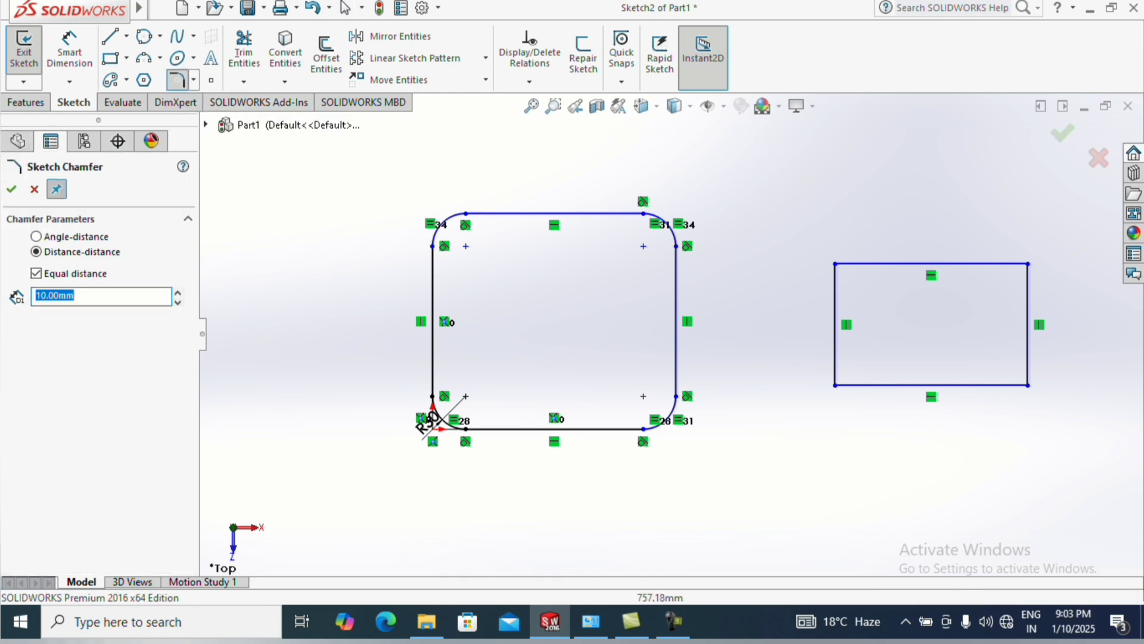
{"action": "left_click", "coordinate": [875, 263]}
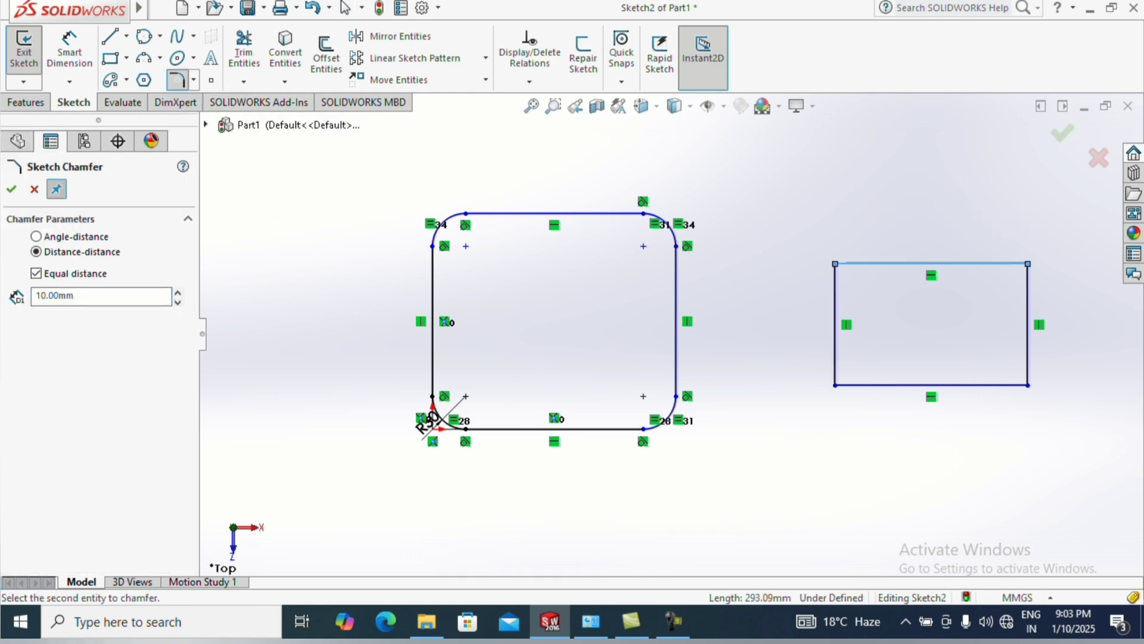
{"action": "left_click_drag", "start_coordinate": [76, 297], "coordinate": [35, 296]}
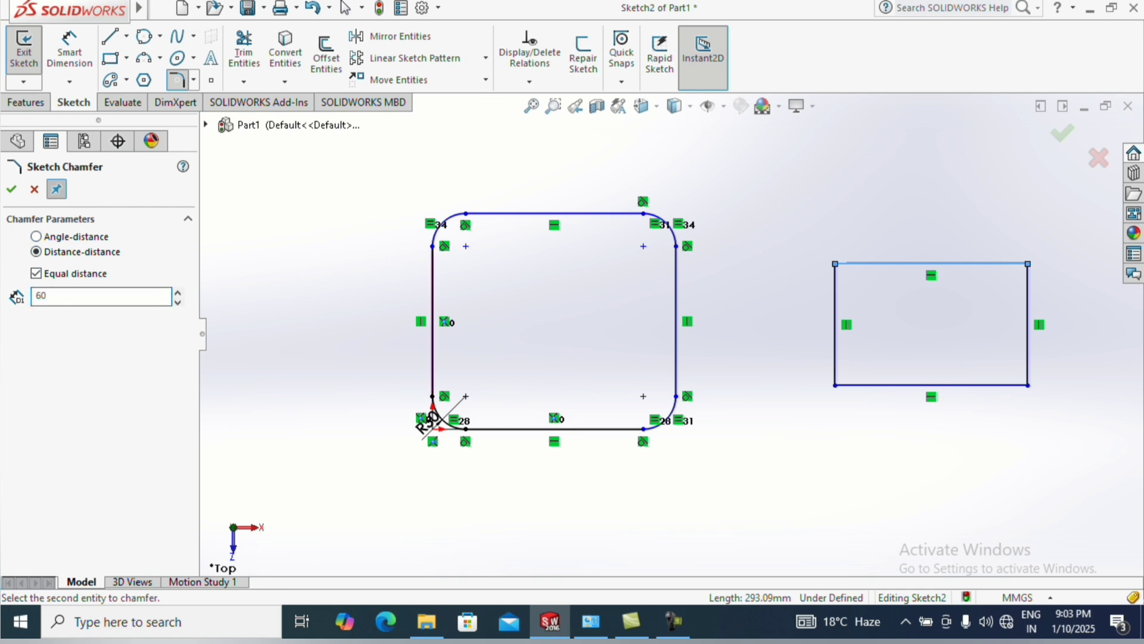
{"action": "left_click", "coordinate": [836, 302]}
{"action": "scroll", "coordinate": [883, 251], "scroll_direction": "down", "scroll_amount": 2}
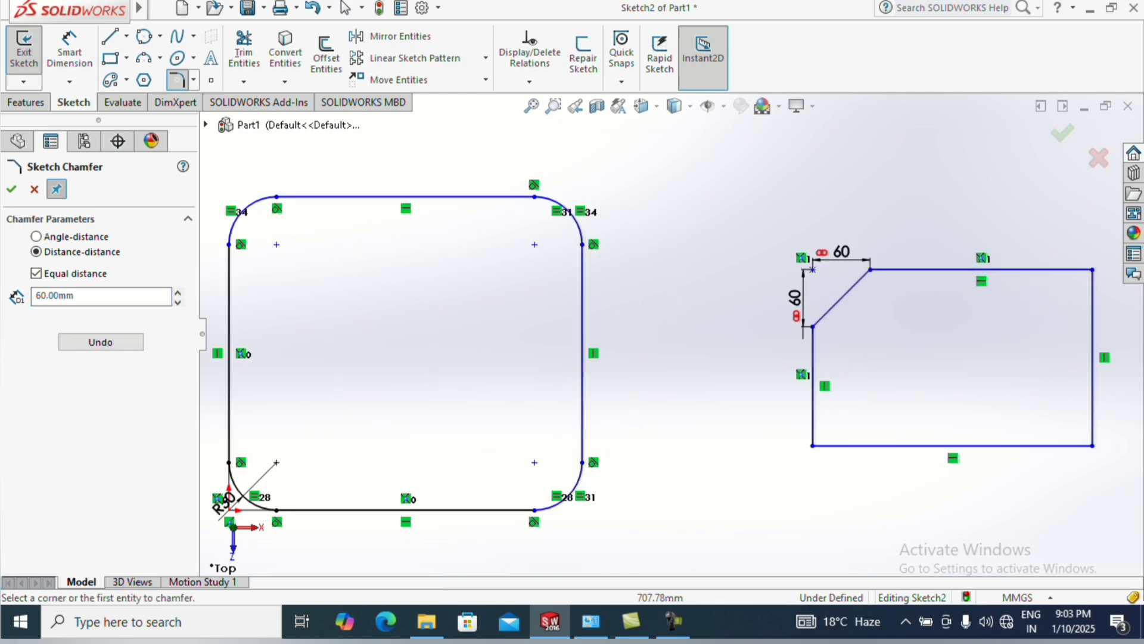
Step: Chamfer the second rectangle's upper-right and lower-right corners with the same equal distance of 60 mm
{"action": "scroll", "coordinate": [812, 269], "scroll_direction": "up", "scroll_amount": 3}
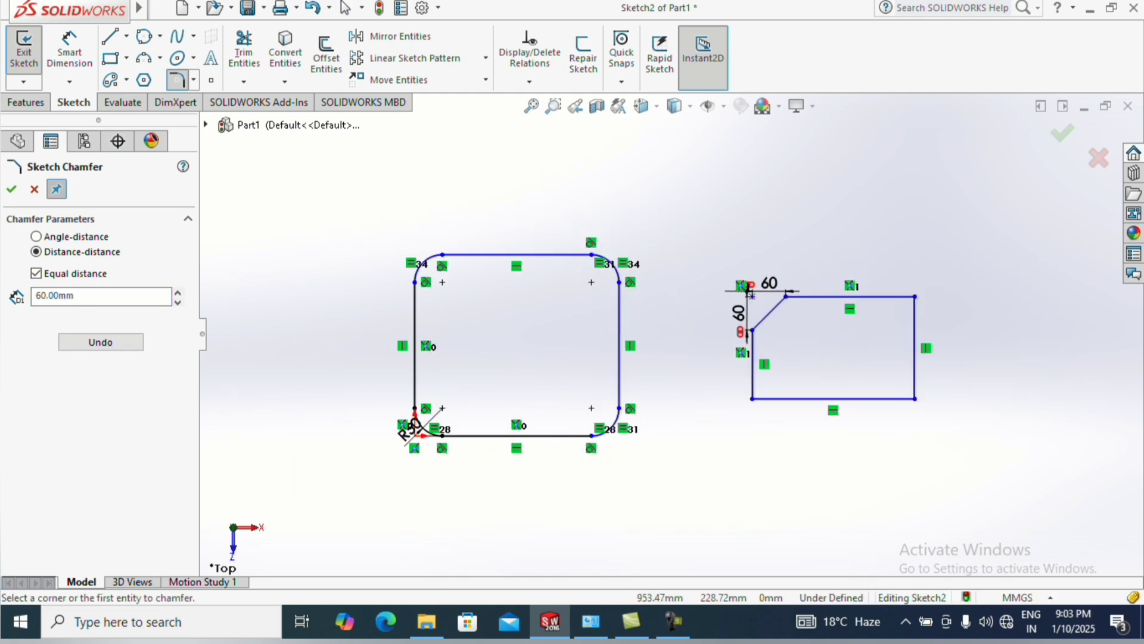
{"action": "left_click", "coordinate": [864, 296]}
{"action": "left_click", "coordinate": [915, 370]}
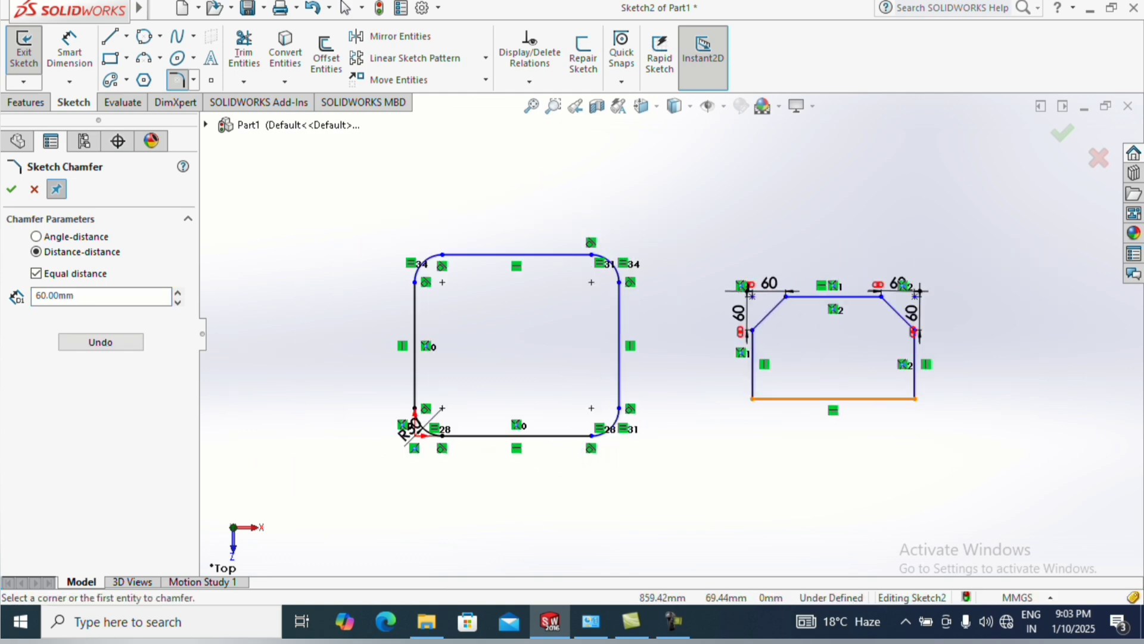
{"action": "left_click", "coordinate": [916, 352]}
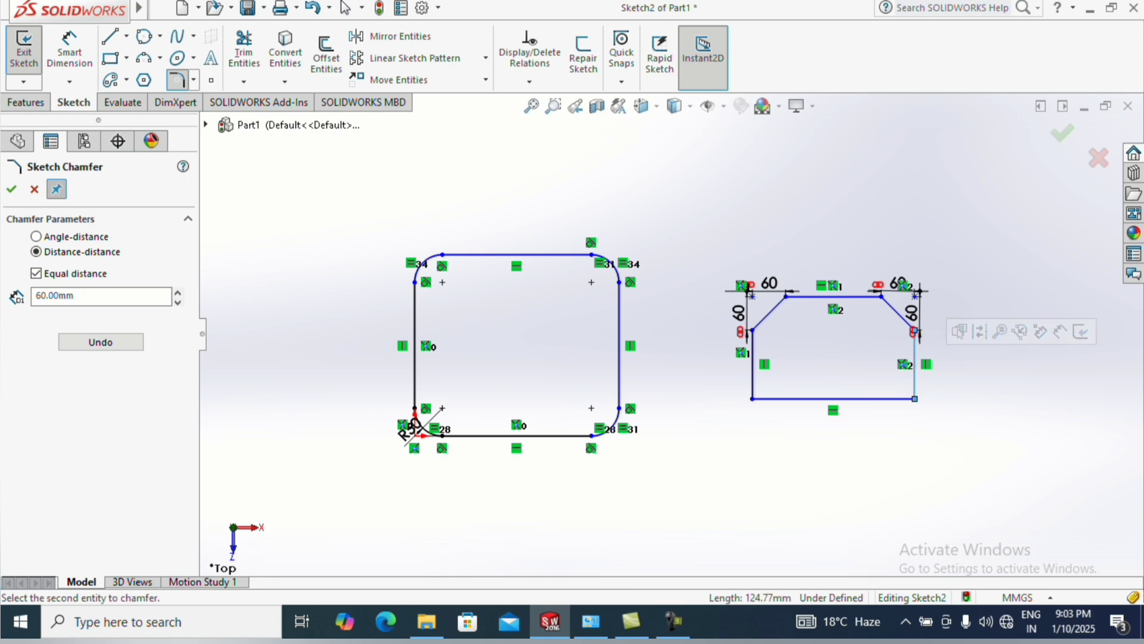
{"action": "left_click", "coordinate": [876, 398]}
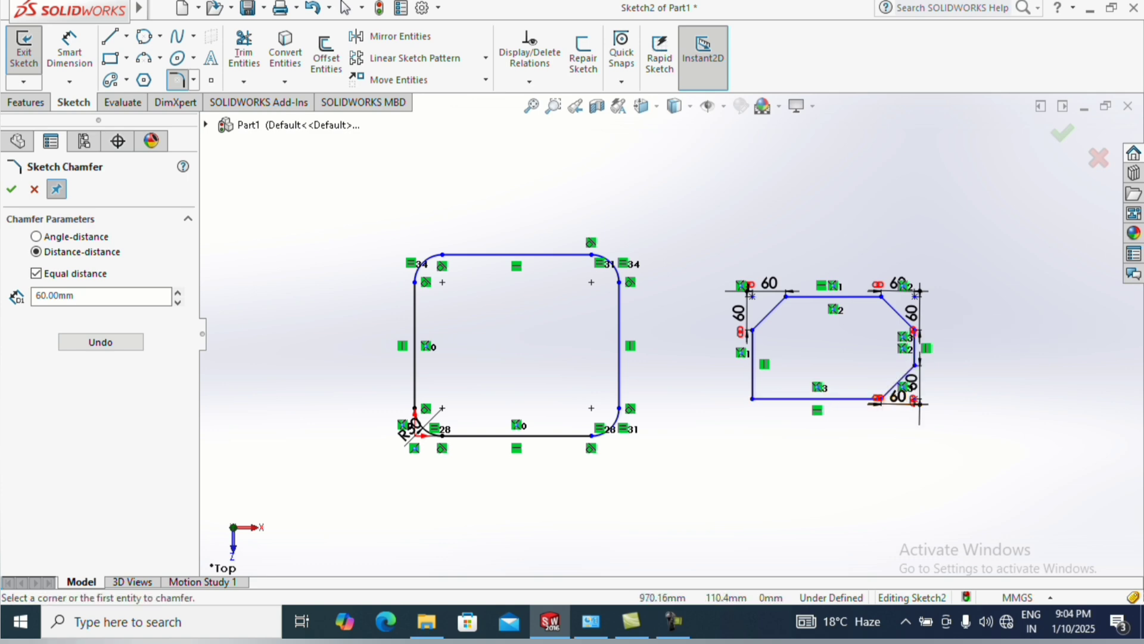
{"action": "scroll", "coordinate": [966, 381], "scroll_direction": "down", "scroll_amount": 5}
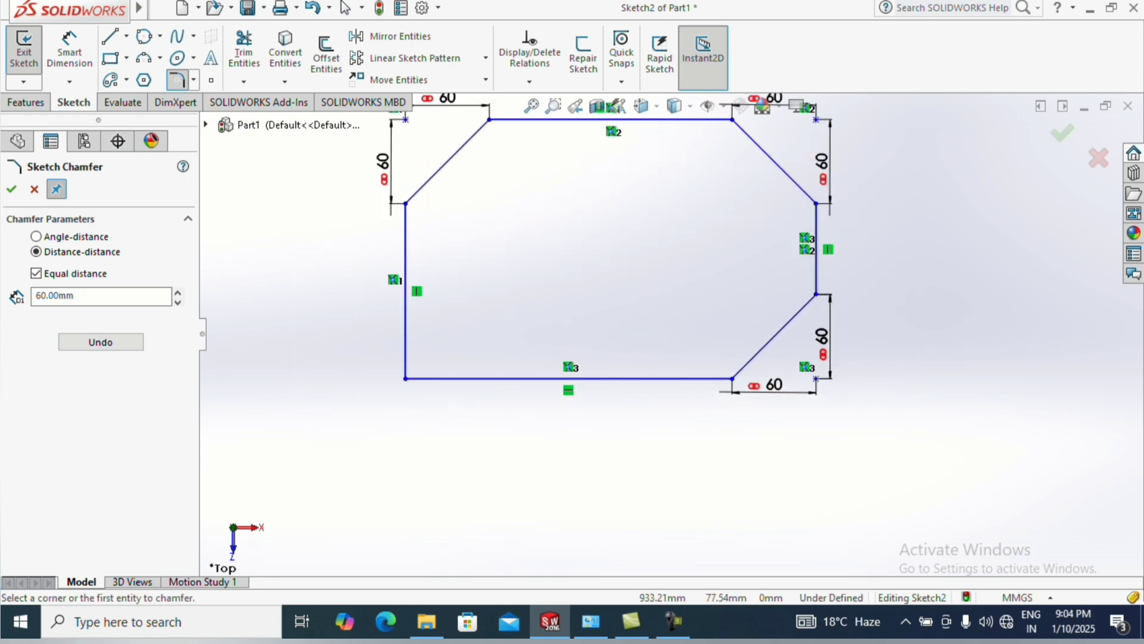
{"action": "scroll", "coordinate": [671, 335], "scroll_direction": "up", "scroll_amount": 3}
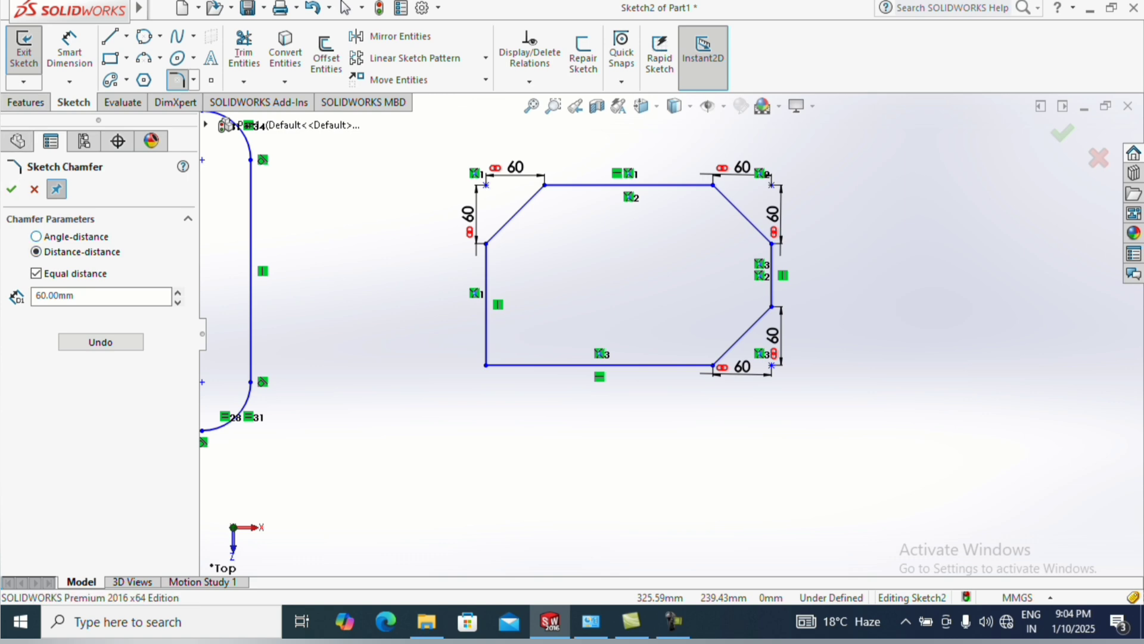
Step: Chamfer the second rectangle's lower-left corner using the angle-distance option with 60 mm and 45°, and finish the Sketch Chamfer command
{"action": "left_click", "coordinate": [36, 236]}
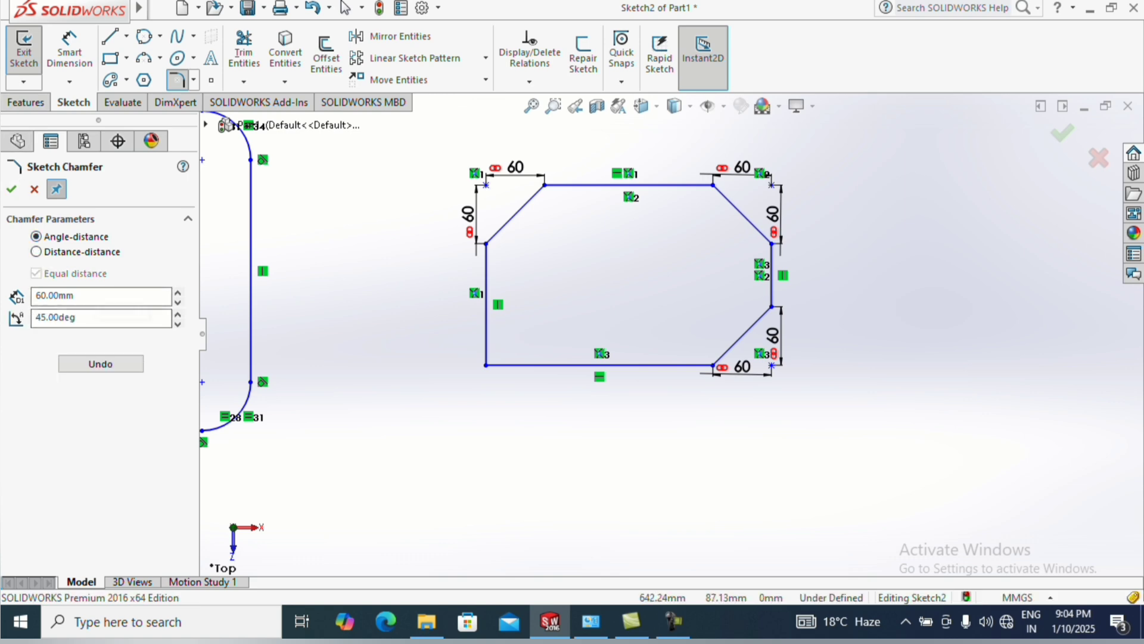
{"action": "left_click", "coordinate": [572, 365]}
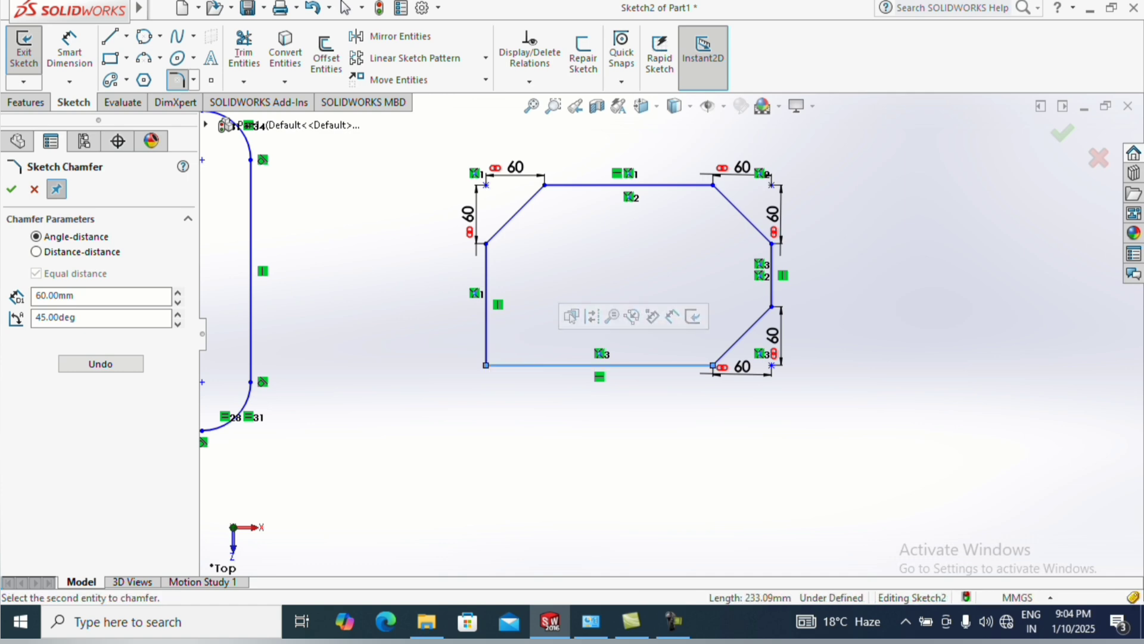
{"action": "left_click", "coordinate": [486, 304]}
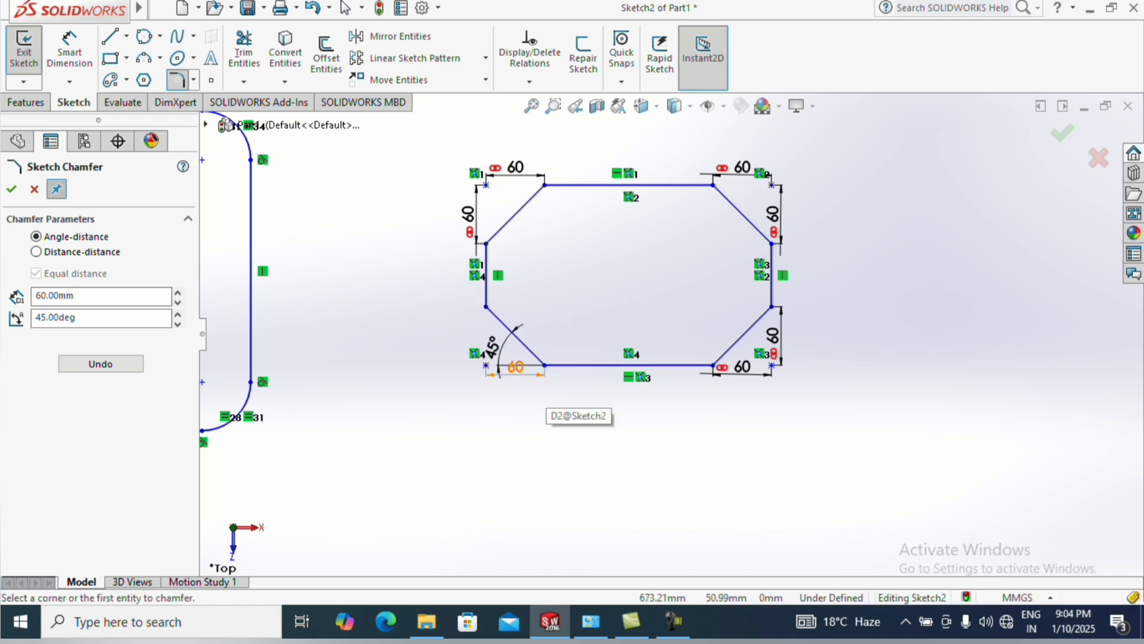
{"action": "scroll", "coordinate": [670, 334], "scroll_direction": "up", "scroll_amount": 4}
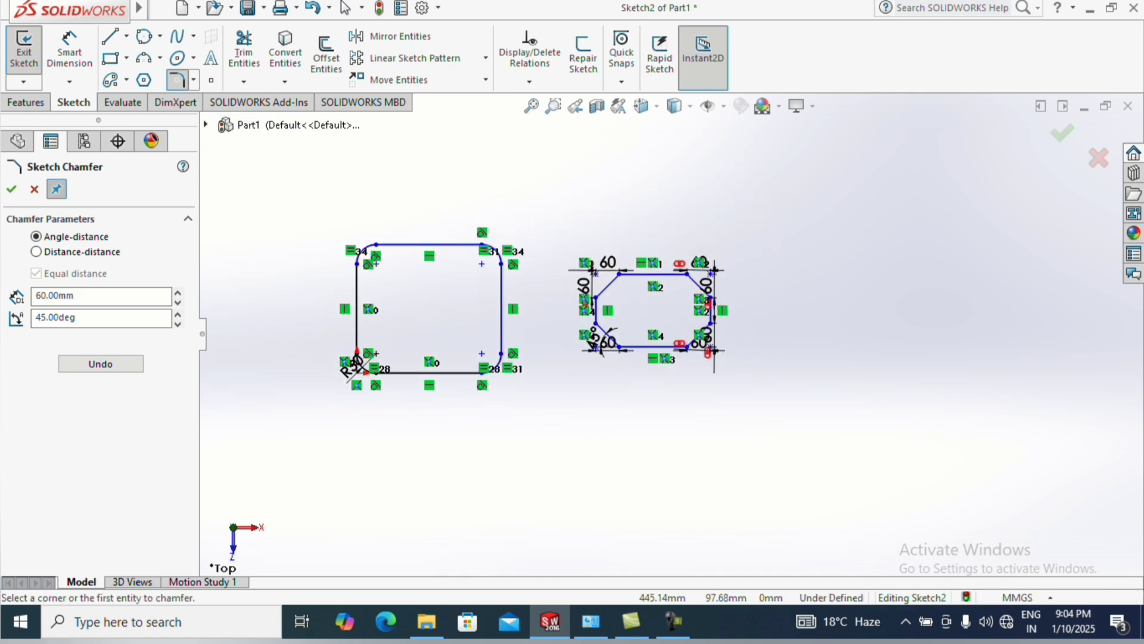
{"action": "scroll", "coordinate": [283, 301], "scroll_direction": "down", "scroll_amount": 2}
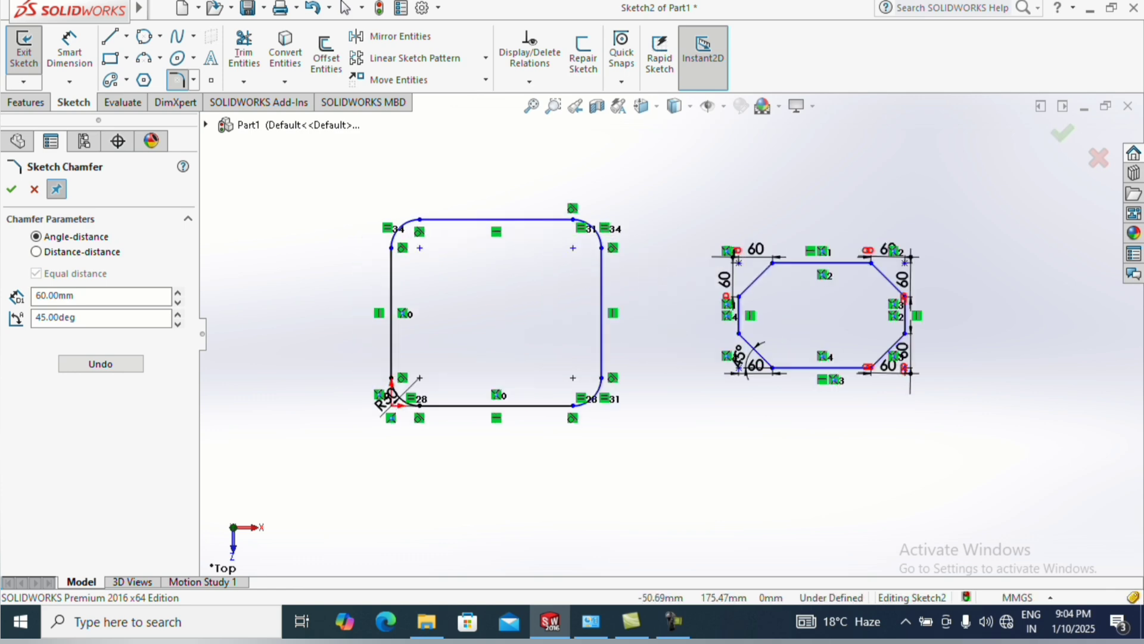
{"action": "scroll", "coordinate": [670, 334], "scroll_direction": "up", "scroll_amount": 3}
{"action": "scroll", "coordinate": [304, 289], "scroll_direction": "down", "scroll_amount": 2}
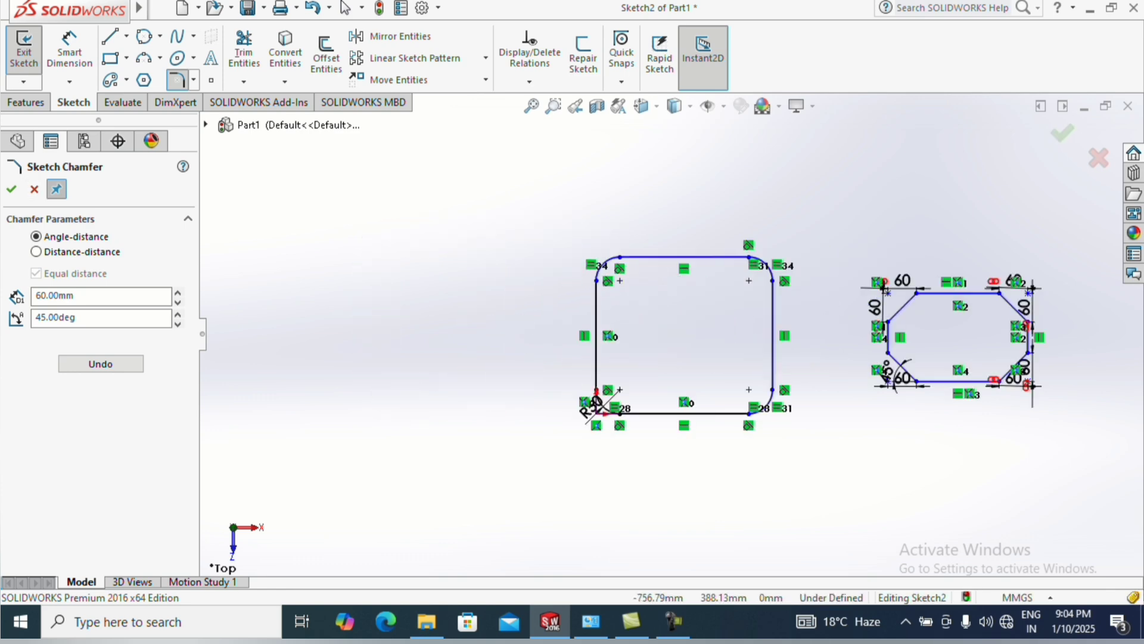
{"action": "left_click", "coordinate": [11, 188]}
{"action": "scroll", "coordinate": [808, 347], "scroll_direction": "up", "scroll_amount": 2}
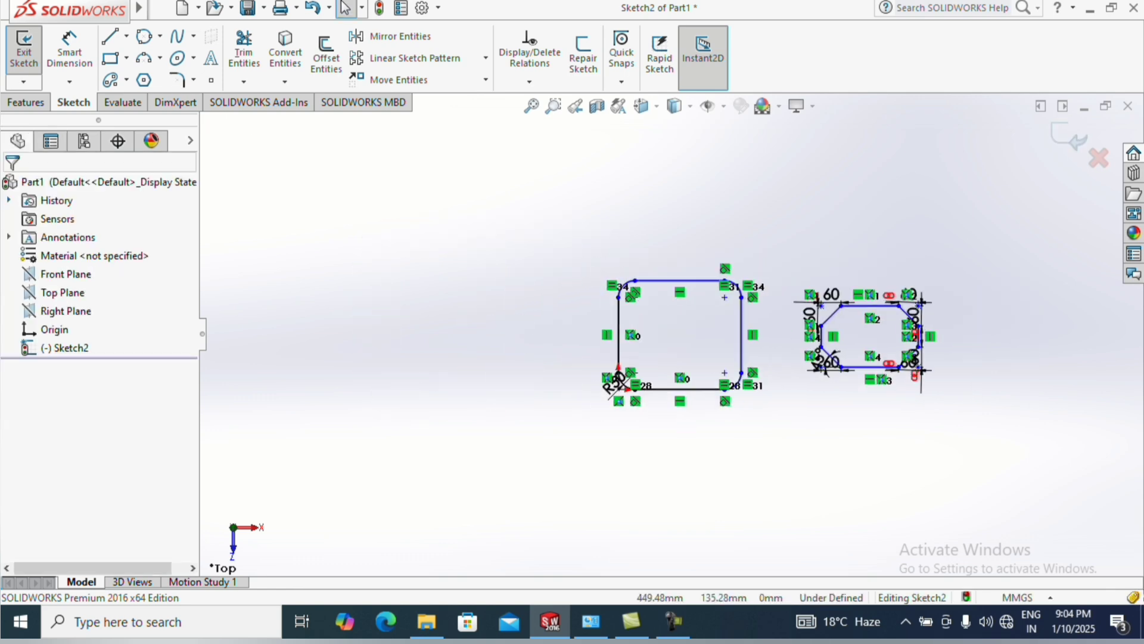
{"action": "scroll", "coordinate": [864, 354], "scroll_direction": "down", "scroll_amount": 1}
{"action": "scroll", "coordinate": [954, 353], "scroll_direction": "down", "scroll_amount": 3}
{"action": "scroll", "coordinate": [811, 341], "scroll_direction": "up", "scroll_amount": 3}
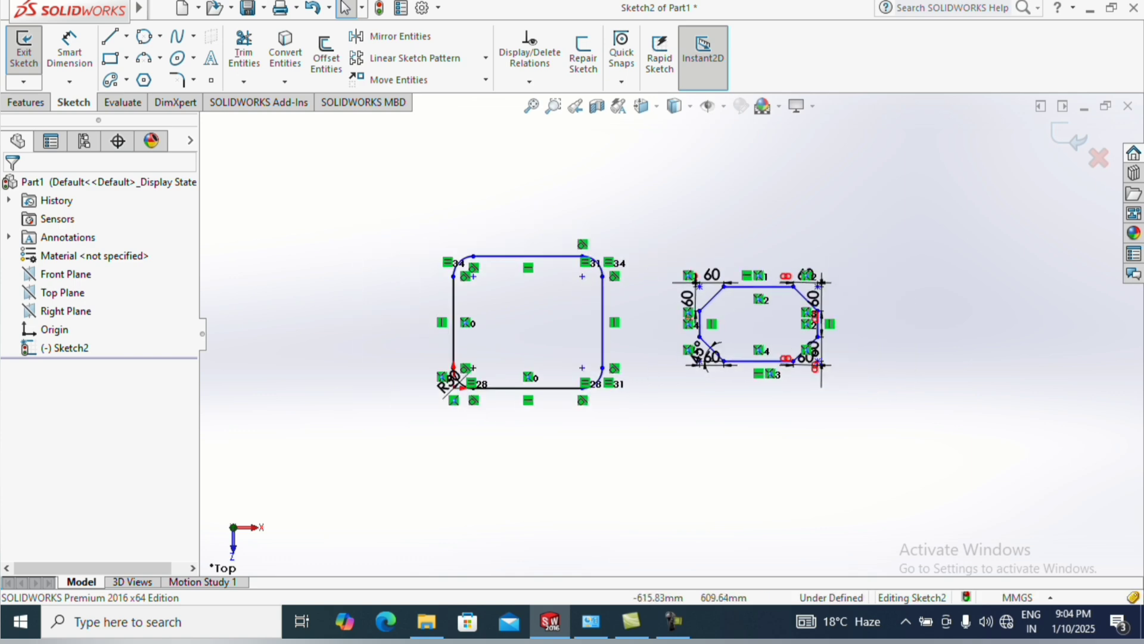
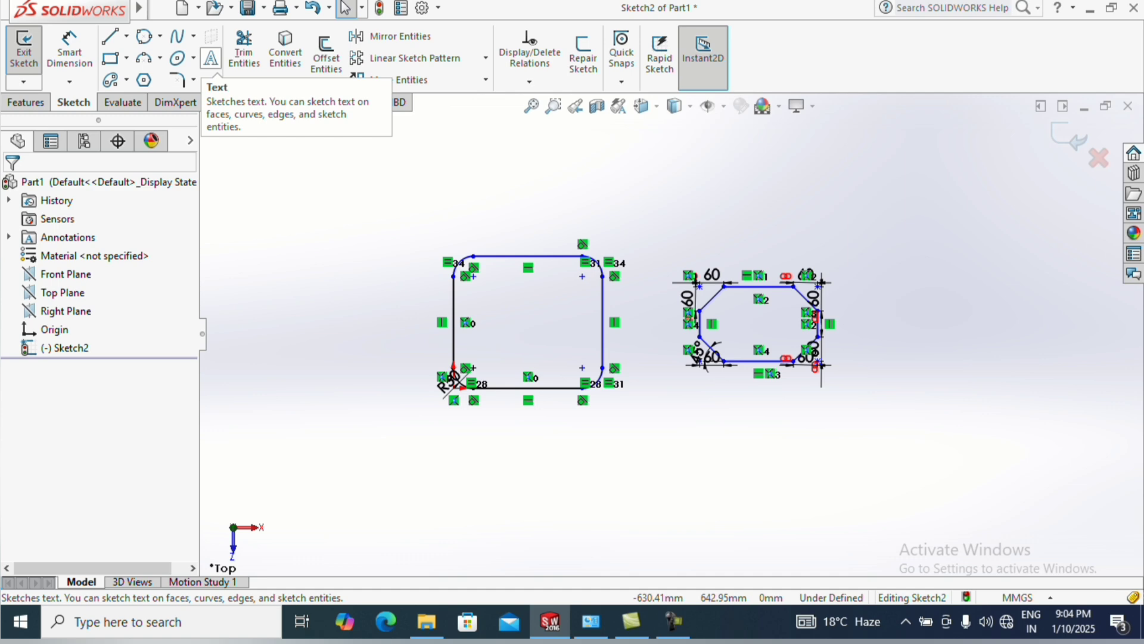
Step: Start a sketch text inside the filleted rectangle and enter a person's first name in capitals
{"action": "left_click", "coordinate": [211, 57]}
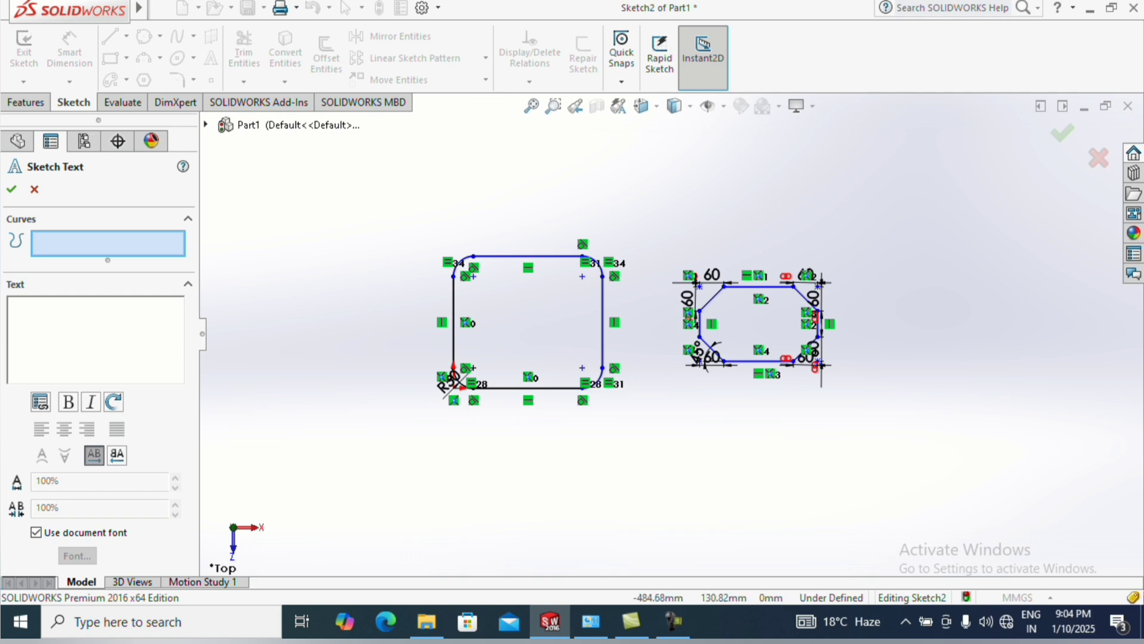
{"action": "left_click", "coordinate": [95, 338]}
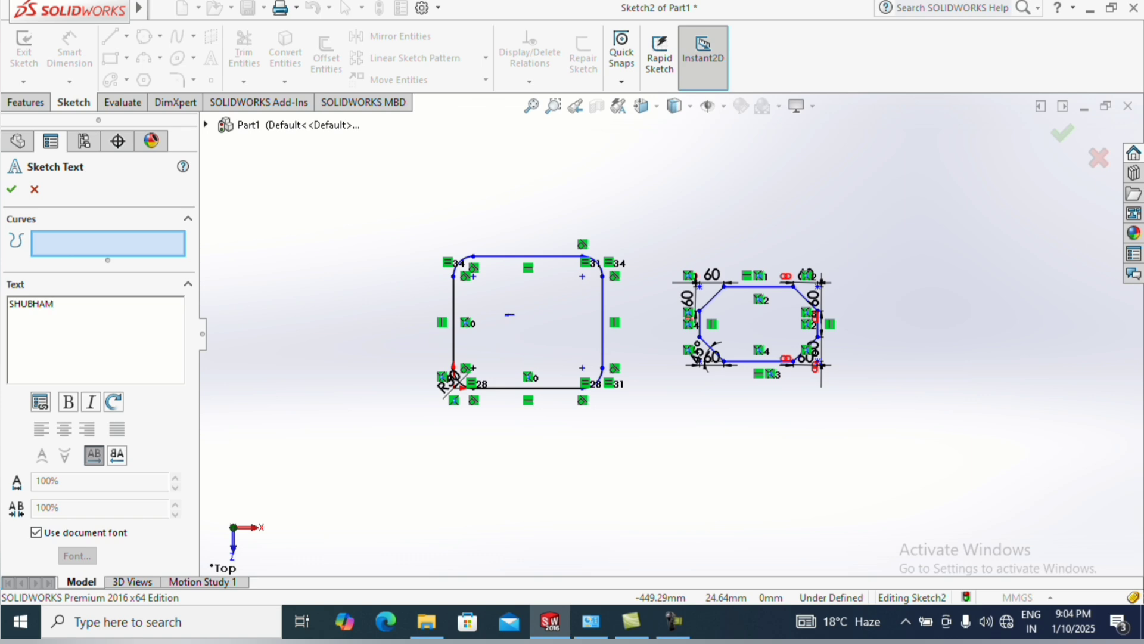
{"action": "scroll", "coordinate": [528, 341], "scroll_direction": "up", "scroll_amount": 3}
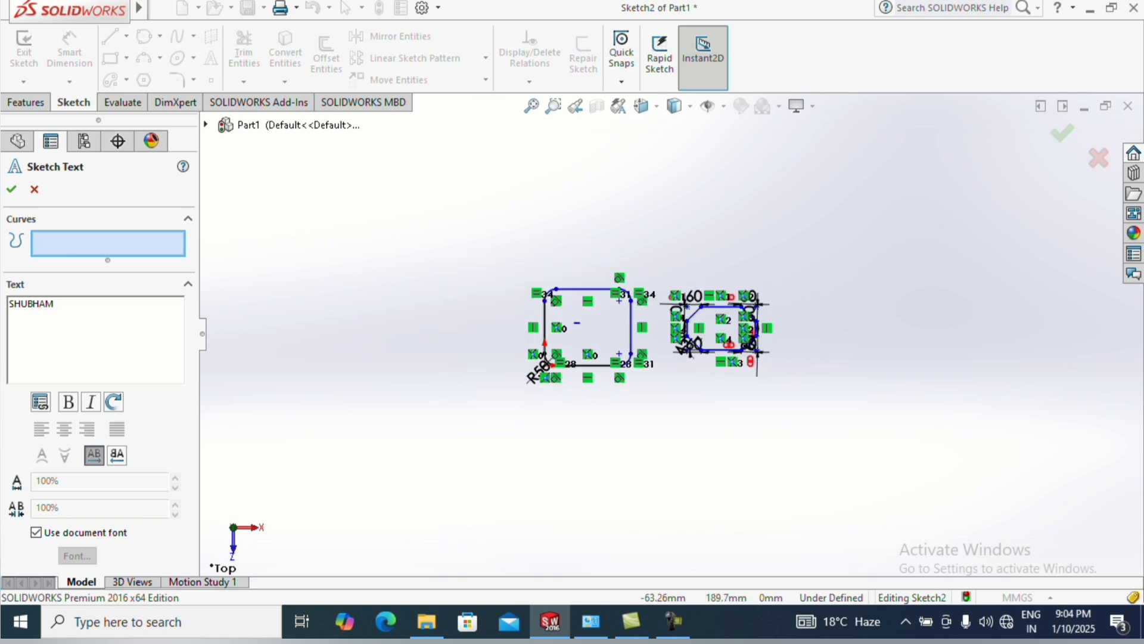
{"action": "scroll", "coordinate": [557, 331], "scroll_direction": "down", "scroll_amount": 3}
{"action": "scroll", "coordinate": [573, 320], "scroll_direction": "down", "scroll_amount": 10}
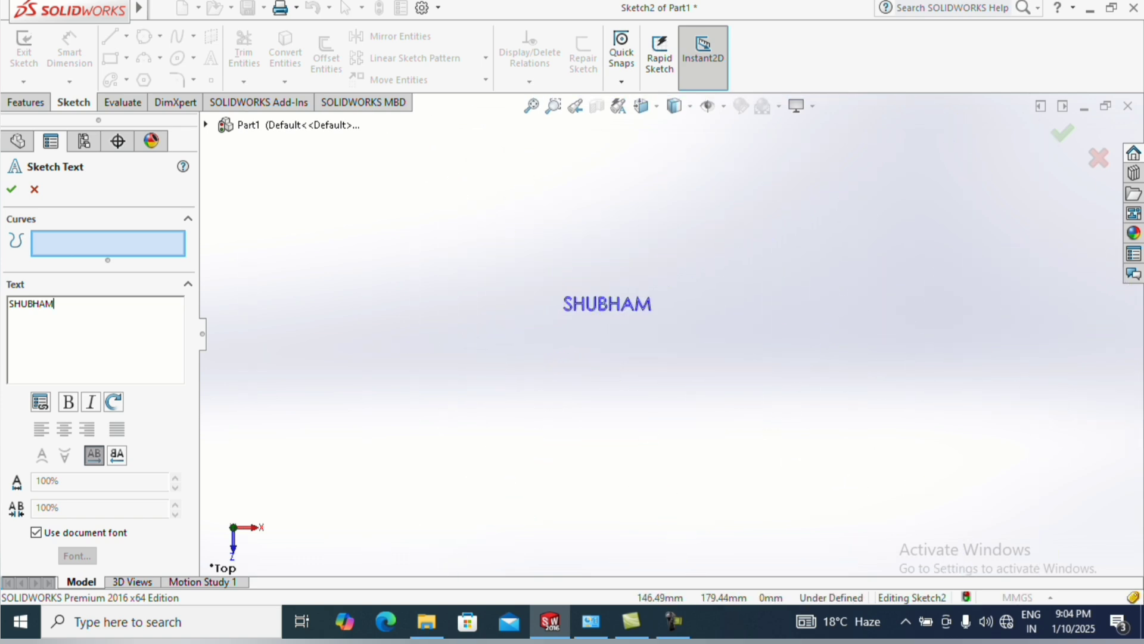
{"action": "scroll", "coordinate": [670, 334], "scroll_direction": "up", "scroll_amount": 6}
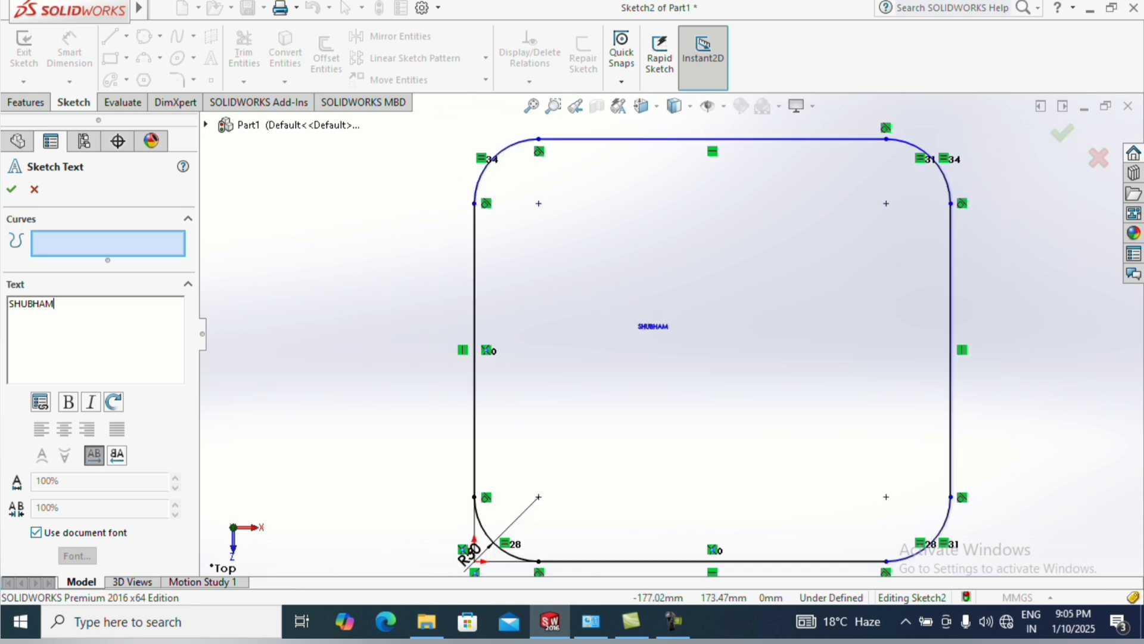
Step: Turn off the document font for the sketch text and set its font height to 48 points
{"action": "left_click", "coordinate": [36, 532]}
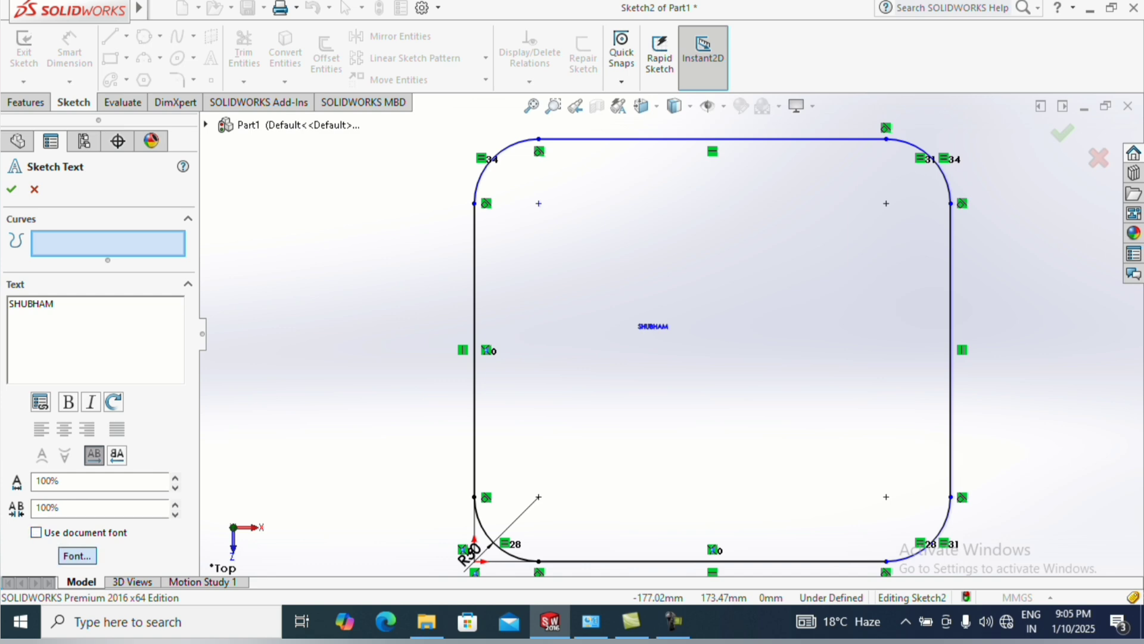
{"action": "left_click", "coordinate": [77, 555]}
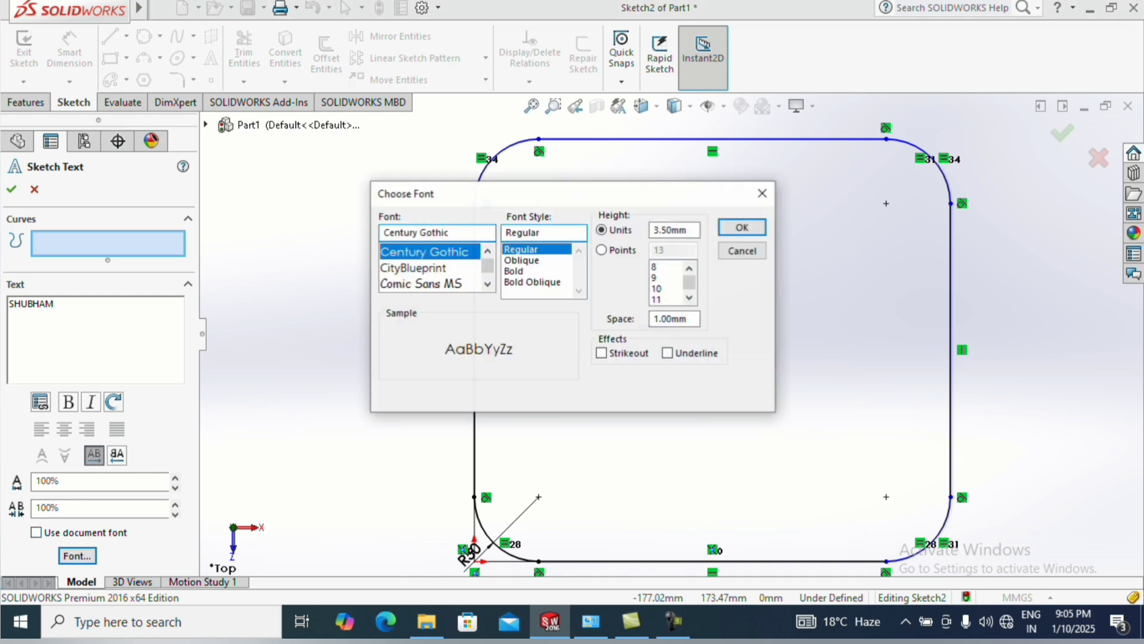
{"action": "left_click", "coordinate": [601, 249]}
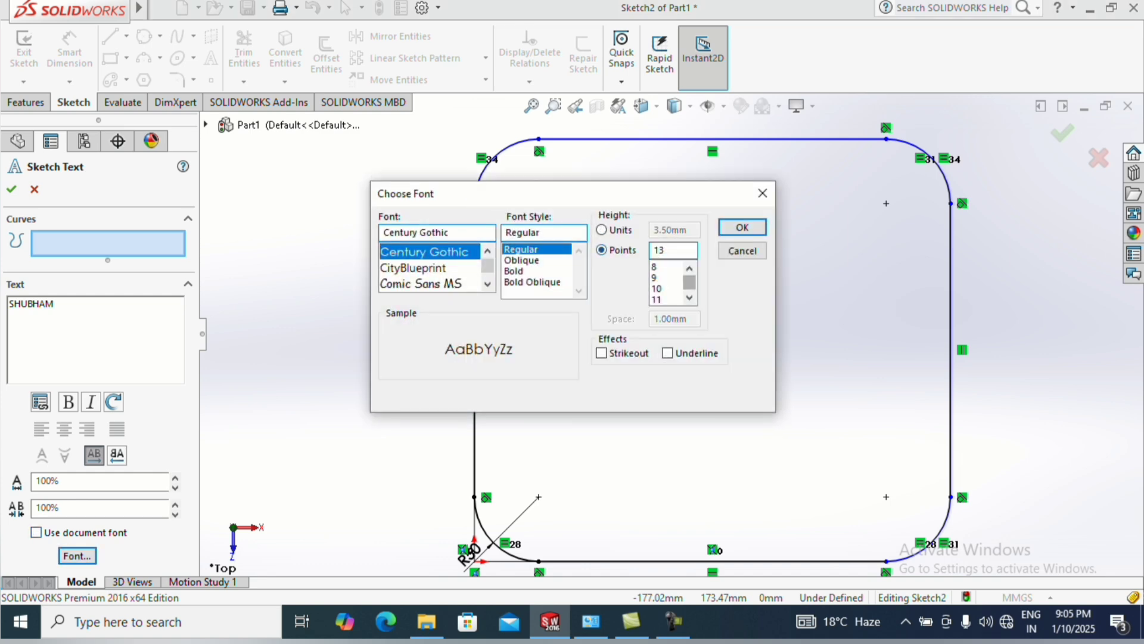
{"action": "left_click", "coordinate": [689, 297]}
{"action": "left_click", "coordinate": [689, 297]}
{"action": "left_click", "coordinate": [657, 288]}
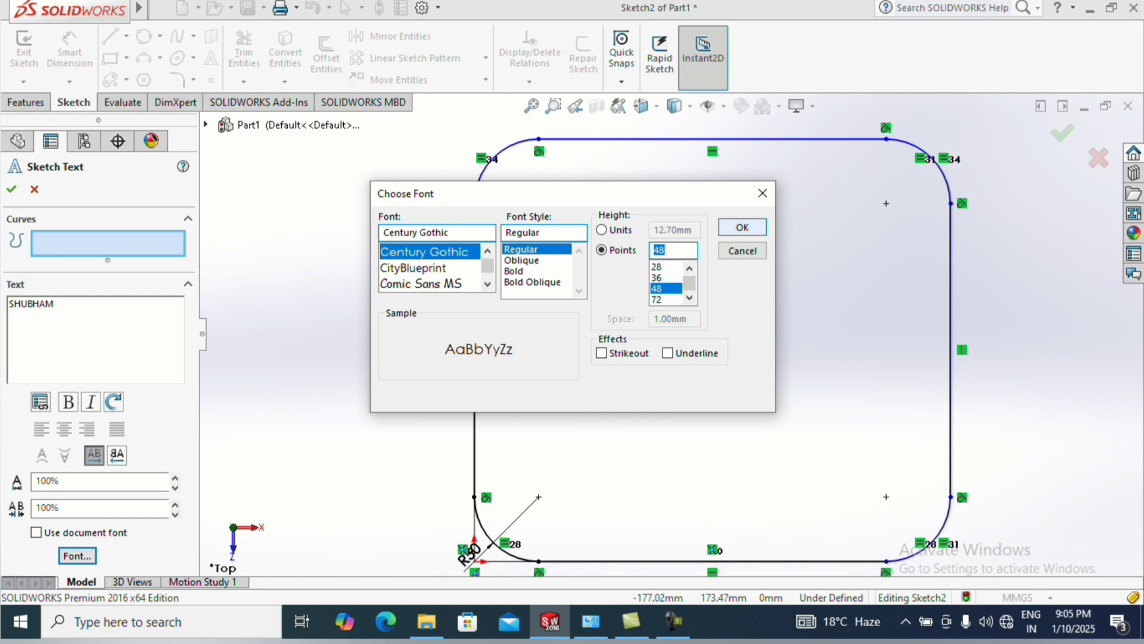
{"action": "left_click", "coordinate": [742, 227]}
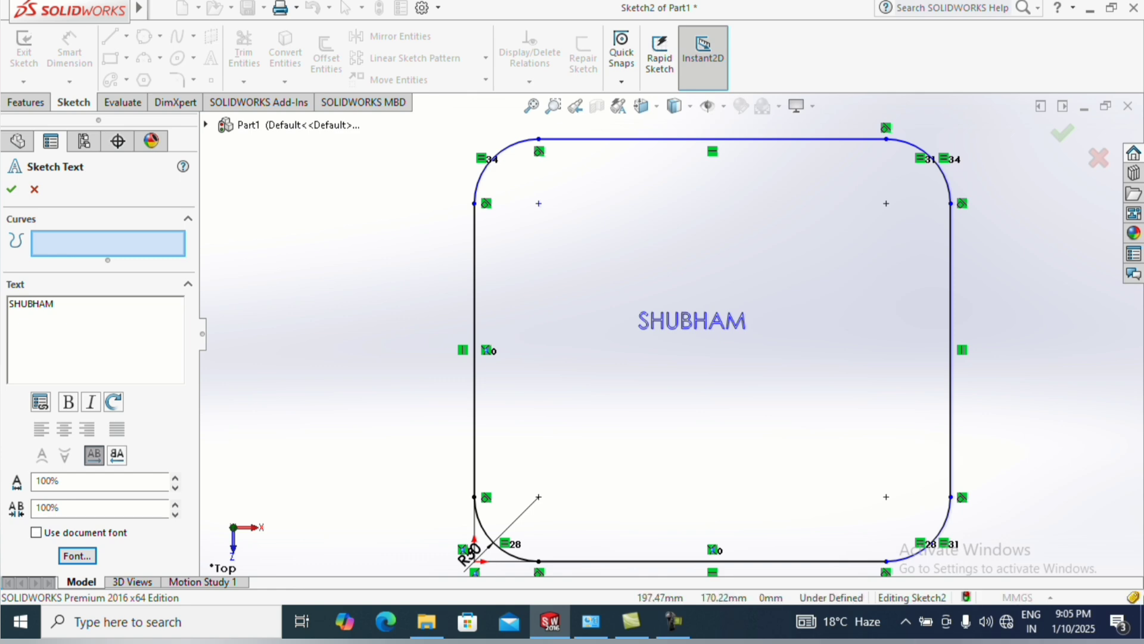
Step: Set the sketch text's width factor to 160% and its spacing to 140%, and accept the text
{"action": "left_click", "coordinate": [175, 478]}
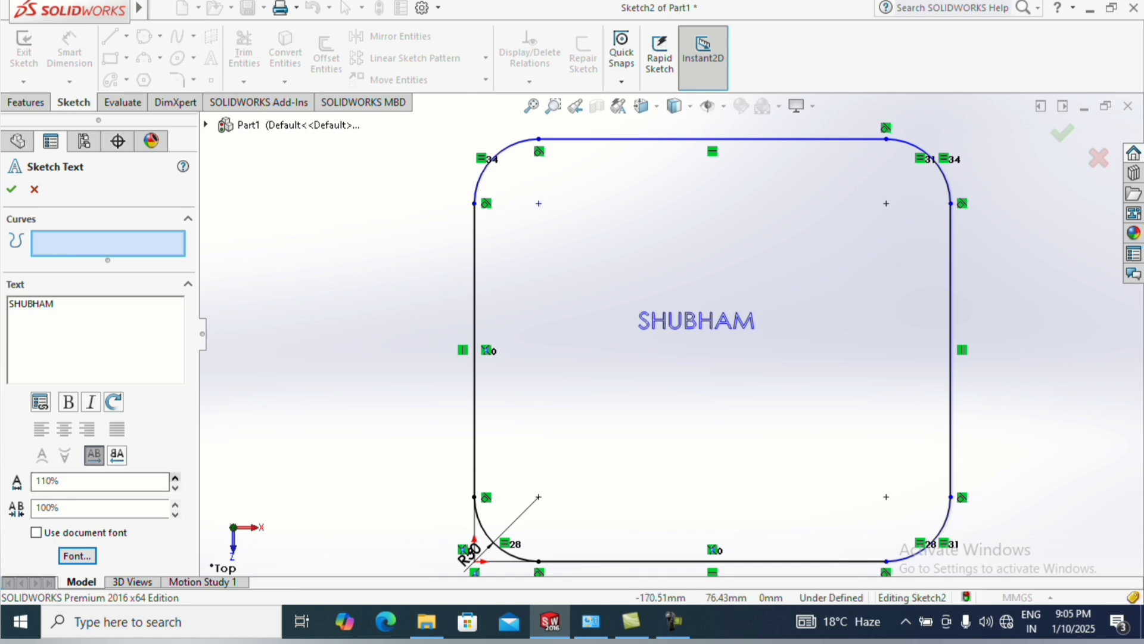
{"action": "left_click", "coordinate": [174, 478]}
{"action": "left_click", "coordinate": [174, 478]}
{"action": "left_click", "coordinate": [174, 478]}
{"action": "left_click", "coordinate": [175, 478]}
{"action": "left_click", "coordinate": [175, 478]}
{"action": "left_click", "coordinate": [175, 505]}
{"action": "left_click", "coordinate": [174, 505]}
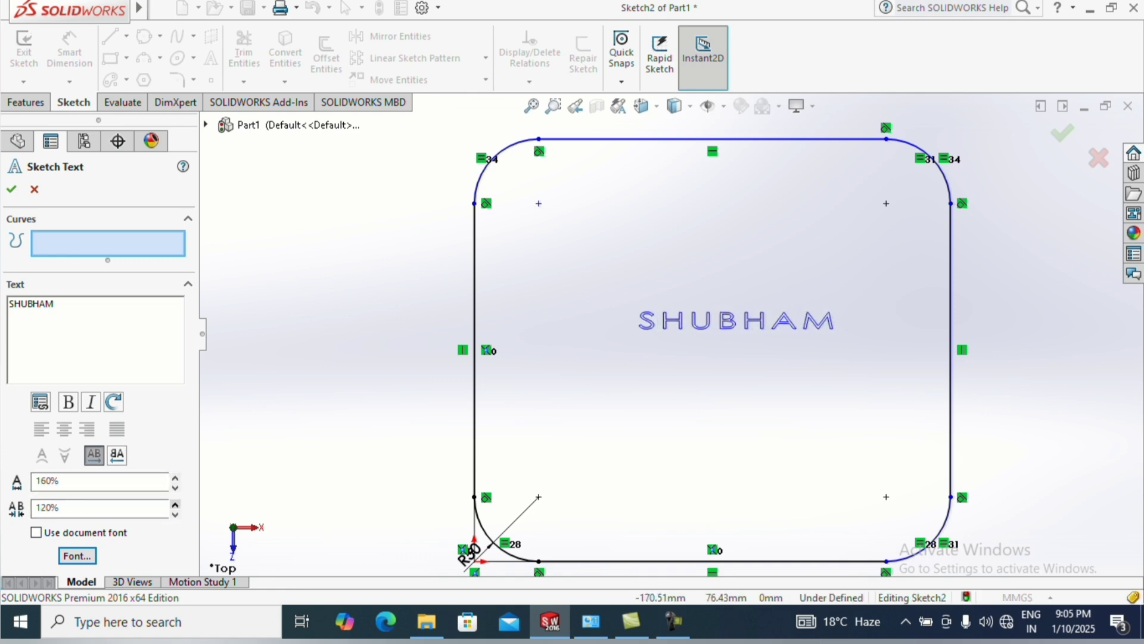
{"action": "left_click", "coordinate": [174, 504]}
{"action": "left_click", "coordinate": [175, 505]}
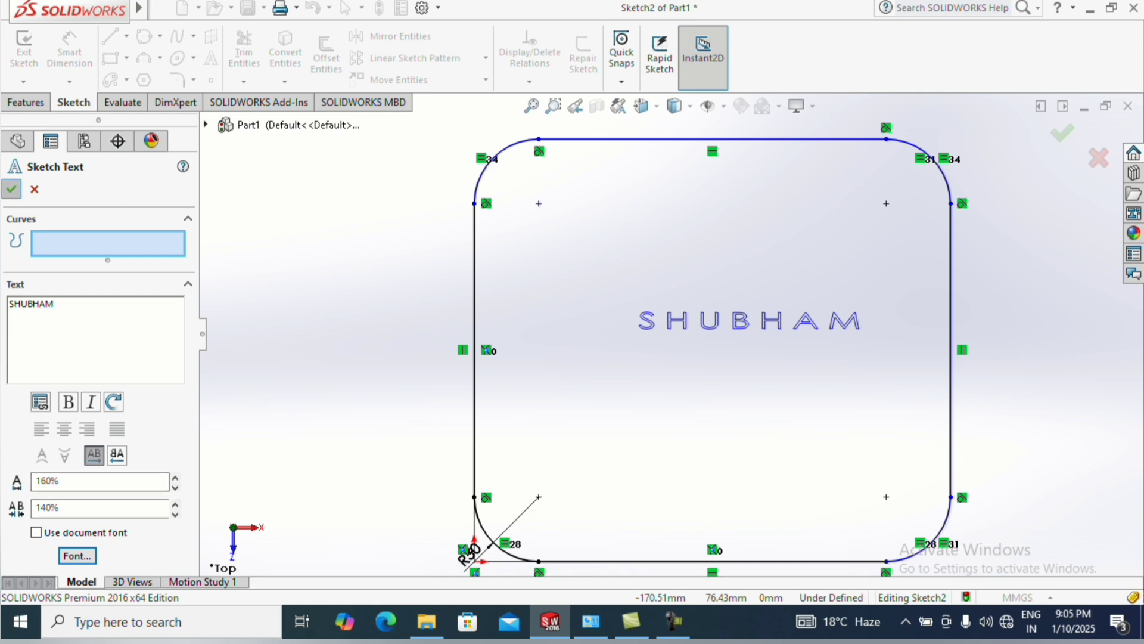
{"action": "left_click", "coordinate": [11, 189]}
Step: Examine the finished sketch text inside the filleted rectangle
{"action": "scroll", "coordinate": [541, 344], "scroll_direction": "up", "scroll_amount": 2}
{"action": "scroll", "coordinate": [846, 337], "scroll_direction": "down", "scroll_amount": 4}
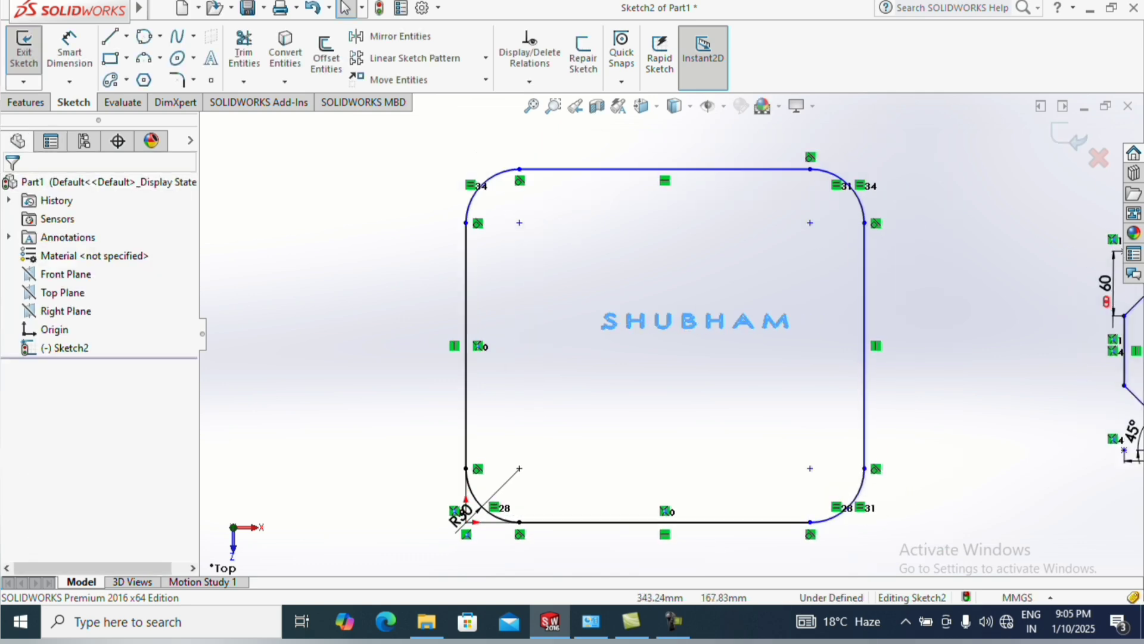
{"action": "scroll", "coordinate": [823, 336], "scroll_direction": "up", "scroll_amount": 1}
{"action": "scroll", "coordinate": [601, 264], "scroll_direction": "down", "scroll_amount": 2}
{"action": "scroll", "coordinate": [668, 315], "scroll_direction": "up", "scroll_amount": 4}
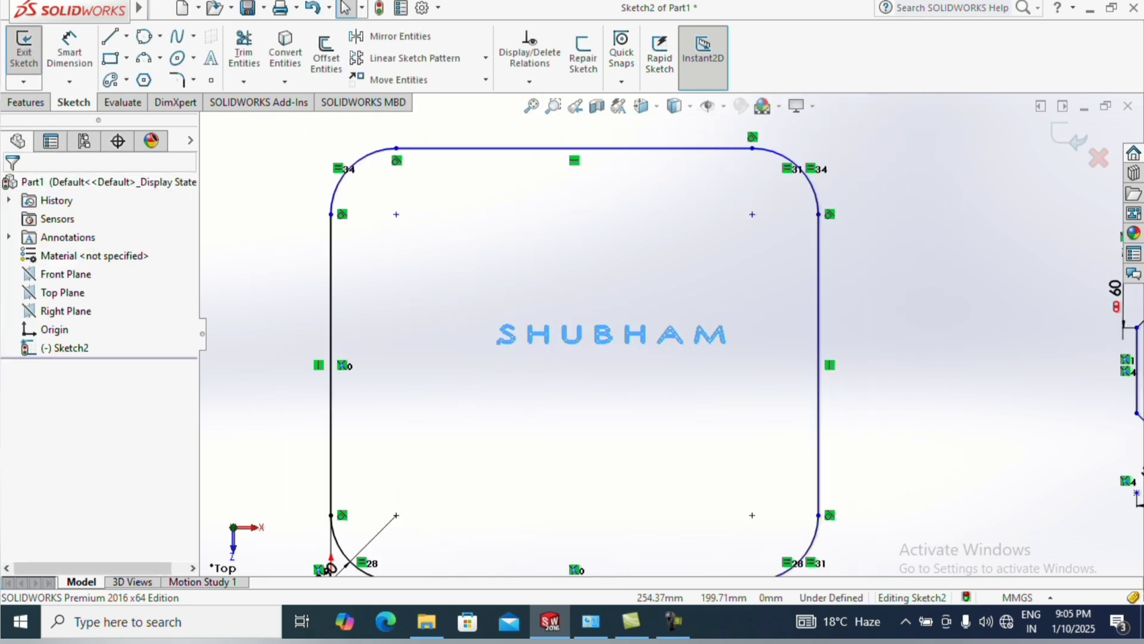
{"action": "scroll", "coordinate": [671, 335], "scroll_direction": "up", "scroll_amount": 3}
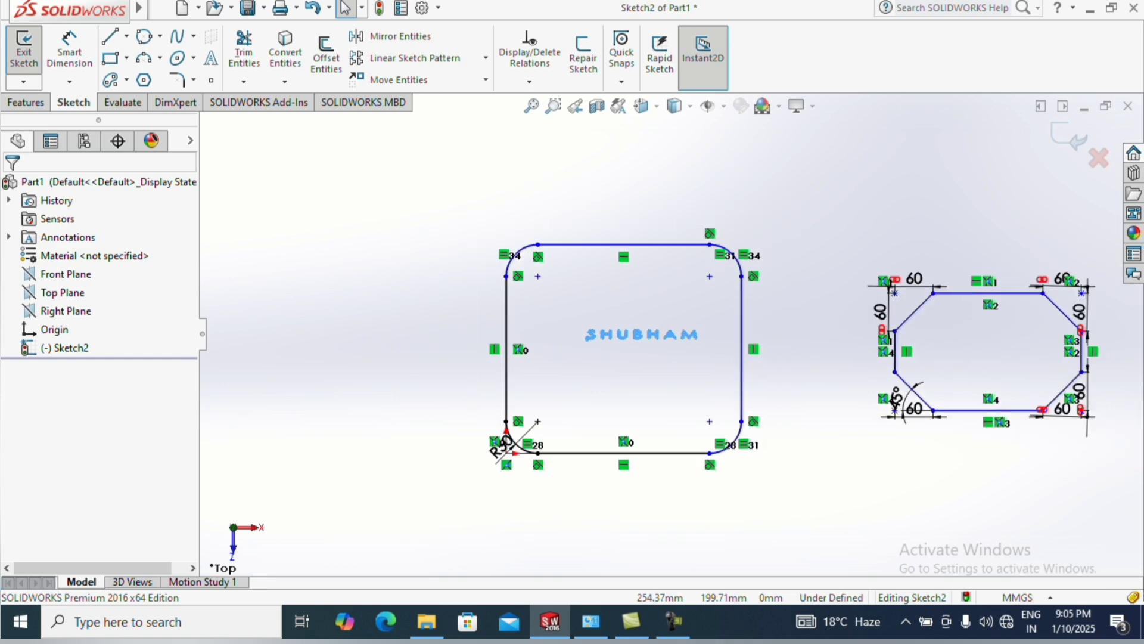
{"action": "scroll", "coordinate": [650, 379], "scroll_direction": "up", "scroll_amount": 2}
{"action": "scroll", "coordinate": [650, 379], "scroll_direction": "down", "scroll_amount": 1}
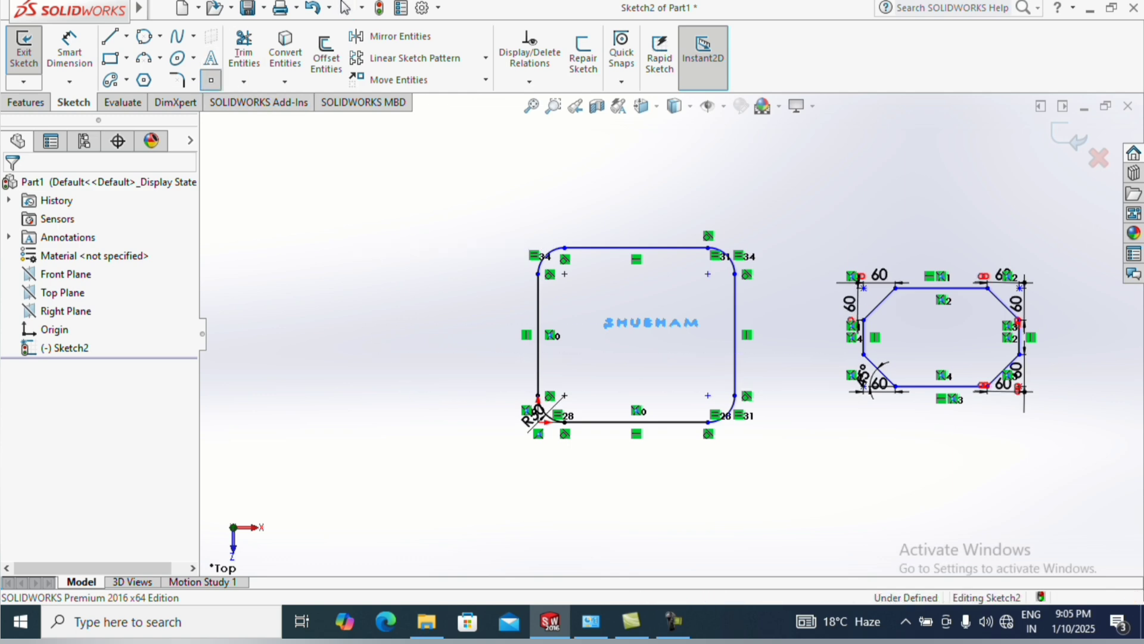
Step: Place seven sketch points scattered in the empty space around the filleted and chamfered rectangles, and end the Point command
{"action": "left_click", "coordinate": [335, 207]}
{"action": "left_click", "coordinate": [266, 395]}
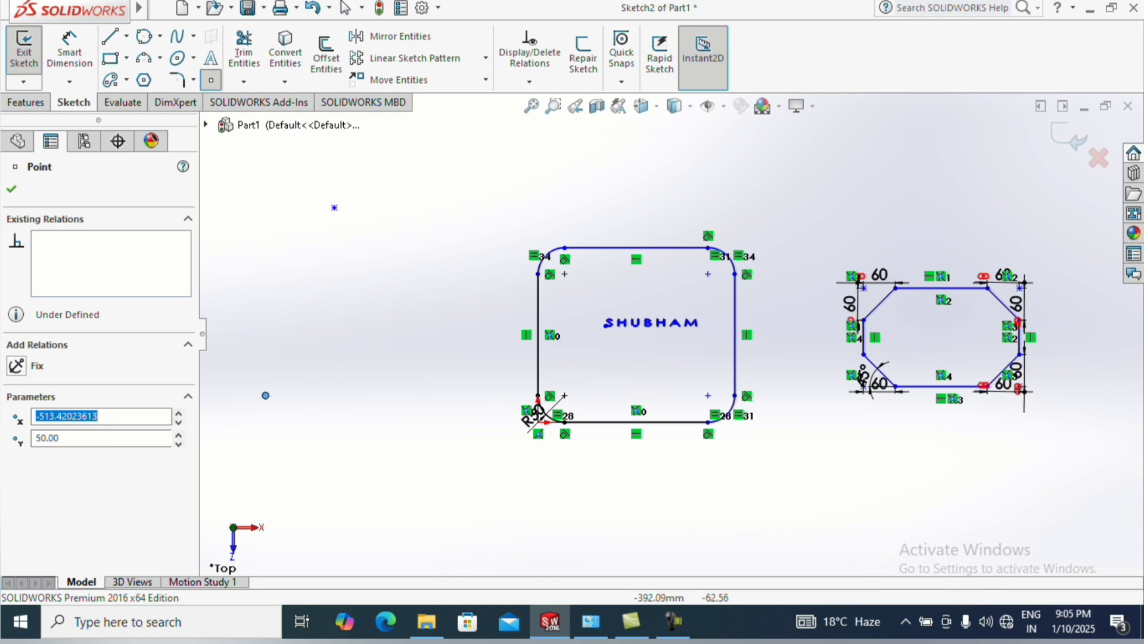
{"action": "left_click", "coordinate": [741, 547]}
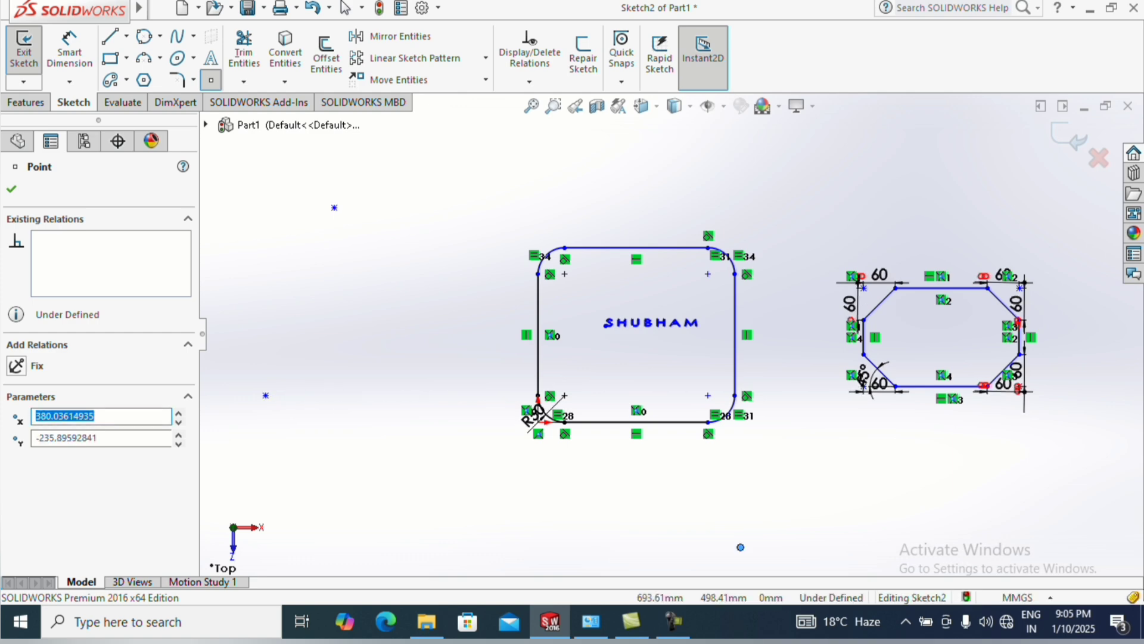
{"action": "left_click", "coordinate": [907, 156]}
{"action": "left_click", "coordinate": [509, 164]}
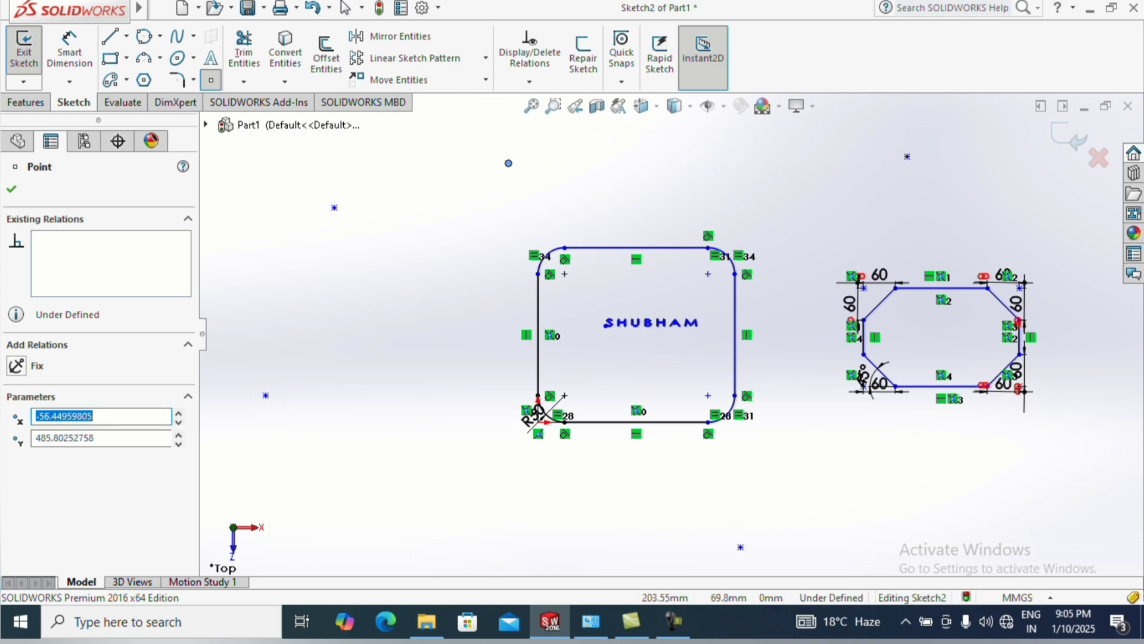
{"action": "left_click", "coordinate": [960, 506]}
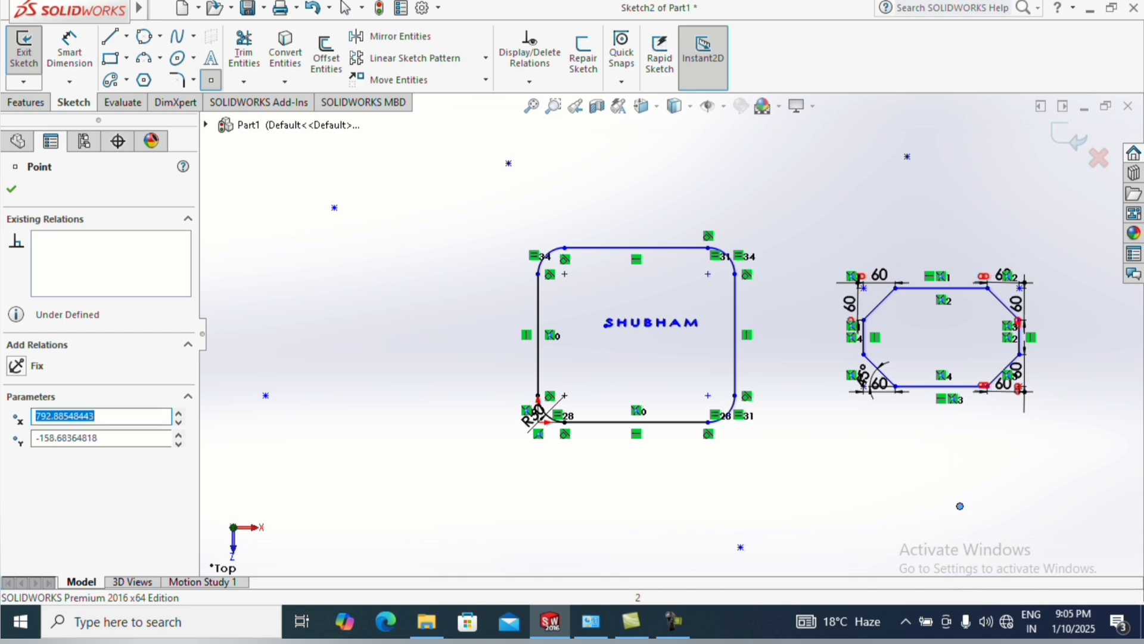
{"action": "left_click", "coordinate": [392, 531]}
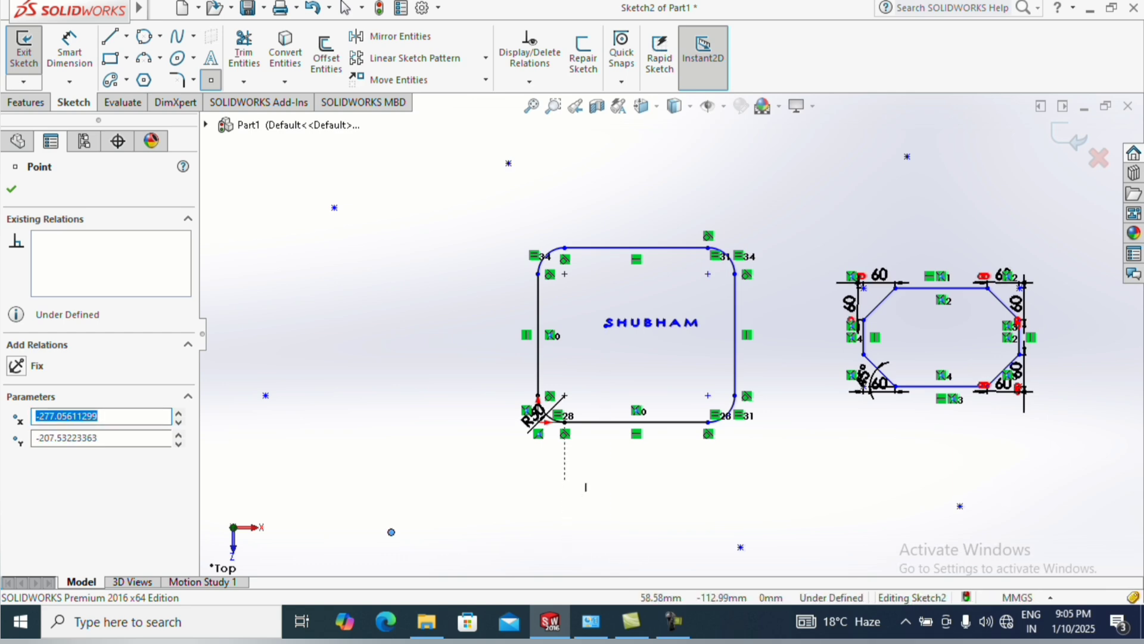
{"action": "key", "text": "Escape"}
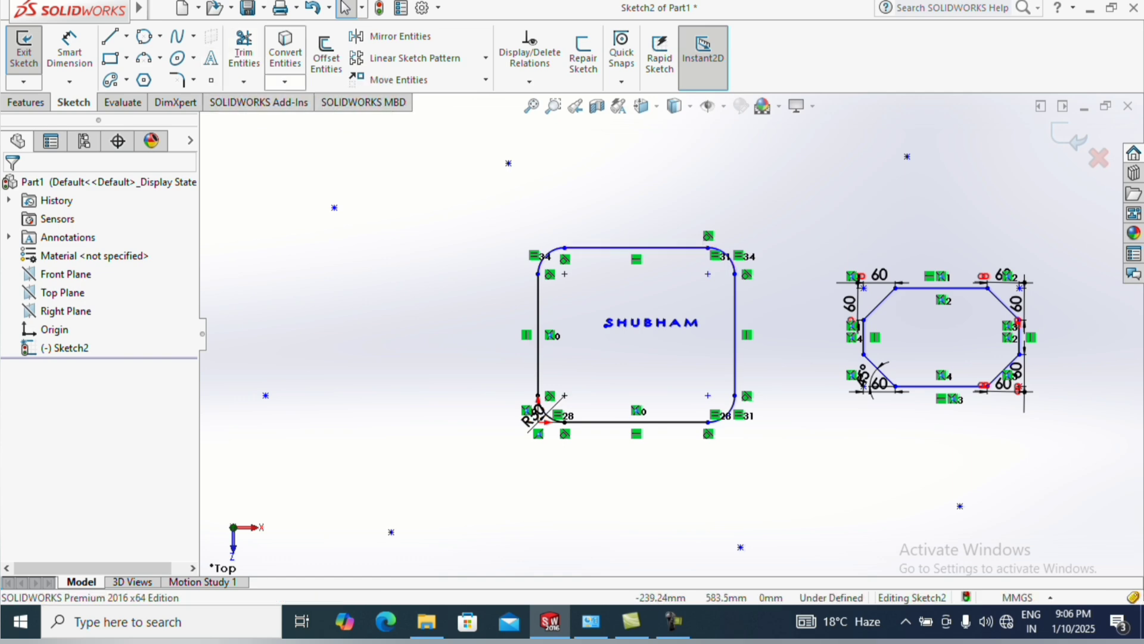
Step: Draw a vertical line about 656 mm long through the middle of the filleted rectangle, extending beyond its upper and lower edges
{"action": "left_click", "coordinate": [110, 36]}
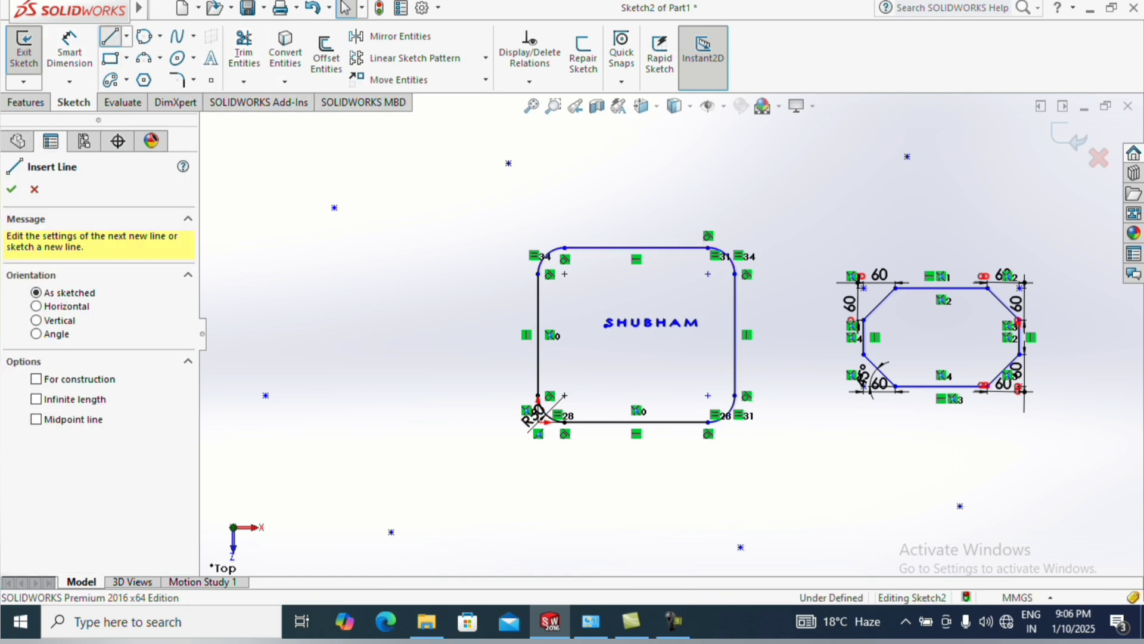
{"action": "left_click", "coordinate": [636, 190]}
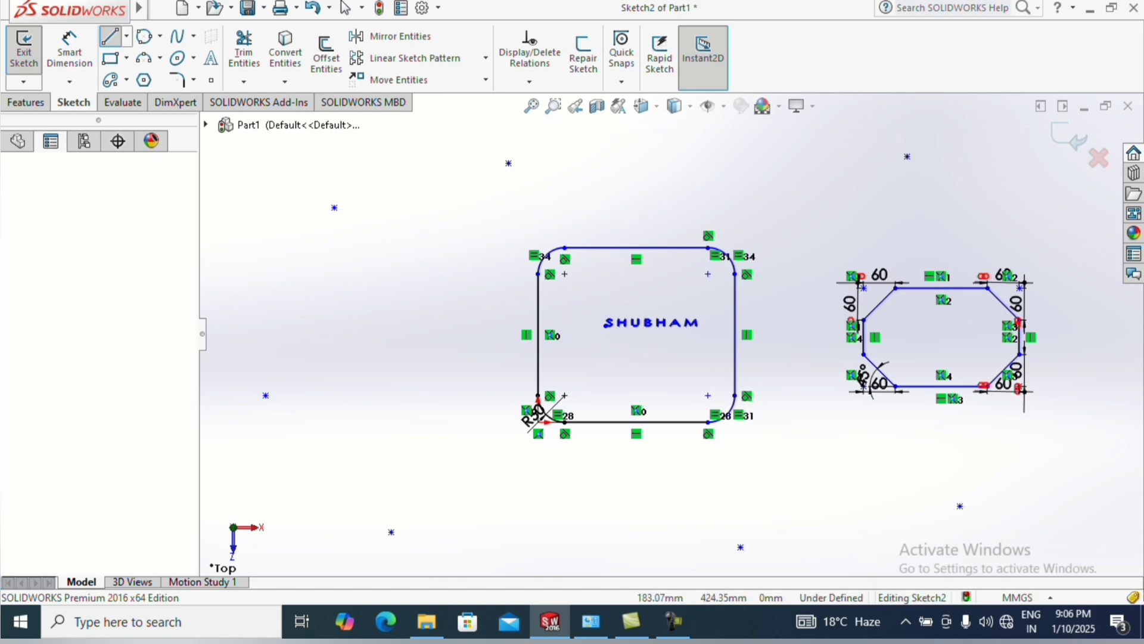
{"action": "left_click", "coordinate": [636, 537]}
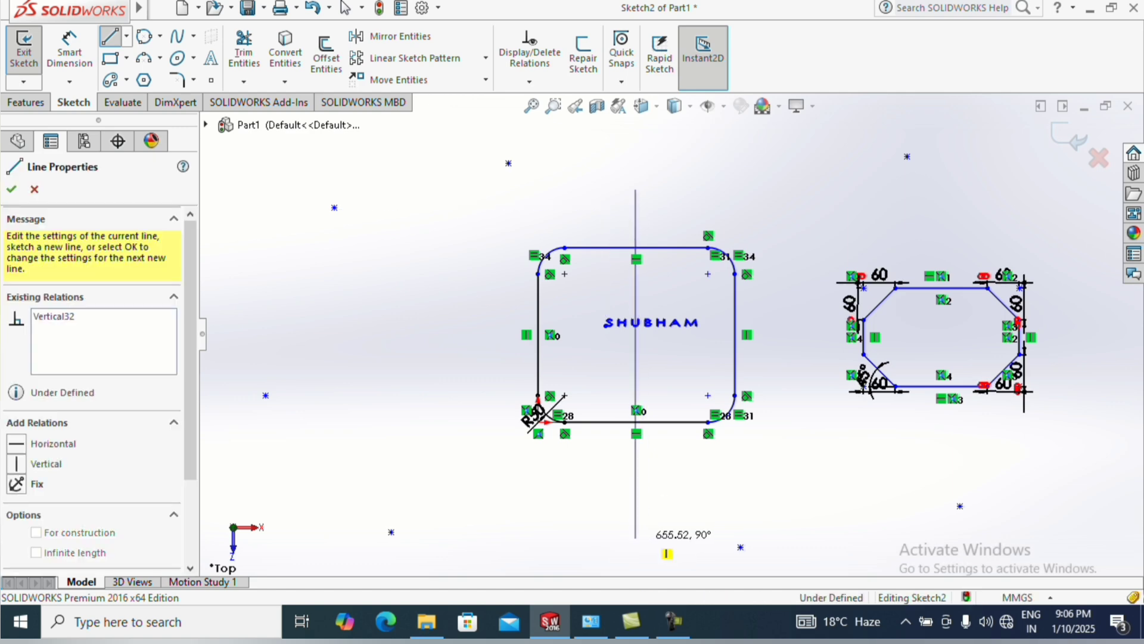
{"action": "key", "text": "Escape"}
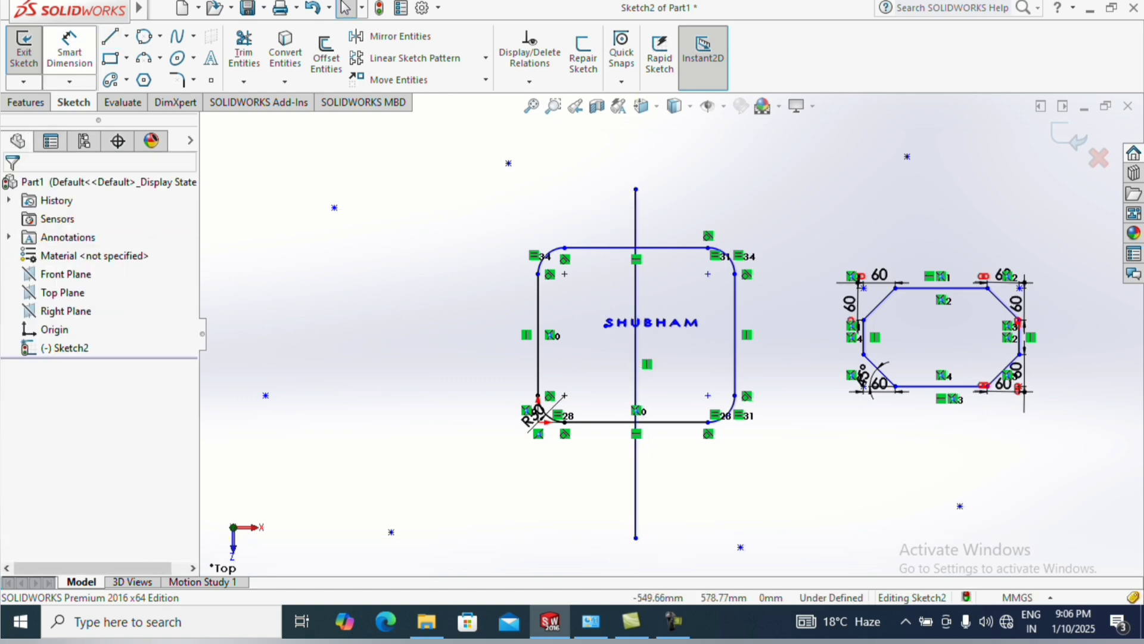
Step: Draw a horizontal line across the filleted rectangle just below the text, extending beyond both of its vertical sides
{"action": "left_click", "coordinate": [110, 37]}
{"action": "left_click", "coordinate": [454, 341]}
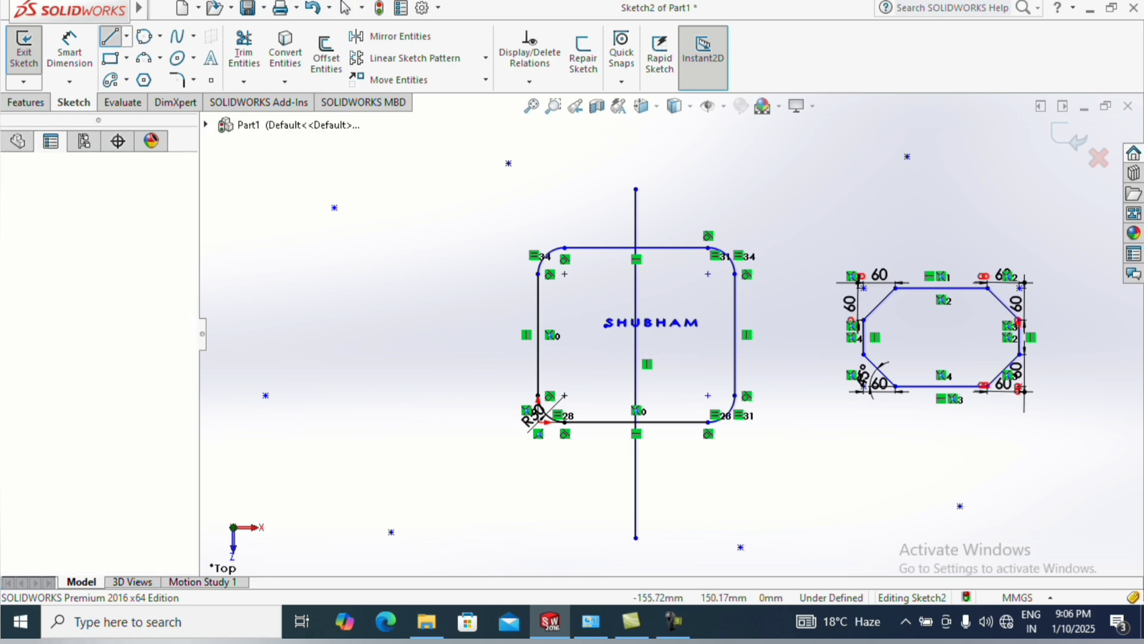
{"action": "double_click", "coordinate": [805, 342]}
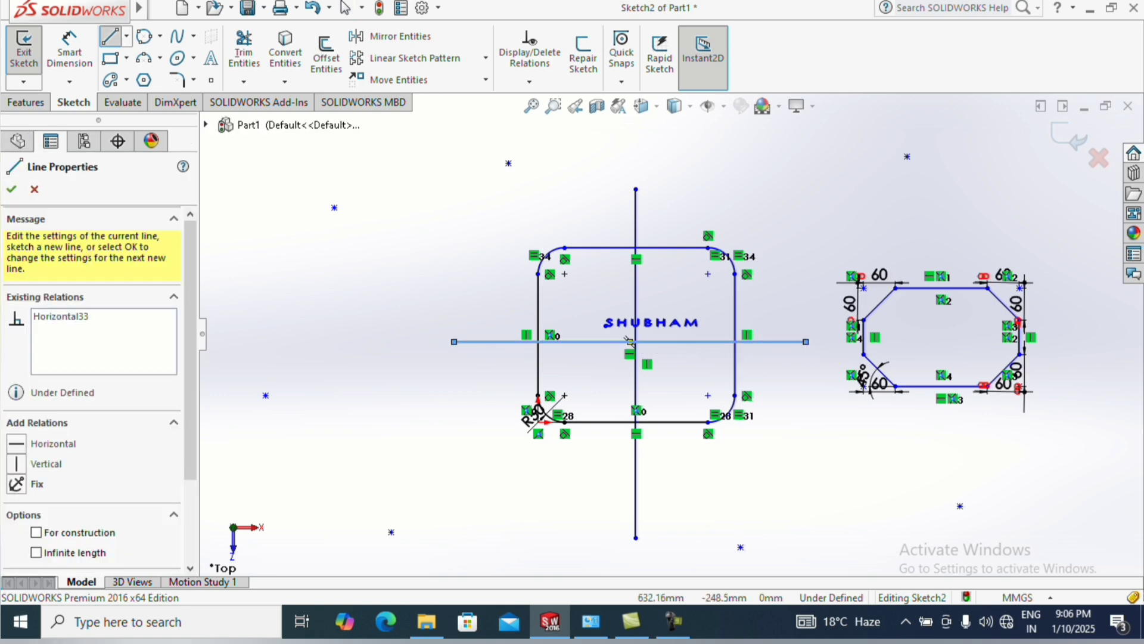
{"action": "key", "text": "Escape"}
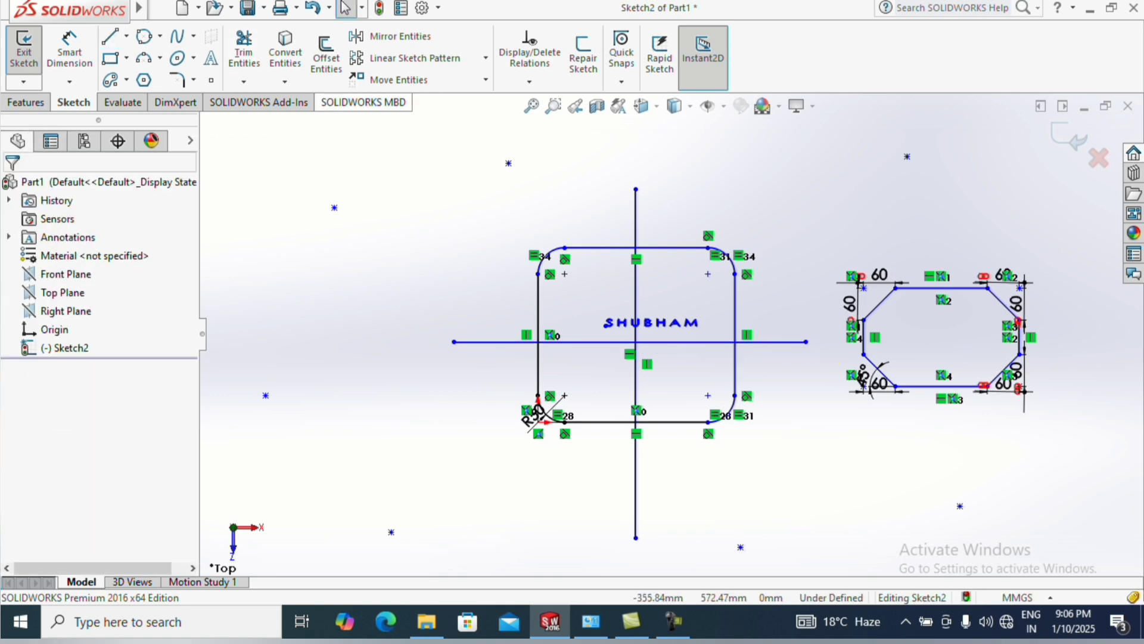
Step: Delete the whole vertical line through the filleted rectangle and undo the deletion
{"action": "left_click", "coordinate": [636, 477]}
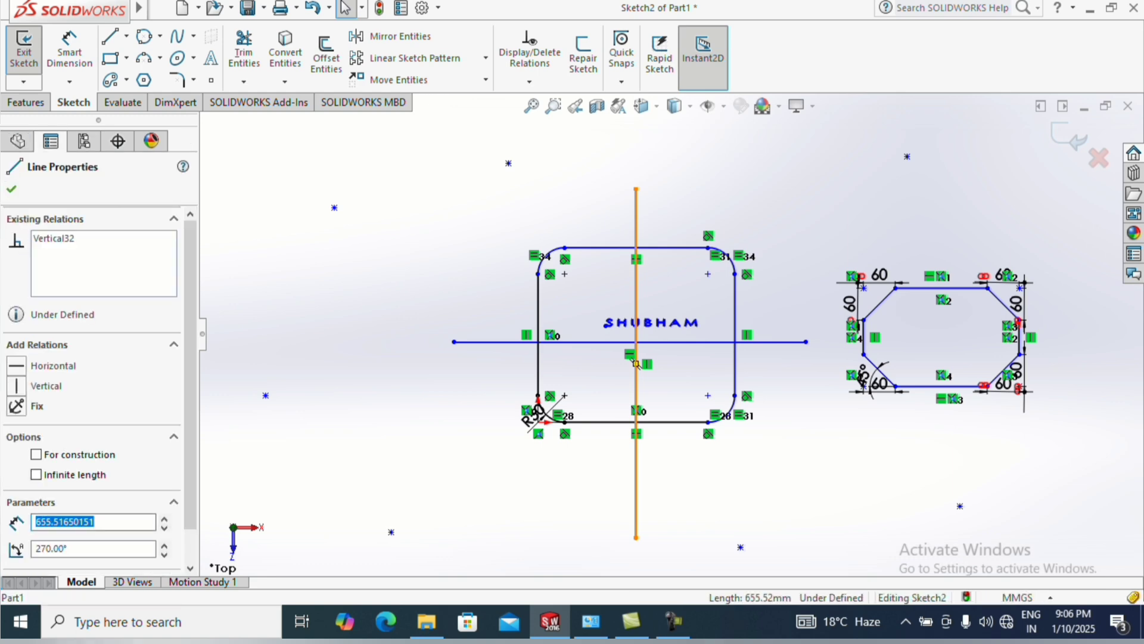
{"action": "key", "text": "Delete"}
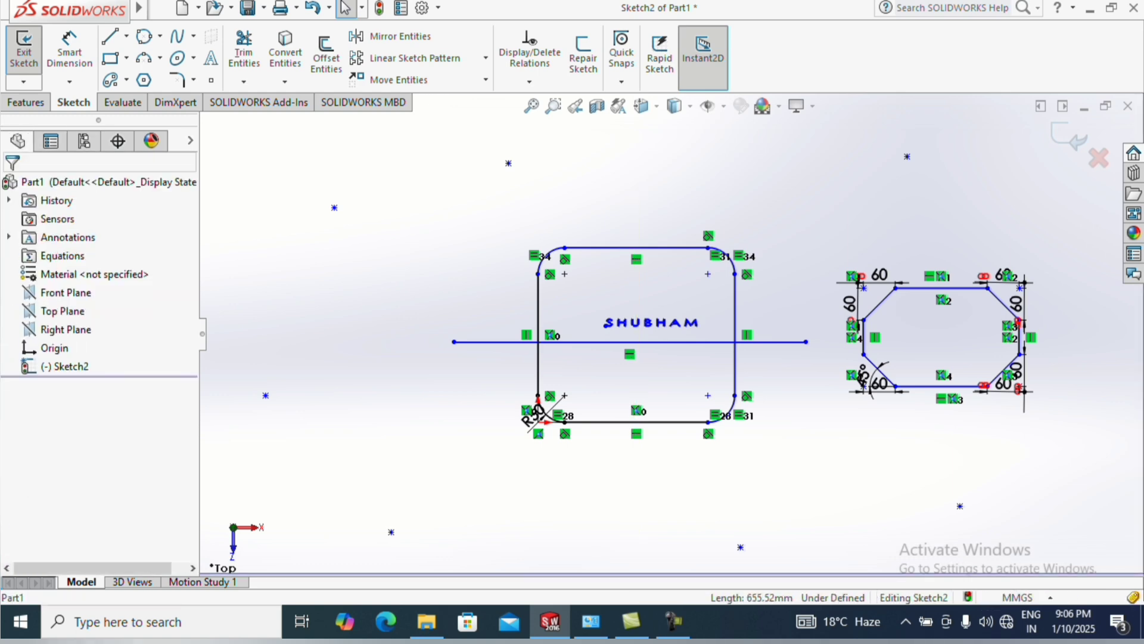
{"action": "key", "text": "ctrl+z"}
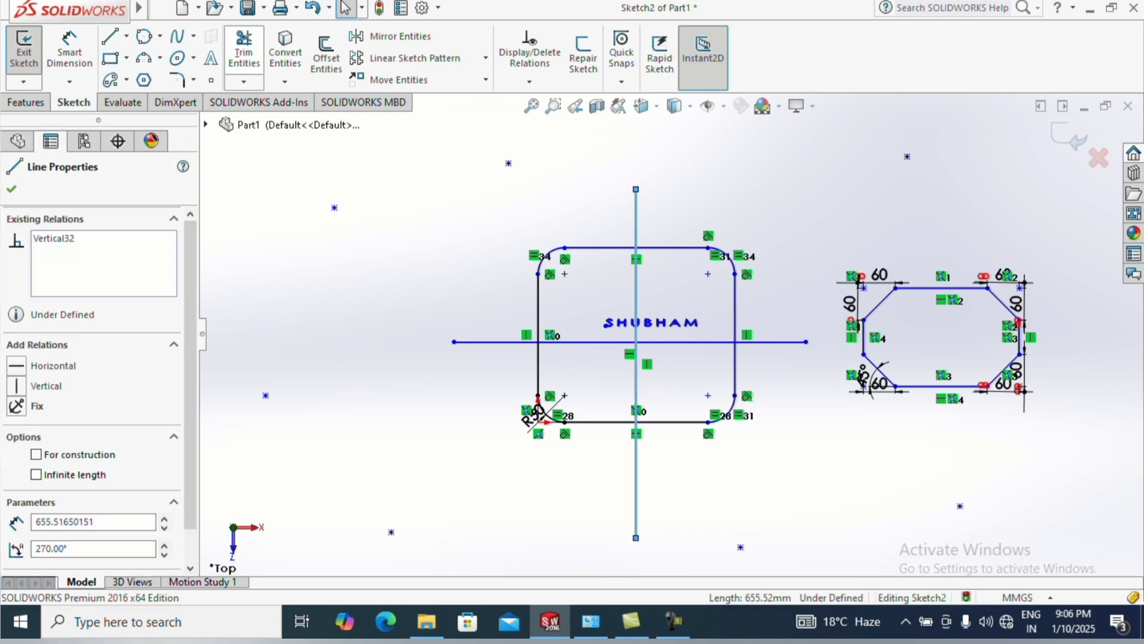
Step: Power-trim the ends of the vertical and horizontal lines that stick out beyond the filleted rectangle's four sides
{"action": "left_click", "coordinate": [244, 51]}
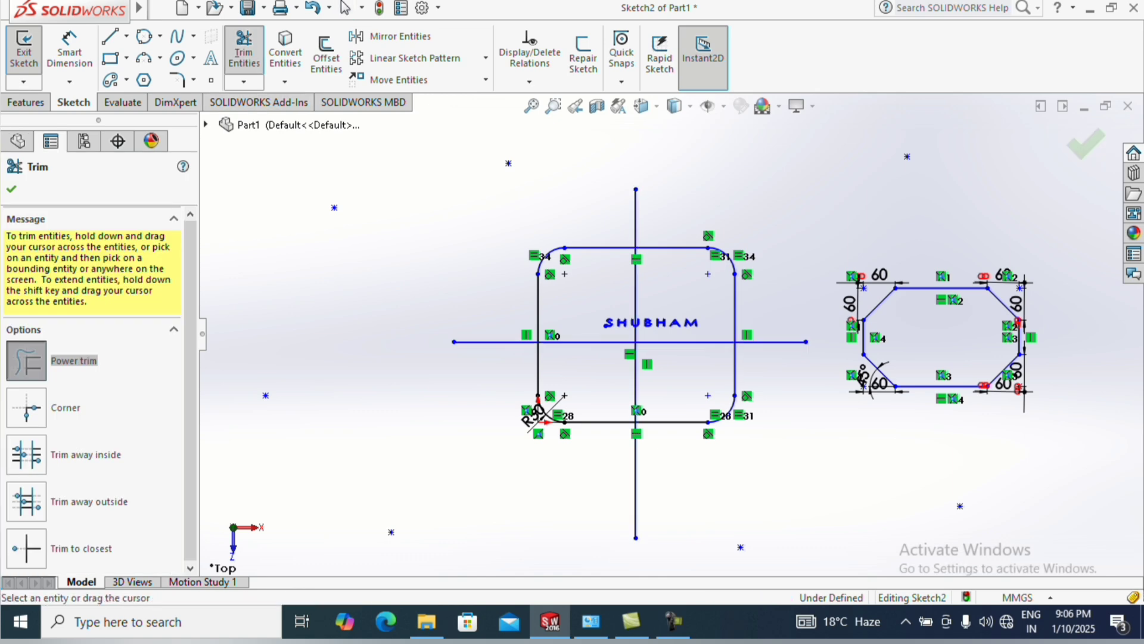
{"action": "left_click_drag", "start_coordinate": [676, 206], "coordinate": [623, 207]}
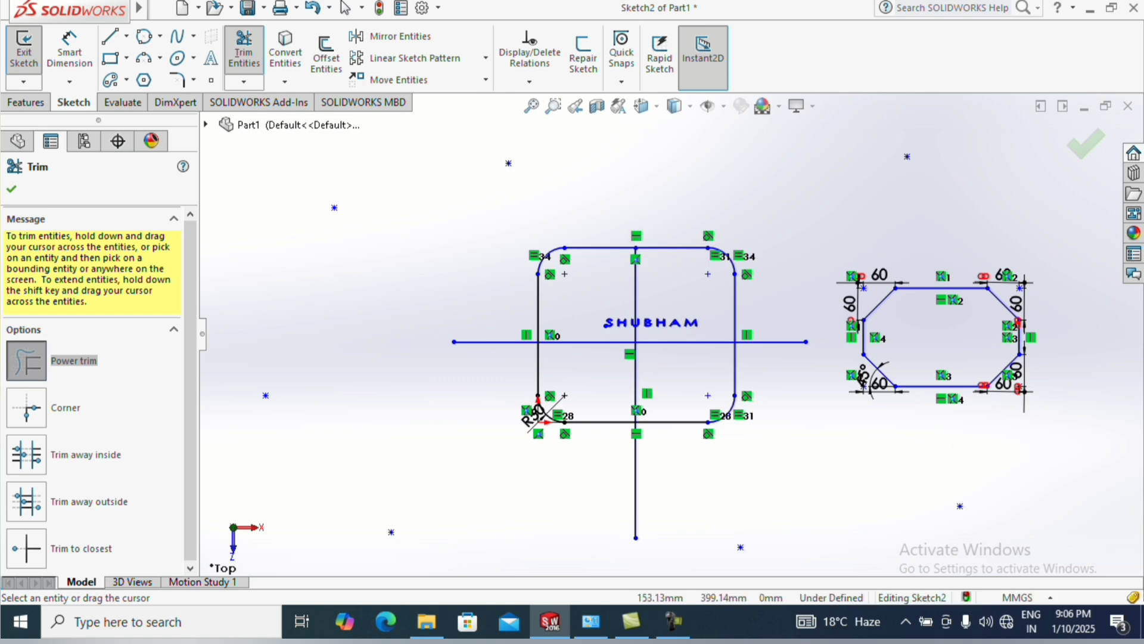
{"action": "left_click_drag", "start_coordinate": [780, 311], "coordinate": [777, 362]}
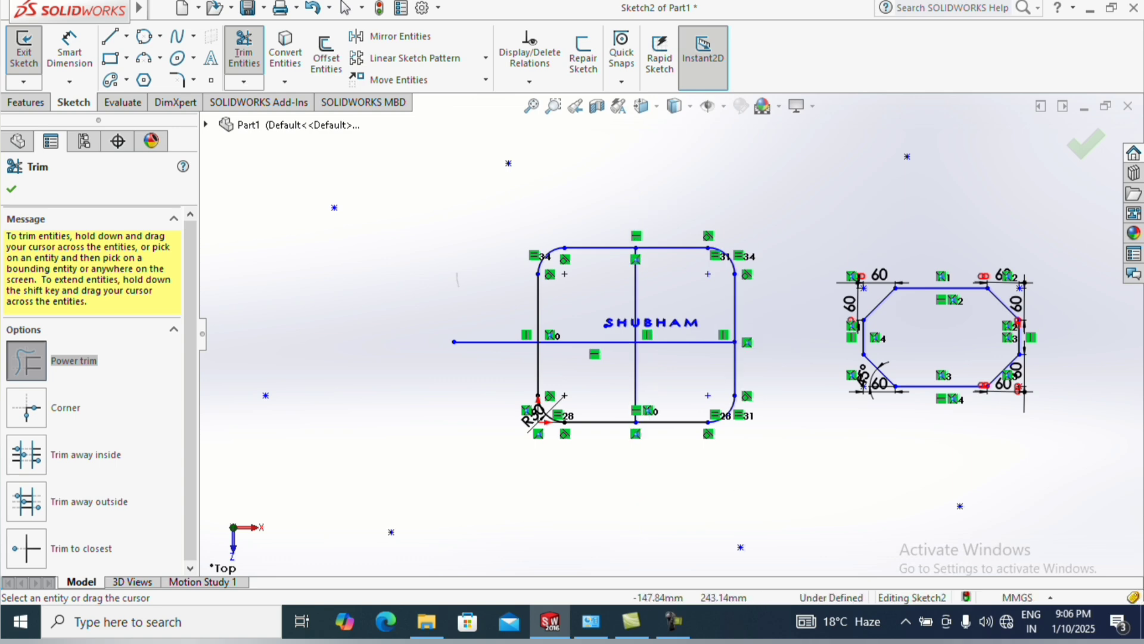
{"action": "left_click_drag", "start_coordinate": [458, 274], "coordinate": [471, 349]}
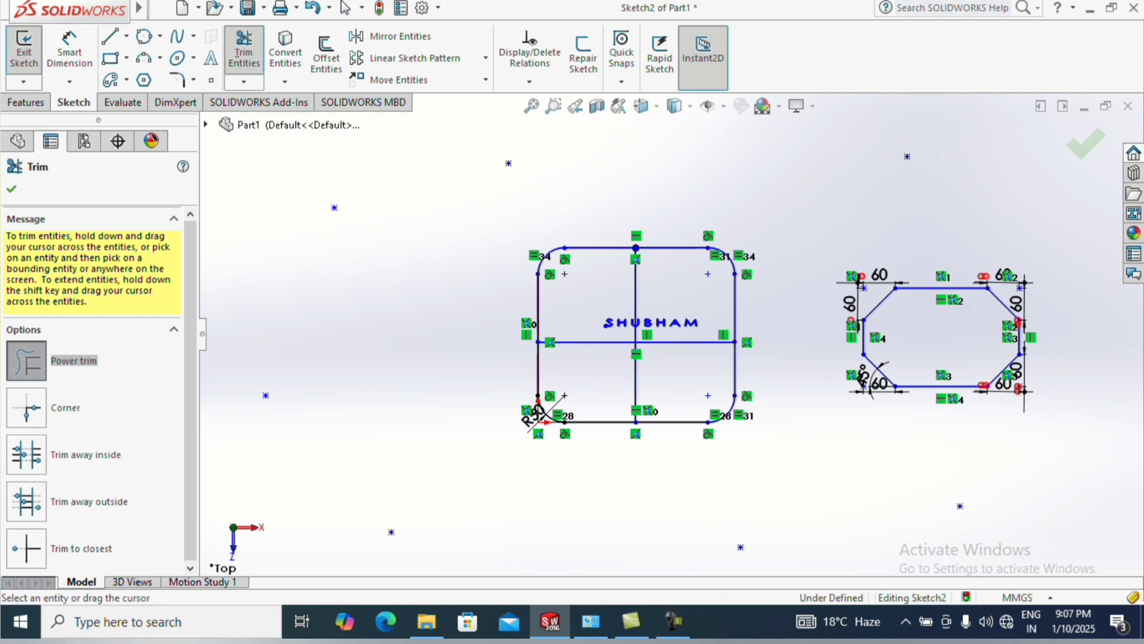
Step: Power-trim away all edges of the chamfered rectangle, leaving only its corner points, and end the Trim command
{"action": "scroll", "coordinate": [1020, 290], "scroll_direction": "down", "scroll_amount": 3}
{"action": "scroll", "coordinate": [1056, 287], "scroll_direction": "down", "scroll_amount": 1}
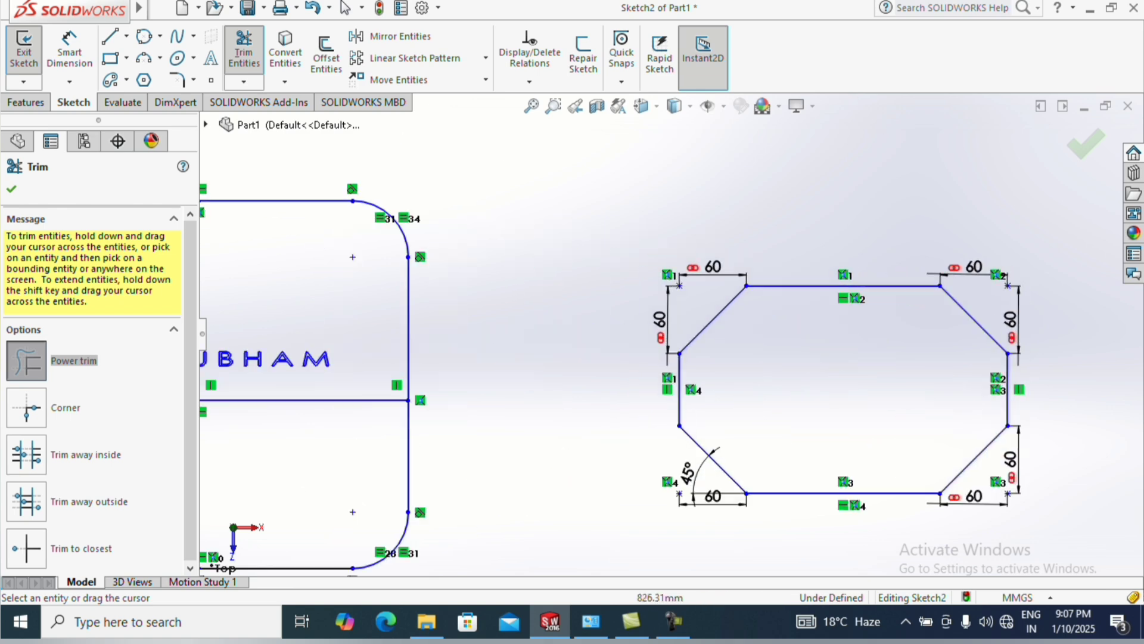
{"action": "left_click_drag", "start_coordinate": [930, 175], "coordinate": [916, 236]}
{"action": "mouse_move", "coordinate": [887, 281]}
{"action": "left_mouse_down"}
{"action": "mouse_move", "coordinate": [742, 292]}
{"action": "mouse_move", "coordinate": [669, 403]}
{"action": "mouse_move", "coordinate": [803, 429]}
{"action": "mouse_move", "coordinate": [837, 486]}
{"action": "mouse_move", "coordinate": [870, 493]}
{"action": "mouse_move", "coordinate": [1006, 449]}
{"action": "mouse_move", "coordinate": [1025, 382]}
{"action": "mouse_move", "coordinate": [985, 331]}
{"action": "left_mouse_up"}
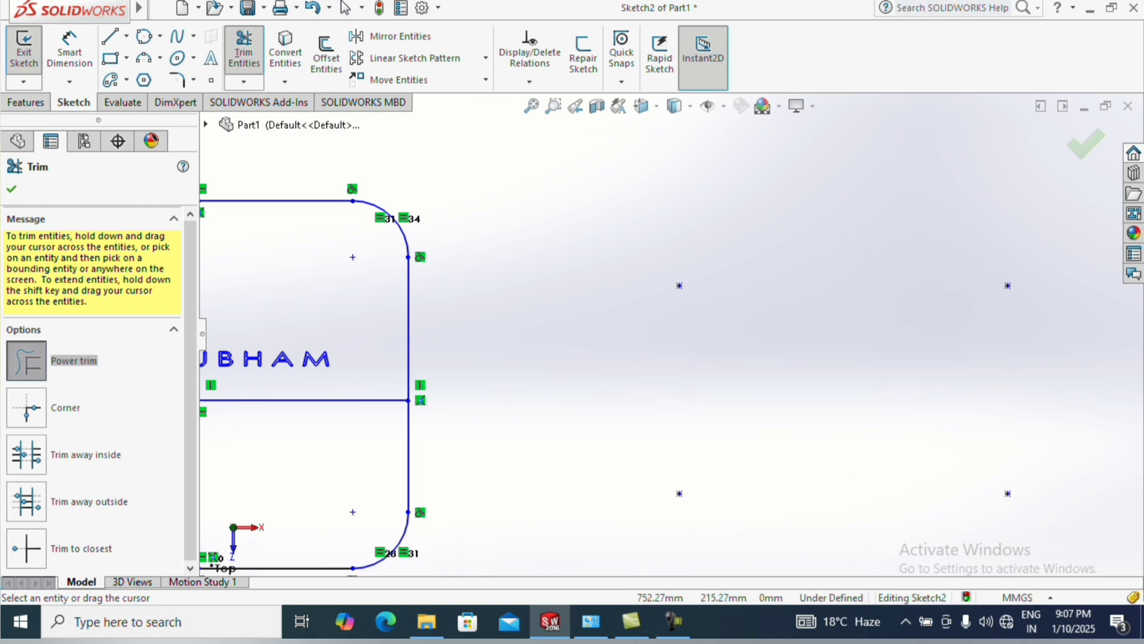
{"action": "scroll", "coordinate": [213, 557], "scroll_direction": "up", "scroll_amount": 6}
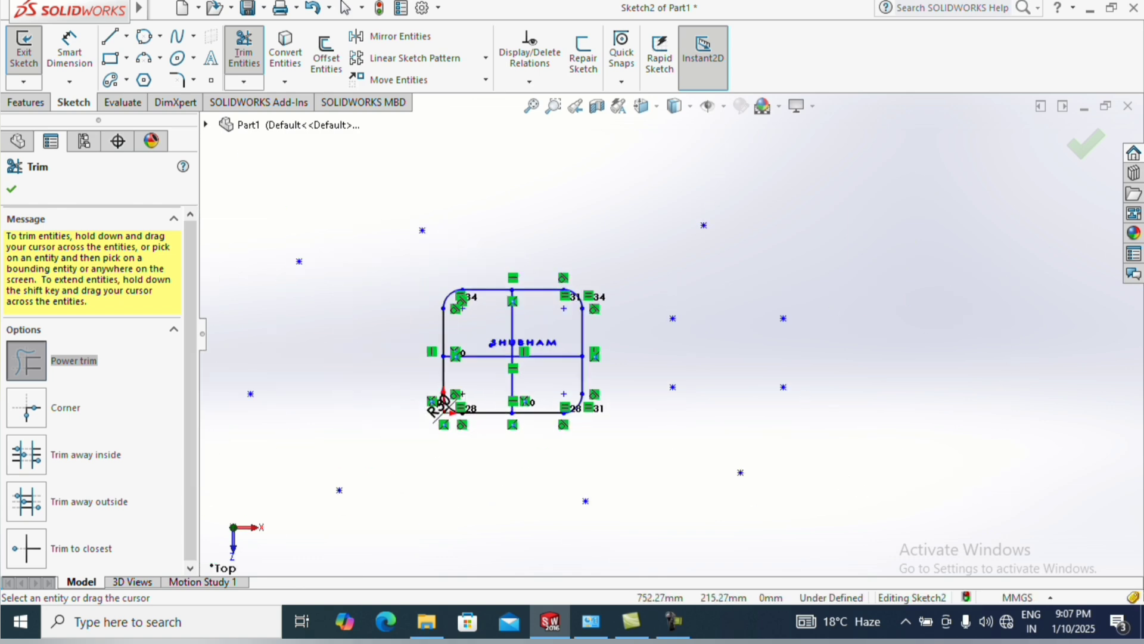
{"action": "scroll", "coordinate": [668, 337], "scroll_direction": "up", "scroll_amount": 2}
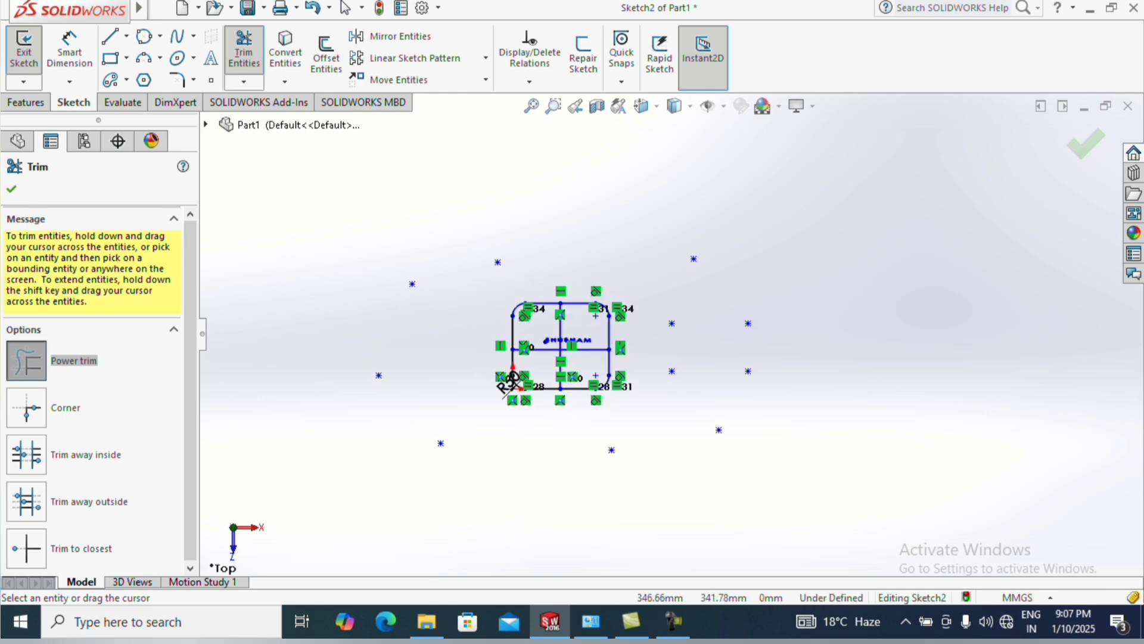
{"action": "scroll", "coordinate": [571, 277], "scroll_direction": "down", "scroll_amount": 2}
{"action": "scroll", "coordinate": [543, 396], "scroll_direction": "up", "scroll_amount": 2}
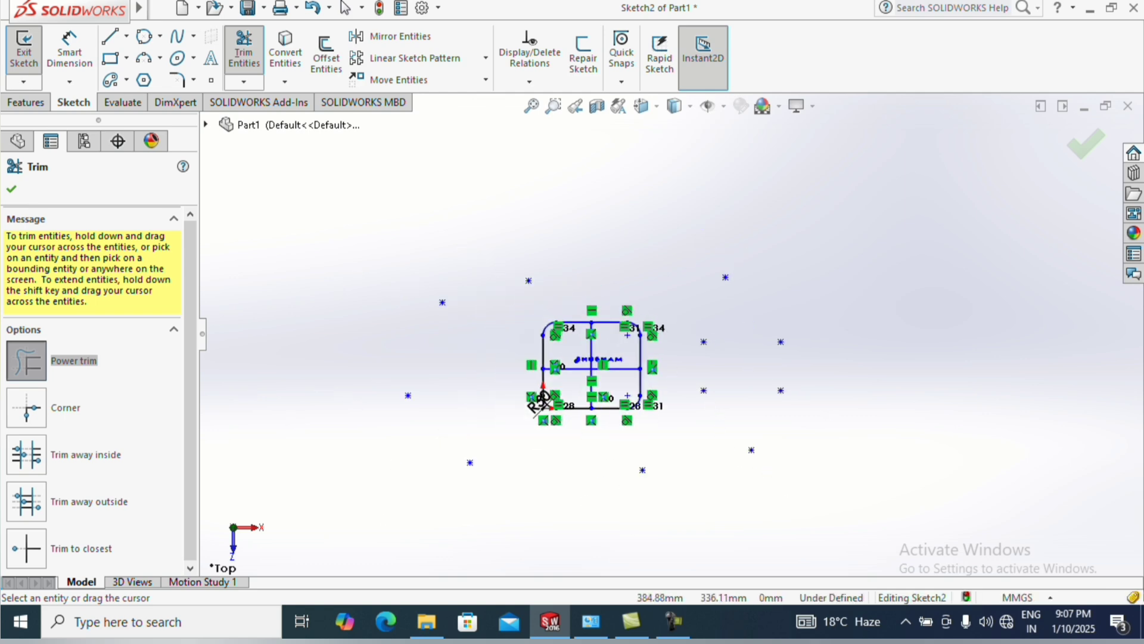
{"action": "key", "text": "Escape"}
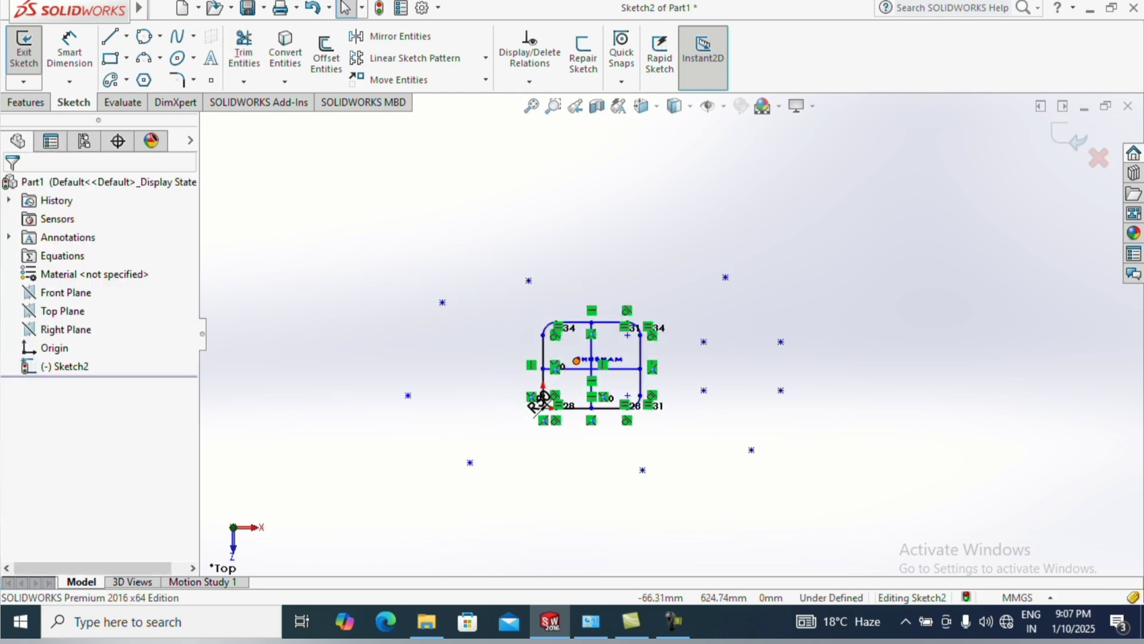